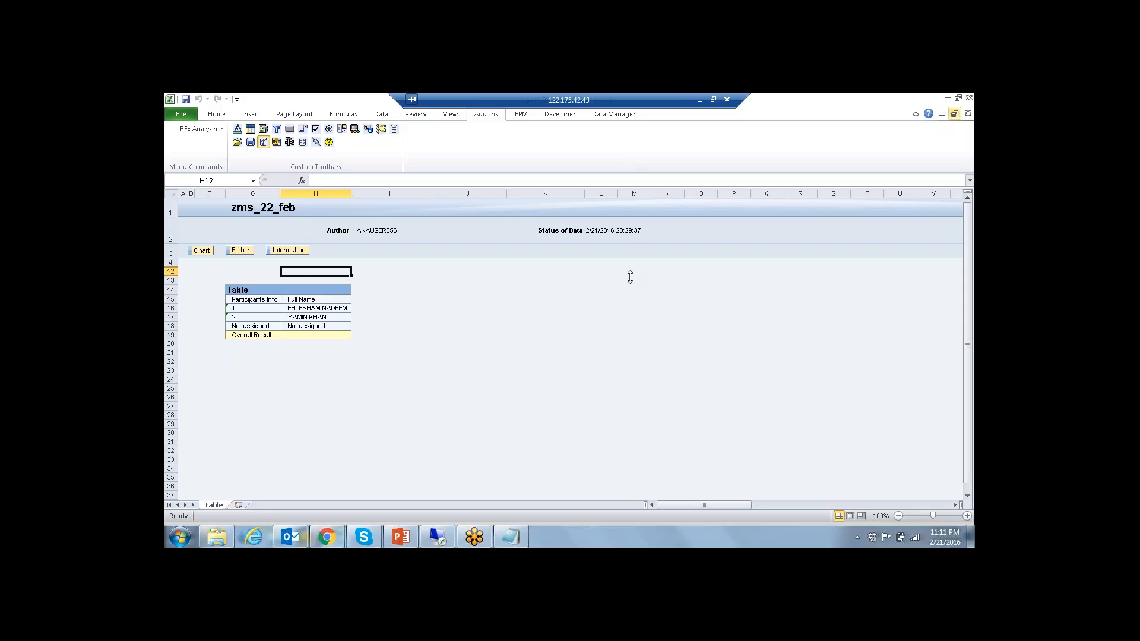
Step: Bring up SAP Logon 730 on the remote desktop and open the logon screen of the EC2 system
{"action": "left_click", "coordinate": [504, 336]}
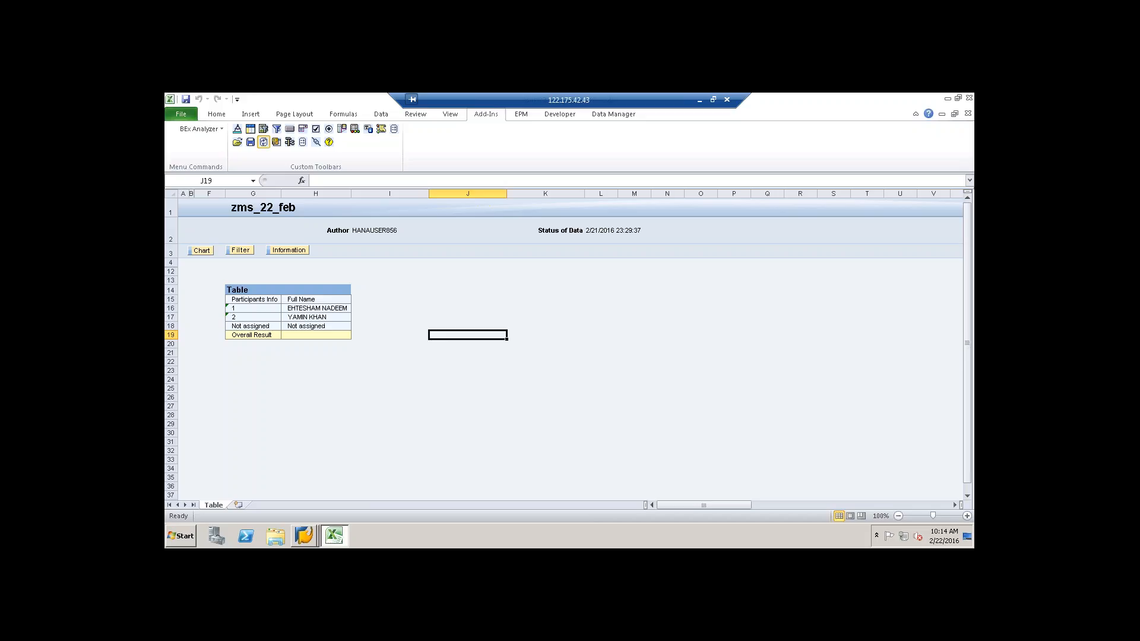
{"action": "left_click", "coordinate": [307, 537]}
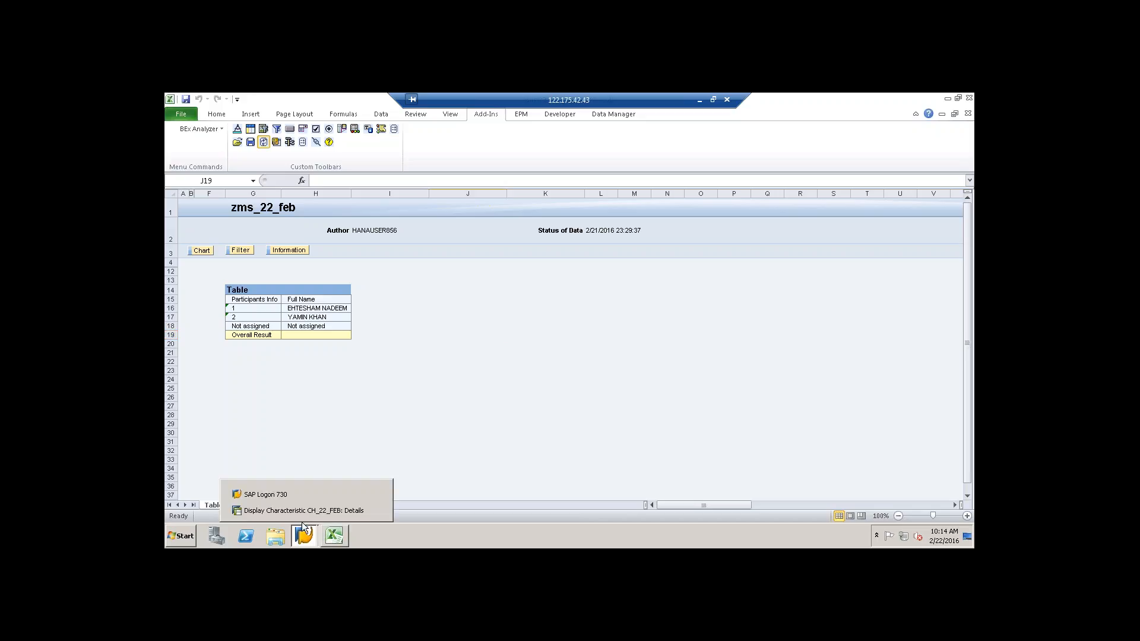
{"action": "left_click", "coordinate": [282, 494]}
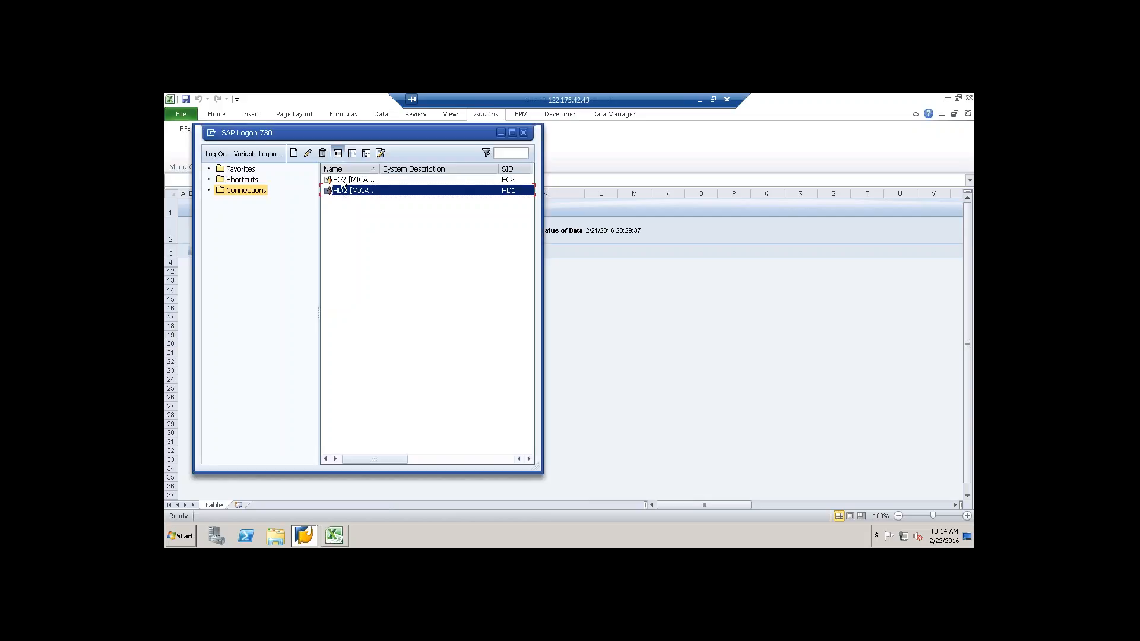
{"action": "left_click", "coordinate": [343, 182]}
{"action": "double_click", "coordinate": [341, 180]}
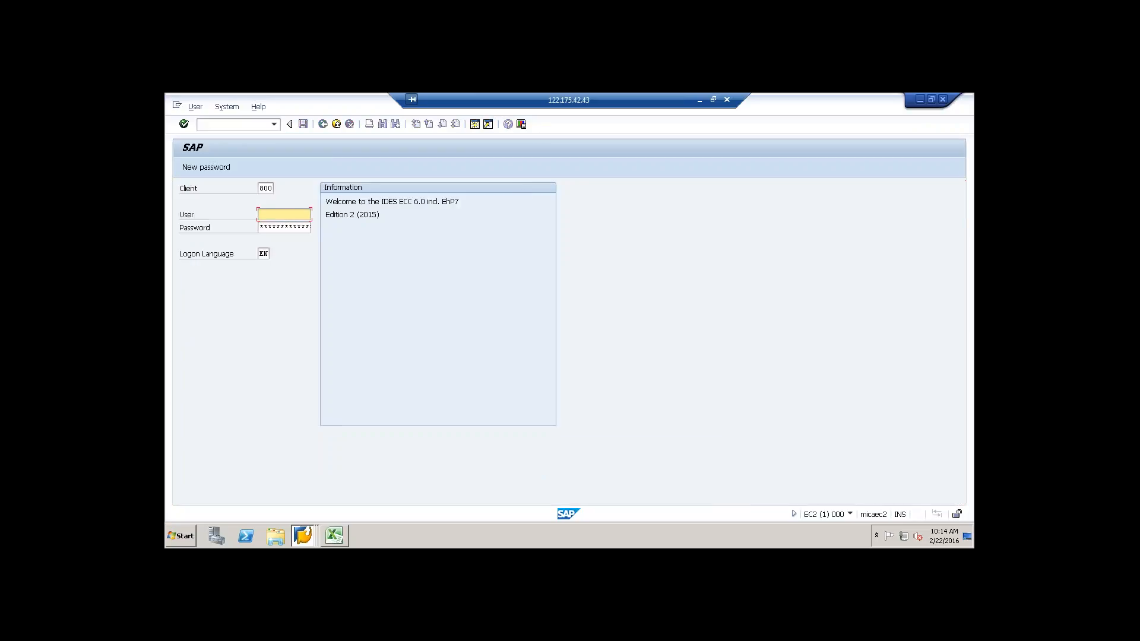
Step: Log on to client 800 with the previously used user name and the account password
{"action": "key", "text": "Down"}
{"action": "key", "text": "Return"}
{"action": "key", "text": "Tab"}
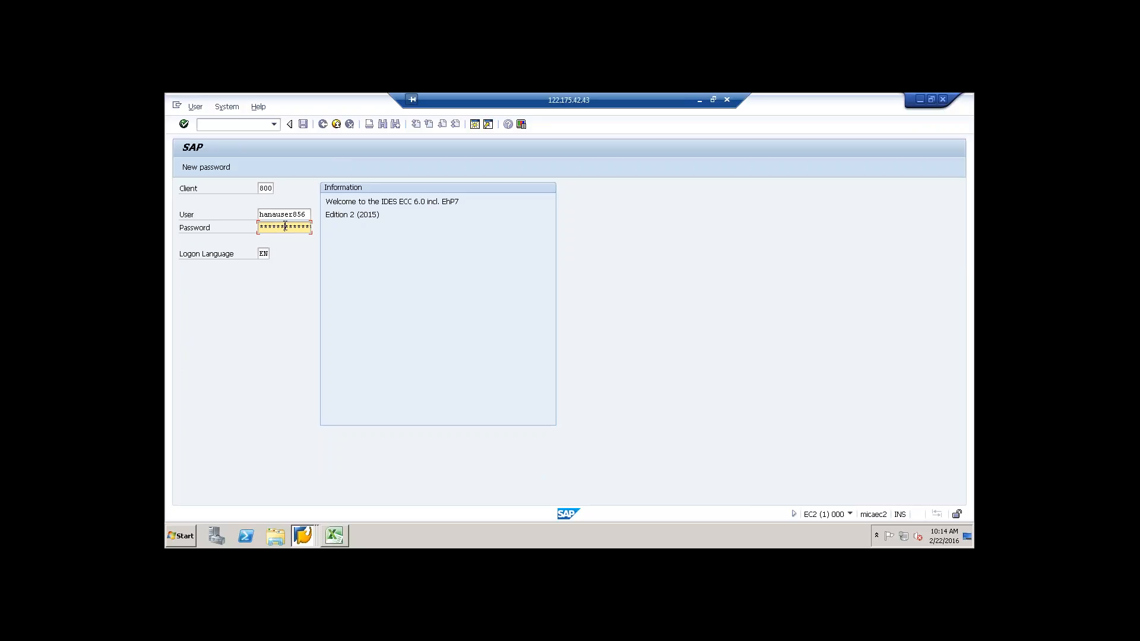
{"action": "key", "text": "Return"}
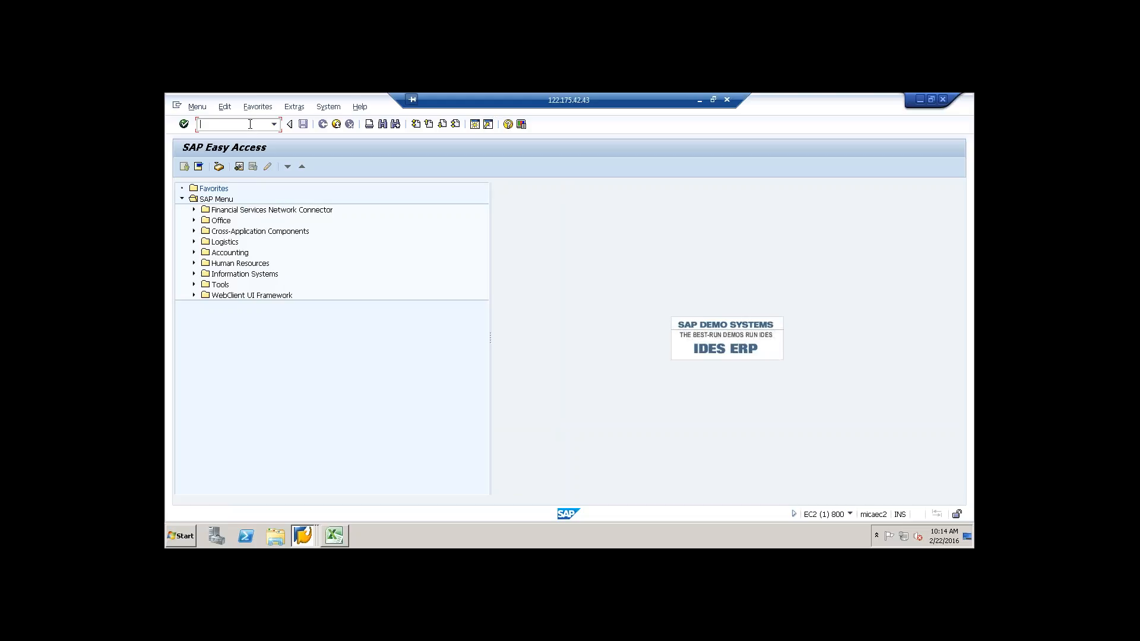
Step: Start transaction se11 and display the definition of the database table EKKO
{"action": "type", "text": "se11"}
{"action": "key", "text": "Return"}
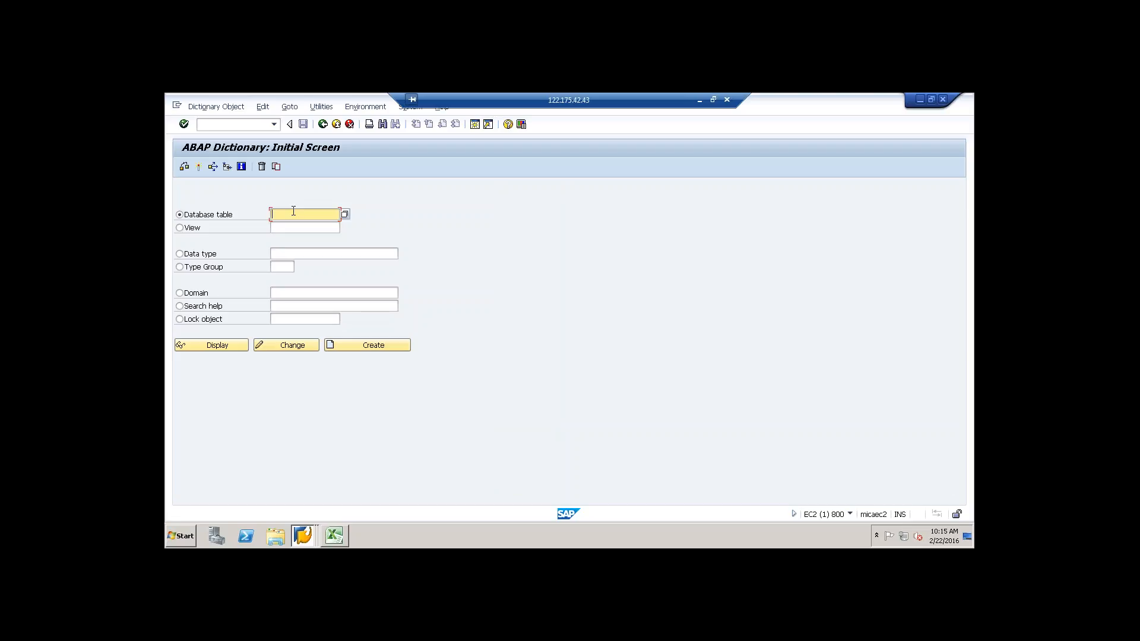
{"action": "type", "text": "ekko"}
{"action": "left_click", "coordinate": [222, 346]}
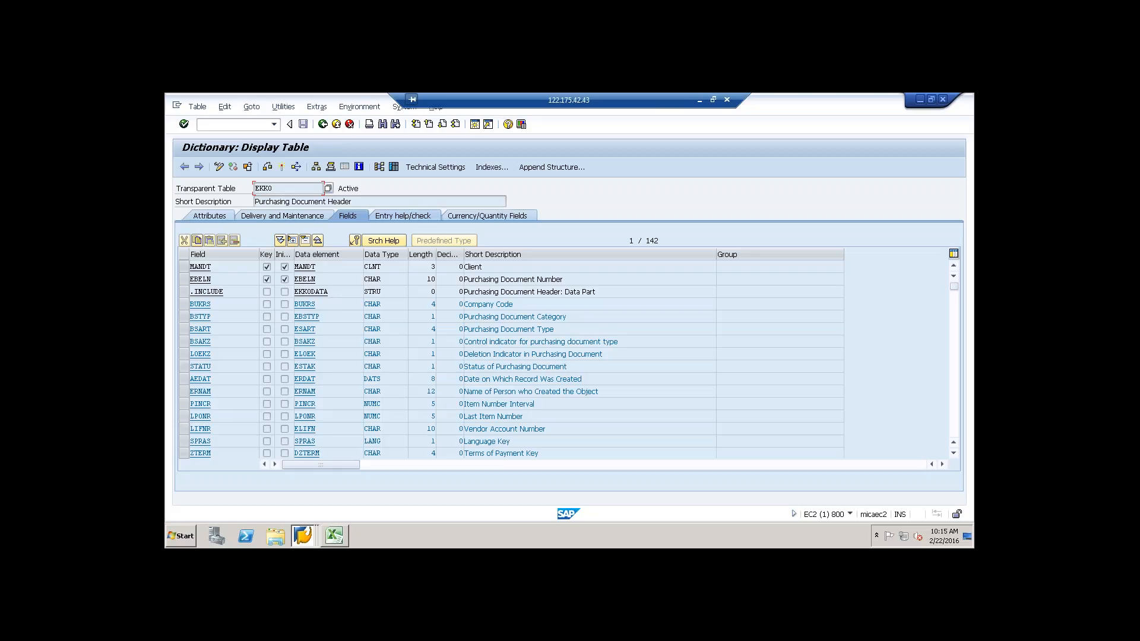
Step: Minimize the remote session, switch to Chrome and open google.com.pk in a new tab
{"action": "left_click", "coordinate": [699, 100]}
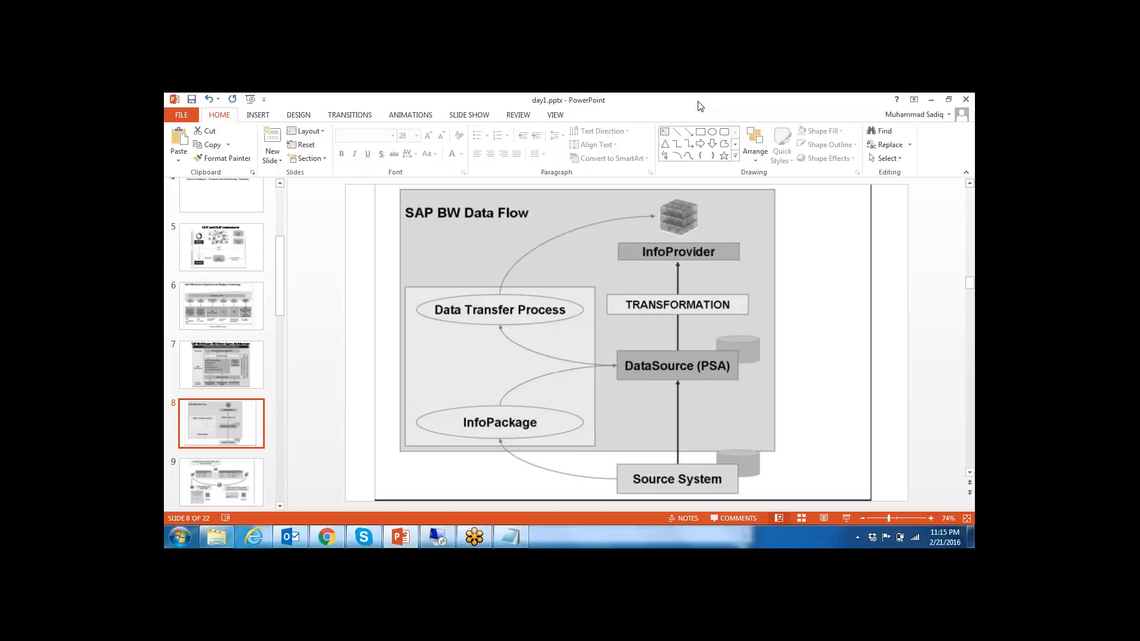
{"action": "left_click", "coordinate": [326, 533]}
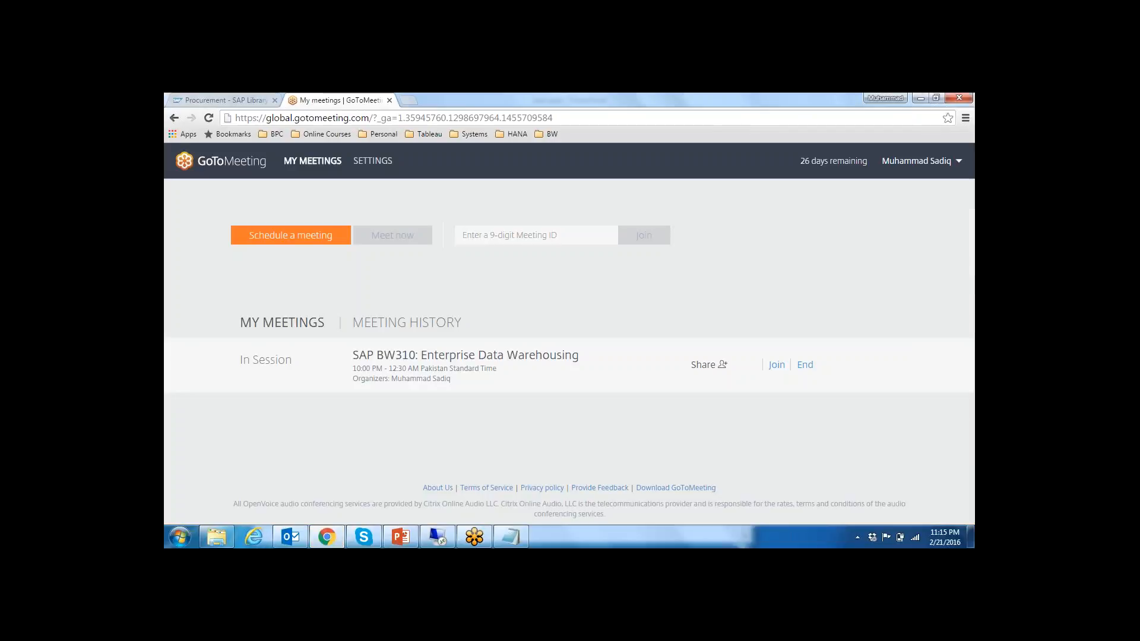
{"action": "left_click", "coordinate": [413, 101]}
{"action": "type", "text": "google.com.pk"}
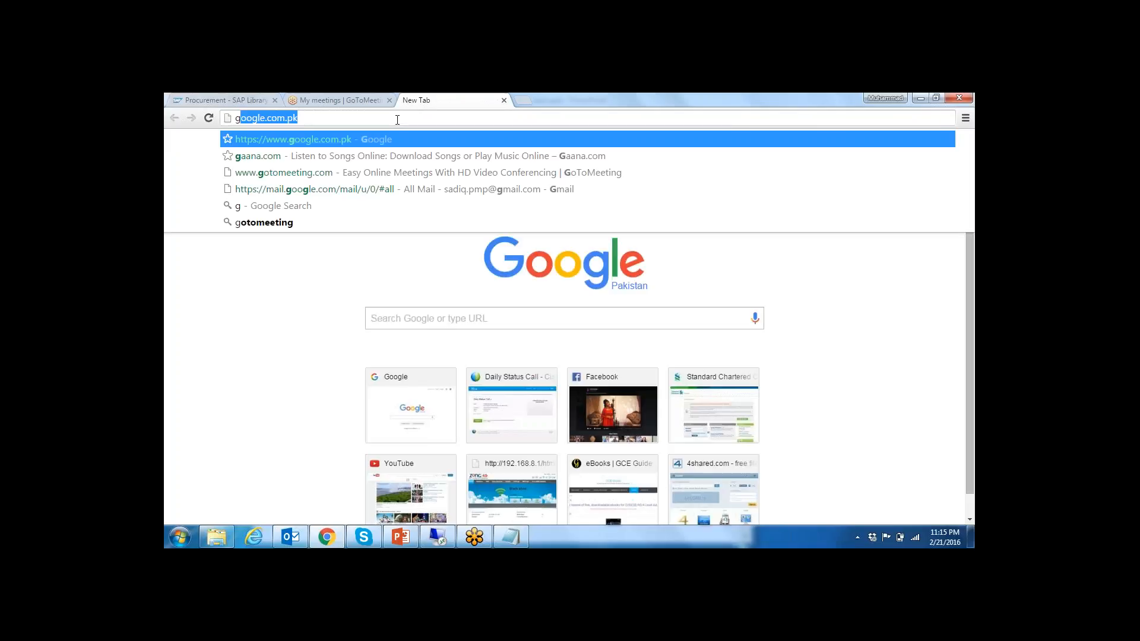
{"action": "key", "text": "Return"}
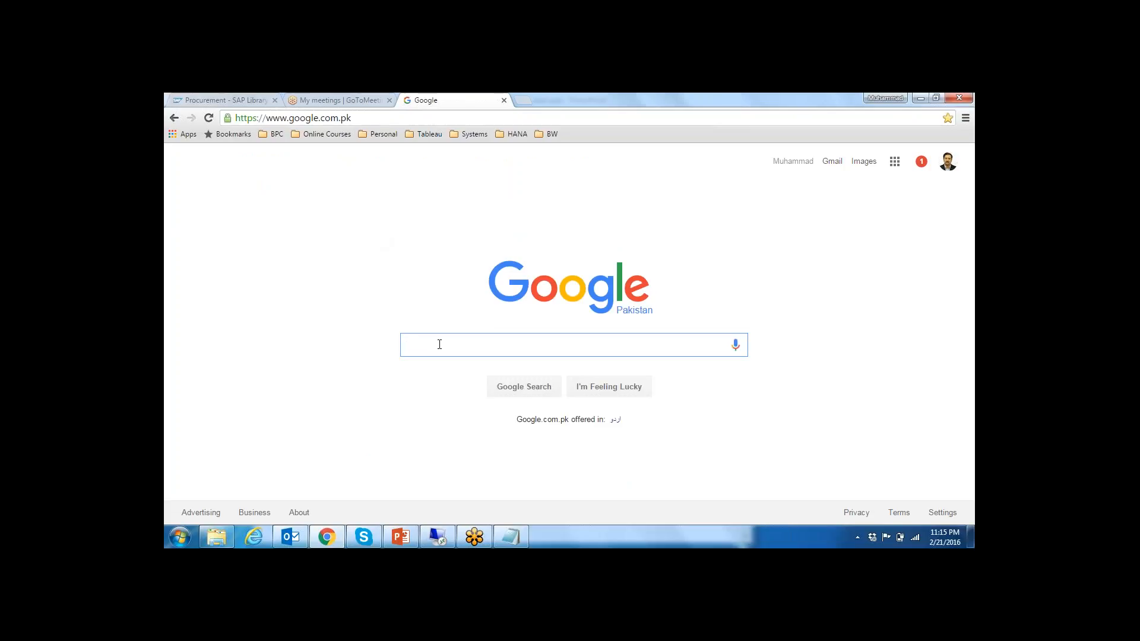
Step: Search Google for "sap erp ecc tables purchasing"
{"action": "type", "text": "sa"}
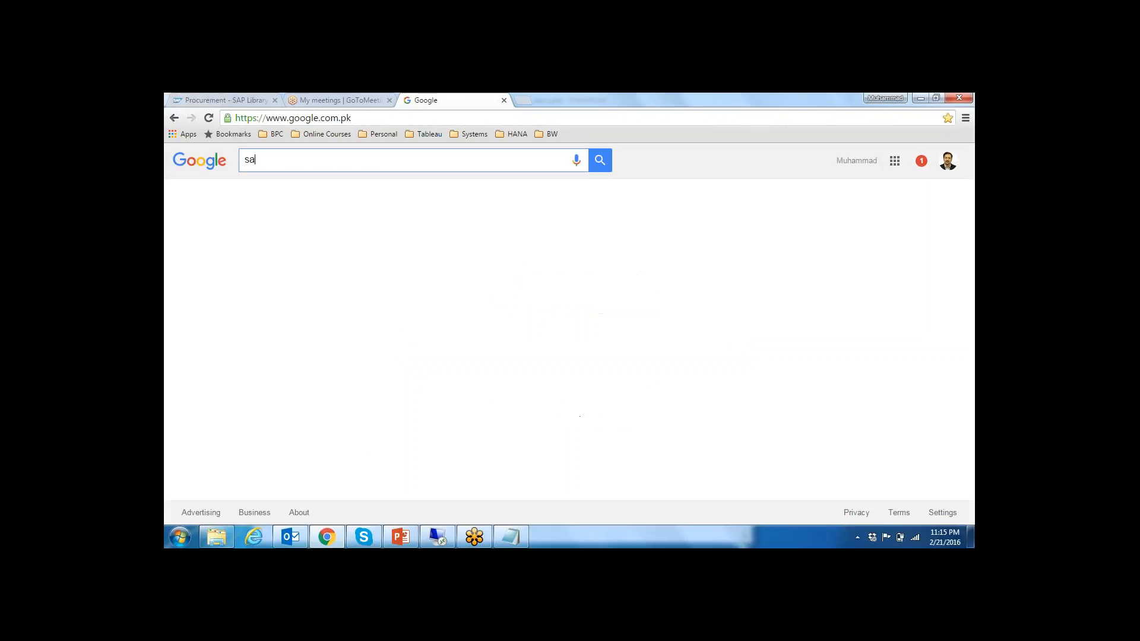
{"action": "type", "text": "p er"}
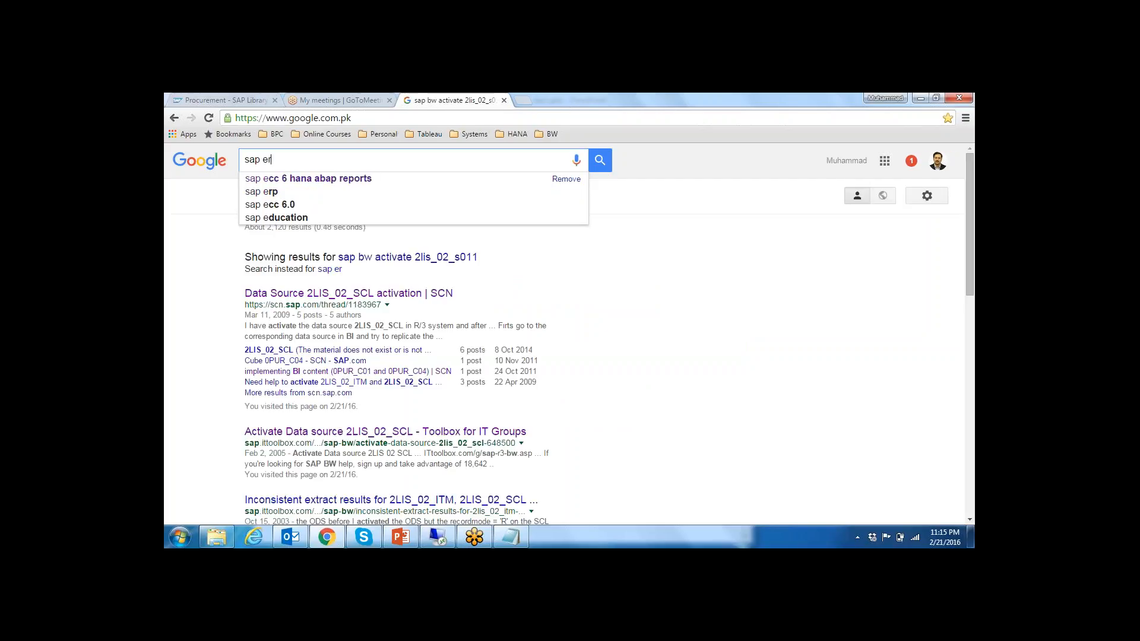
{"action": "type", "text": "p"}
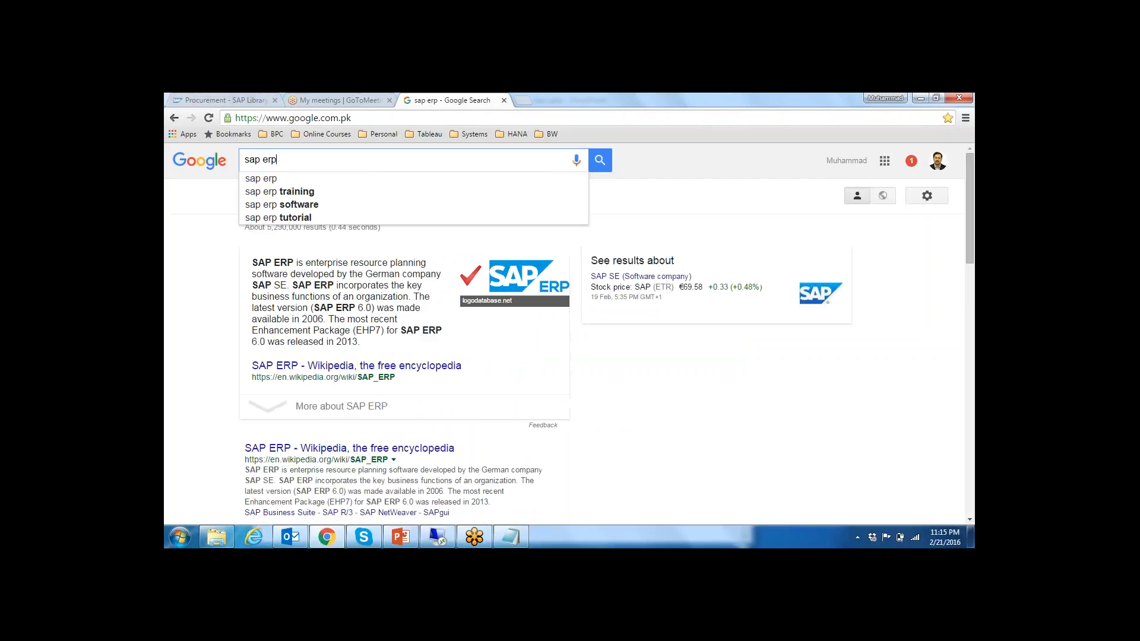
{"action": "type", "text": " ecc "}
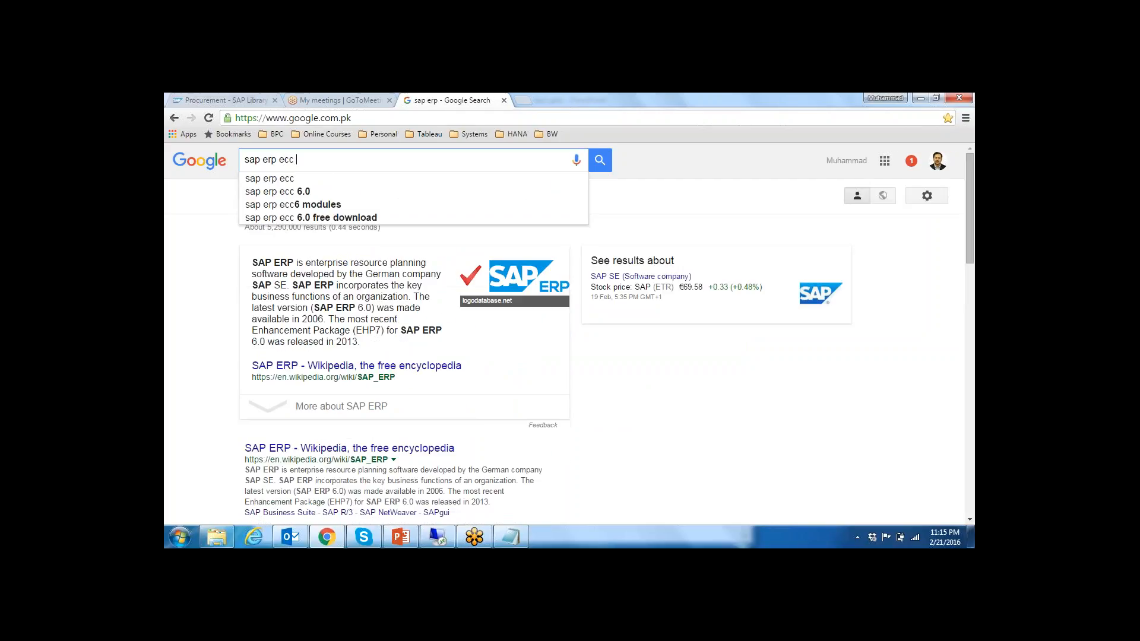
{"action": "type", "text": "table pur"}
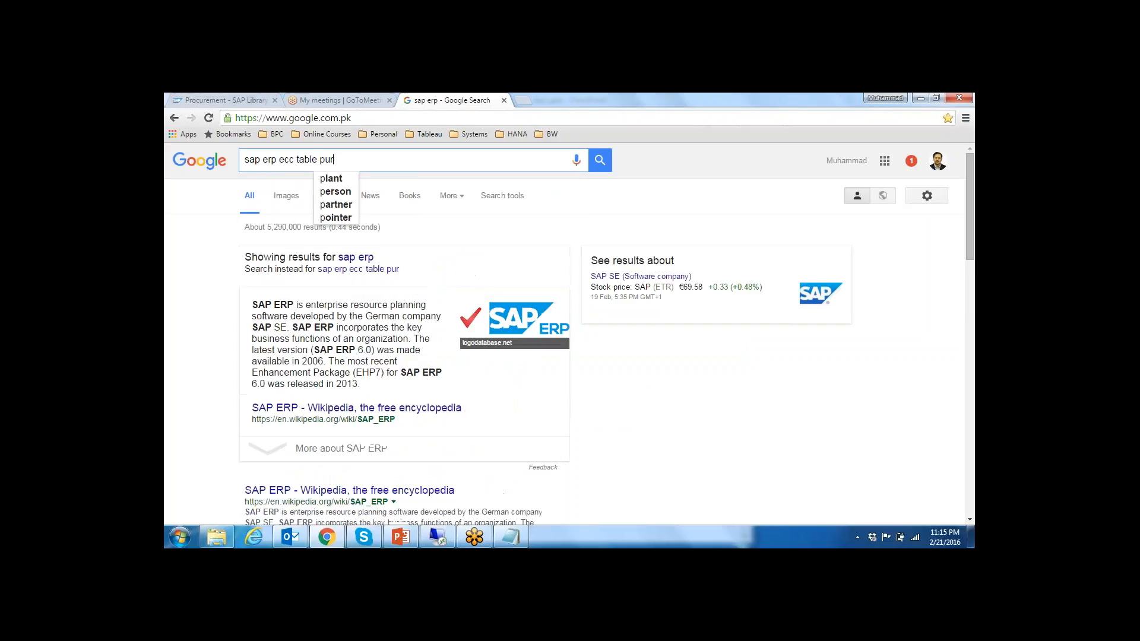
{"action": "type", "text": "cha"}
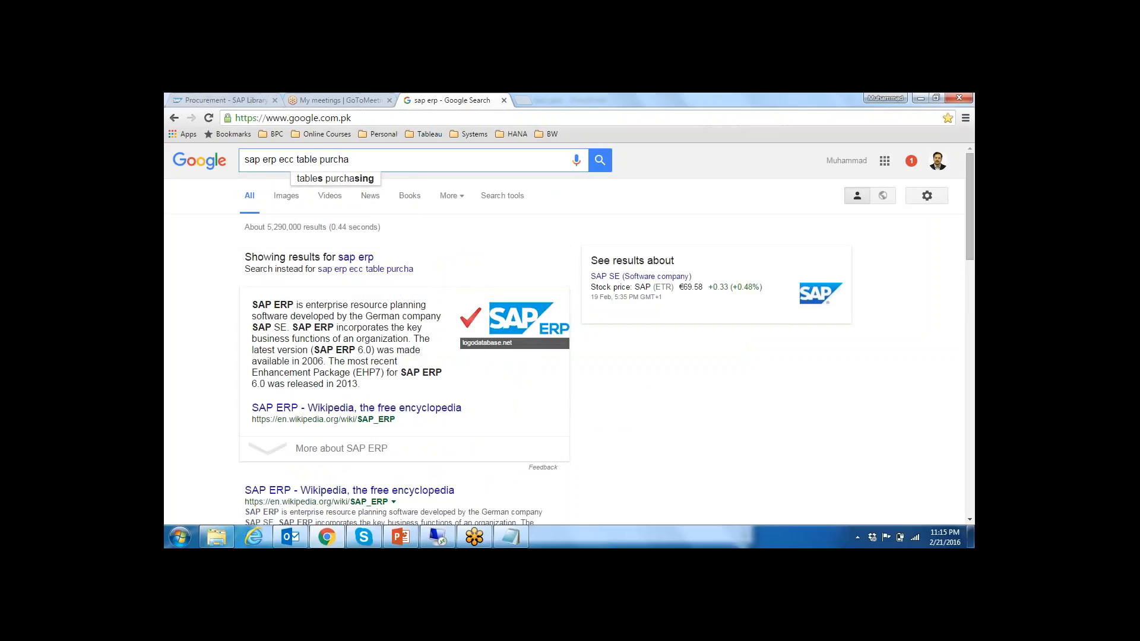
{"action": "key", "text": "Down"}
{"action": "key", "text": "Return"}
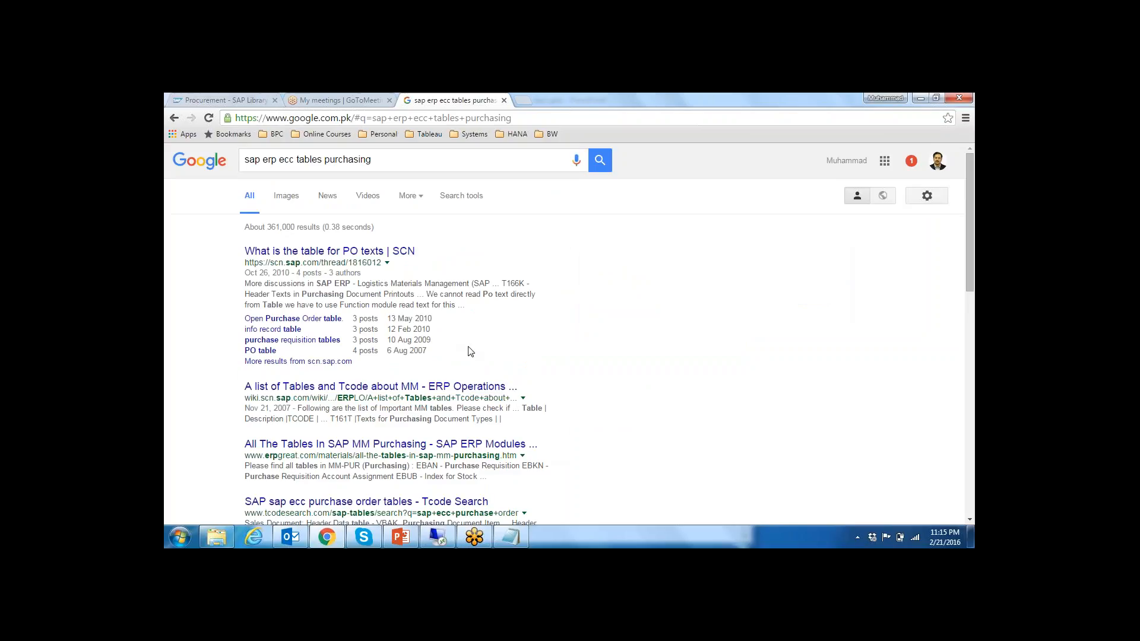
Step: Look through the search results for the technical names of purchasing tables, highlighting names such as EKKO in the snippets
{"action": "scroll", "coordinate": [470, 351], "scroll_direction": "down", "scroll_amount": 1}
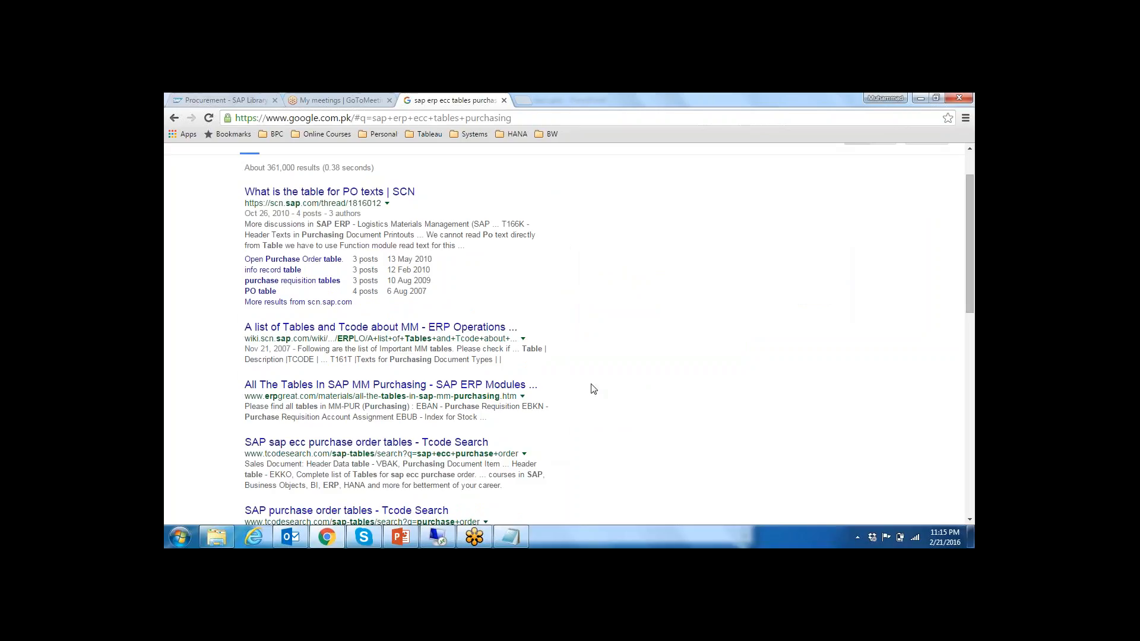
{"action": "scroll", "coordinate": [592, 389], "scroll_direction": "down", "scroll_amount": 1}
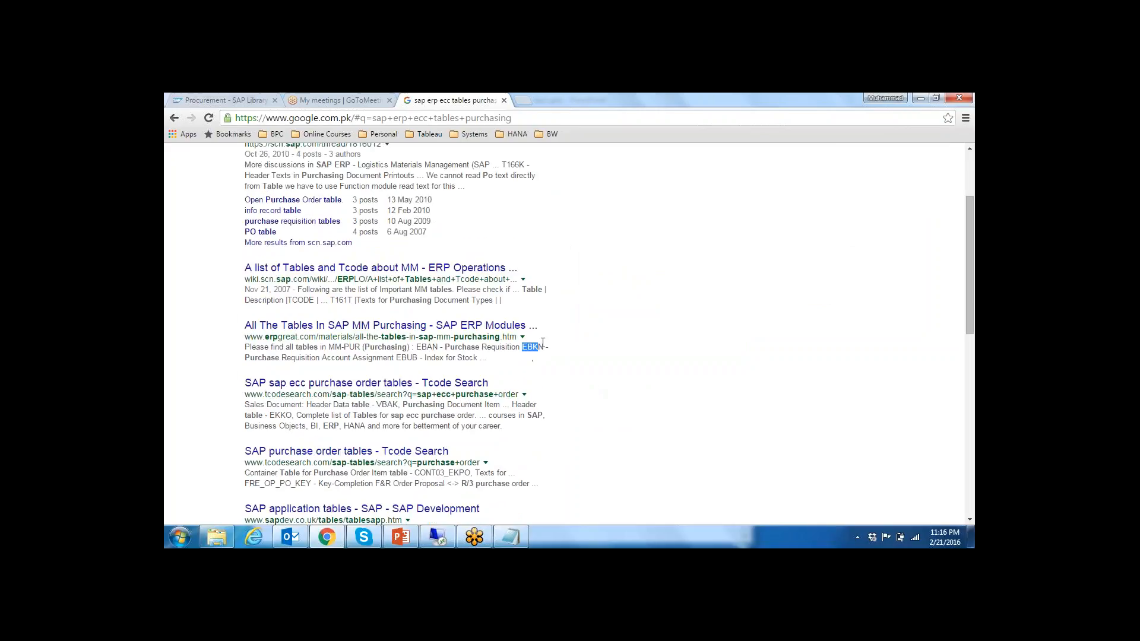
{"action": "left_click_drag", "start_coordinate": [523, 347], "coordinate": [243, 348]}
{"action": "scroll", "coordinate": [412, 362], "scroll_direction": "down", "scroll_amount": 1}
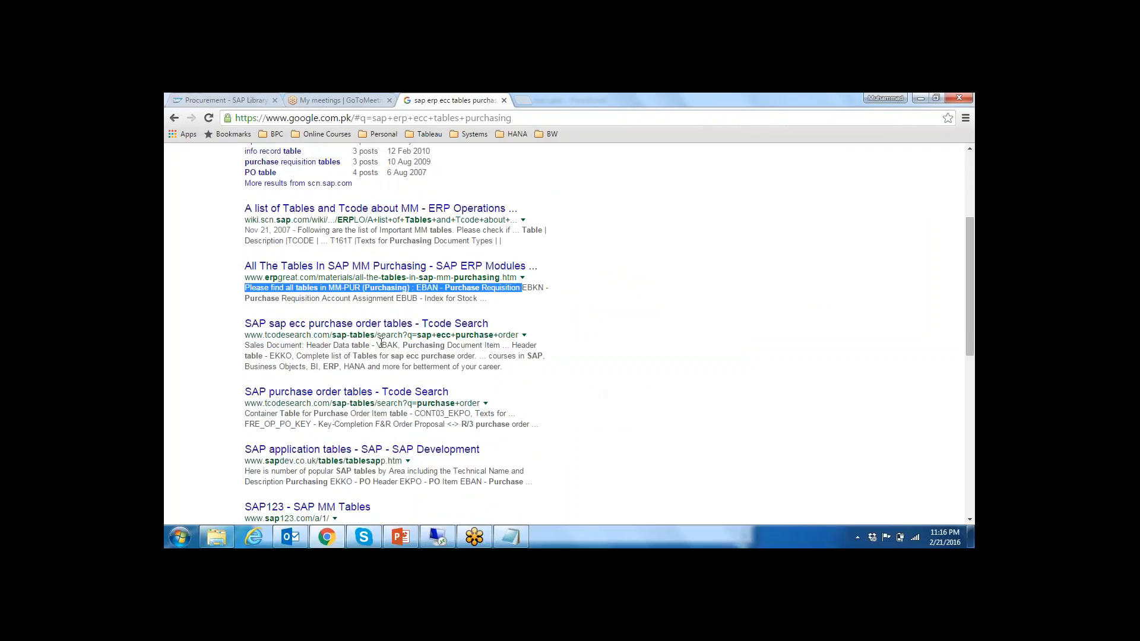
{"action": "left_click_drag", "start_coordinate": [398, 346], "coordinate": [373, 353]}
{"action": "left_click_drag", "start_coordinate": [270, 356], "coordinate": [292, 356]}
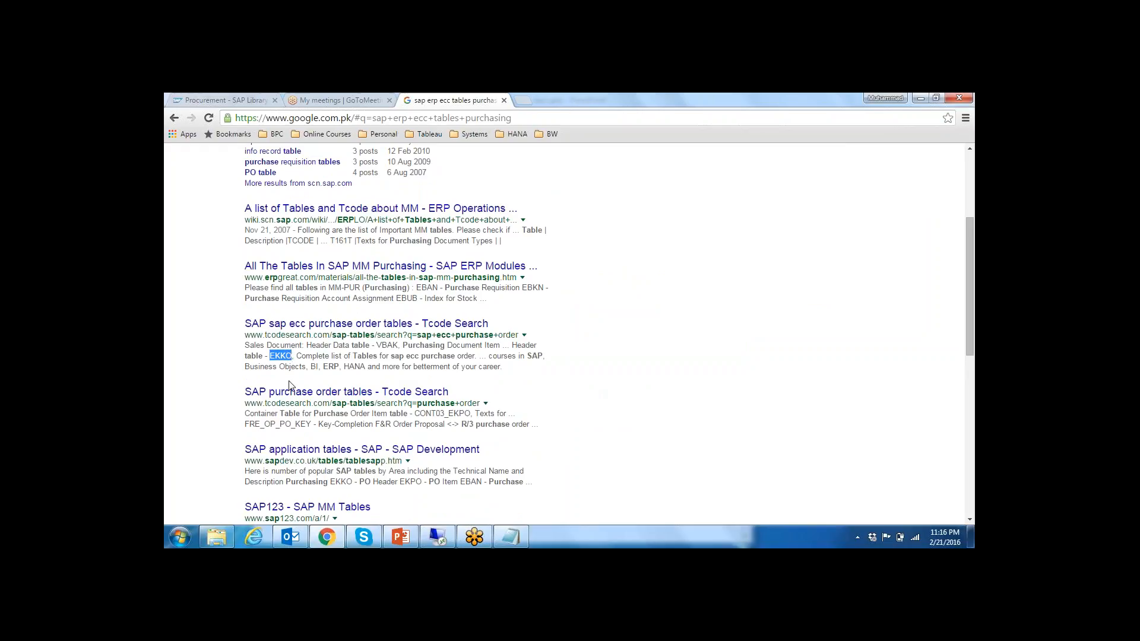
{"action": "left_click", "coordinate": [449, 417]}
{"action": "left_click_drag", "start_coordinate": [449, 417], "coordinate": [468, 417]}
{"action": "left_click_drag", "start_coordinate": [295, 426], "coordinate": [314, 425]}
{"action": "scroll", "coordinate": [511, 454], "scroll_direction": "down", "scroll_amount": 1}
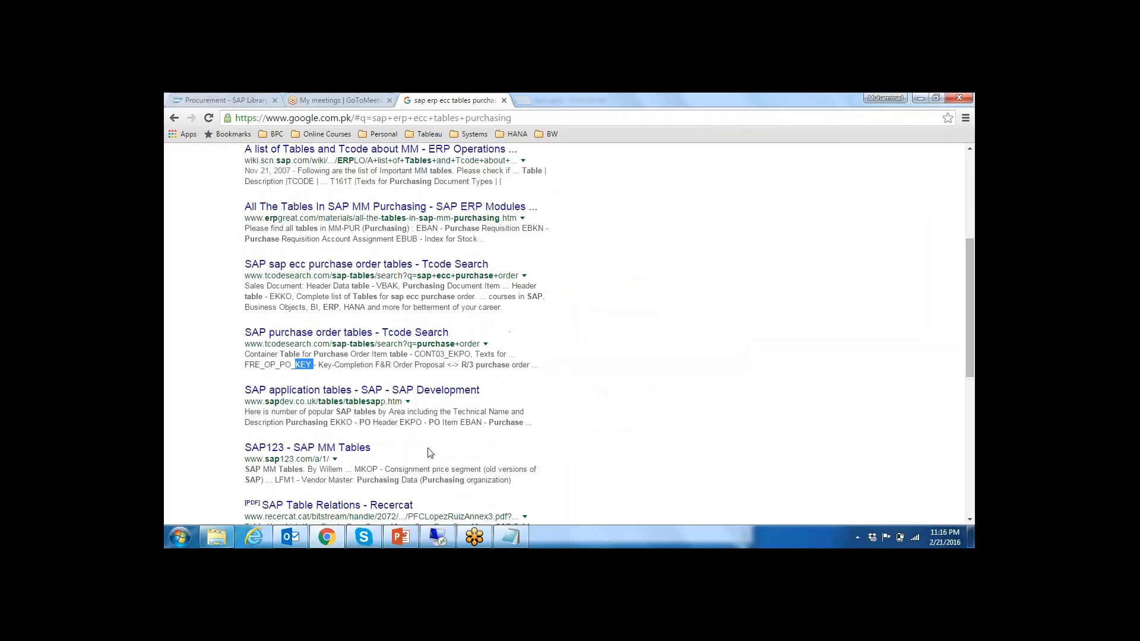
{"action": "left_click_drag", "start_coordinate": [400, 422], "coordinate": [423, 421]}
{"action": "scroll", "coordinate": [424, 421], "scroll_direction": "up", "scroll_amount": 4}
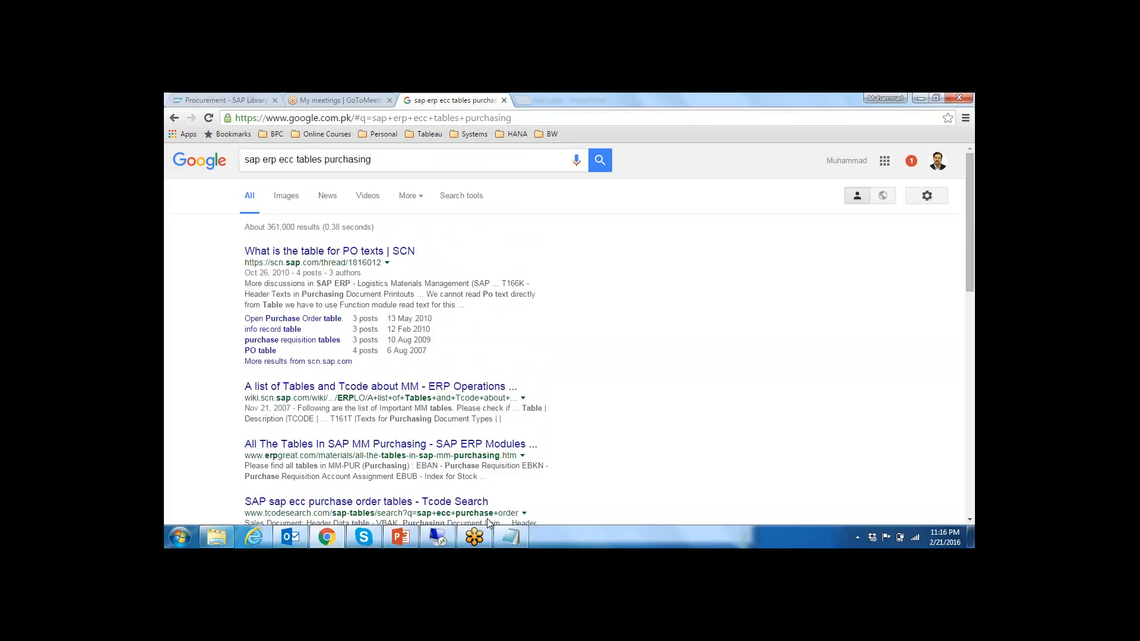
Step: Switch back to the remote SAP session and highlight the short description of table EKKO
{"action": "left_click", "coordinate": [438, 538]}
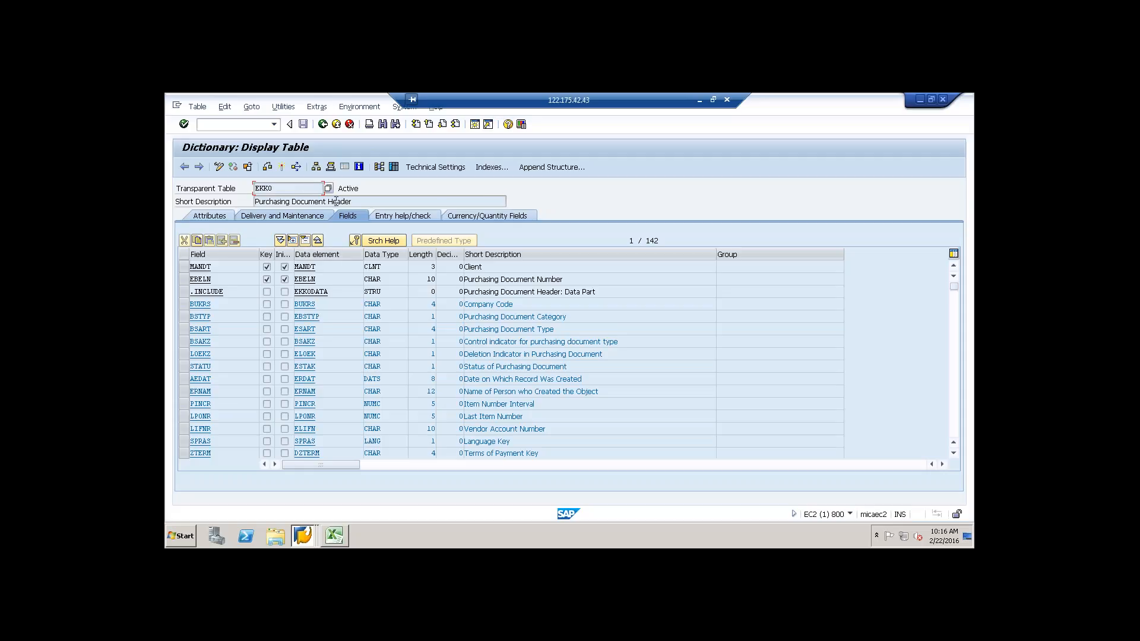
{"action": "left_click", "coordinate": [345, 201]}
{"action": "key", "text": "shift+Left"}
{"action": "key", "text": "shift+Left"}
{"action": "key", "text": "shift+Left"}
{"action": "key", "text": "shift+Left"}
{"action": "key", "text": "shift+Left"}
{"action": "key", "text": "shift+Left"}
{"action": "key", "text": "shift+Left"}
{"action": "key", "text": "shift+Left"}
{"action": "key", "text": "shift+Left"}
{"action": "key", "text": "shift+Left"}
{"action": "key", "text": "shift+Left"}
{"action": "key", "text": "shift+Left"}
{"action": "key", "text": "shift+Left"}
{"action": "key", "text": "shift+Left"}
{"action": "key", "text": "shift+Left"}
{"action": "key", "text": "shift+Left"}
{"action": "key", "text": "shift+Left"}
{"action": "key", "text": "shift+Left"}
{"action": "key", "text": "shift+Left"}
{"action": "key", "text": "shift+Left"}
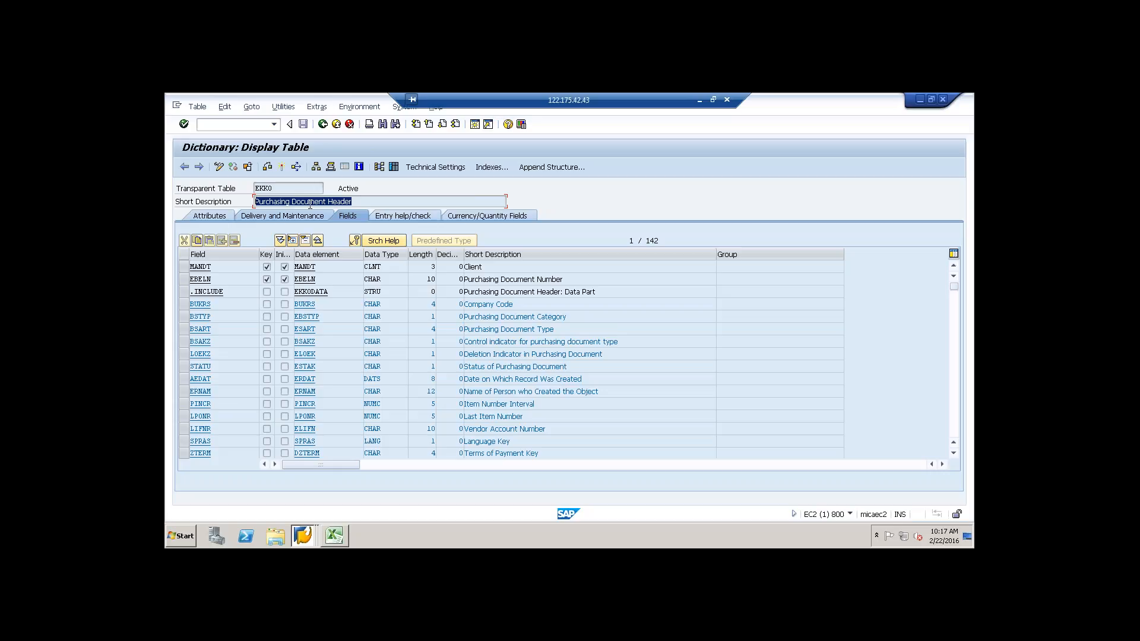
{"action": "left_click", "coordinate": [309, 202]}
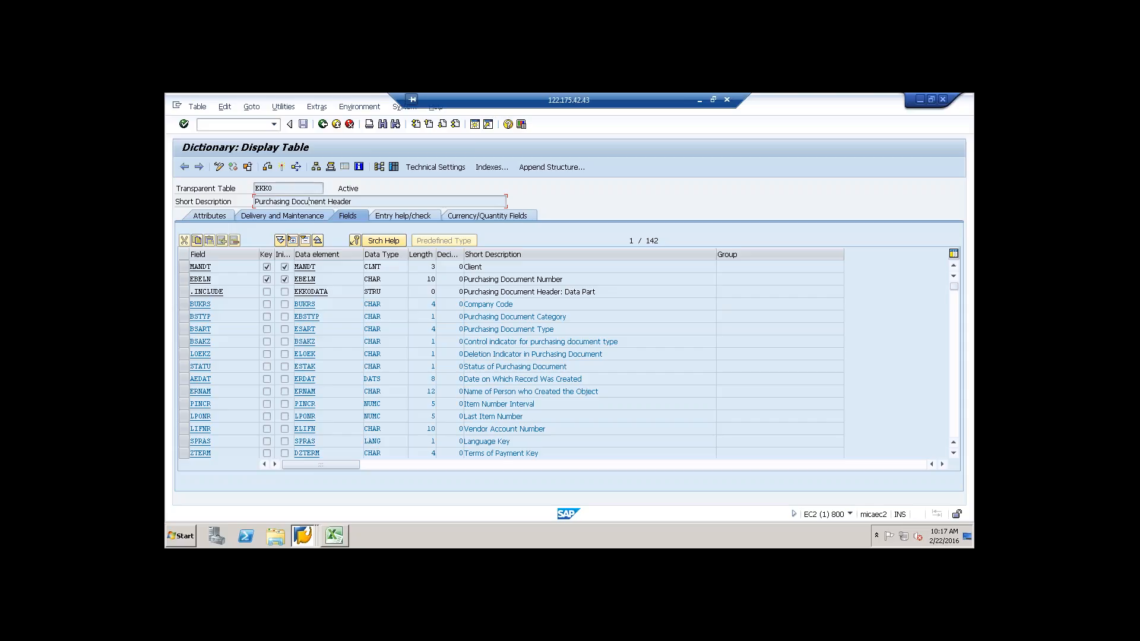
Step: Return to the ABAP Dictionary initial screen and list the database tables matching the wildcard *
{"action": "left_click", "coordinate": [322, 124]}
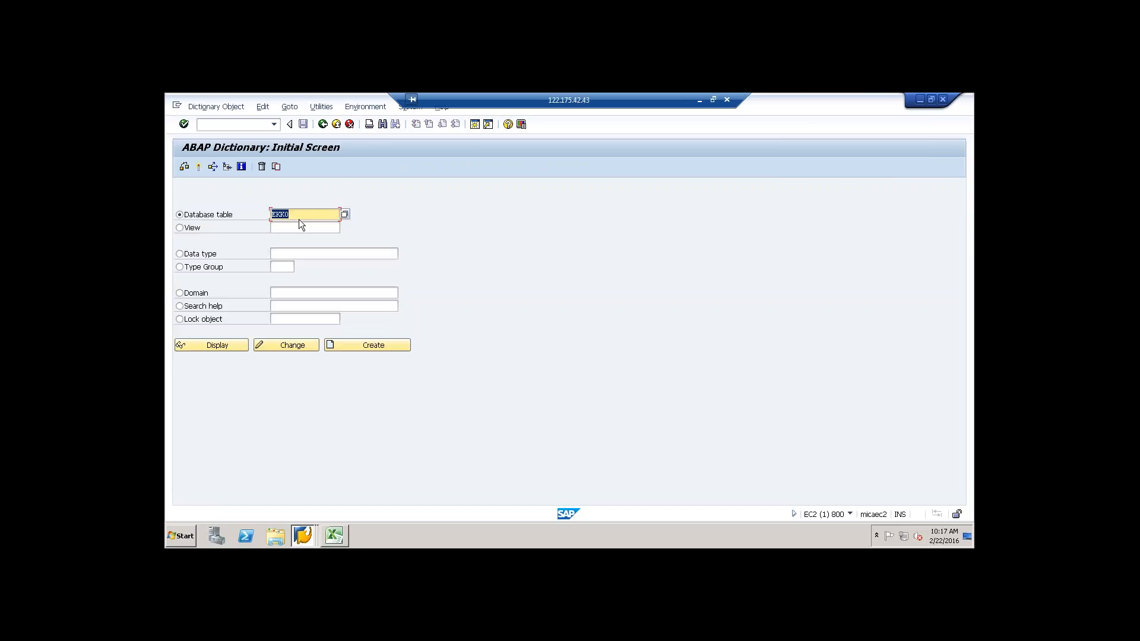
{"action": "key", "text": "BackSpace"}
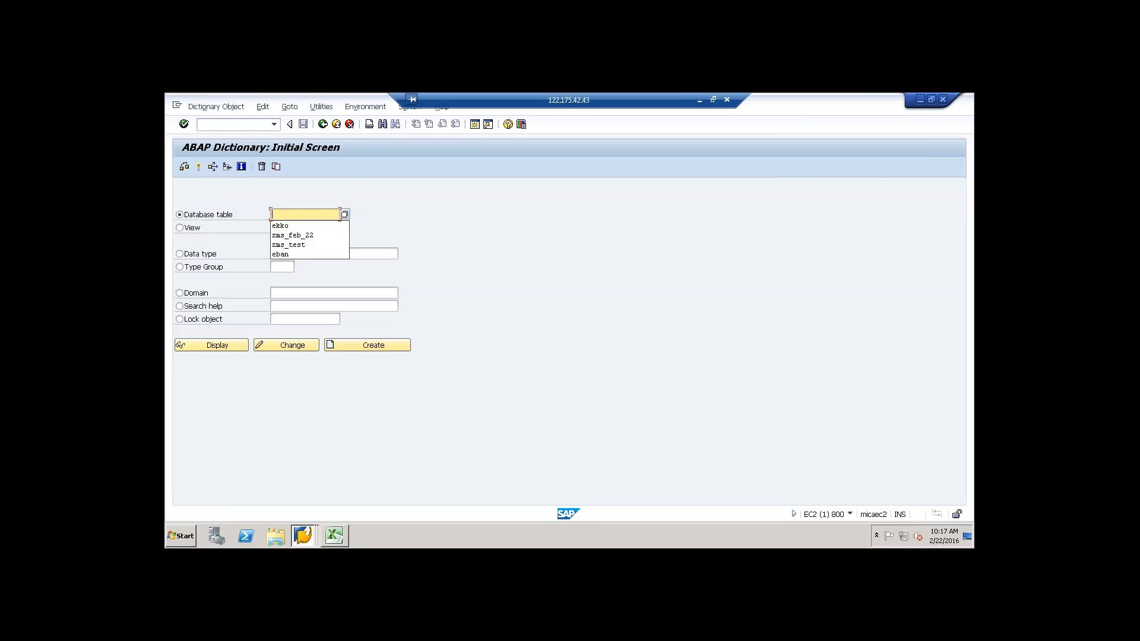
{"action": "type", "text": "*"}
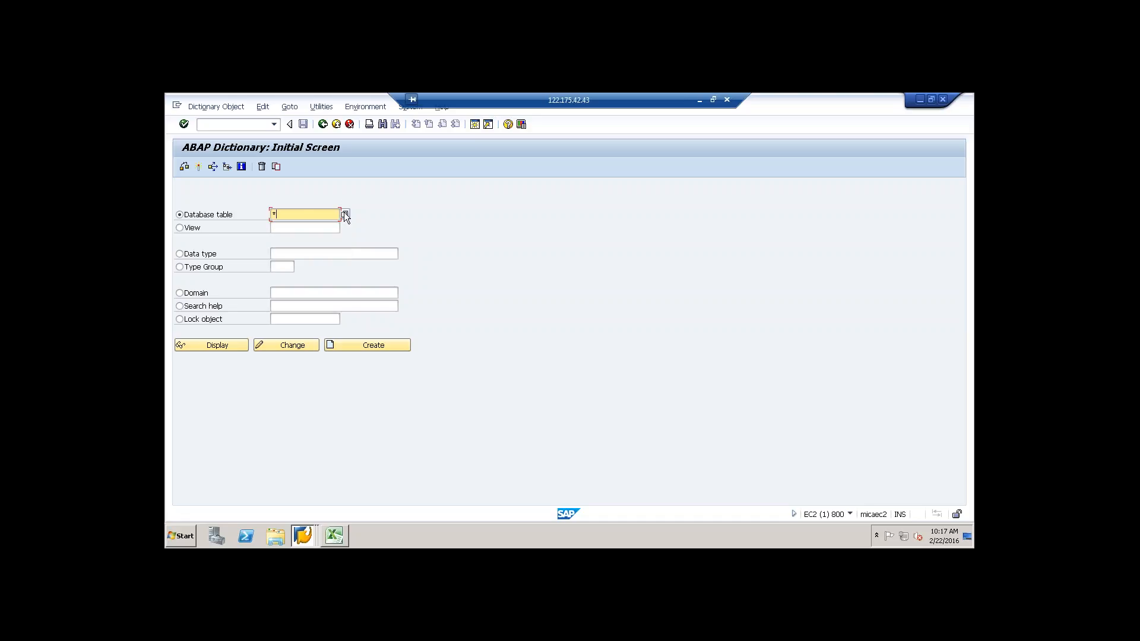
{"action": "left_click", "coordinate": [344, 215]}
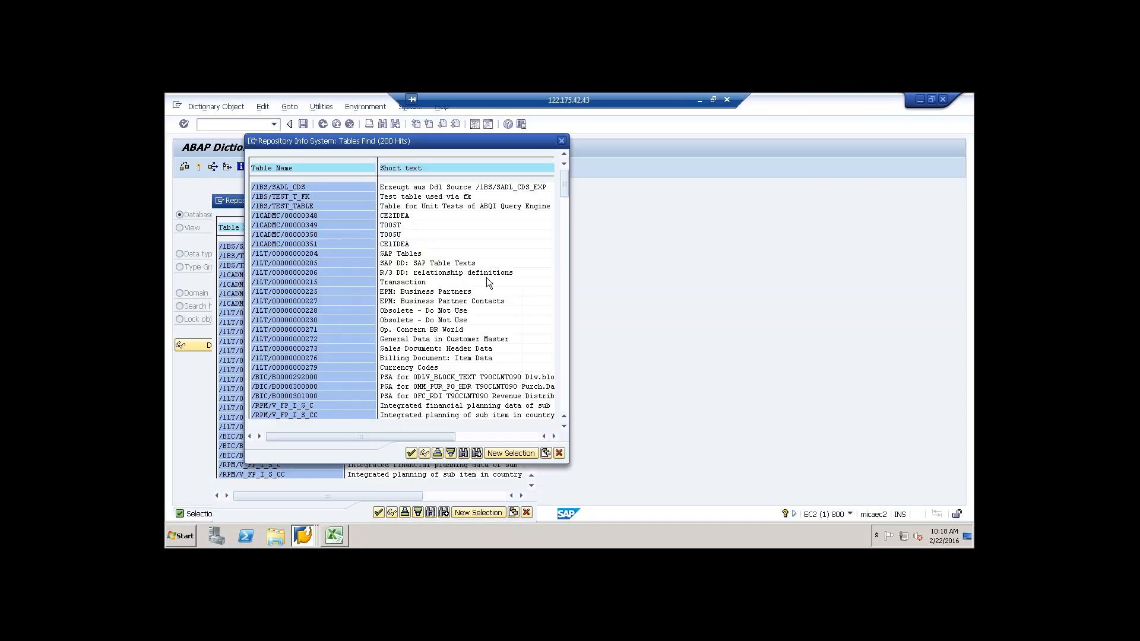
{"action": "left_click", "coordinate": [502, 455]}
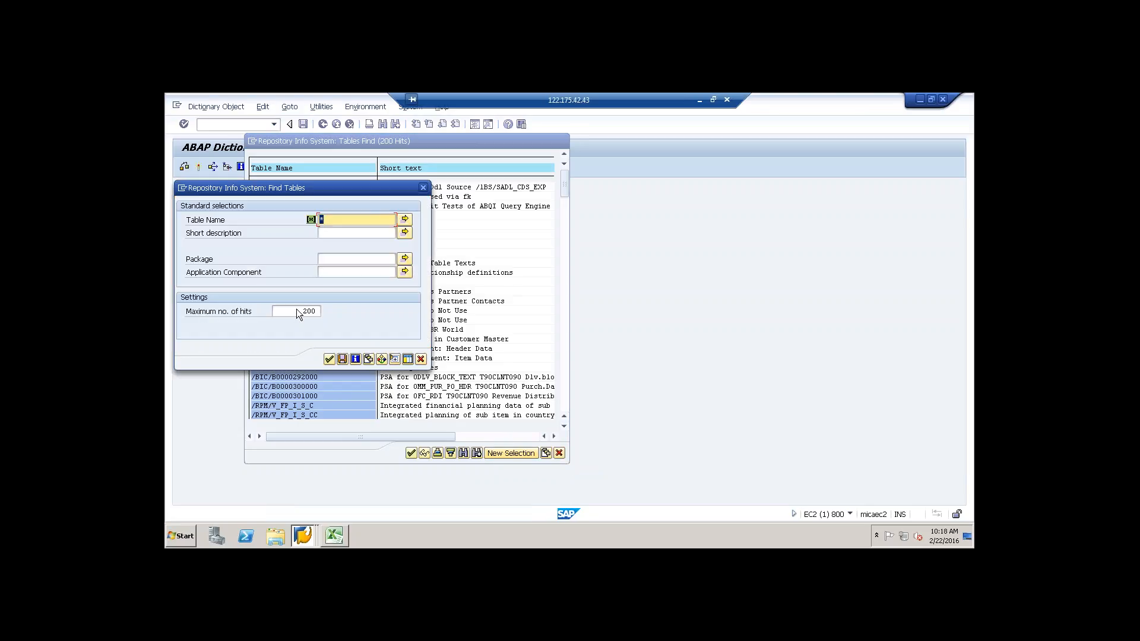
{"action": "left_click_drag", "start_coordinate": [302, 312], "coordinate": [336, 316]}
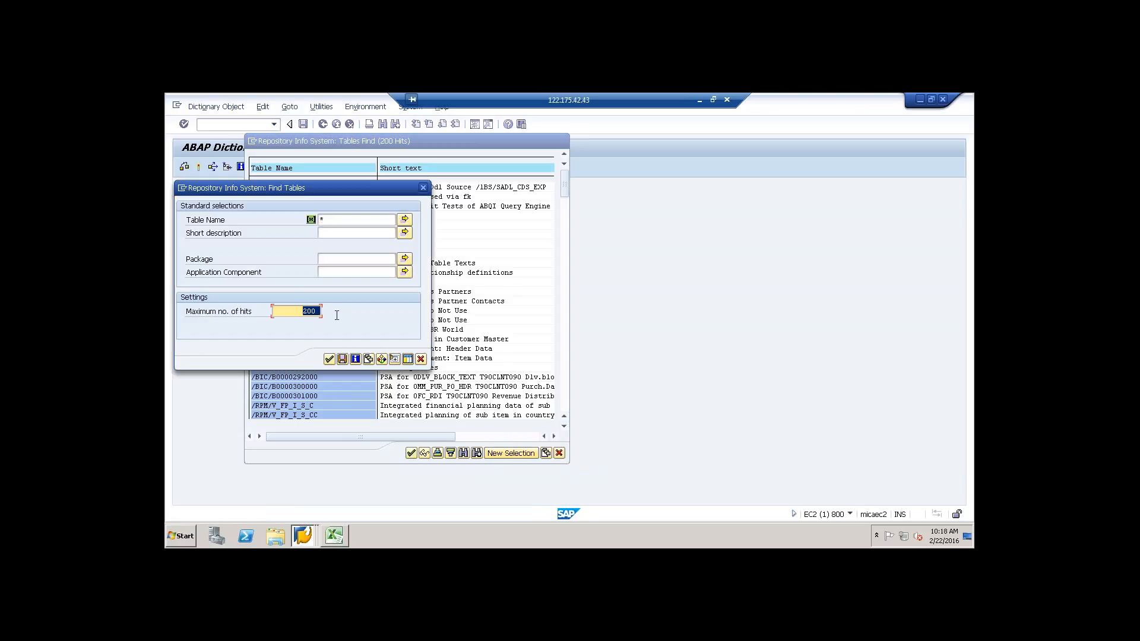
{"action": "type", "text": "9999999999"}
{"action": "left_click", "coordinate": [329, 359]}
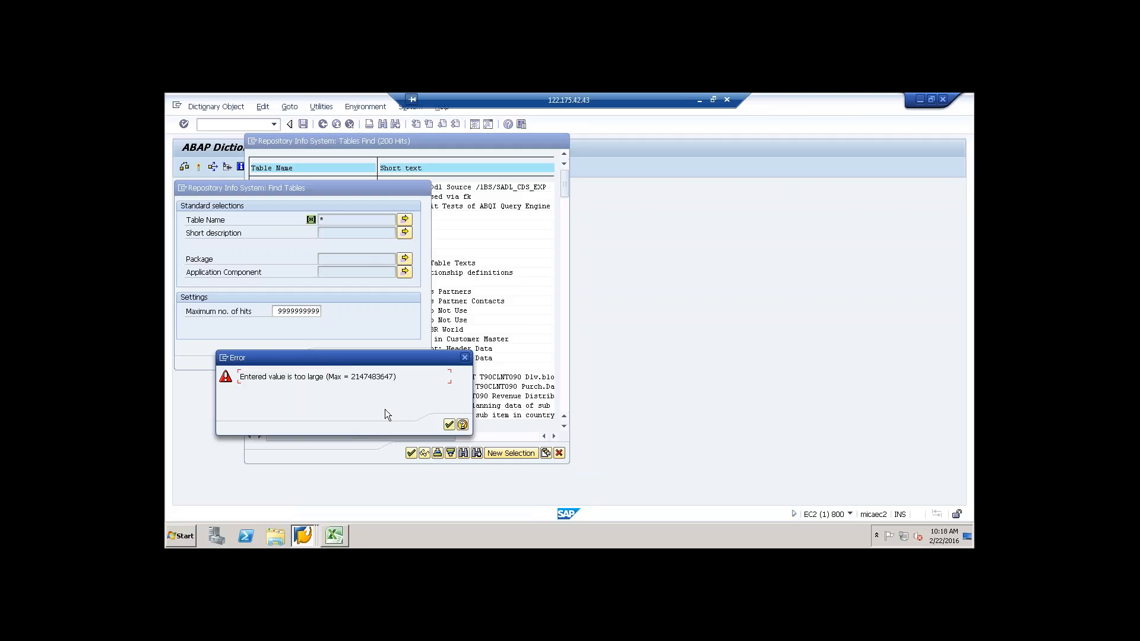
{"action": "left_click", "coordinate": [466, 358]}
Step: Set the maximum number of hits to 99999 and run the * table search again
{"action": "left_click", "coordinate": [300, 311]}
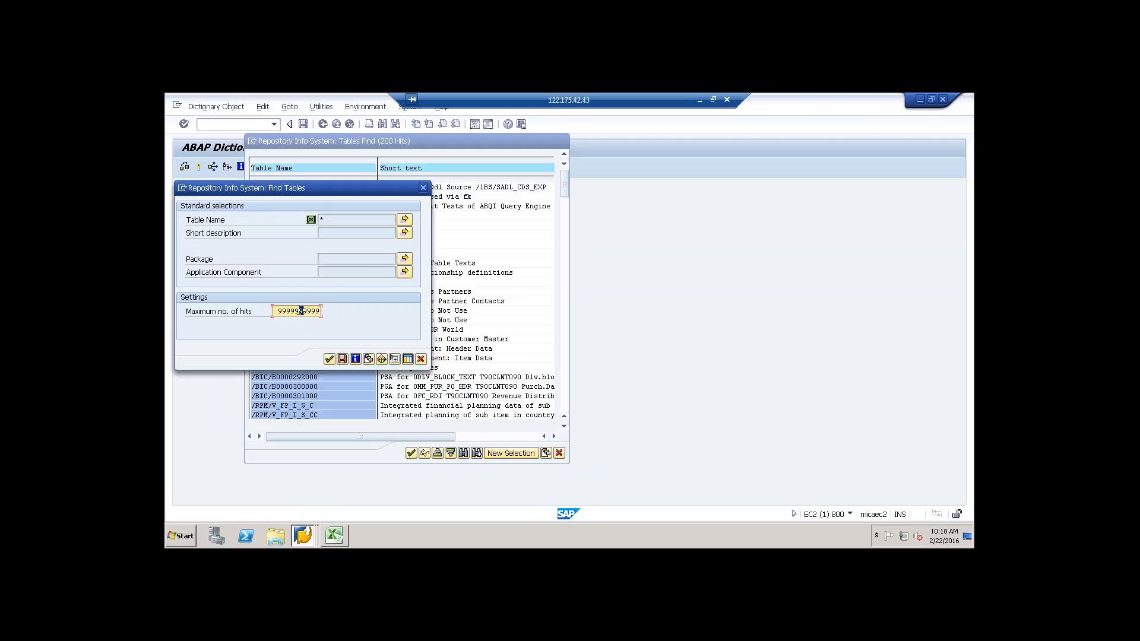
{"action": "key", "text": "BackSpace"}
{"action": "left_click", "coordinate": [330, 359]}
{"action": "left_click_drag", "start_coordinate": [379, 188], "coordinate": [493, 167]}
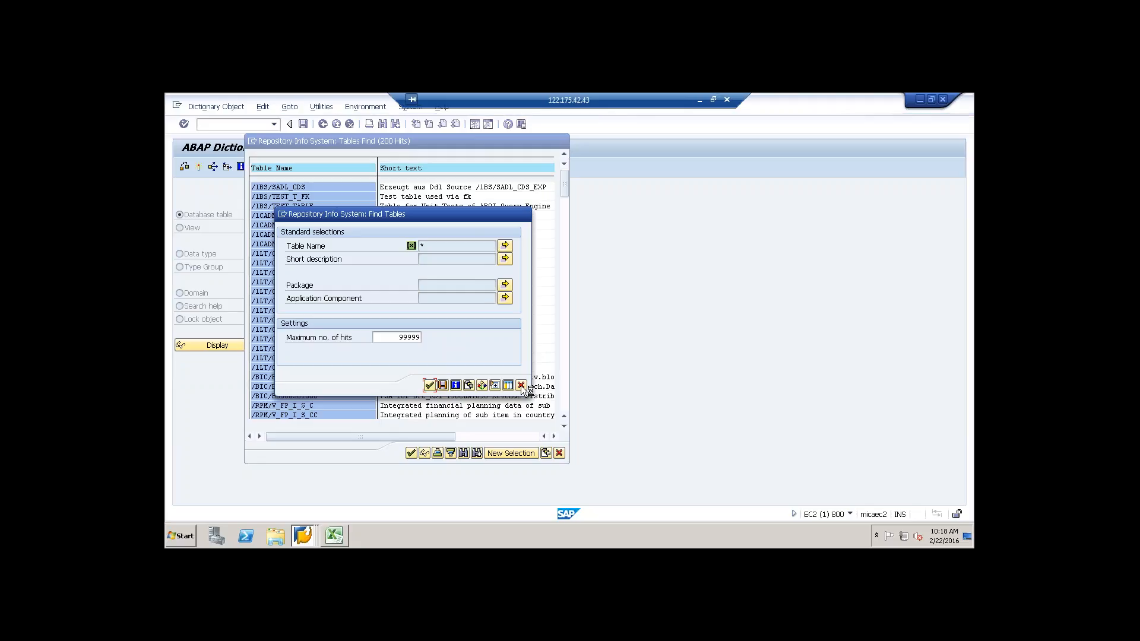
Step: Open the Windows Task Manager and end the ABAP Dictionary: Initial Screen task
{"action": "right_click", "coordinate": [374, 535]}
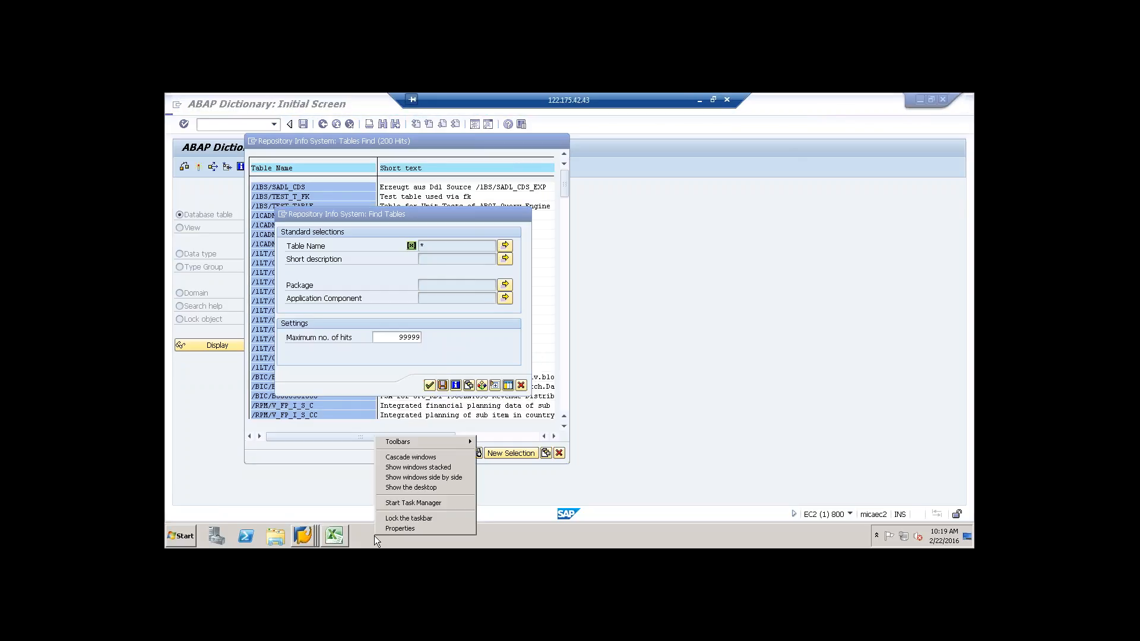
{"action": "left_click", "coordinate": [404, 504]}
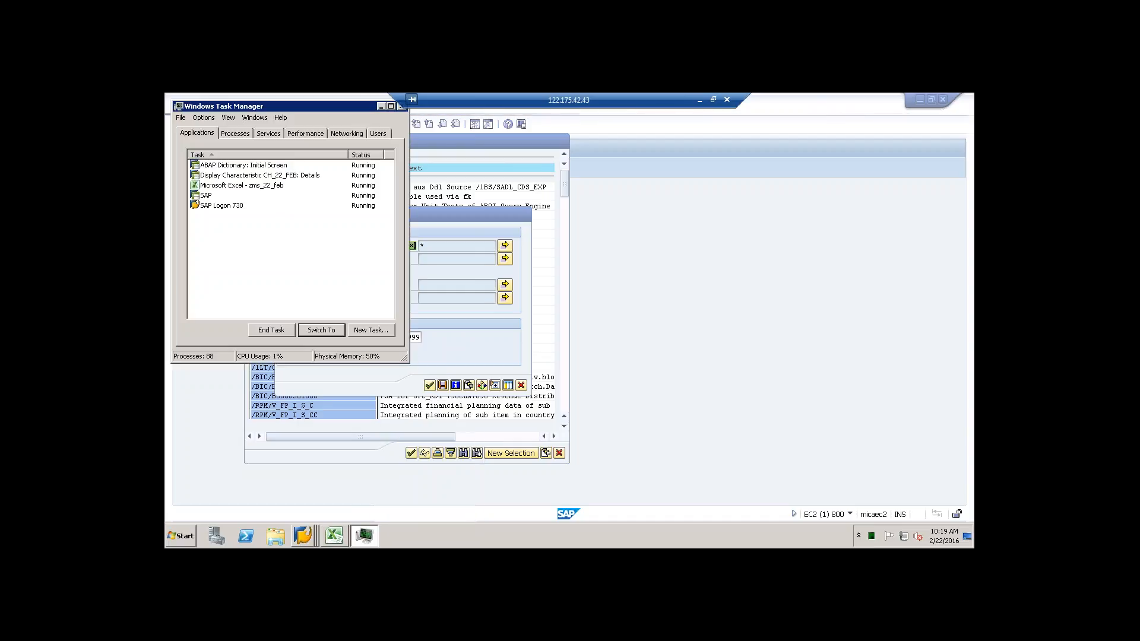
{"action": "left_click", "coordinate": [248, 168]}
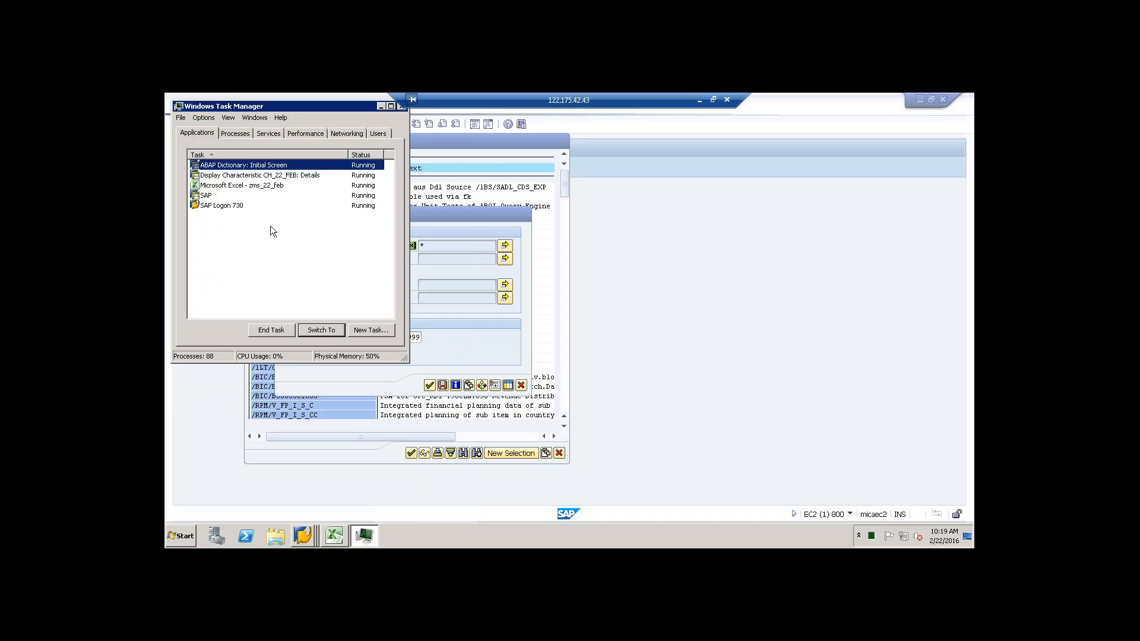
{"action": "left_click", "coordinate": [272, 332]}
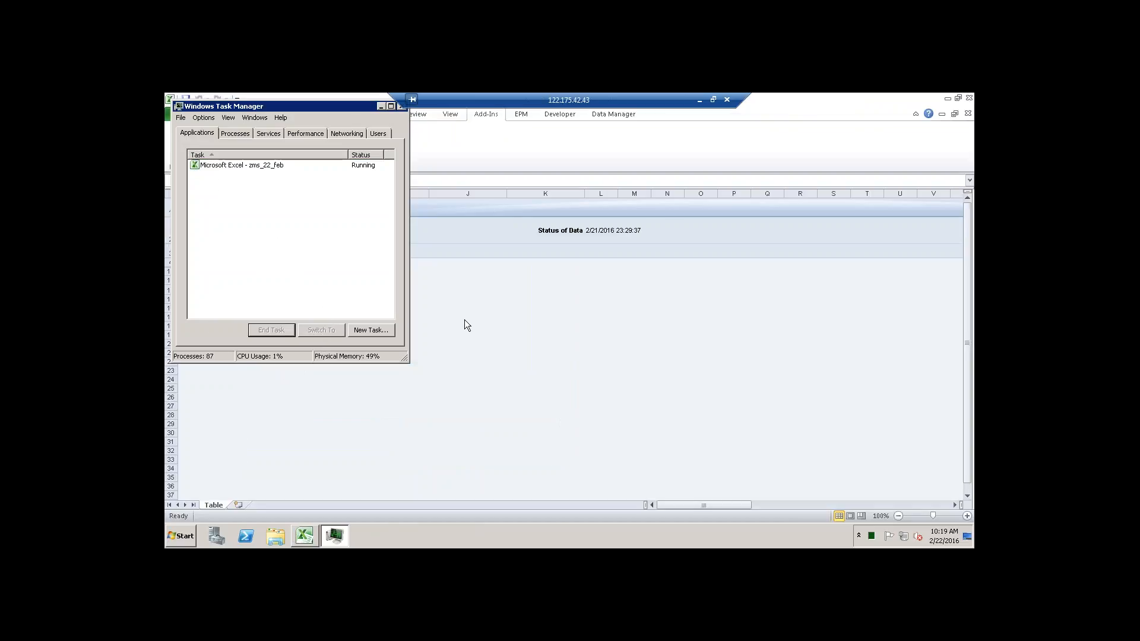
Step: Exit Excel without saving the ZMS_22_FEB workbook and close the Task Manager
{"action": "left_click", "coordinate": [445, 324]}
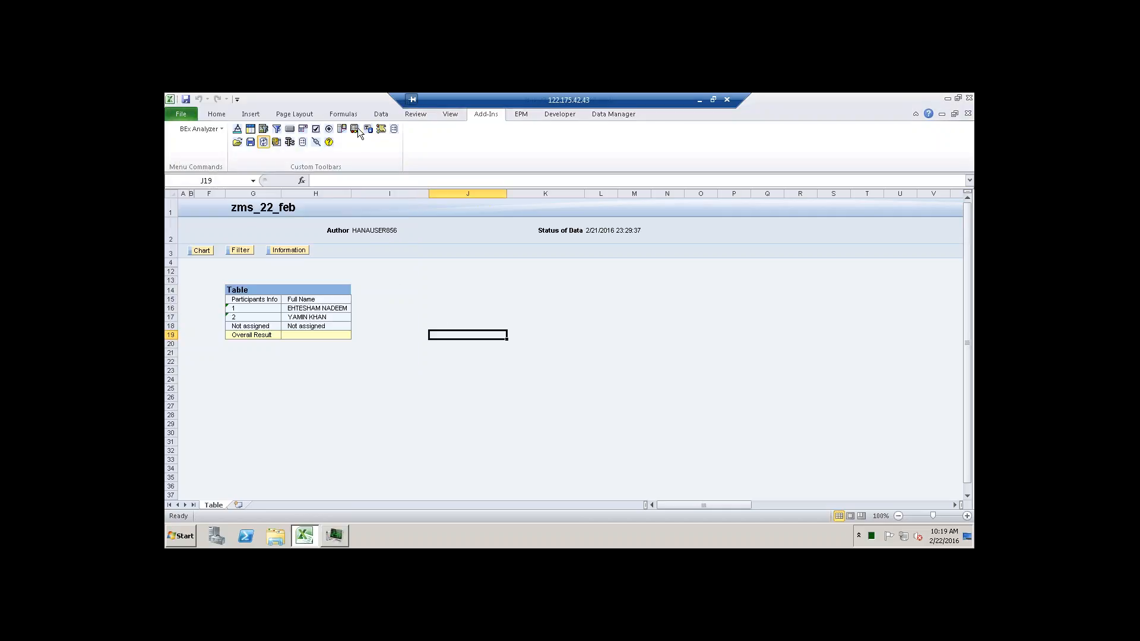
{"action": "left_click", "coordinate": [181, 115]}
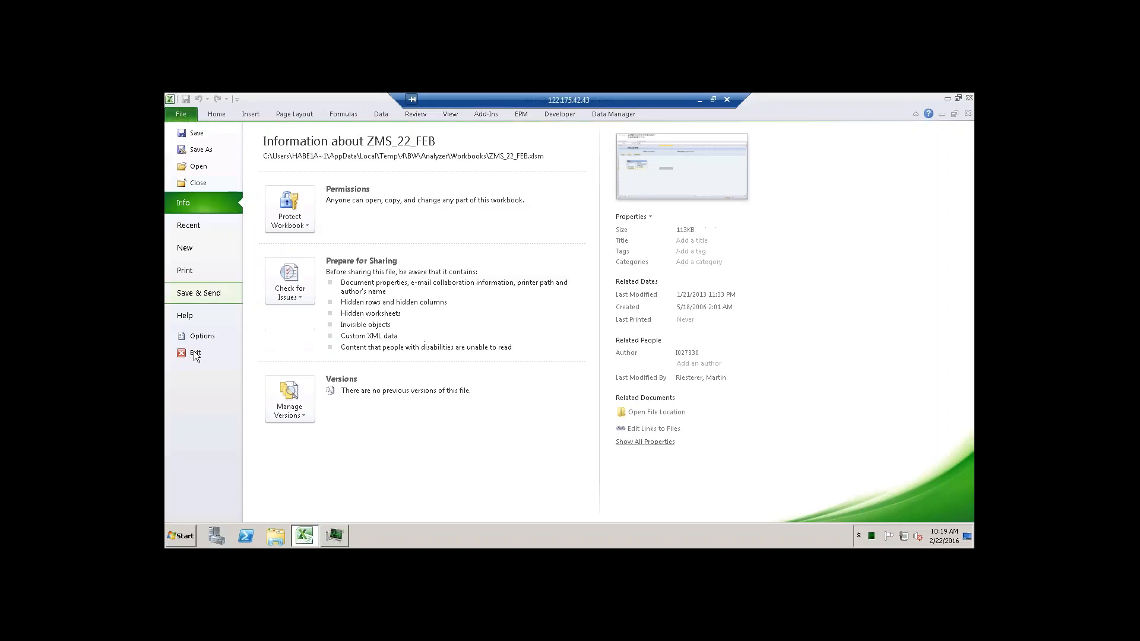
{"action": "left_click", "coordinate": [194, 353]}
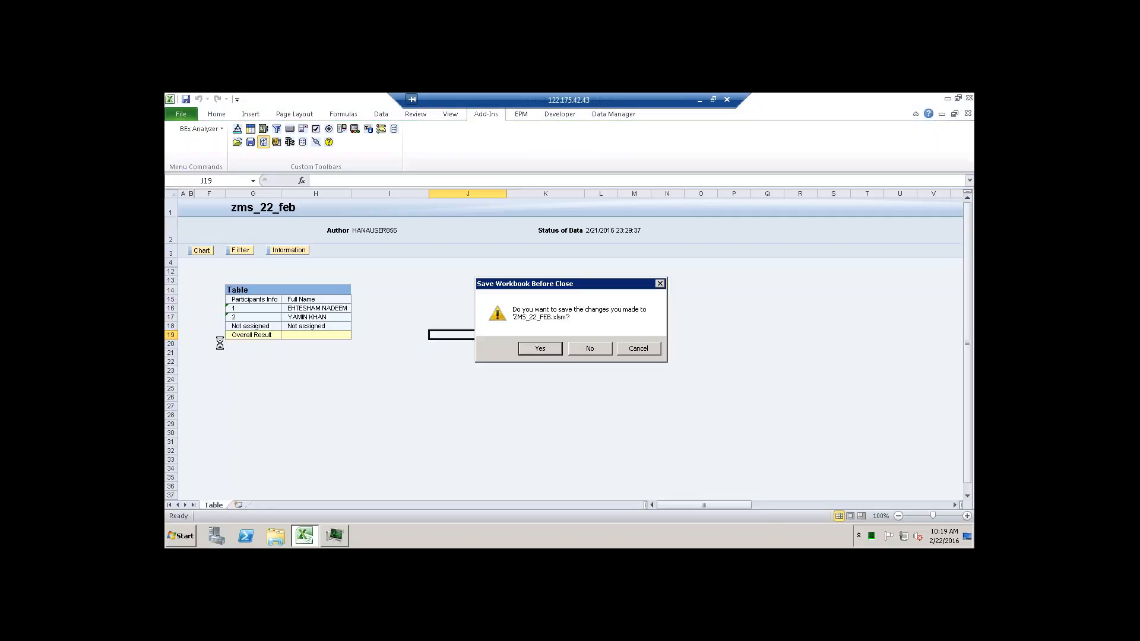
{"action": "left_click", "coordinate": [590, 348]}
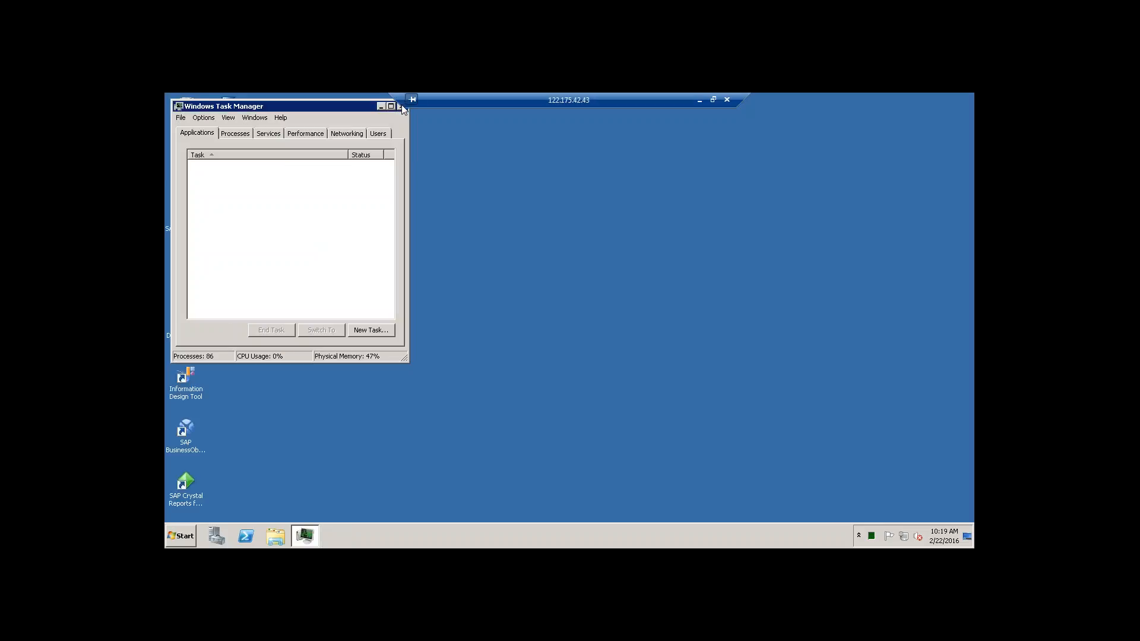
{"action": "left_click", "coordinate": [400, 107]}
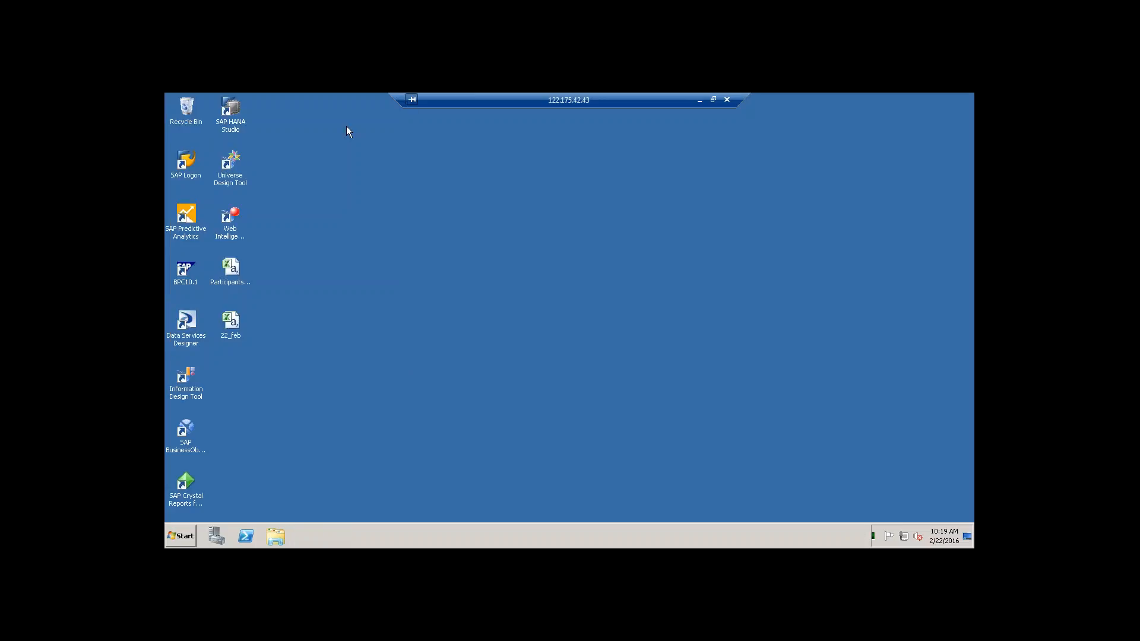
Step: Relaunch SAP Logon and log on to the ECC system, client 800, with the user name and account password
{"action": "double_click", "coordinate": [188, 163]}
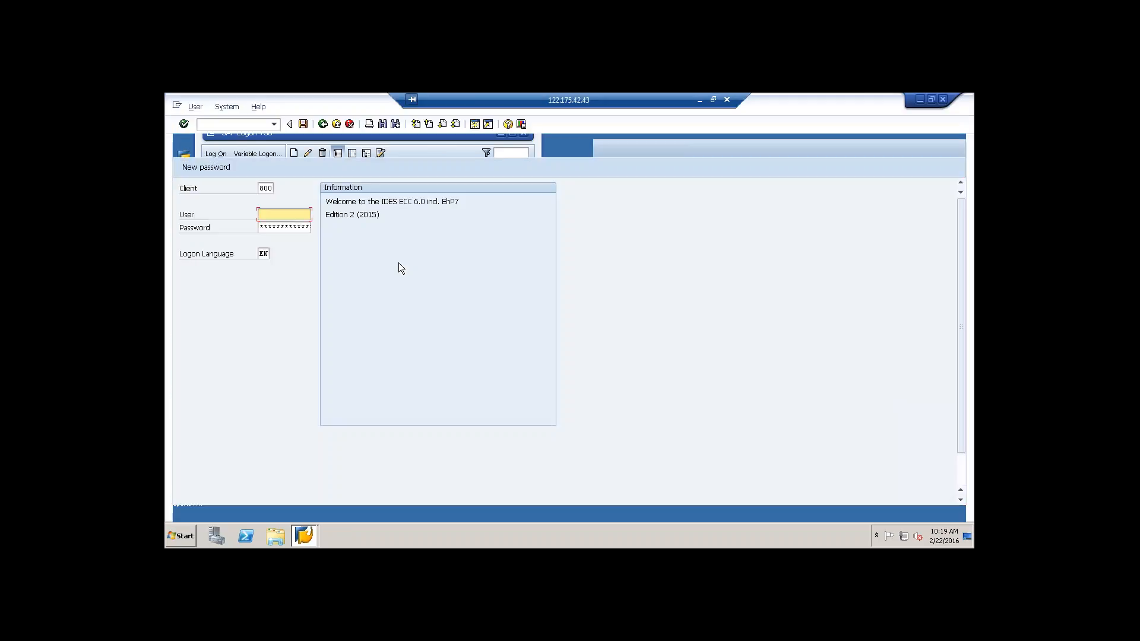
{"action": "left_click", "coordinate": [287, 215]}
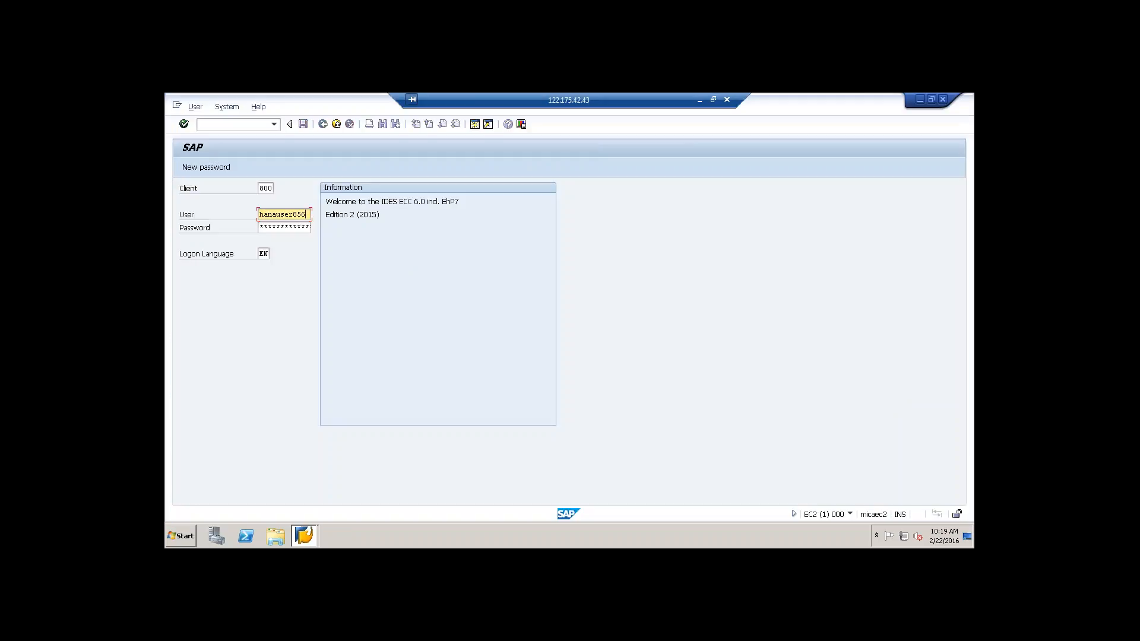
{"action": "key", "text": "Tab"}
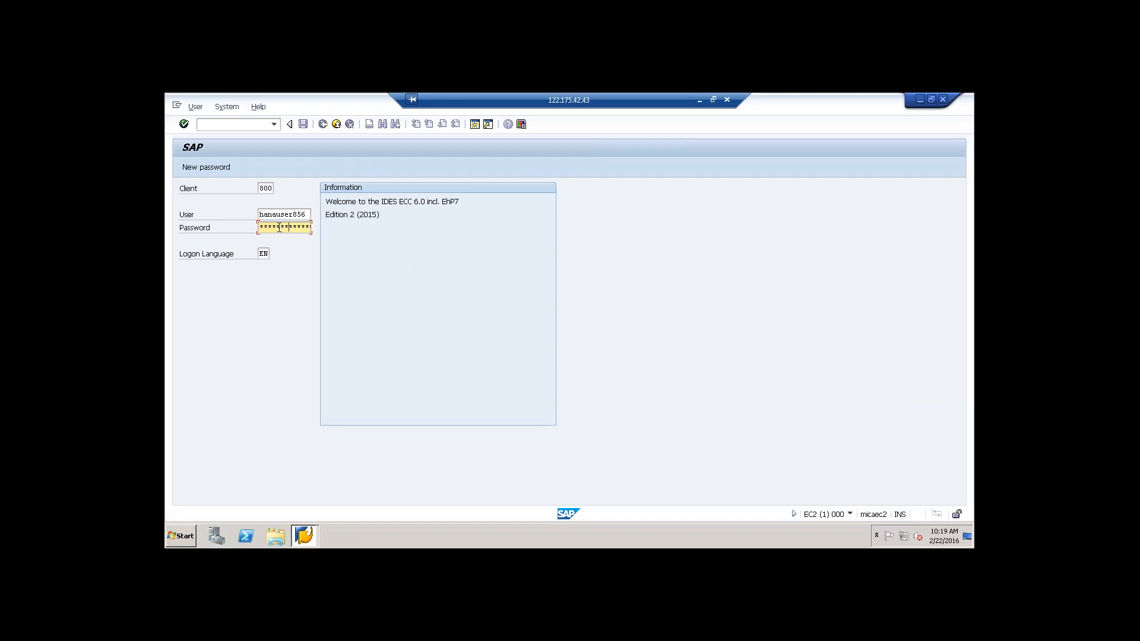
{"action": "key", "text": "Return"}
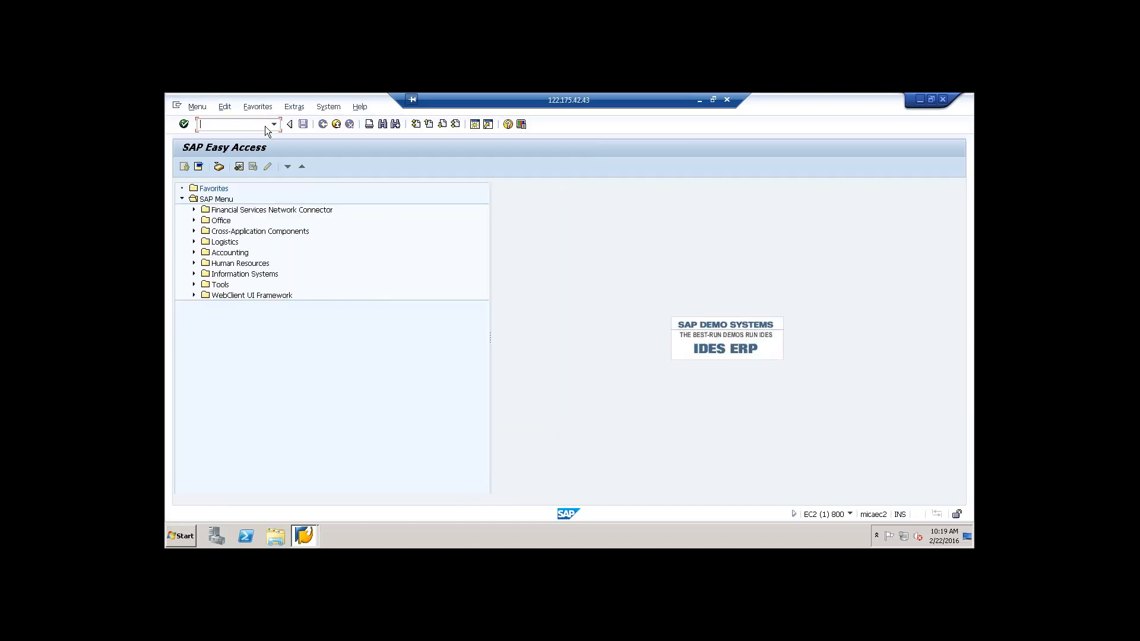
Step: Start transaction SE11 and display the database table EKKO
{"action": "type", "text": "se11"}
{"action": "key", "text": "Return"}
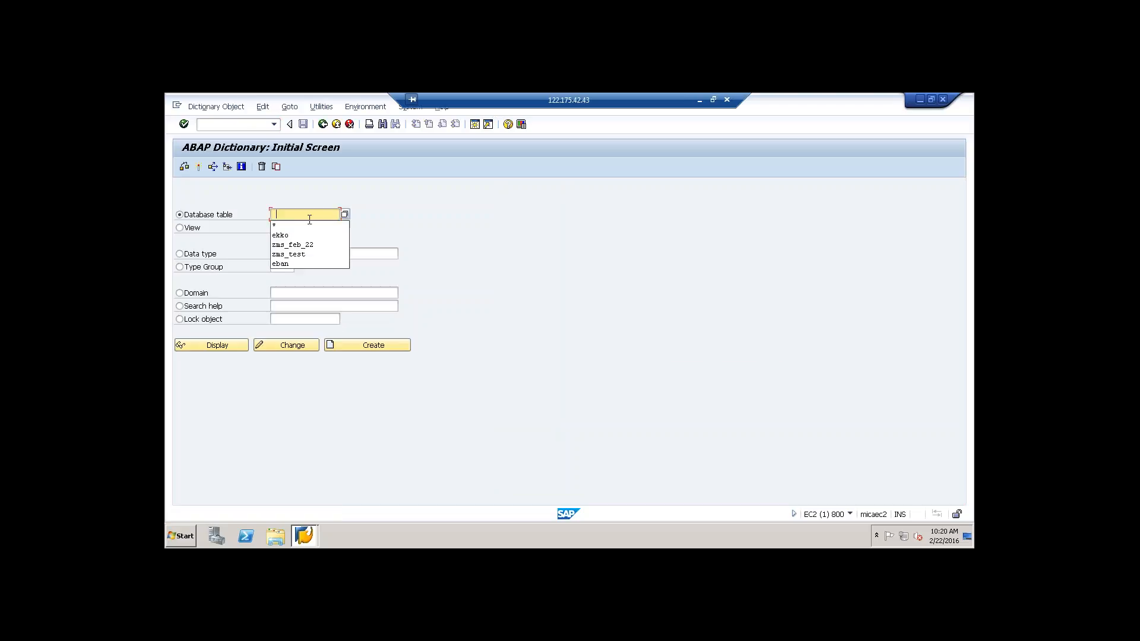
{"action": "key", "text": "Down"}
{"action": "key", "text": "Down"}
{"action": "key", "text": "Return"}
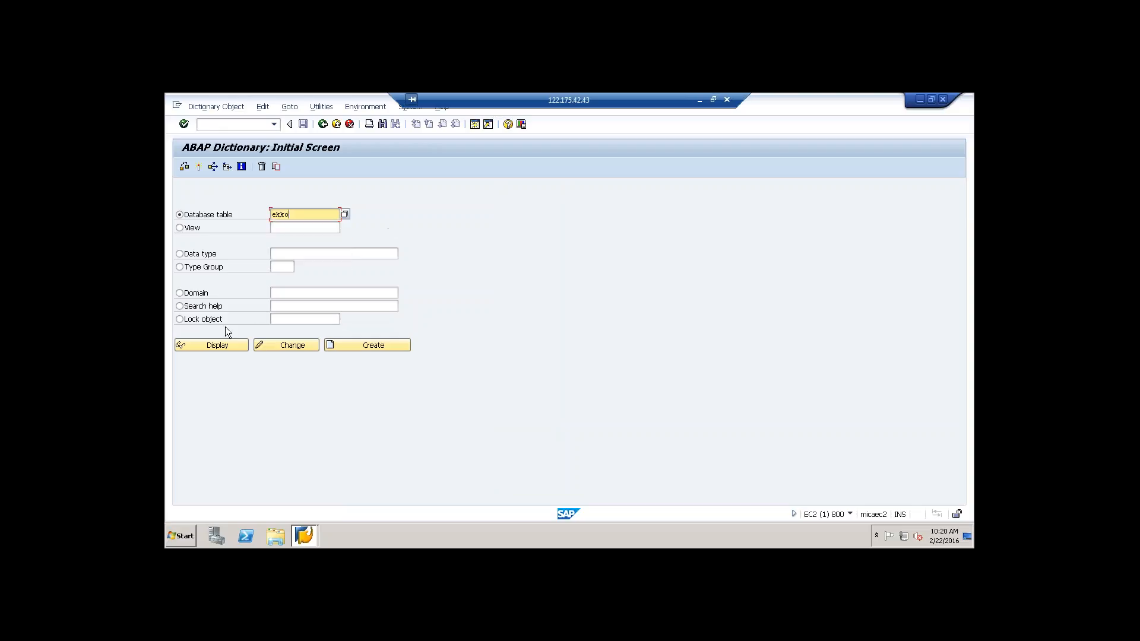
{"action": "left_click", "coordinate": [212, 347]}
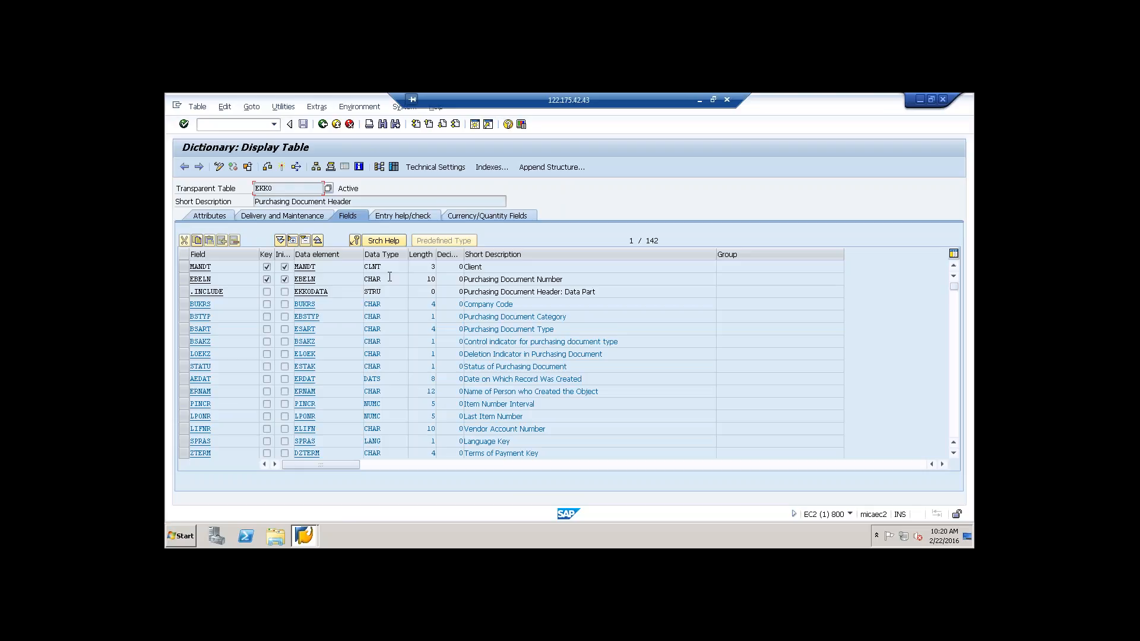
Step: Generate the foreign key relationship graphic for EKKO with related table EKPO selected, and maximize its window
{"action": "left_click", "coordinate": [379, 168]}
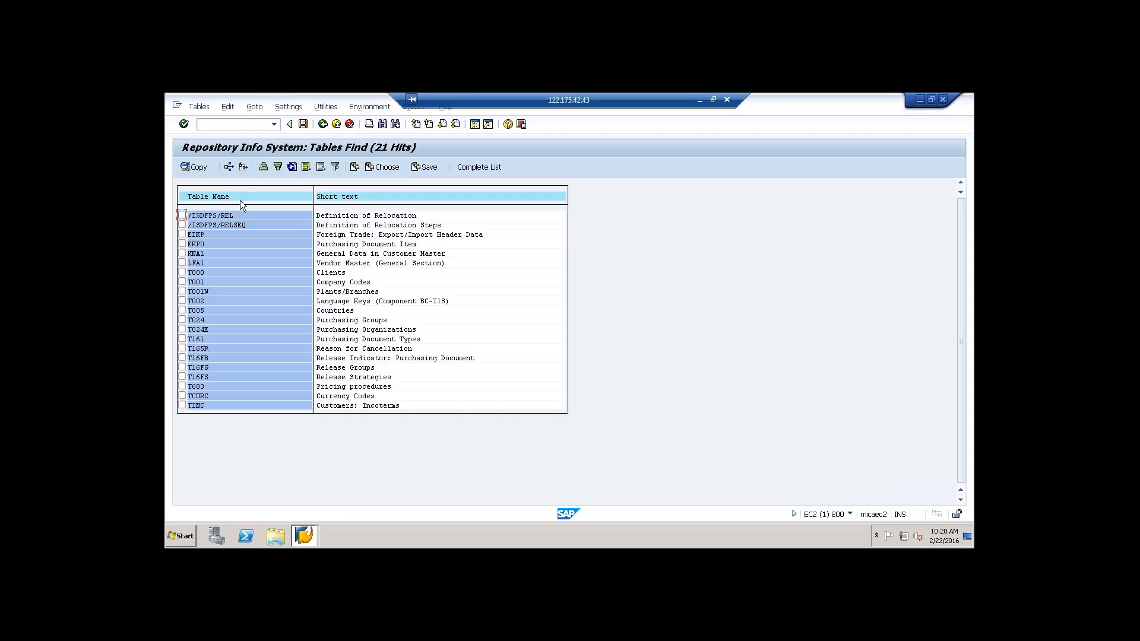
{"action": "left_click", "coordinate": [183, 245]}
{"action": "left_click", "coordinate": [323, 125]}
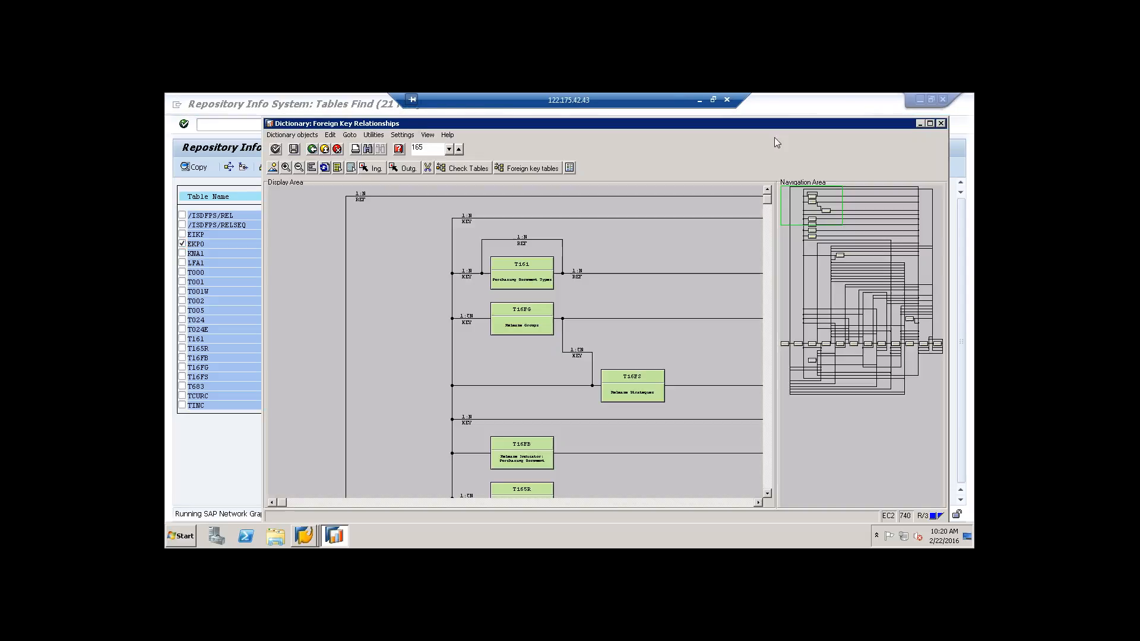
{"action": "double_click", "coordinate": [655, 124]}
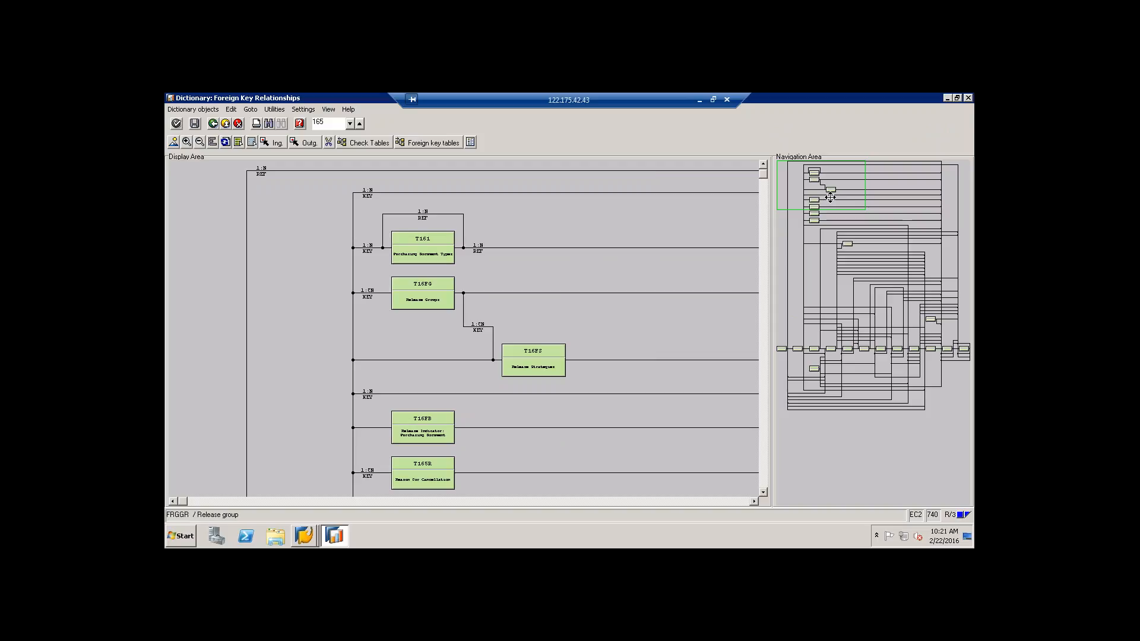
Step: Examine the relationships between EKKO (Purchasing Document Header) and EKPO (Purchasing Document Item) in the graphic, and close it
{"action": "left_click_drag", "start_coordinate": [836, 209], "coordinate": [954, 354]}
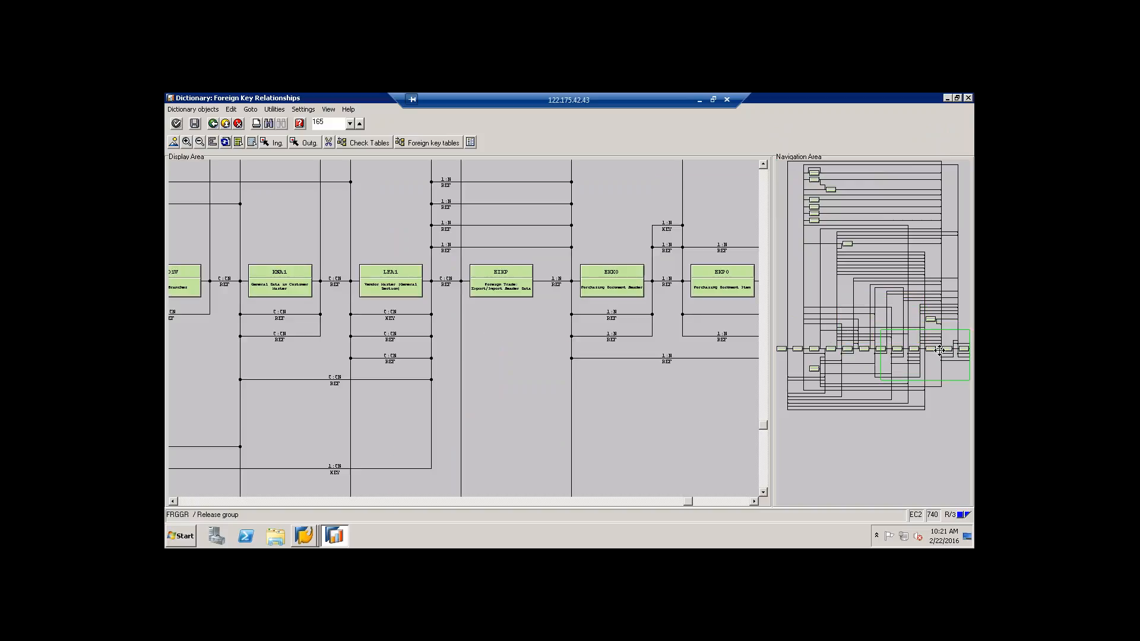
{"action": "left_click", "coordinate": [722, 284]}
{"action": "left_click", "coordinate": [607, 289]}
{"action": "left_click", "coordinate": [709, 283]}
{"action": "left_click", "coordinate": [630, 289]}
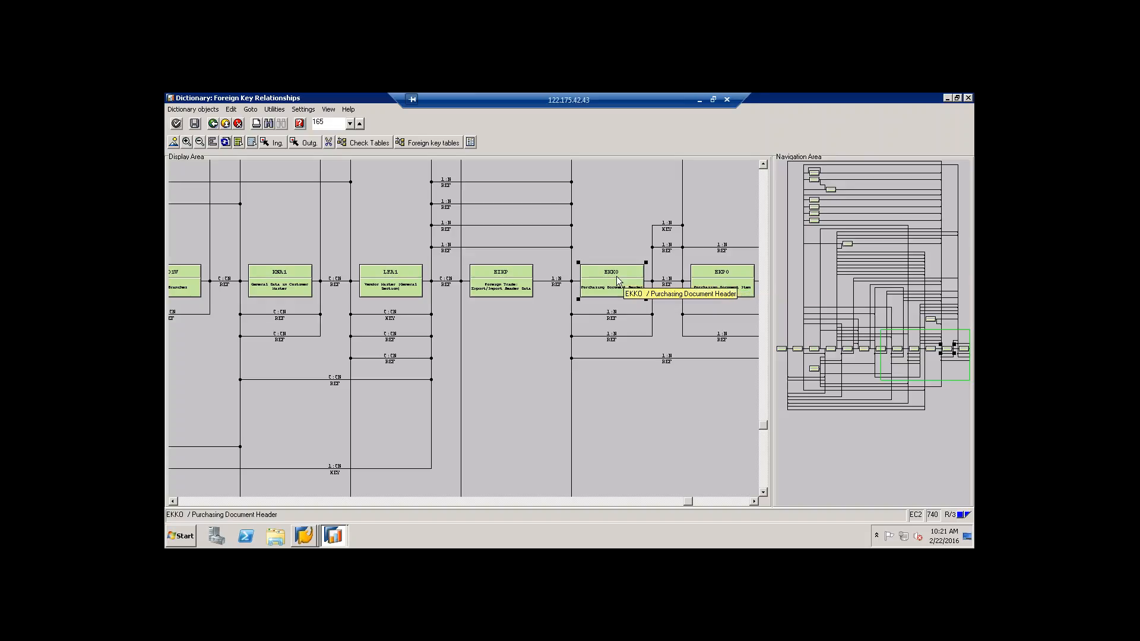
{"action": "left_click", "coordinate": [721, 276]}
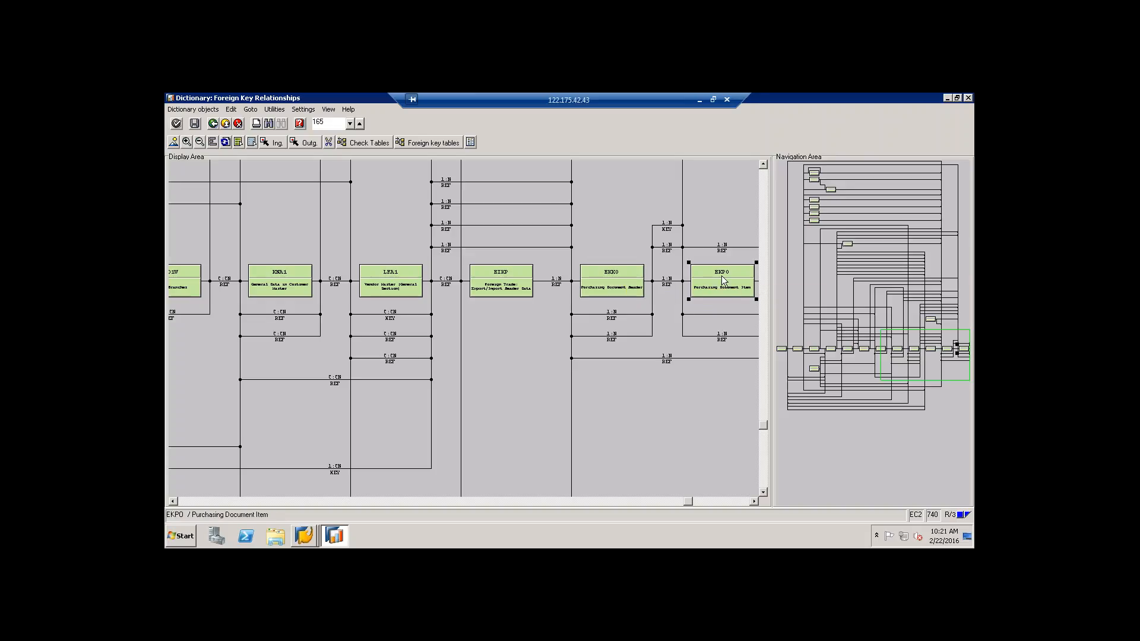
{"action": "left_click", "coordinate": [610, 279]}
{"action": "left_click", "coordinate": [731, 280]}
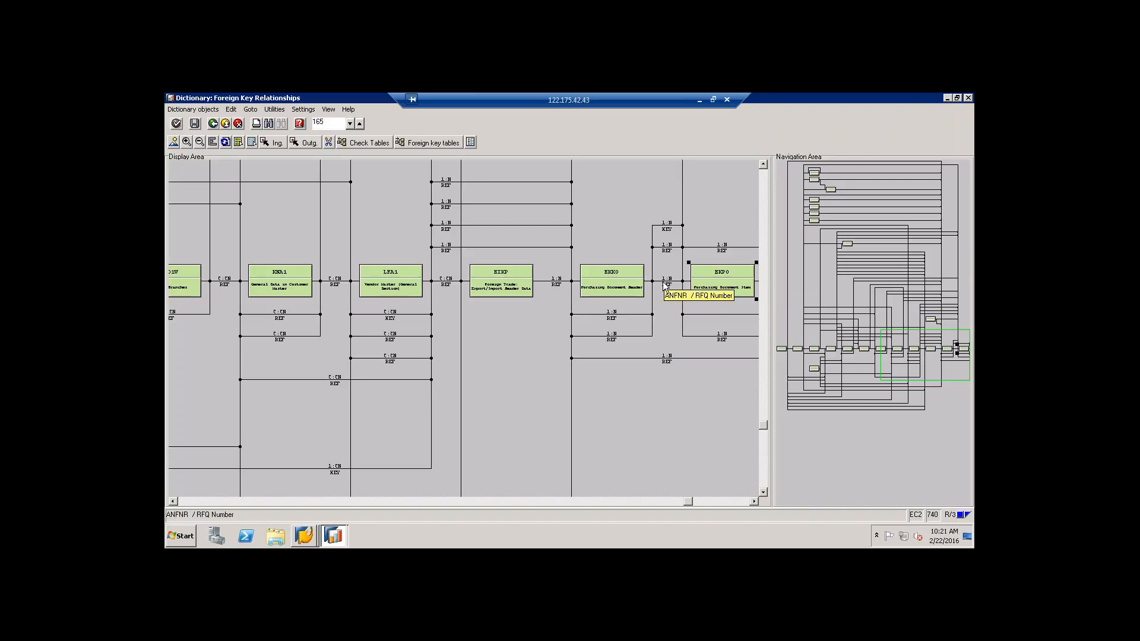
{"action": "left_click", "coordinate": [922, 100]}
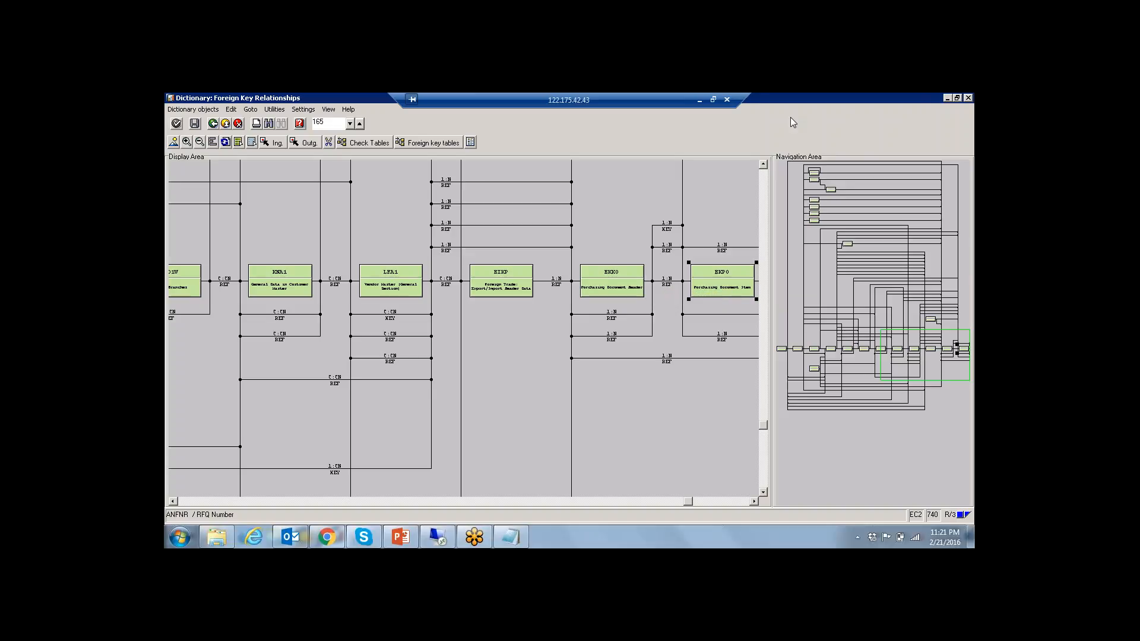
{"action": "left_click", "coordinate": [967, 99]}
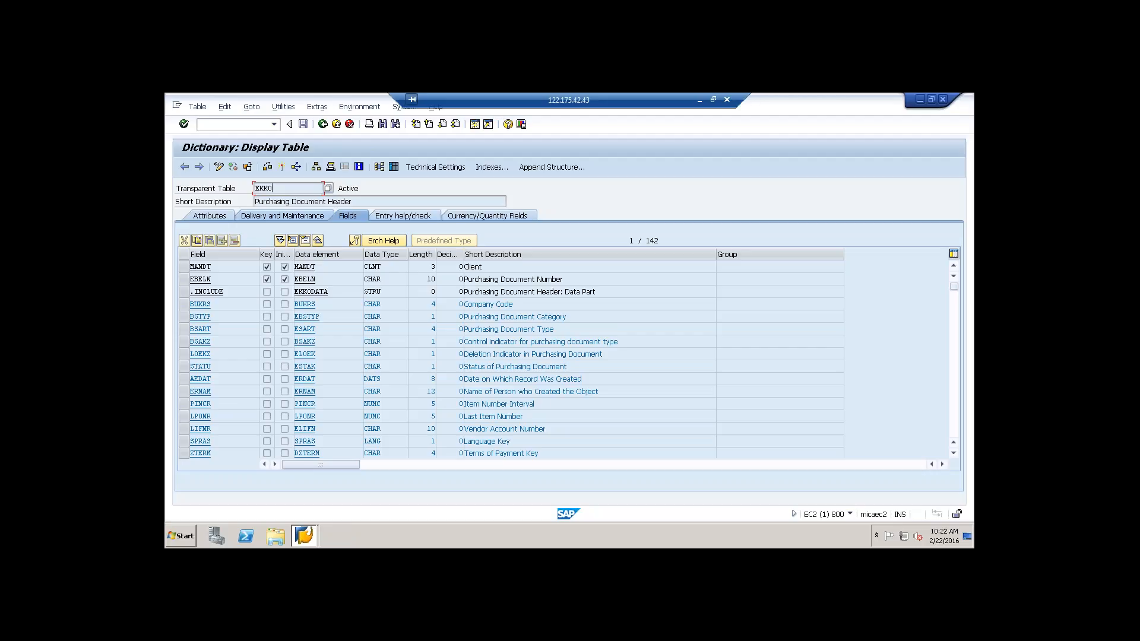
Step: Return to the ABAP Dictionary initial screen, display table EKPO and highlight part of its short description
{"action": "left_click", "coordinate": [323, 125]}
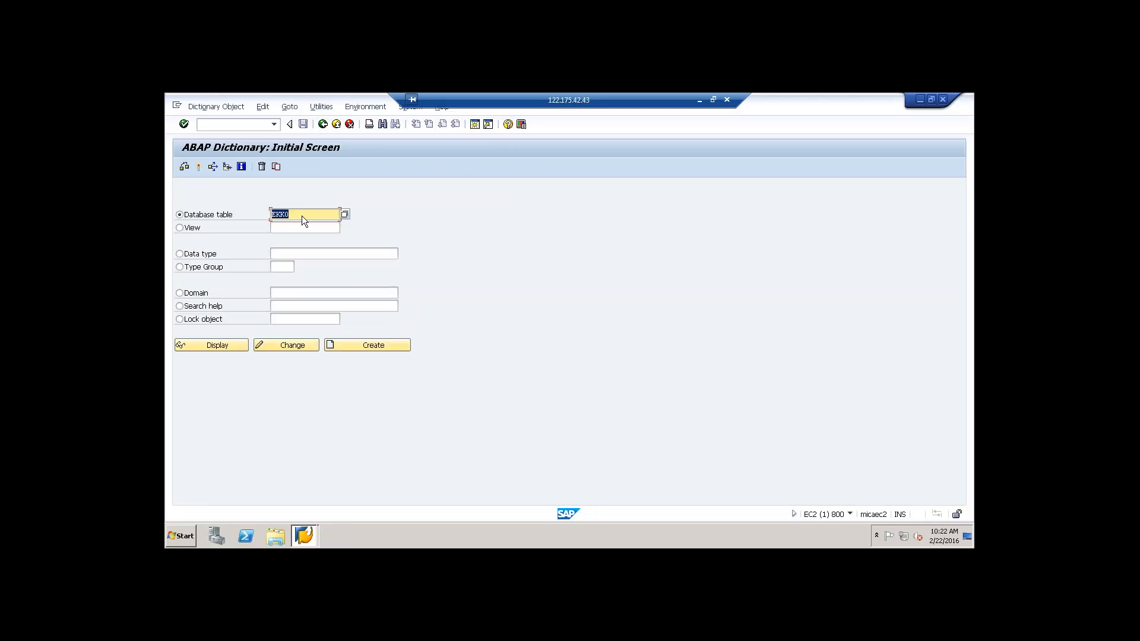
{"action": "type", "text": "ekpo"}
{"action": "left_click", "coordinate": [222, 345]}
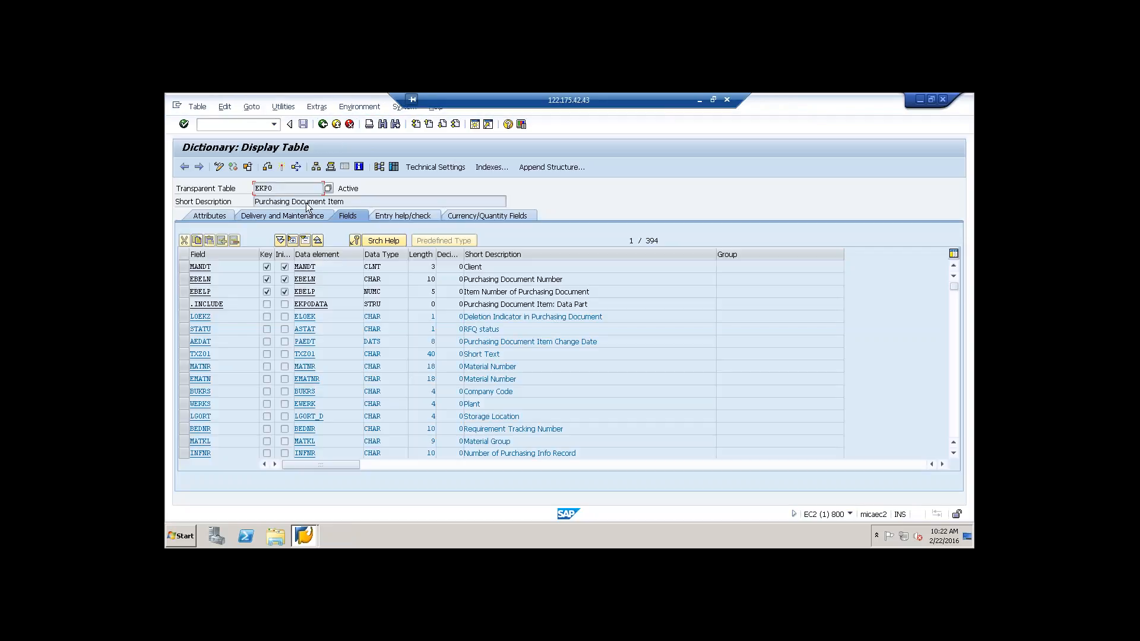
{"action": "left_click_drag", "start_coordinate": [309, 203], "coordinate": [329, 204]}
Step: Open a new SAP session and start transaction RSO2 for maintaining generic DataSources
{"action": "left_click", "coordinate": [476, 125]}
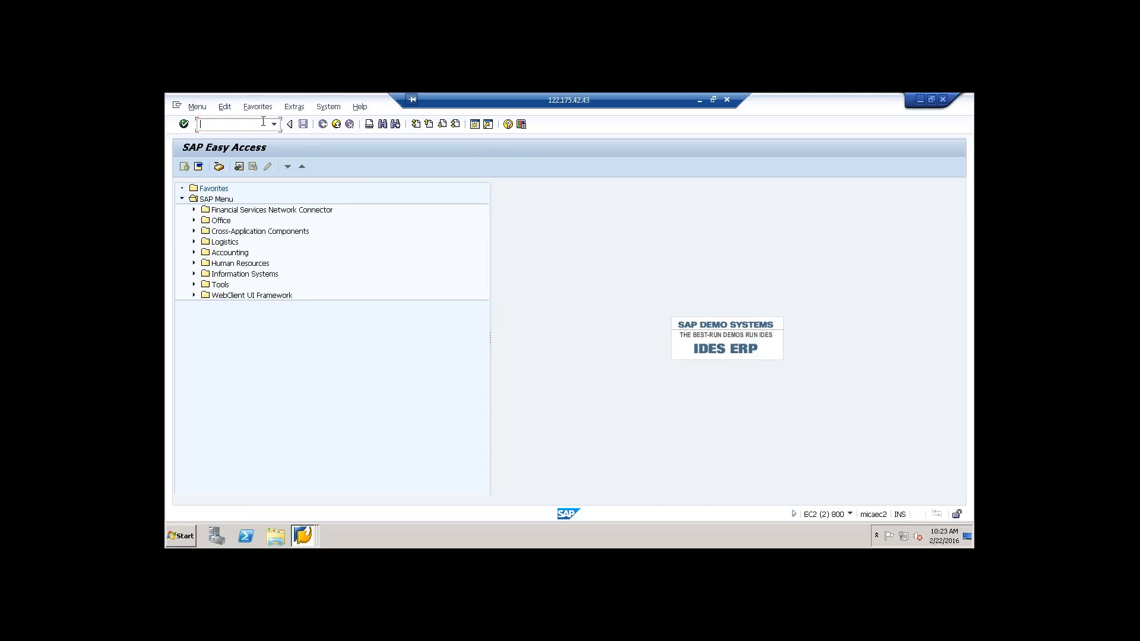
{"action": "type", "text": "rso2"}
{"action": "key", "text": "Return"}
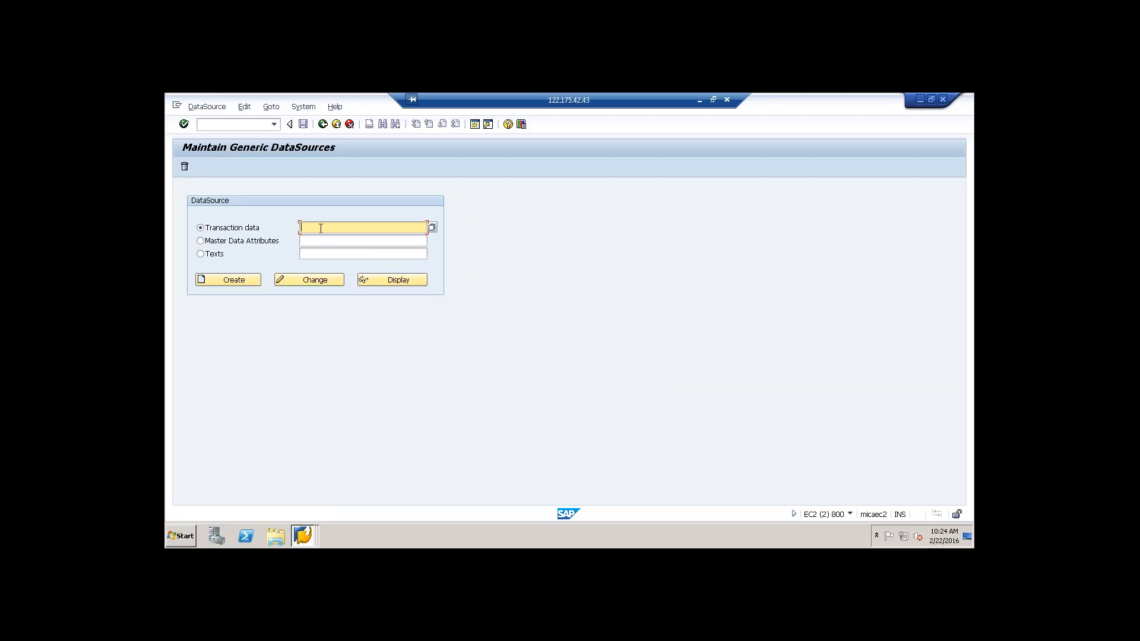
Step: Start creating a generic transaction data DataSource named ZMS_PURCHASING
{"action": "type", "text": "zms"}
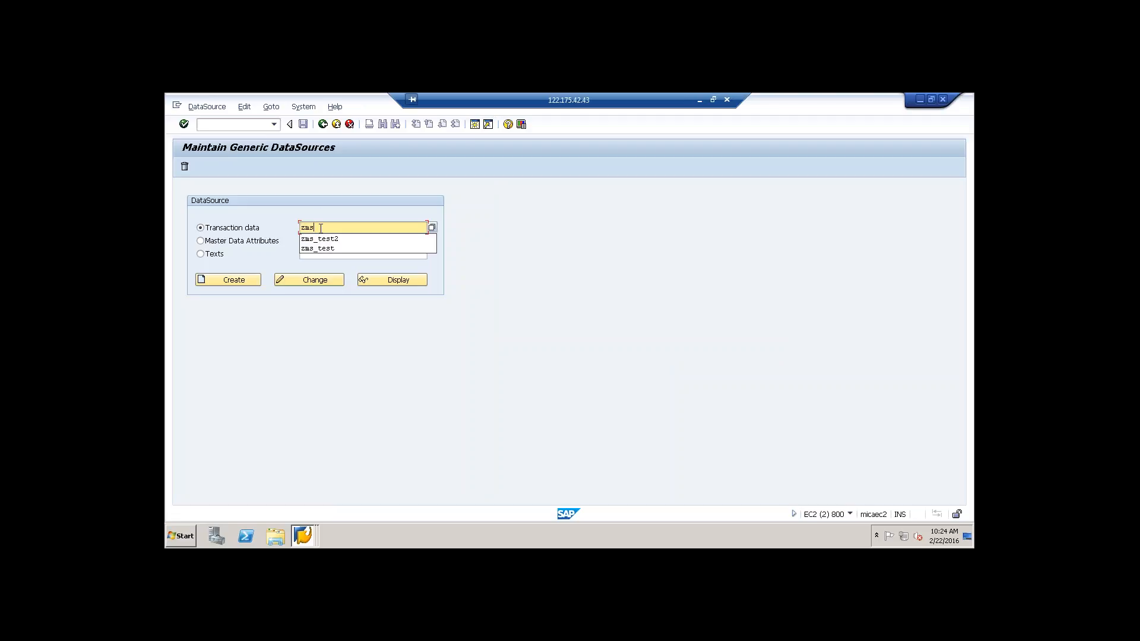
{"action": "type", "text": "_ru"}
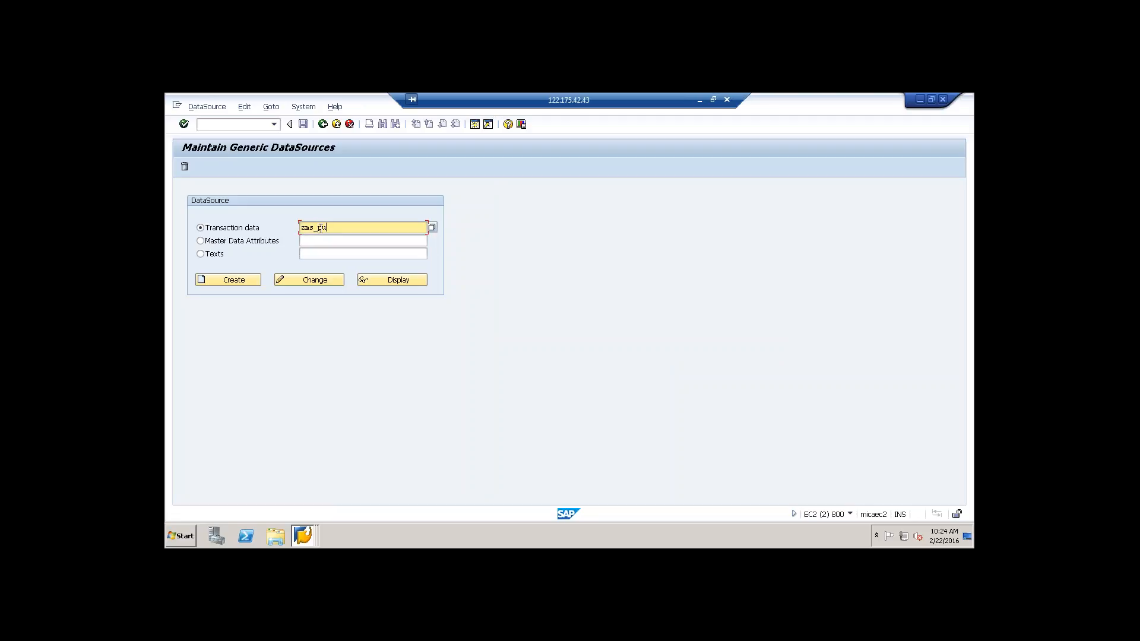
{"action": "type", "text": "rchasing"}
{"action": "left_click", "coordinate": [239, 282]}
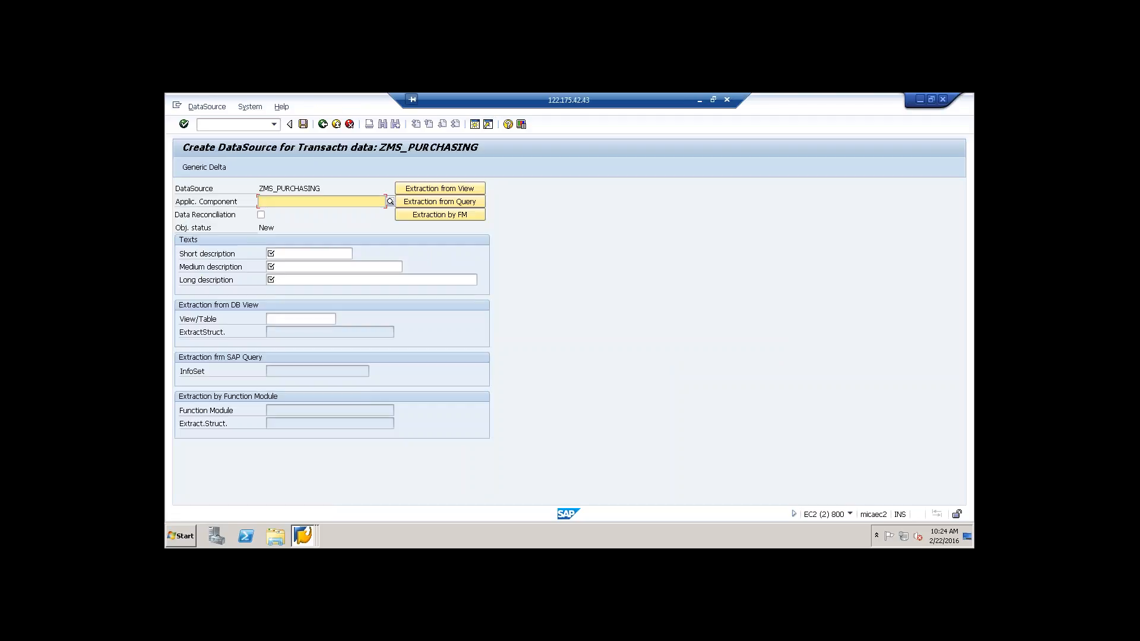
Step: Assign application component MM to the DataSource and enter "purchasing" as its short, medium and long descriptions
{"action": "left_click", "coordinate": [301, 320]}
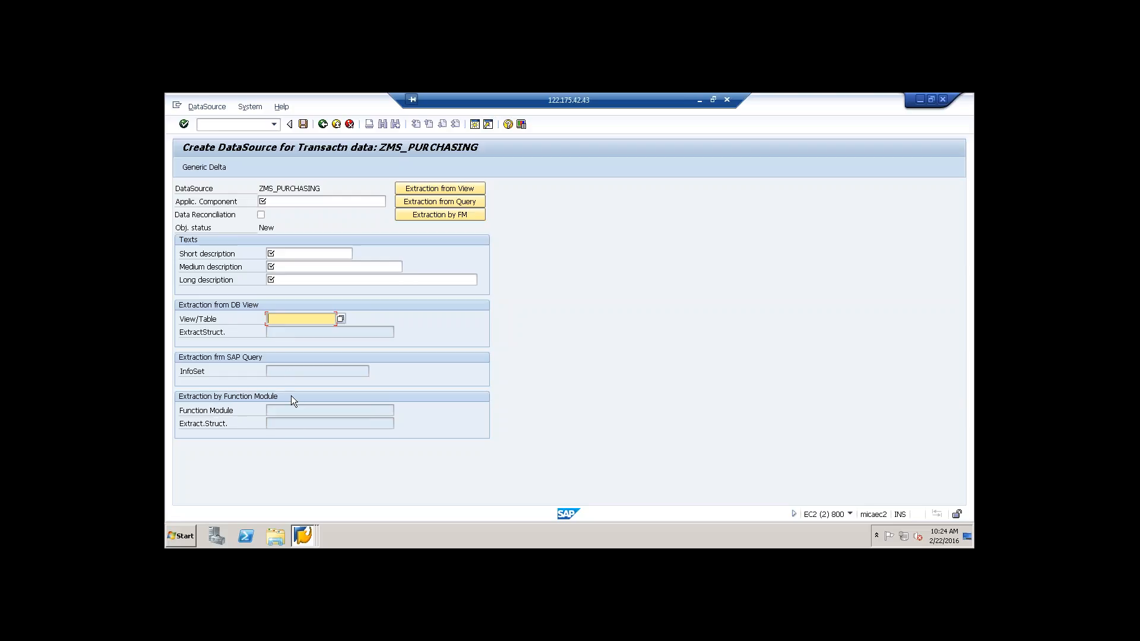
{"action": "left_click", "coordinate": [465, 200]}
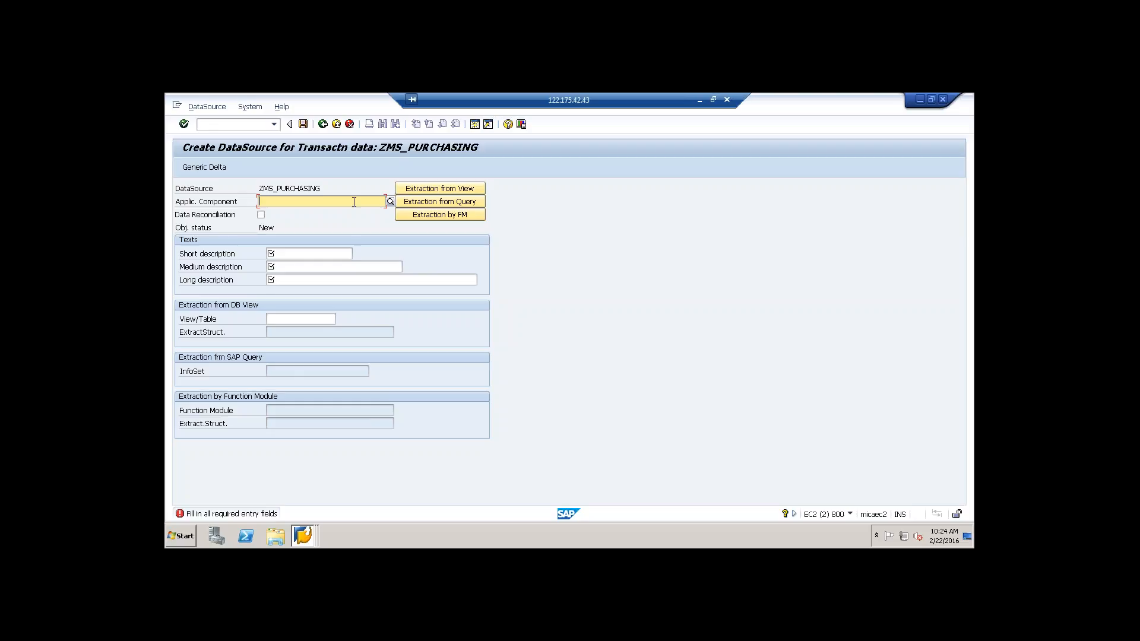
{"action": "type", "text": "mm"}
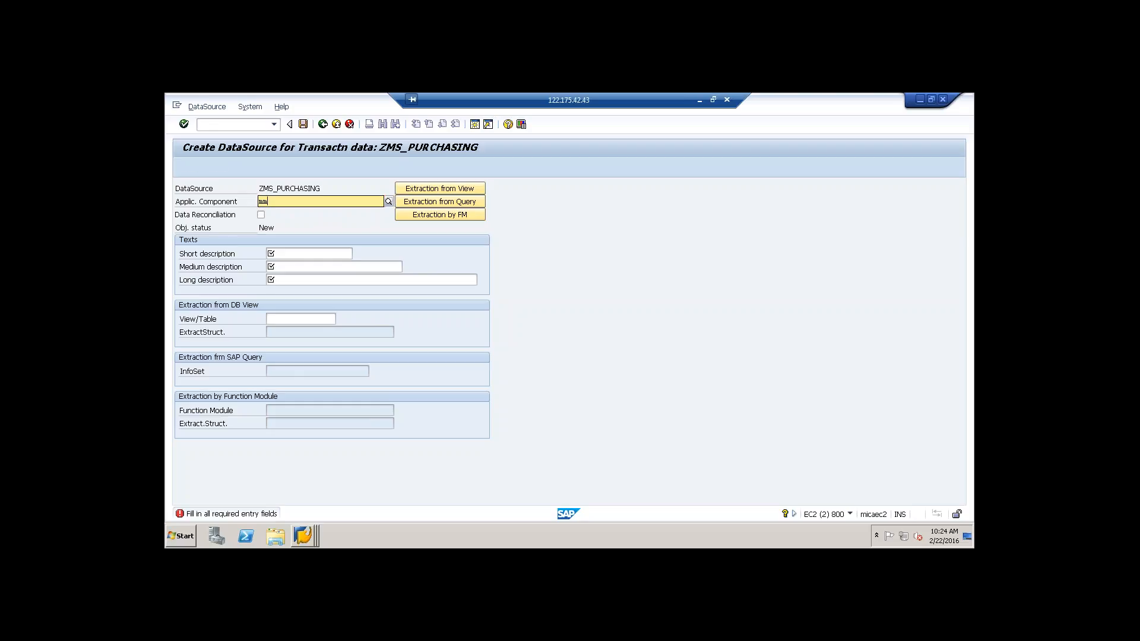
{"action": "left_click", "coordinate": [316, 254]}
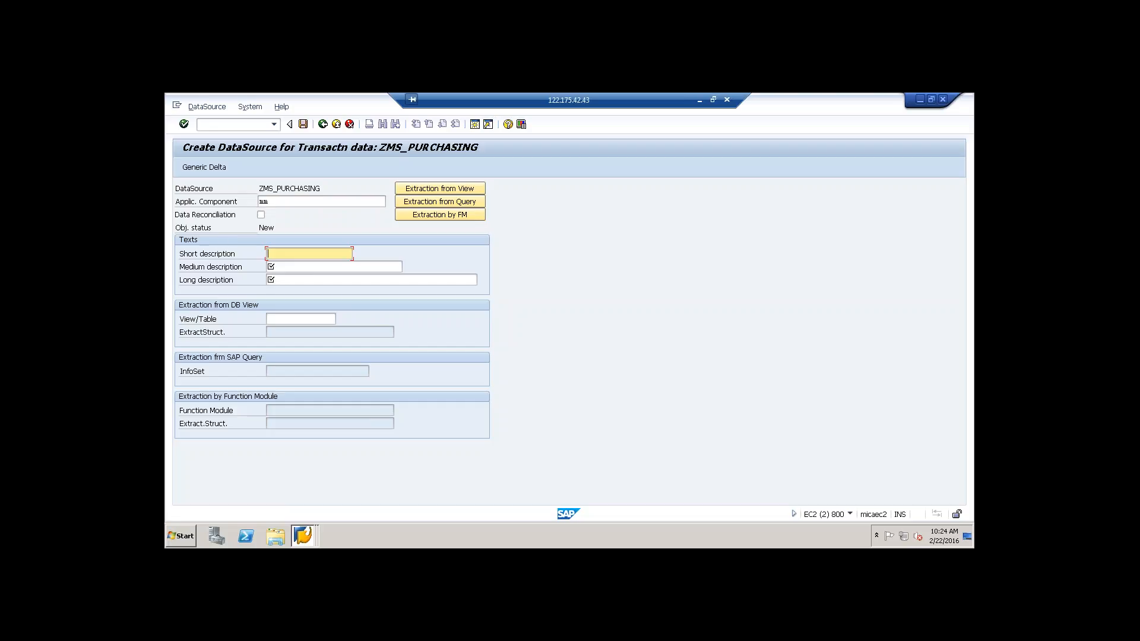
{"action": "type", "text": "purchasing"}
{"action": "left_click_drag", "start_coordinate": [295, 254], "coordinate": [257, 254]}
{"action": "key", "text": "ctrl+c"}
{"action": "left_click", "coordinate": [309, 268]}
{"action": "key", "text": "ctrl+v"}
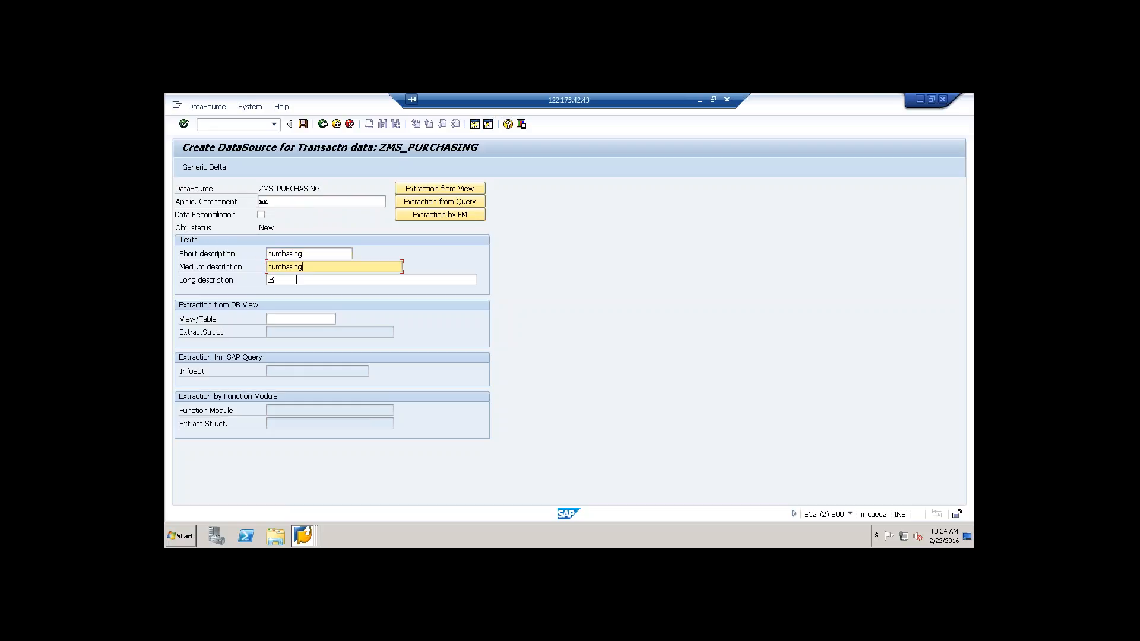
{"action": "left_click", "coordinate": [296, 279]}
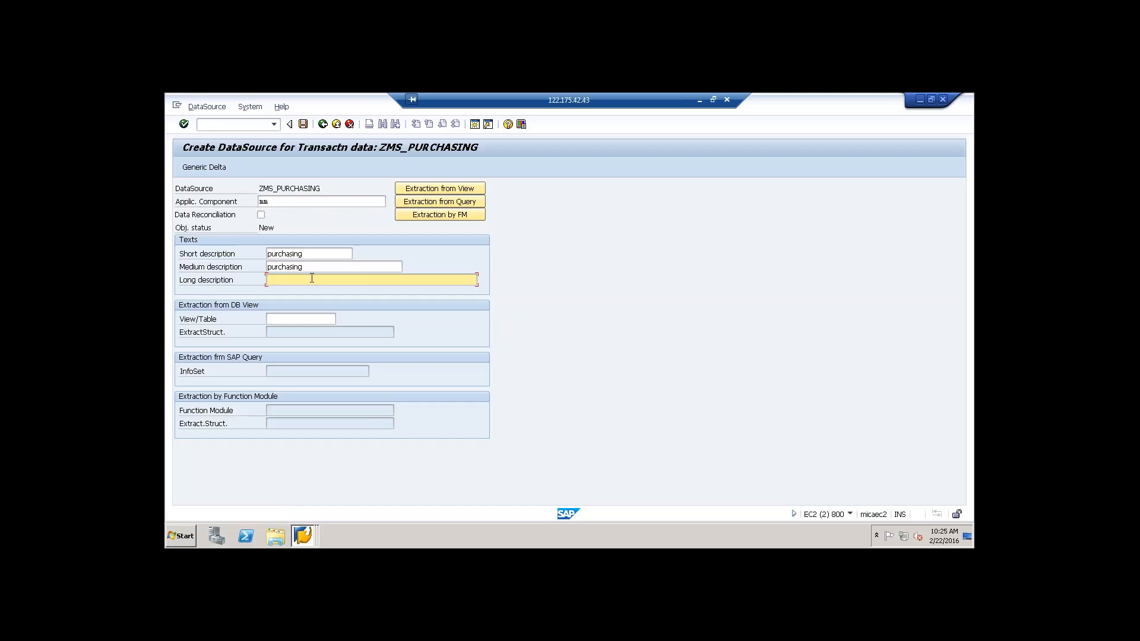
{"action": "key", "text": "ctrl+v"}
Step: Check which fields extraction from query and extraction by function module require, and try to save the DataSource
{"action": "left_click", "coordinate": [430, 203]}
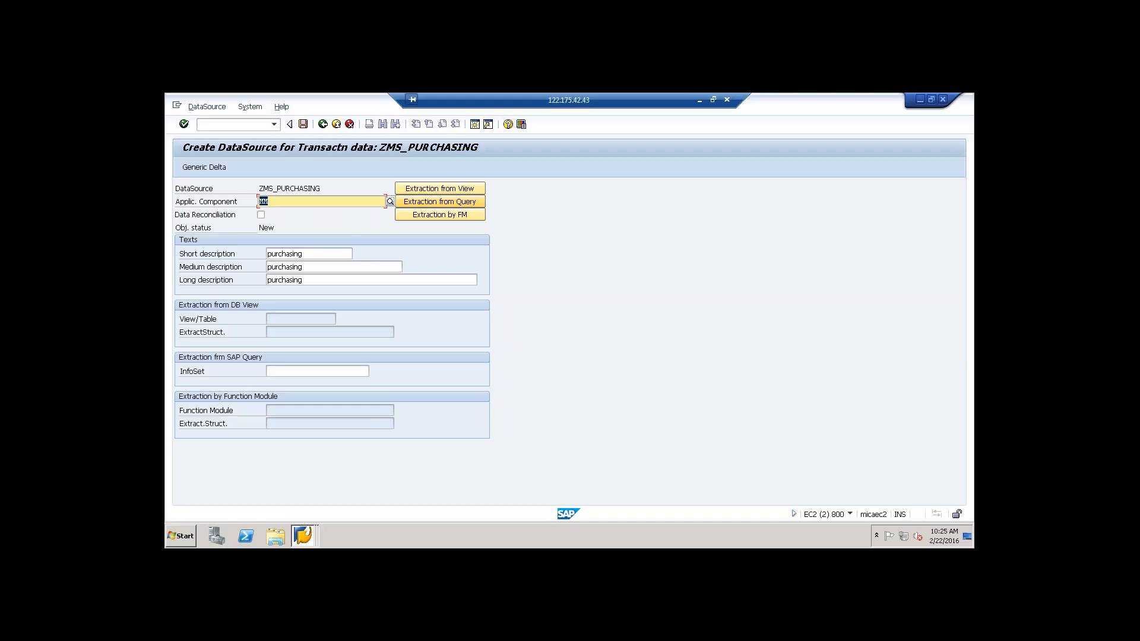
{"action": "left_click", "coordinate": [428, 216]}
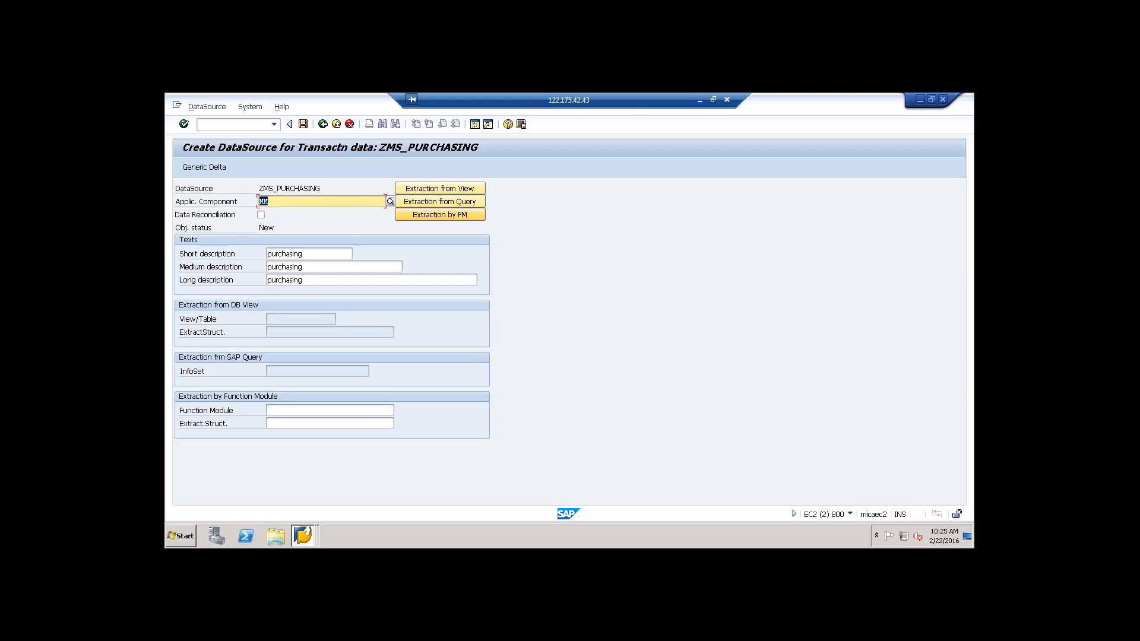
{"action": "left_click", "coordinate": [298, 412]}
{"action": "left_click", "coordinate": [290, 371]}
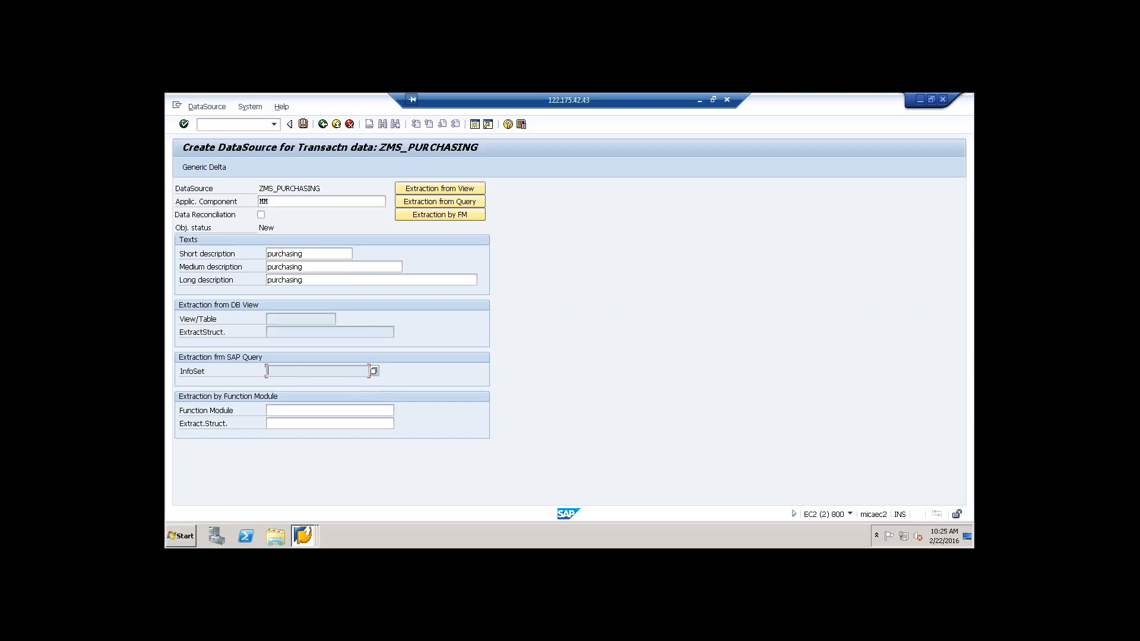
{"action": "left_click", "coordinate": [304, 123]}
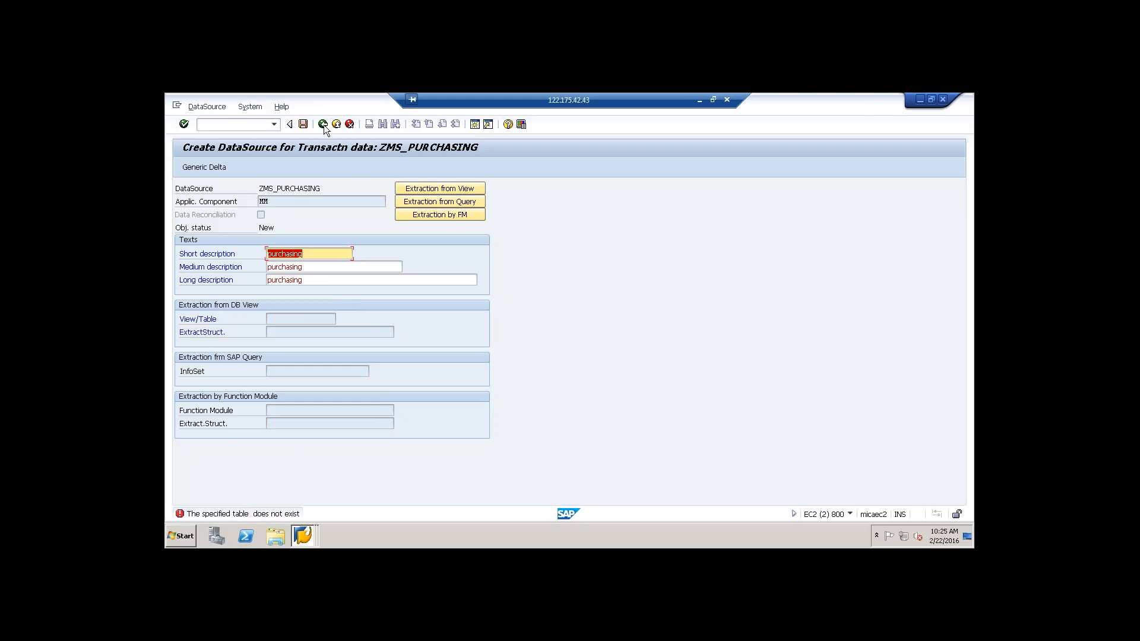
Step: Switch to the ABAP Dictionary session, return to its initial screen and create a database view named ZMS_PURCHASING
{"action": "left_click", "coordinate": [298, 537]}
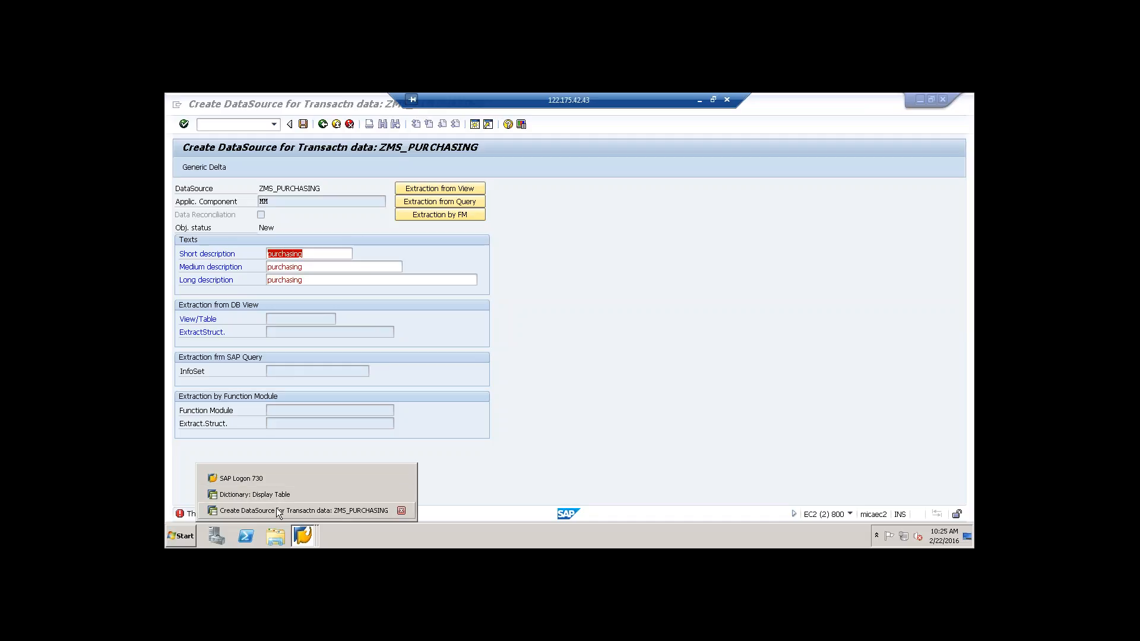
{"action": "left_click", "coordinate": [277, 495]}
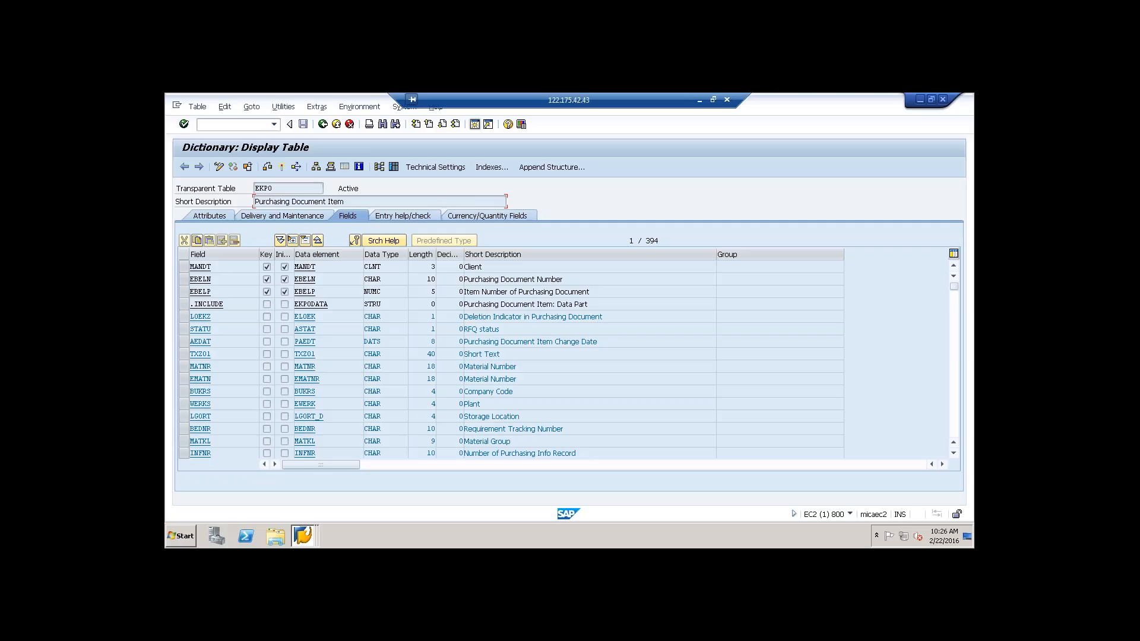
{"action": "left_click", "coordinate": [322, 124]}
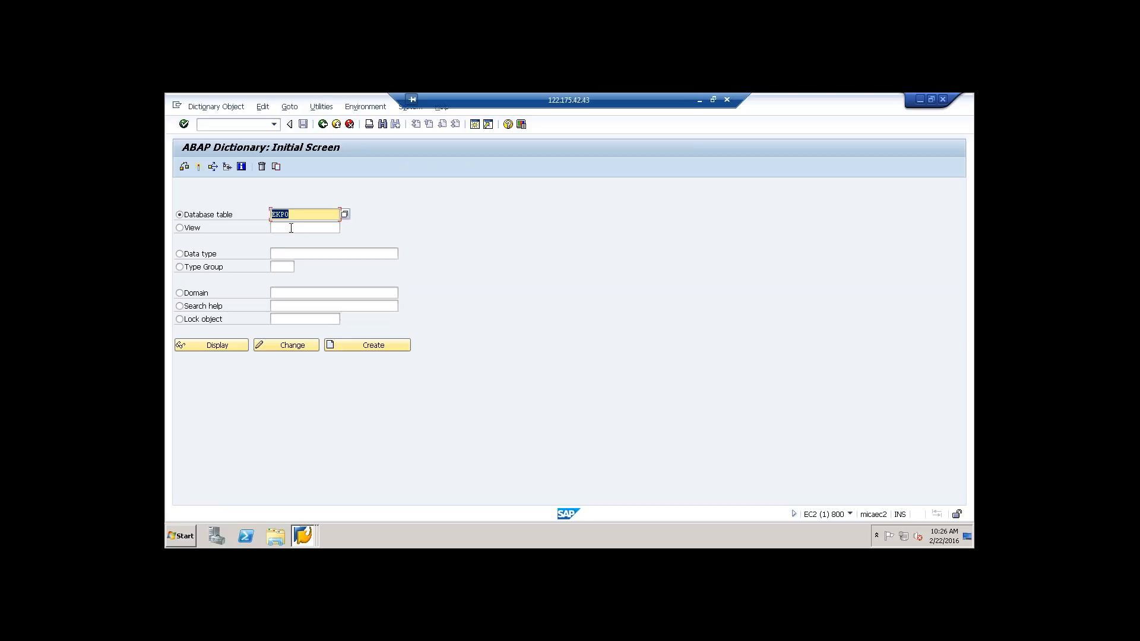
{"action": "left_click", "coordinate": [179, 227]}
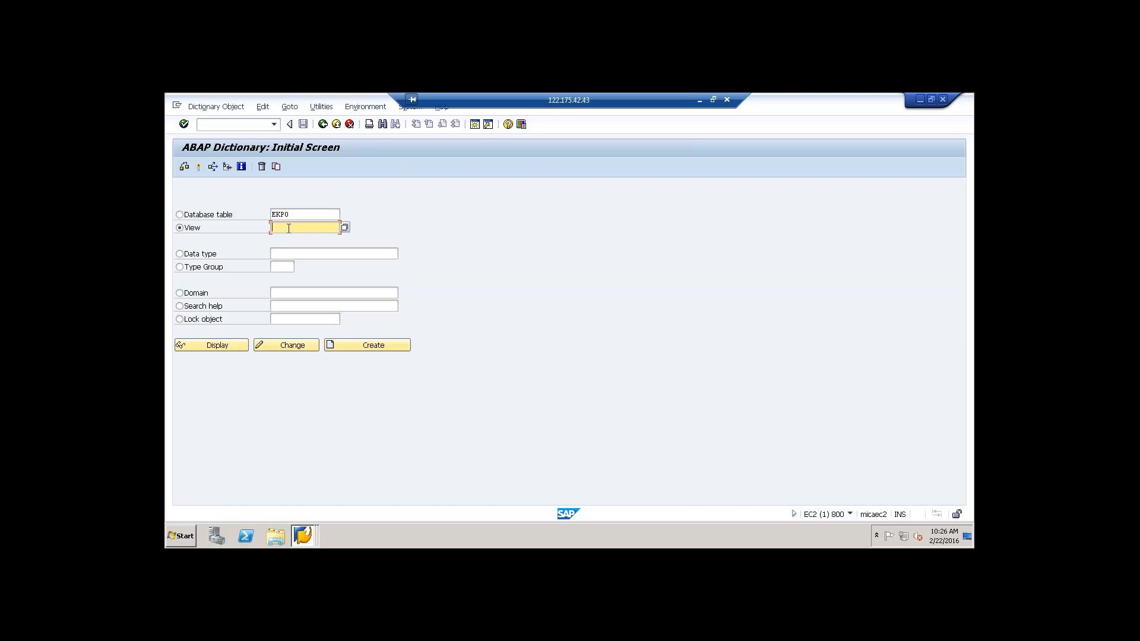
{"action": "type", "text": "zms"}
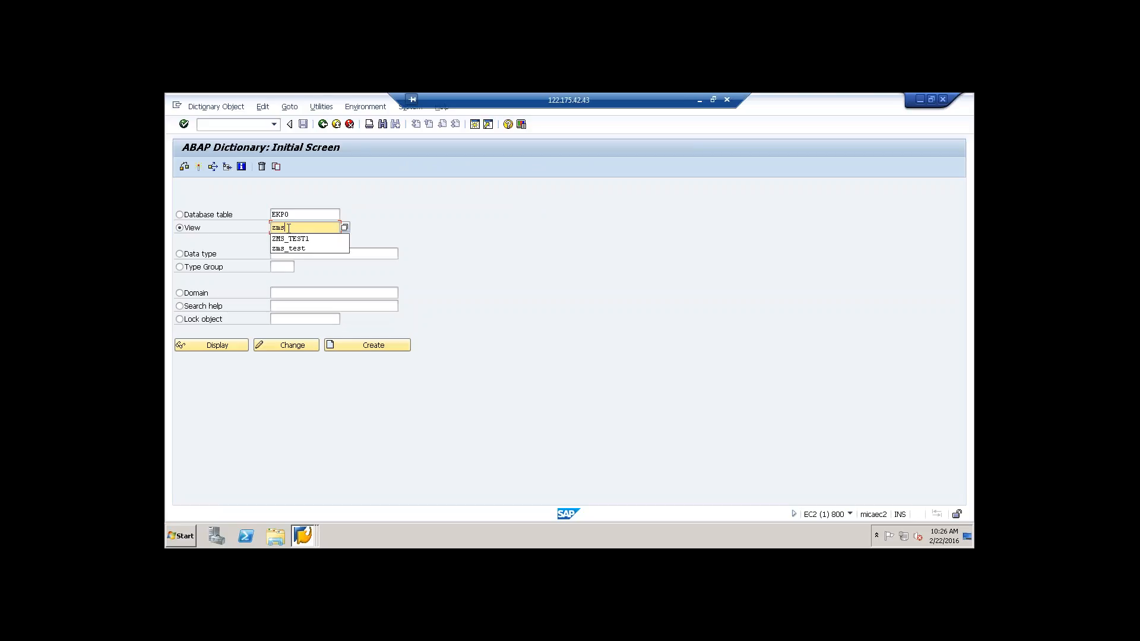
{"action": "type", "text": "_pur"}
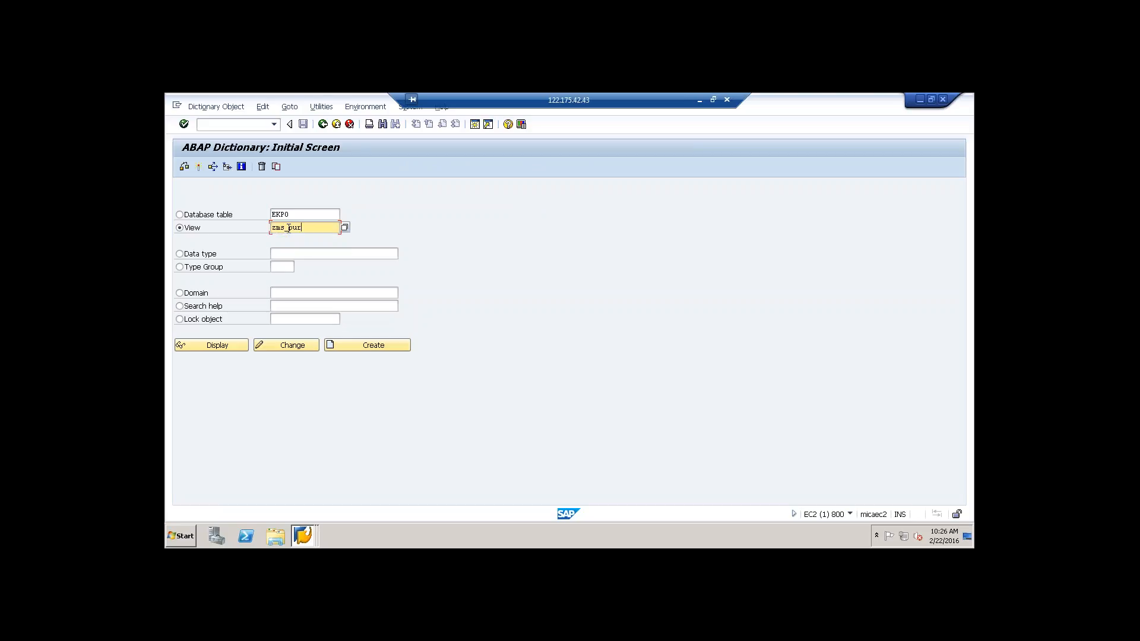
{"action": "type", "text": "chasing"}
{"action": "left_click", "coordinate": [380, 347]}
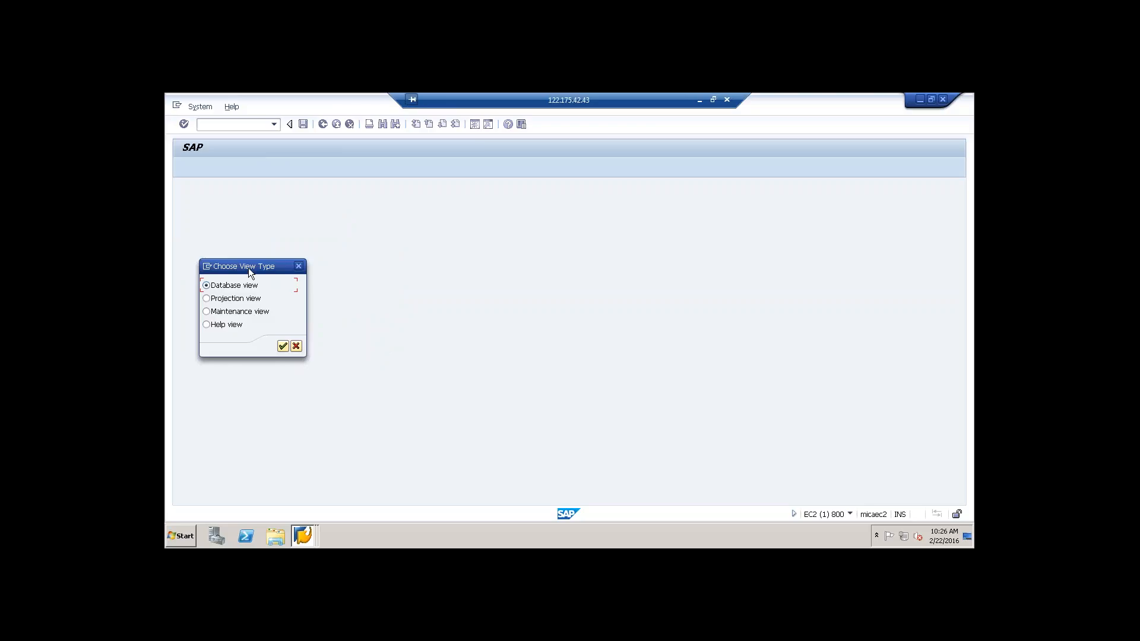
{"action": "left_click_drag", "start_coordinate": [248, 266], "coordinate": [309, 219]}
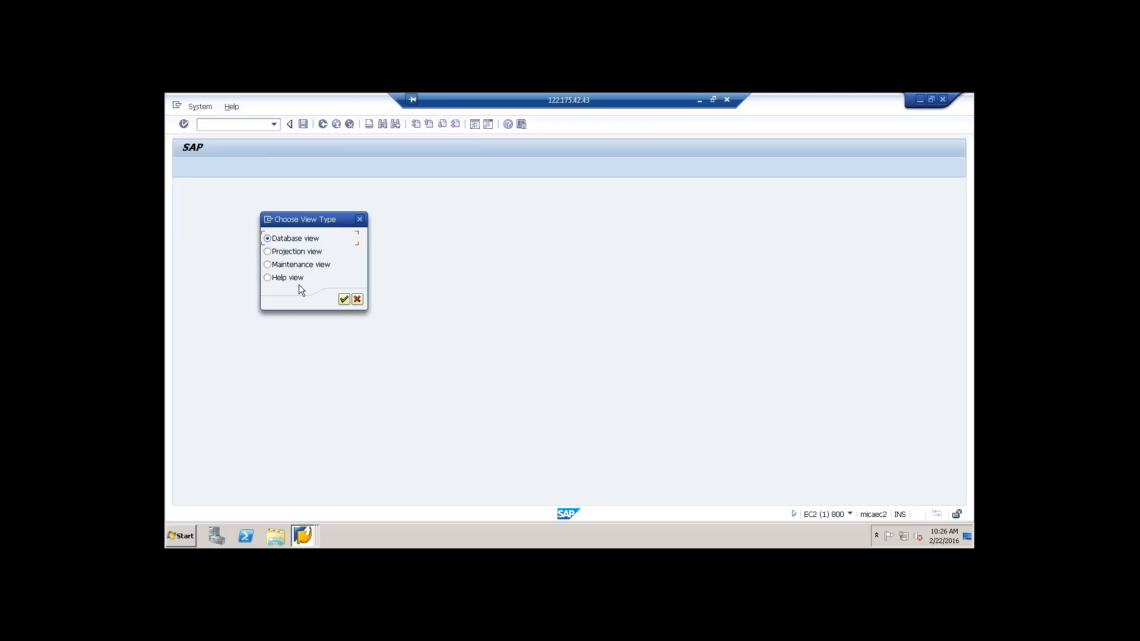
{"action": "left_click", "coordinate": [344, 300]}
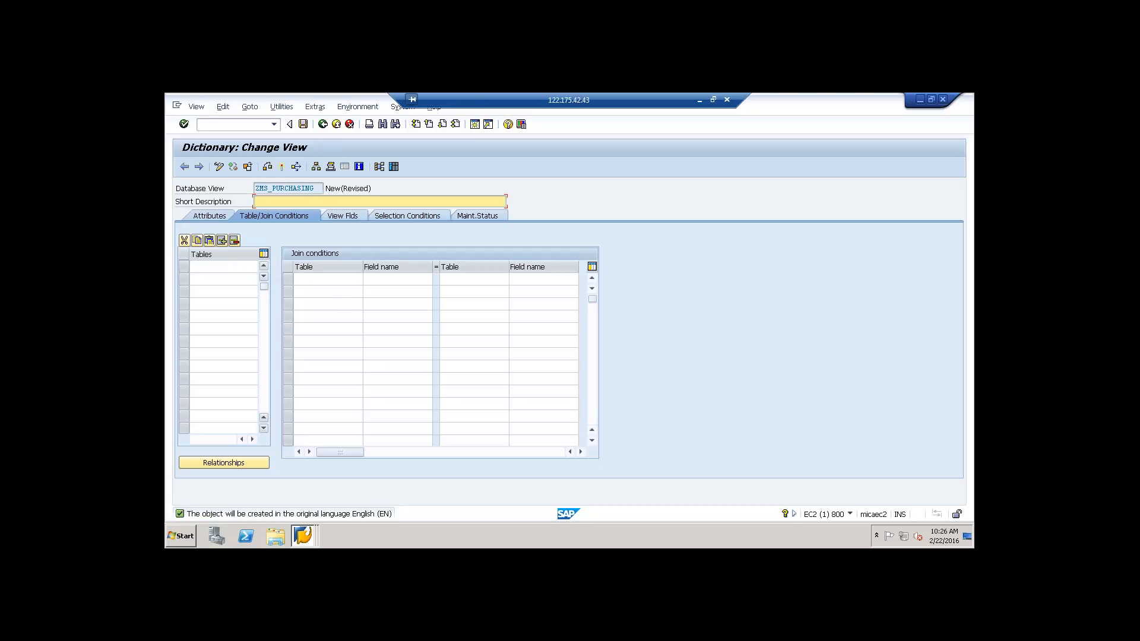
Step: Add EKKO and EKPO as the view's base tables and enter the short description "Puchasing"
{"action": "left_click", "coordinate": [230, 269]}
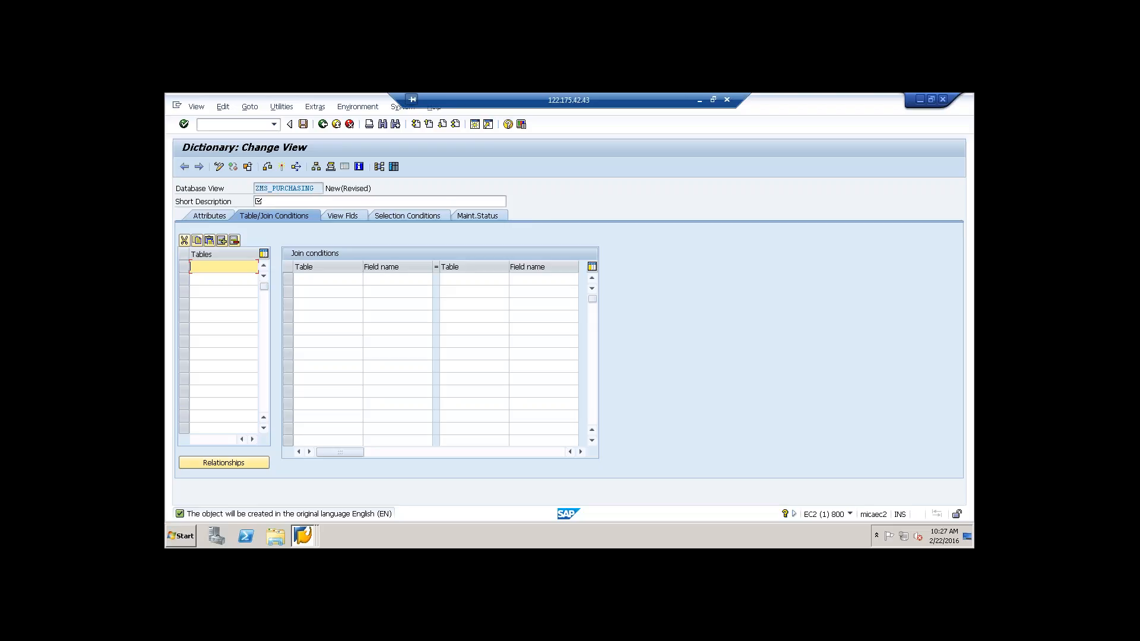
{"action": "type", "text": "ekko"}
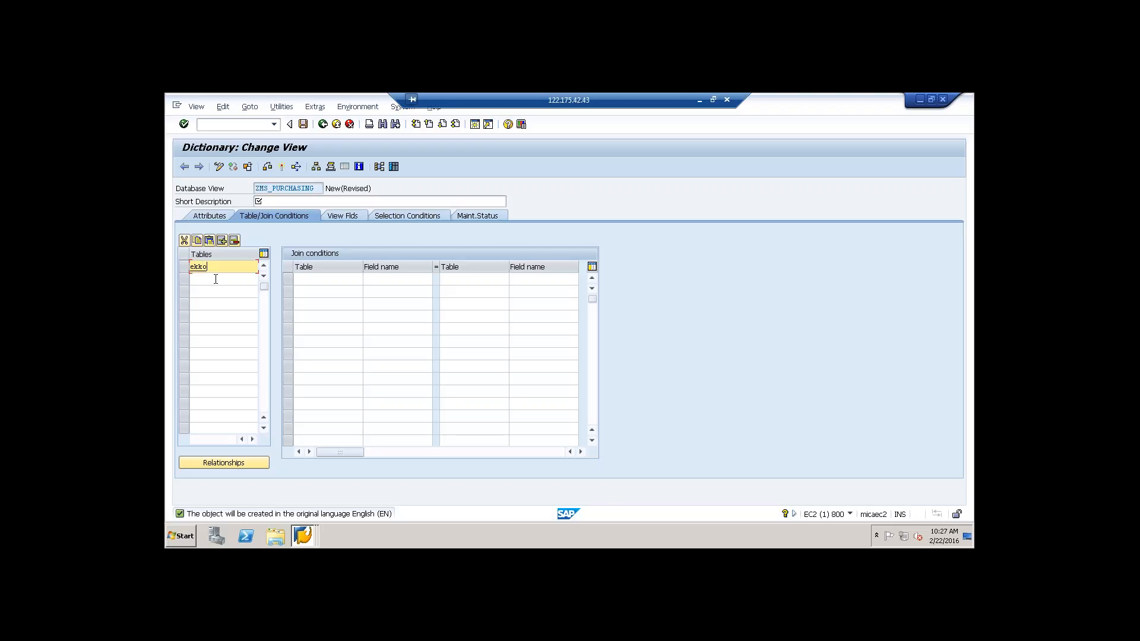
{"action": "left_click", "coordinate": [215, 280]}
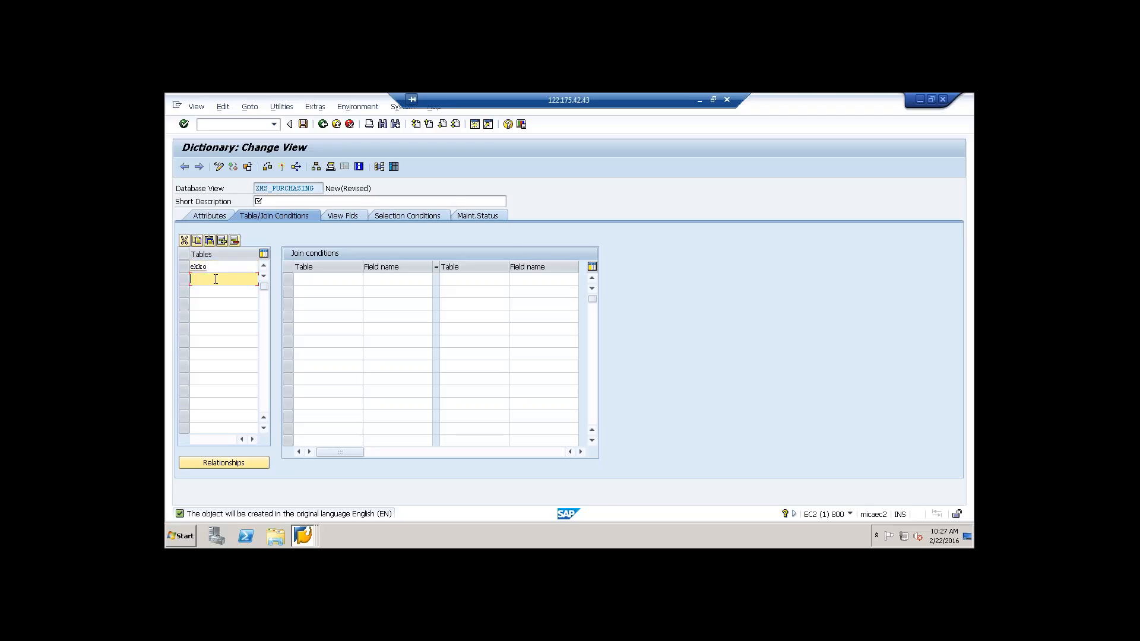
{"action": "type", "text": "ekpo"}
{"action": "left_click", "coordinate": [323, 201]}
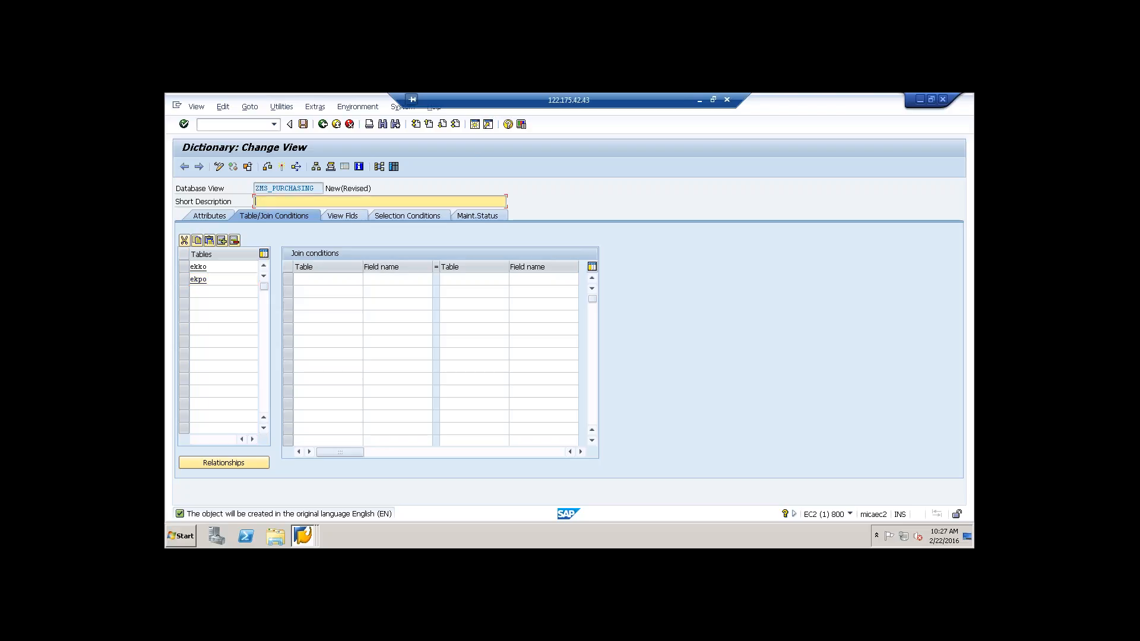
{"action": "type", "text": "Pu"}
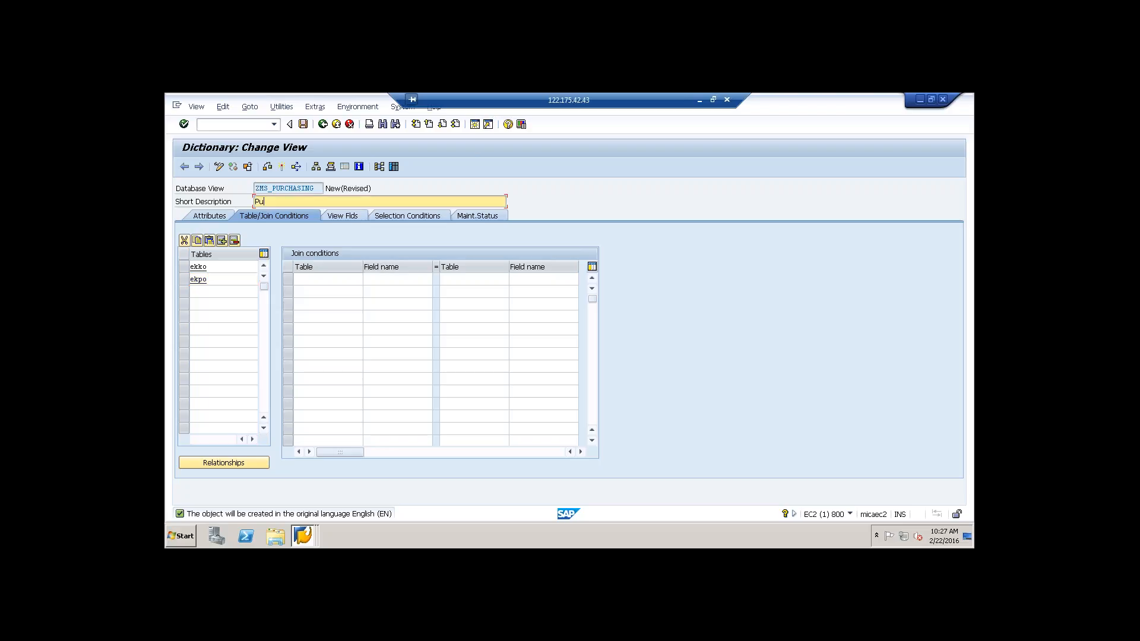
{"action": "type", "text": "chasing"}
Step: Copy the join conditions between EKKO and EKPO into the view from the relationships of table EKKO
{"action": "left_click", "coordinate": [235, 464]}
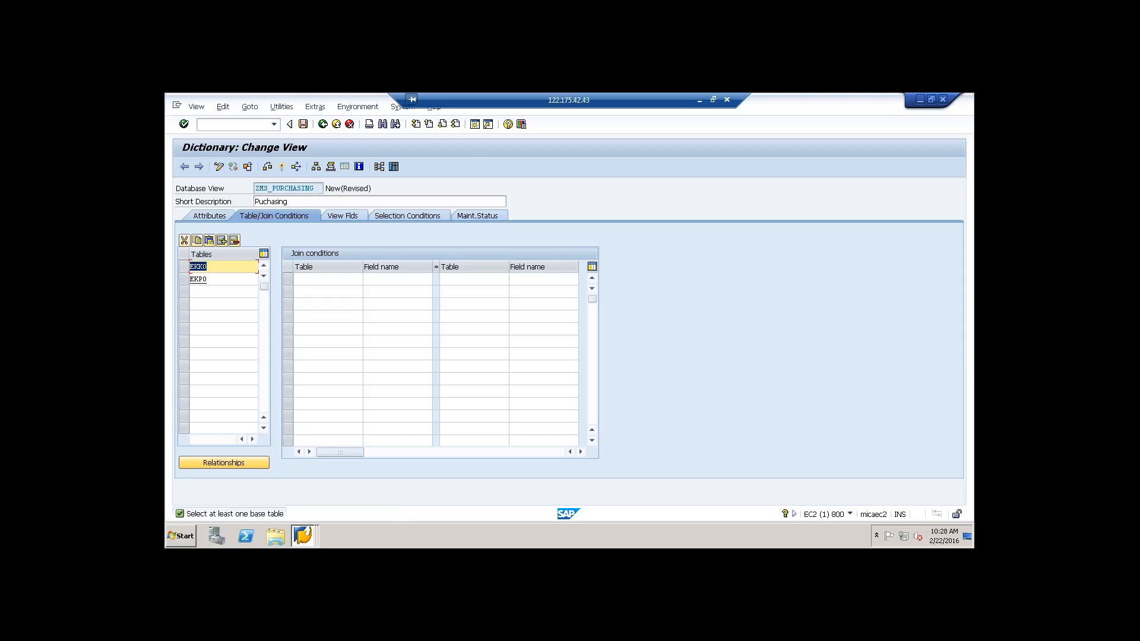
{"action": "left_click", "coordinate": [184, 266]}
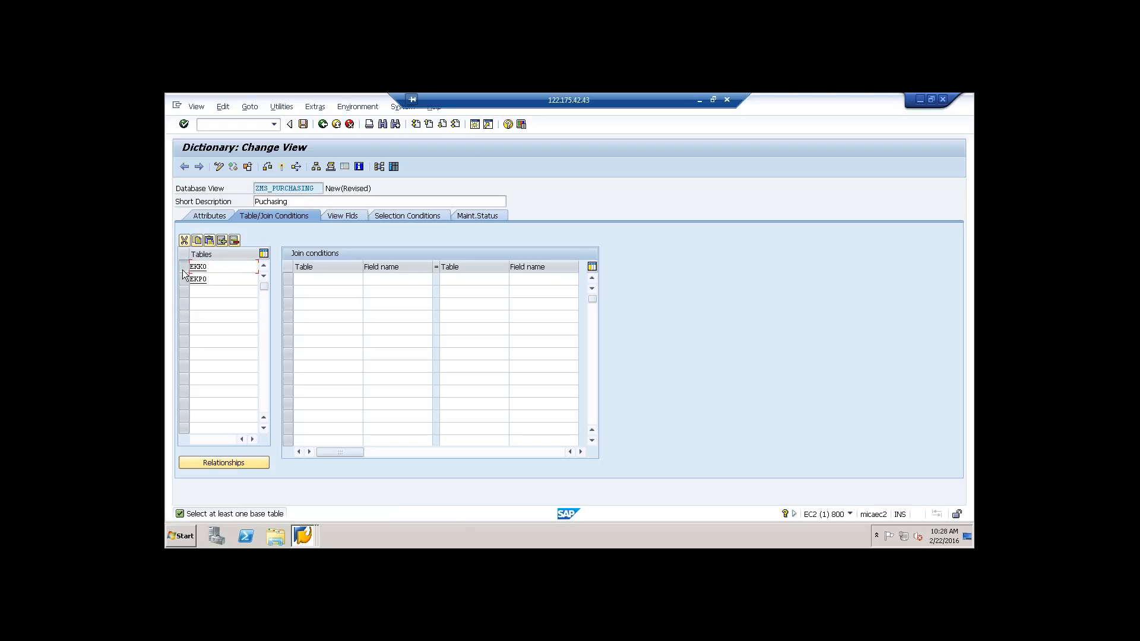
{"action": "left_click", "coordinate": [236, 463]}
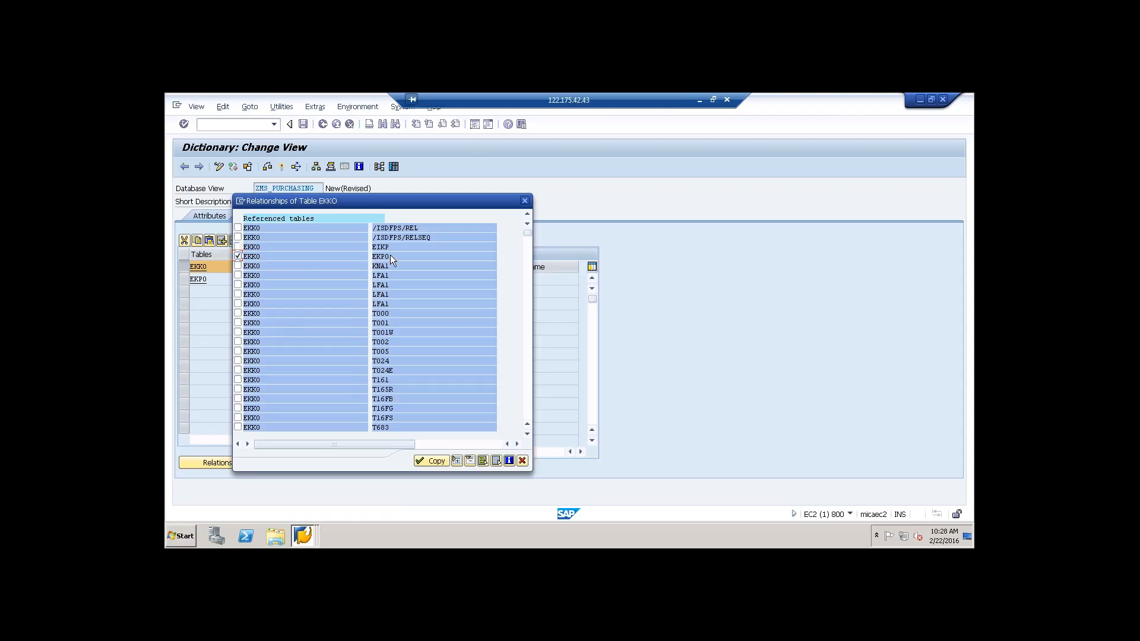
{"action": "left_click", "coordinate": [428, 461]}
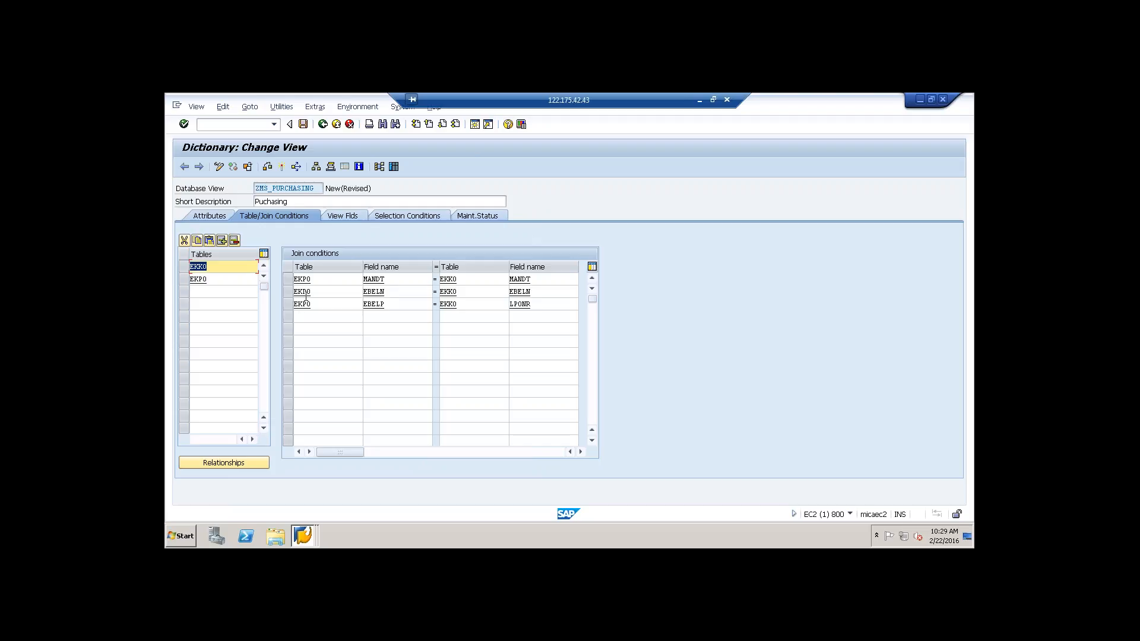
Step: Open the EKKO field selection for the view and mark the fields MANDT, EBELN and BUKRS
{"action": "left_click", "coordinate": [339, 217]}
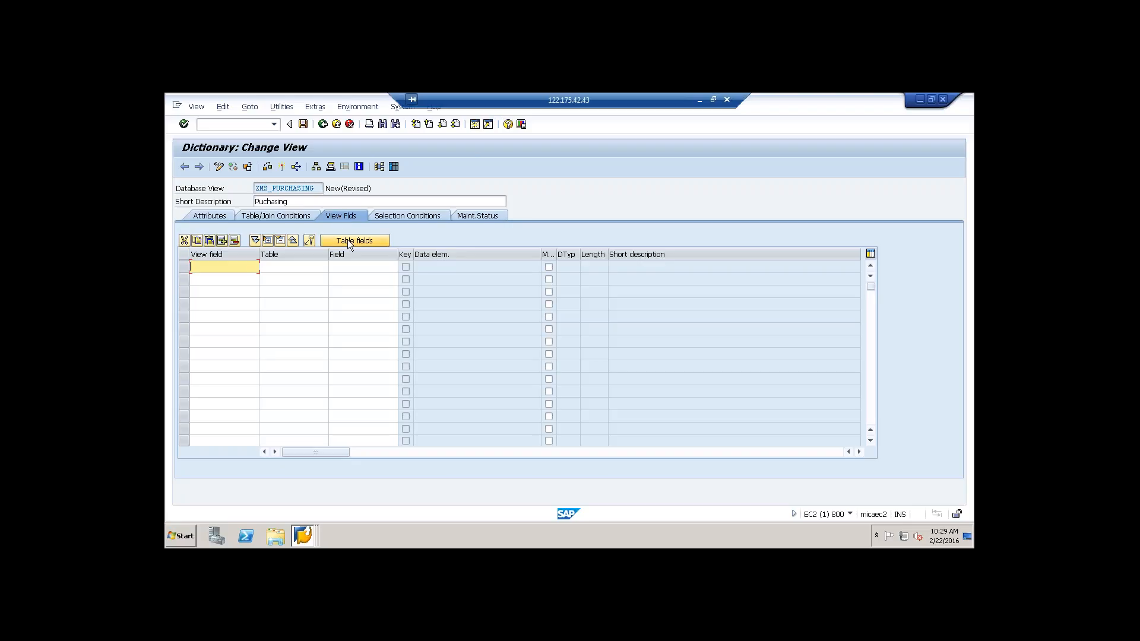
{"action": "left_click", "coordinate": [347, 240]}
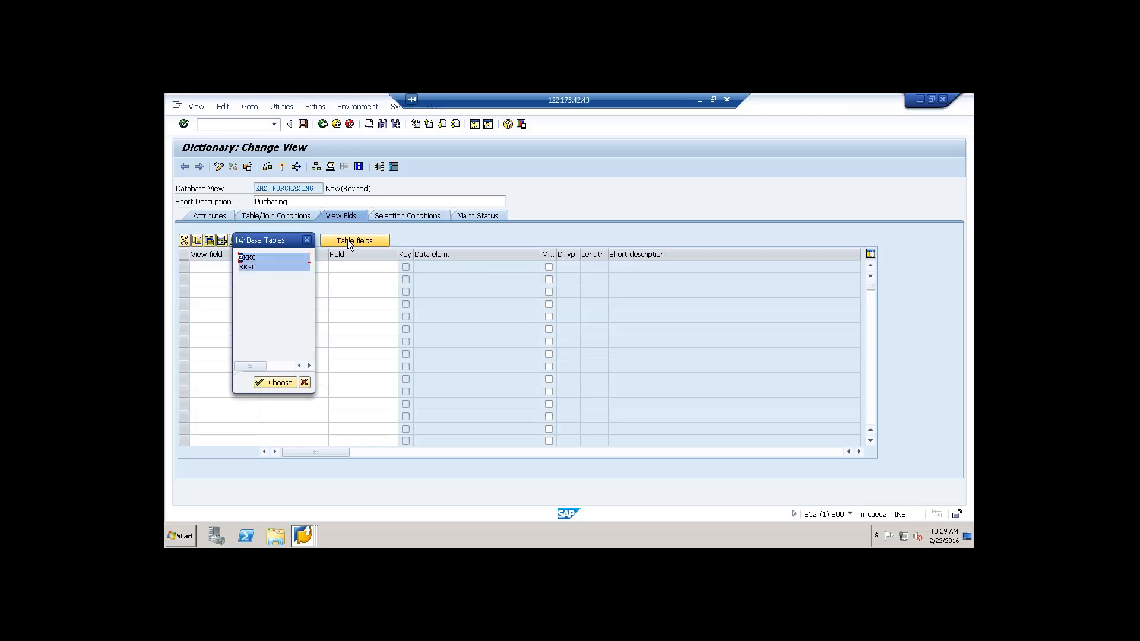
{"action": "double_click", "coordinate": [245, 259]}
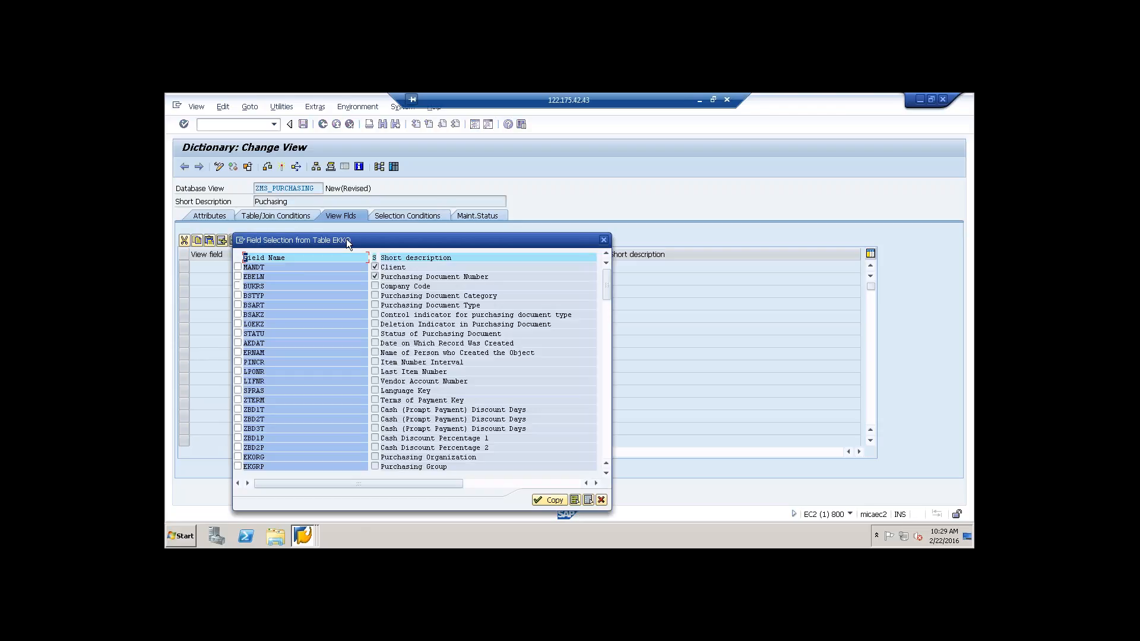
{"action": "left_click_drag", "start_coordinate": [347, 239], "coordinate": [489, 164]}
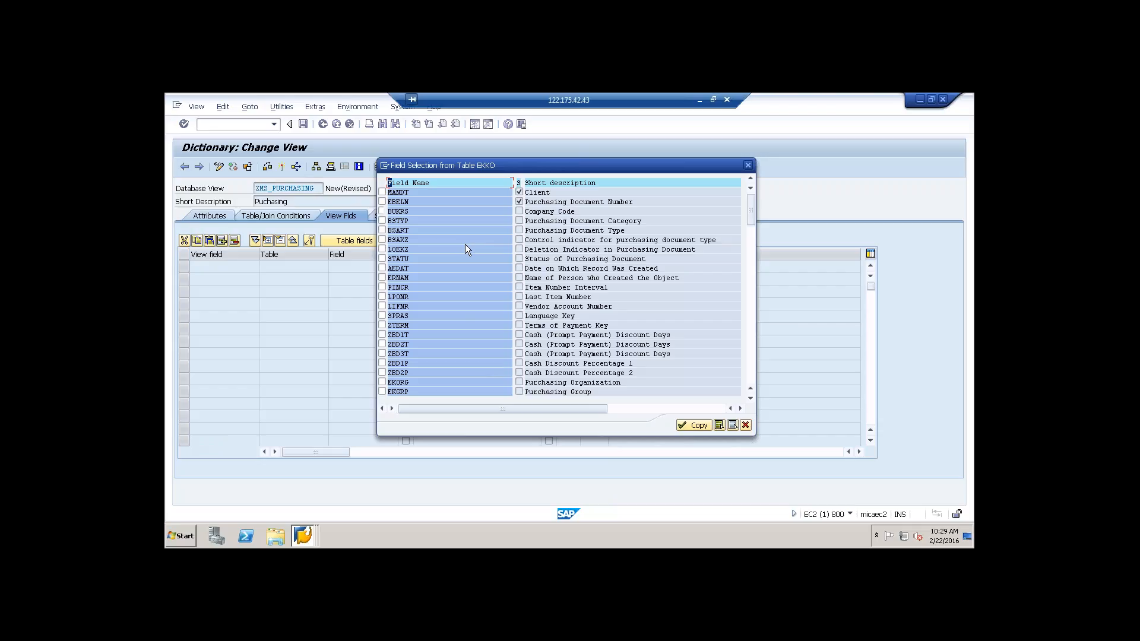
{"action": "left_click", "coordinate": [382, 192]}
{"action": "left_click", "coordinate": [383, 211]}
{"action": "left_click", "coordinate": [382, 391]}
Step: Mark BSTYP, BSART and LIFNR as well, and copy the marked EKKO fields into the view
{"action": "left_click", "coordinate": [751, 399]}
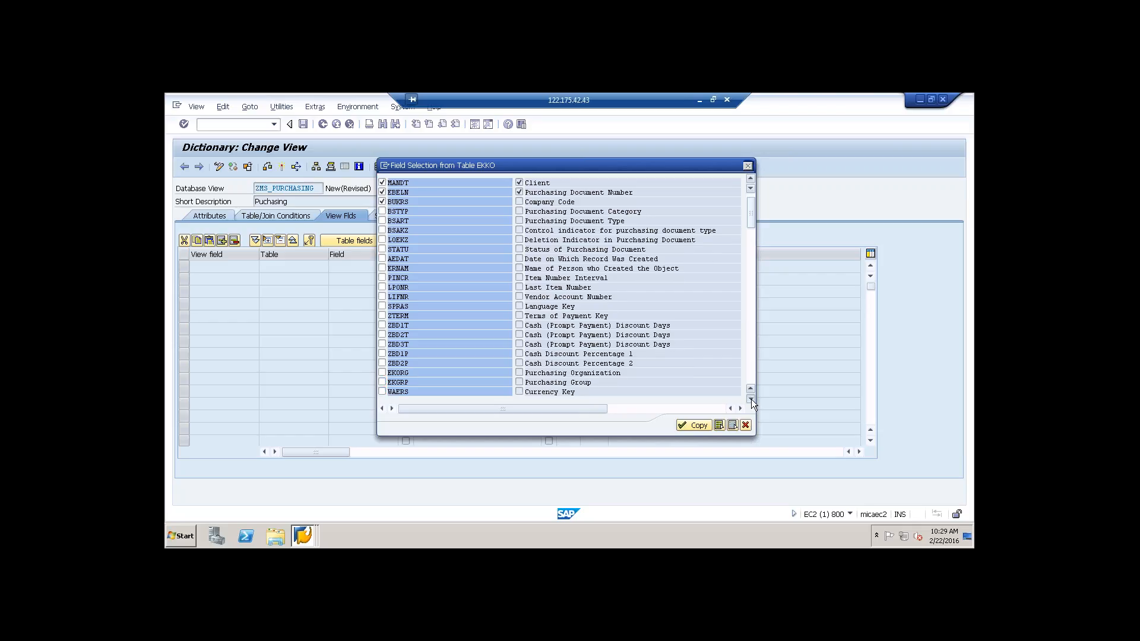
{"action": "left_click", "coordinate": [750, 399]}
{"action": "left_click", "coordinate": [750, 399]}
{"action": "left_click", "coordinate": [751, 399]}
{"action": "left_click", "coordinate": [751, 399]}
{"action": "left_click", "coordinate": [751, 399]}
{"action": "left_click", "coordinate": [751, 399]}
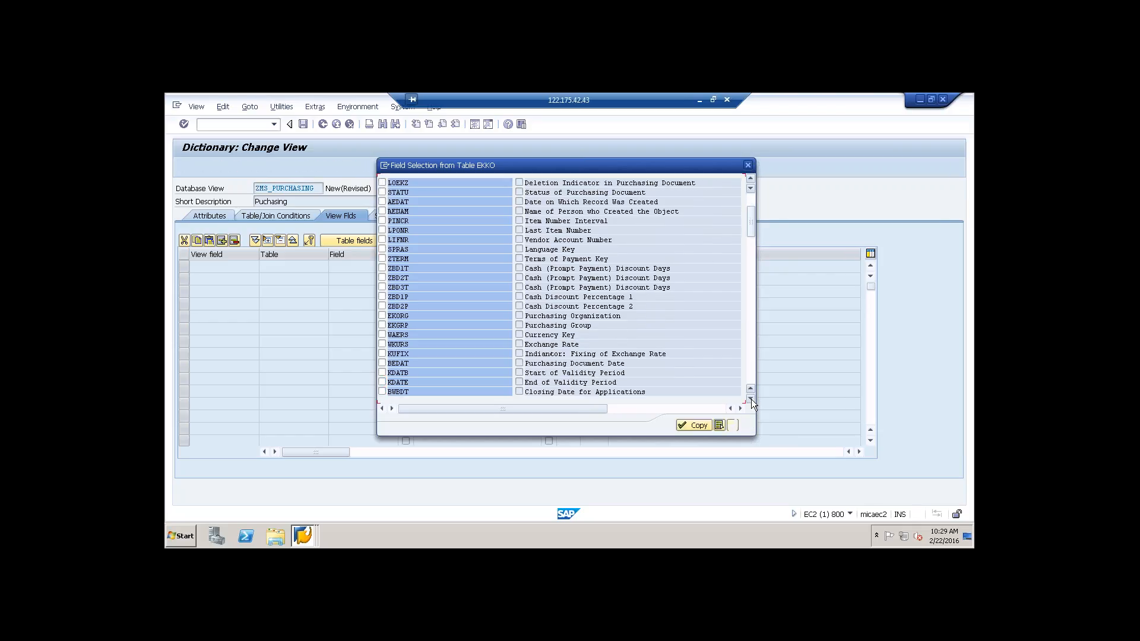
{"action": "left_click", "coordinate": [750, 399]}
{"action": "left_click_drag", "start_coordinate": [752, 208], "coordinate": [752, 186]}
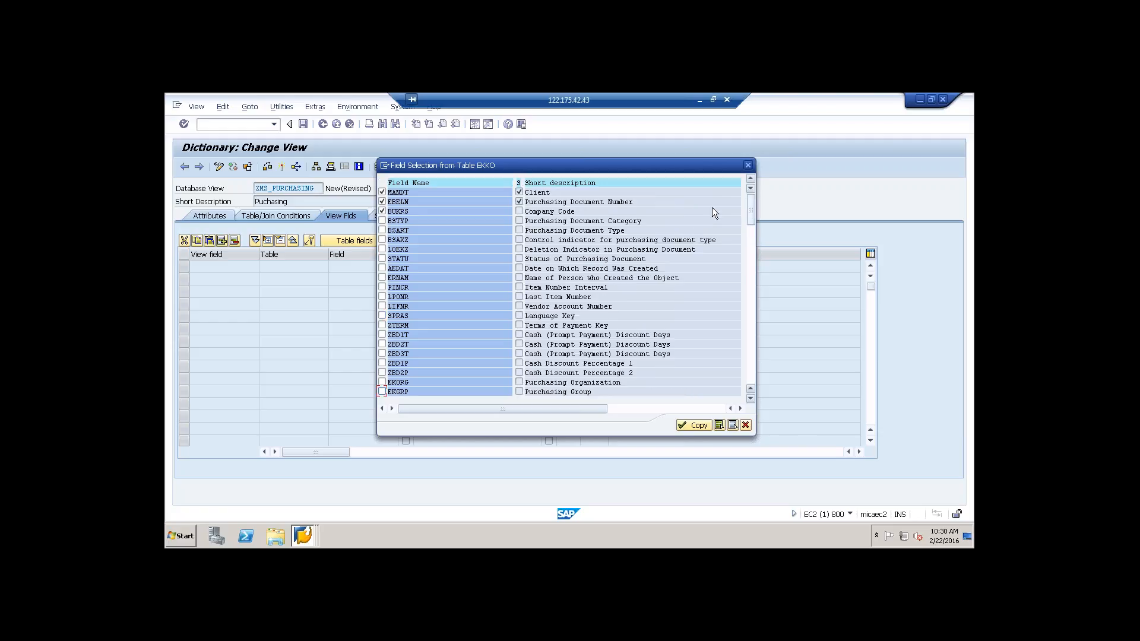
{"action": "left_click", "coordinate": [382, 221]}
{"action": "left_click", "coordinate": [383, 231]}
{"action": "left_click_drag", "start_coordinate": [750, 228], "coordinate": [745, 263]}
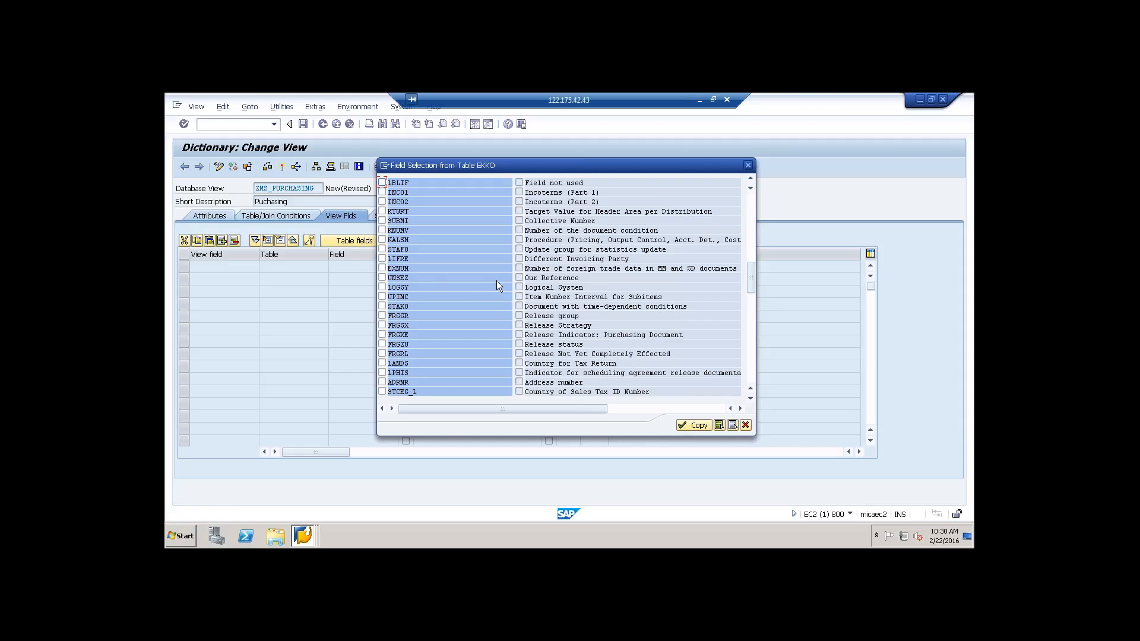
{"action": "left_click_drag", "start_coordinate": [749, 277], "coordinate": [760, 180]}
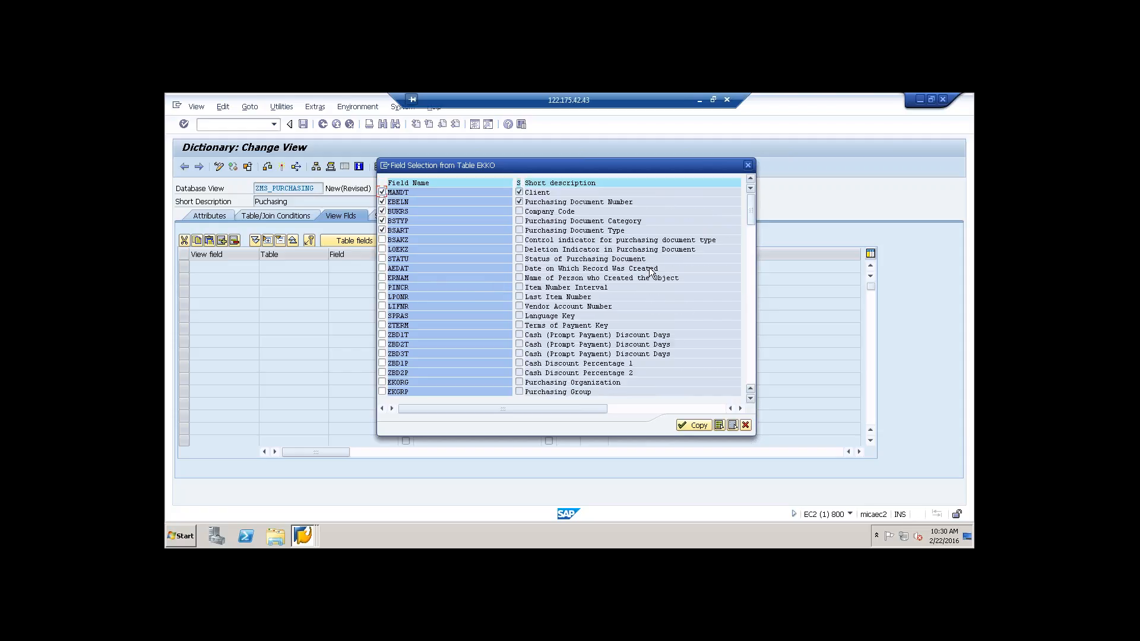
{"action": "left_click", "coordinate": [382, 306]}
{"action": "left_click", "coordinate": [692, 425]}
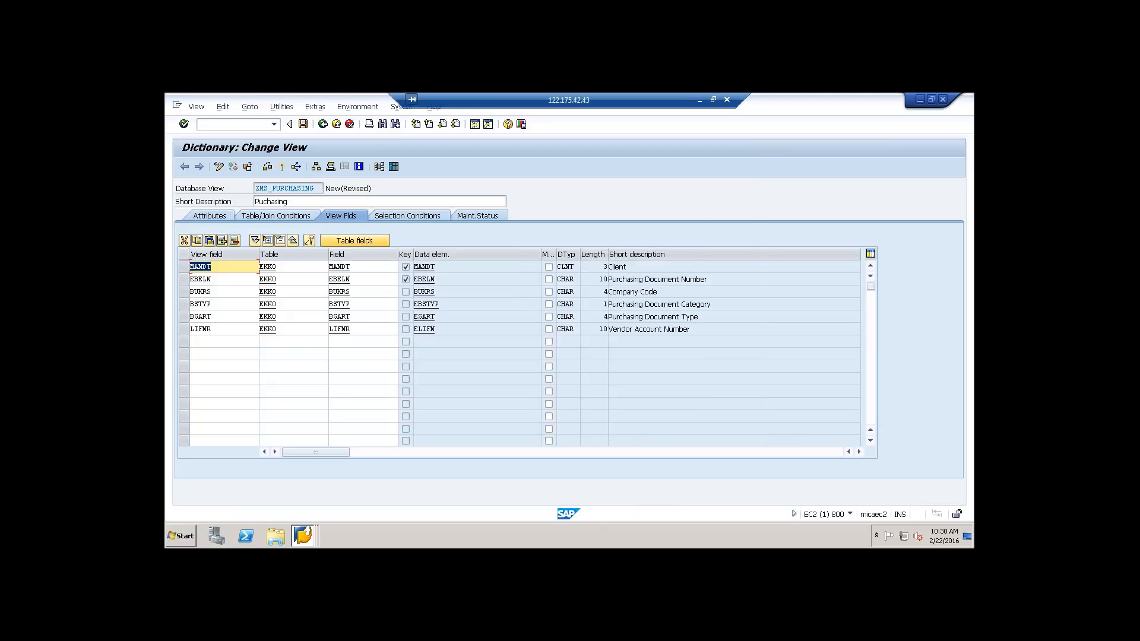
Step: Add the fields MATNR, WERKS, MENGE and MEINS from table EKPO to the view
{"action": "left_click", "coordinate": [362, 241]}
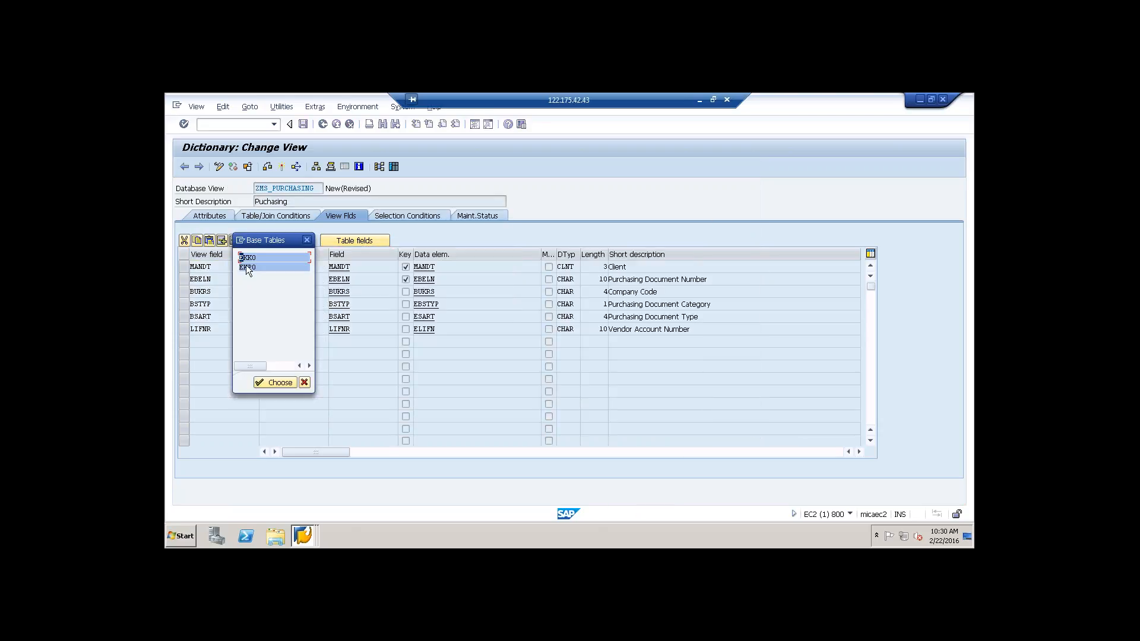
{"action": "double_click", "coordinate": [245, 266]}
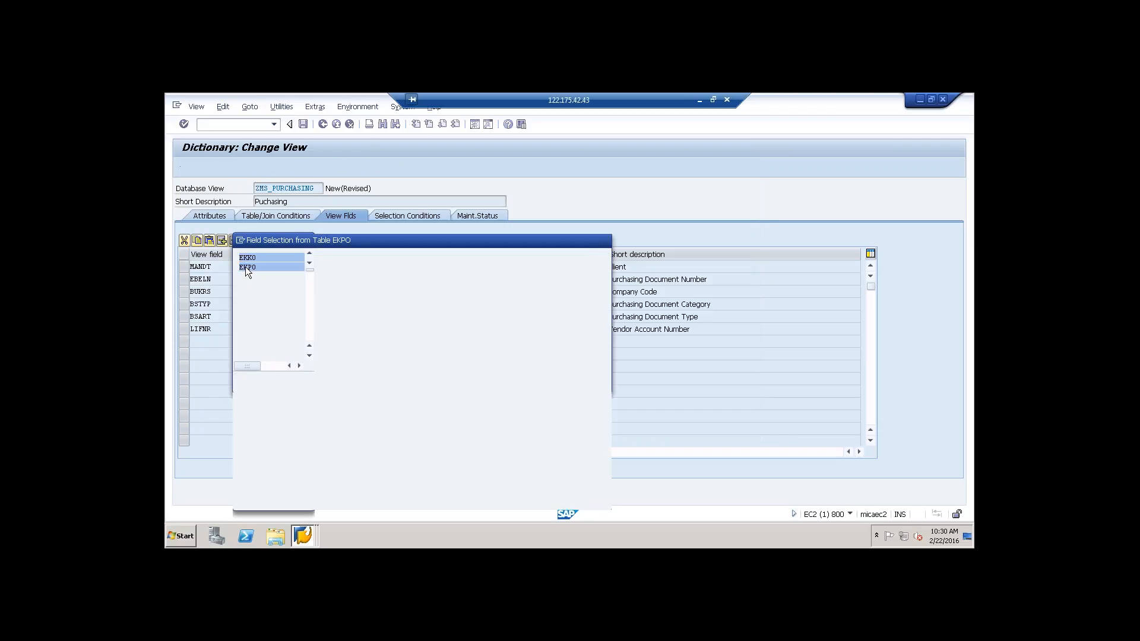
{"action": "left_click_drag", "start_coordinate": [389, 242], "coordinate": [650, 247]}
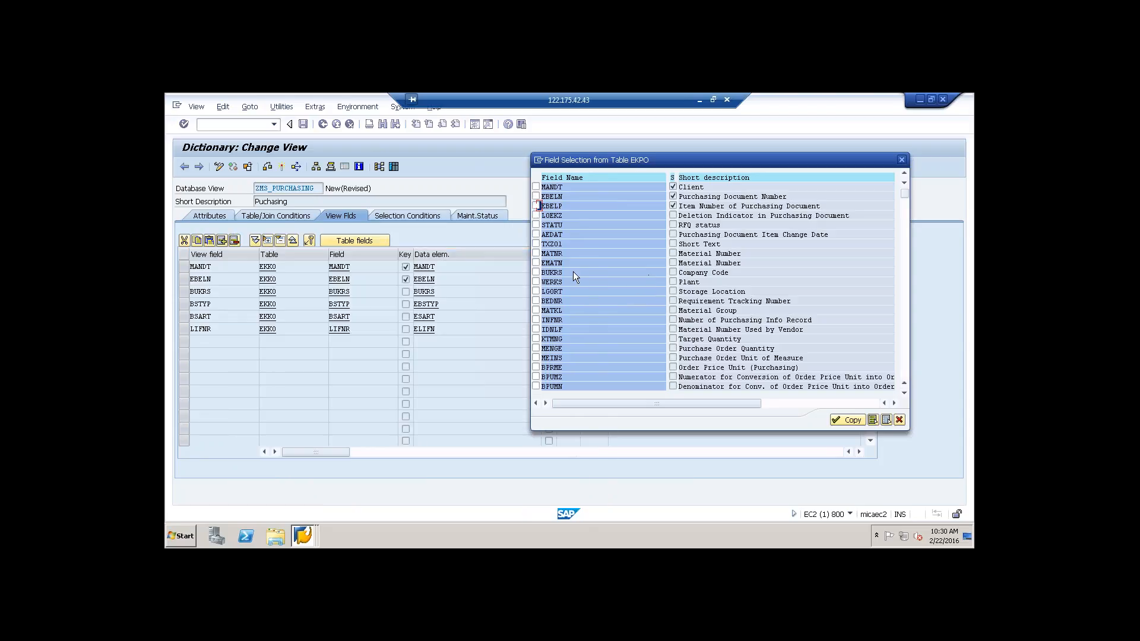
{"action": "left_click", "coordinate": [536, 254]}
{"action": "left_click", "coordinate": [535, 348]}
{"action": "left_click", "coordinate": [904, 393]}
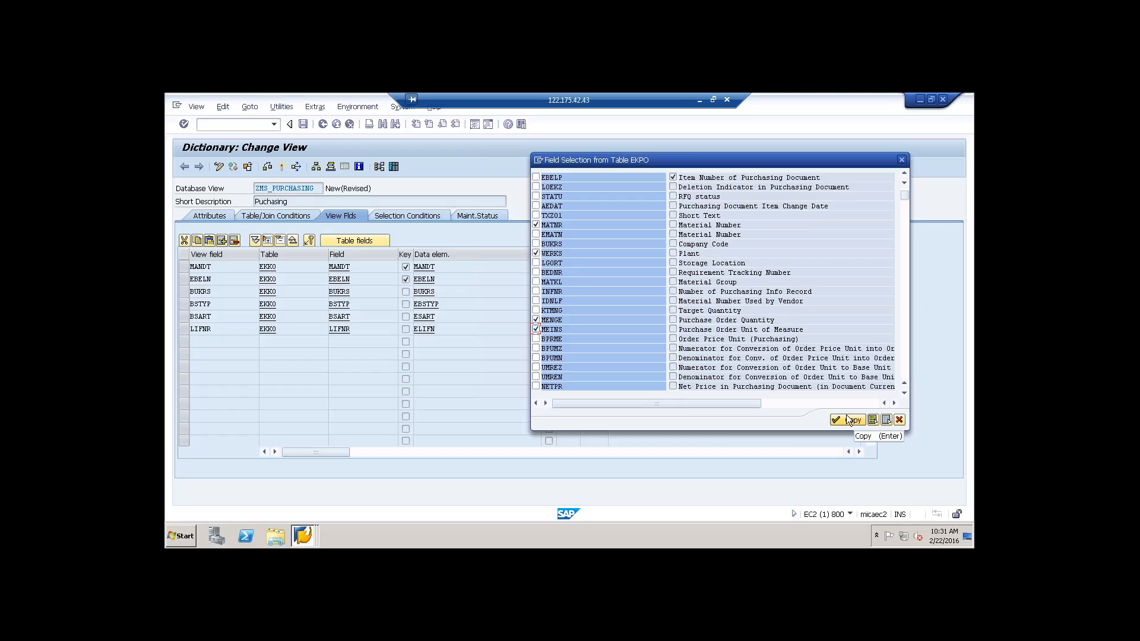
{"action": "left_click", "coordinate": [849, 421]}
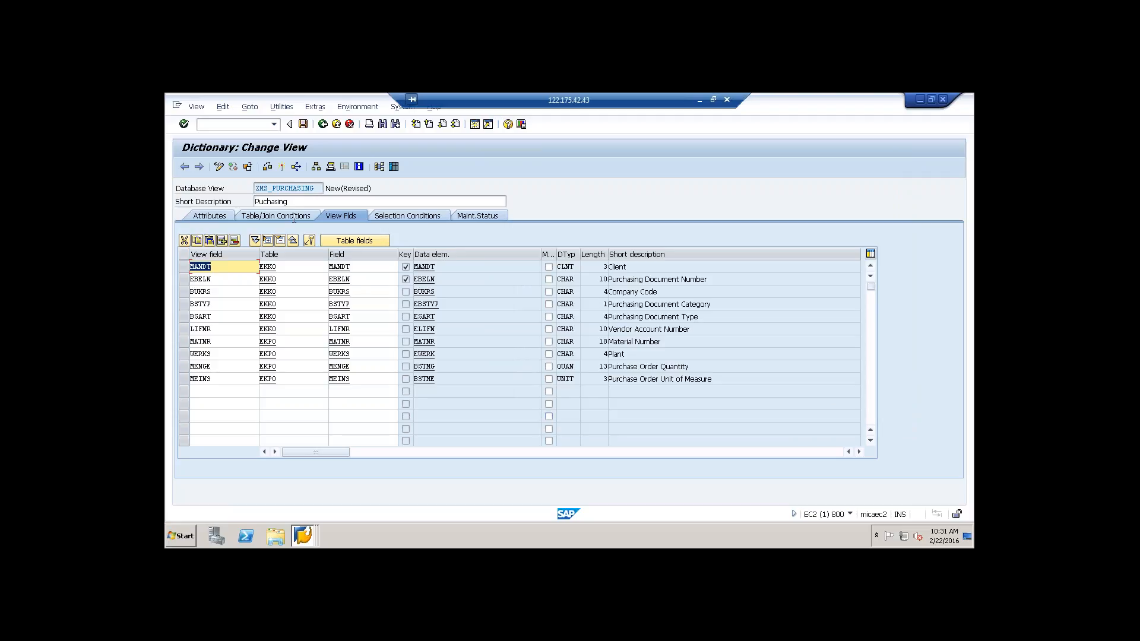
Step: Activate the view in package ZMS under the "feb 22 ds objects" workbench request, skipping the activation log
{"action": "left_click", "coordinate": [282, 168]}
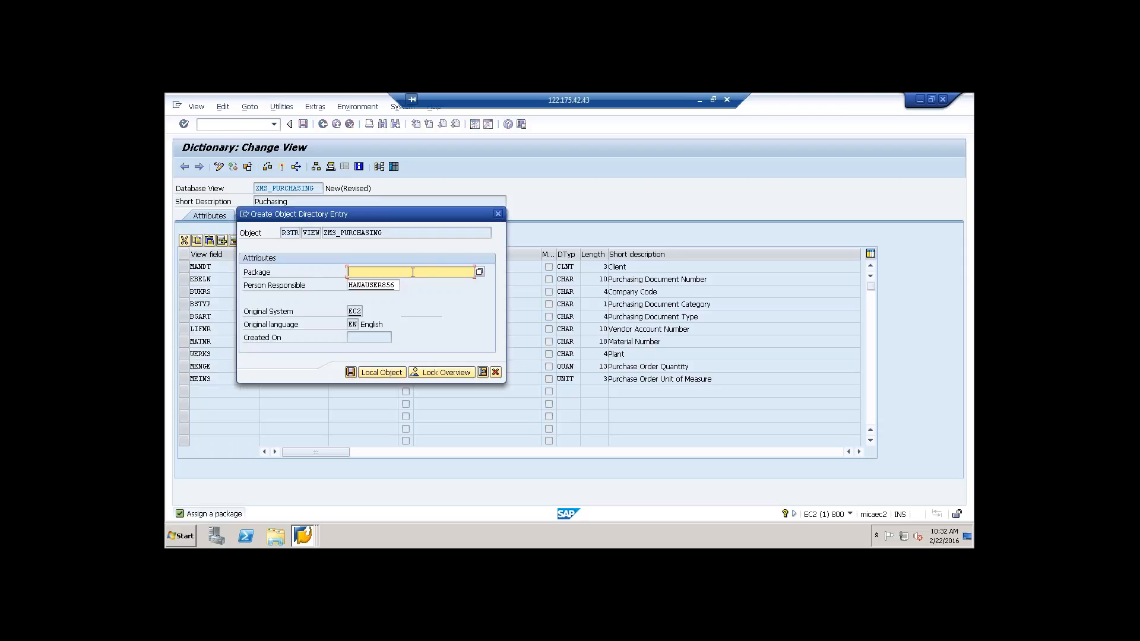
{"action": "type", "text": "zms"}
{"action": "left_click", "coordinate": [351, 372]}
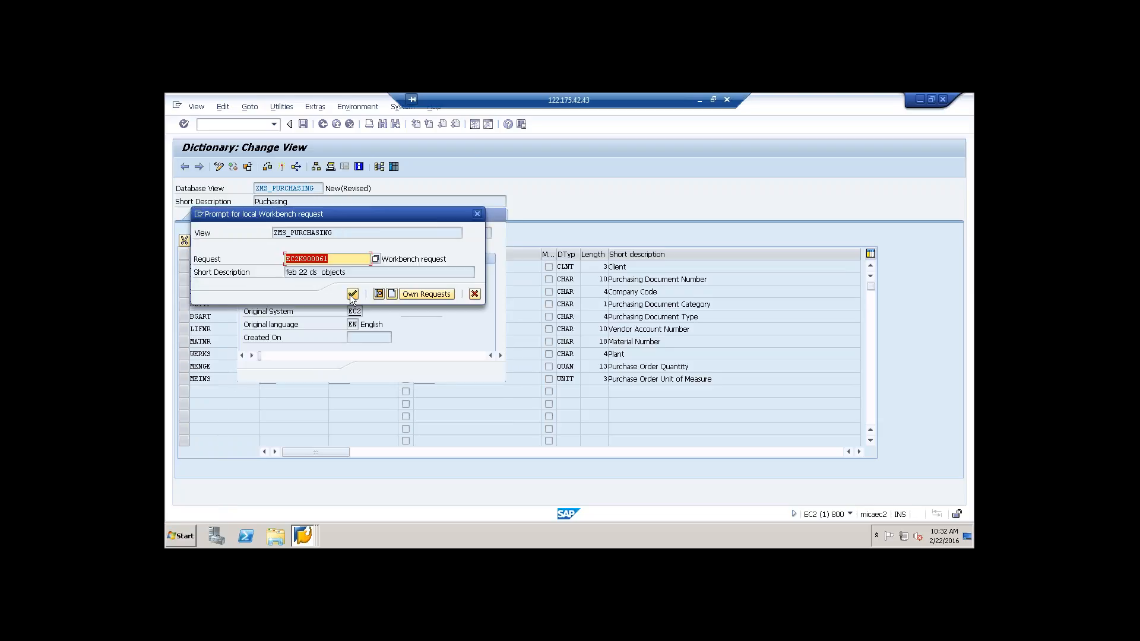
{"action": "left_click", "coordinate": [351, 299]}
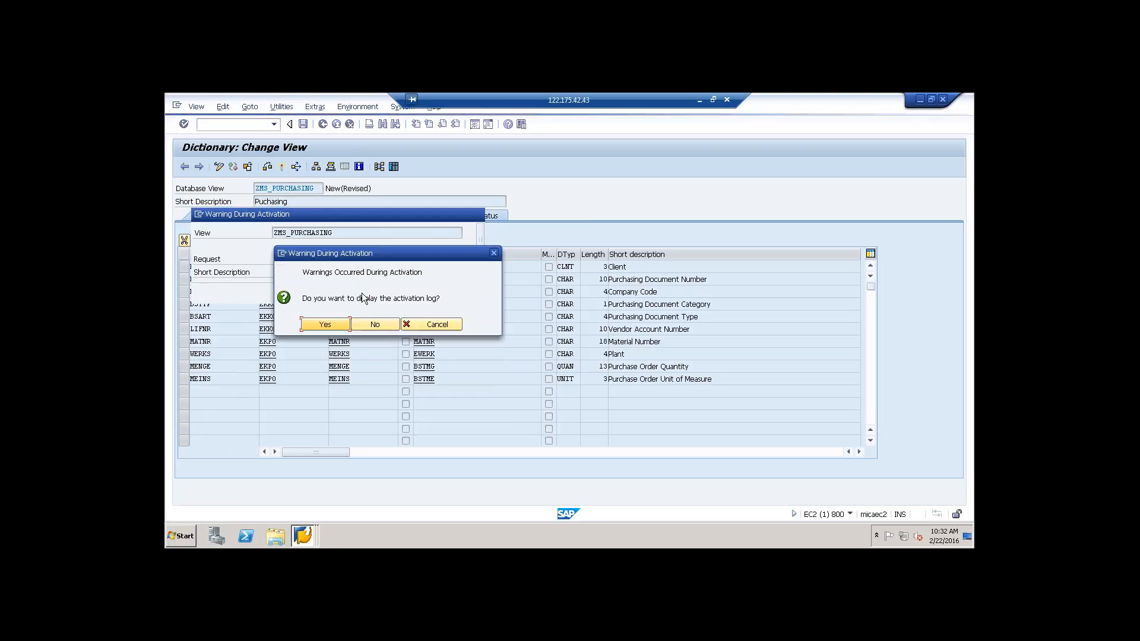
{"action": "left_click", "coordinate": [368, 326]}
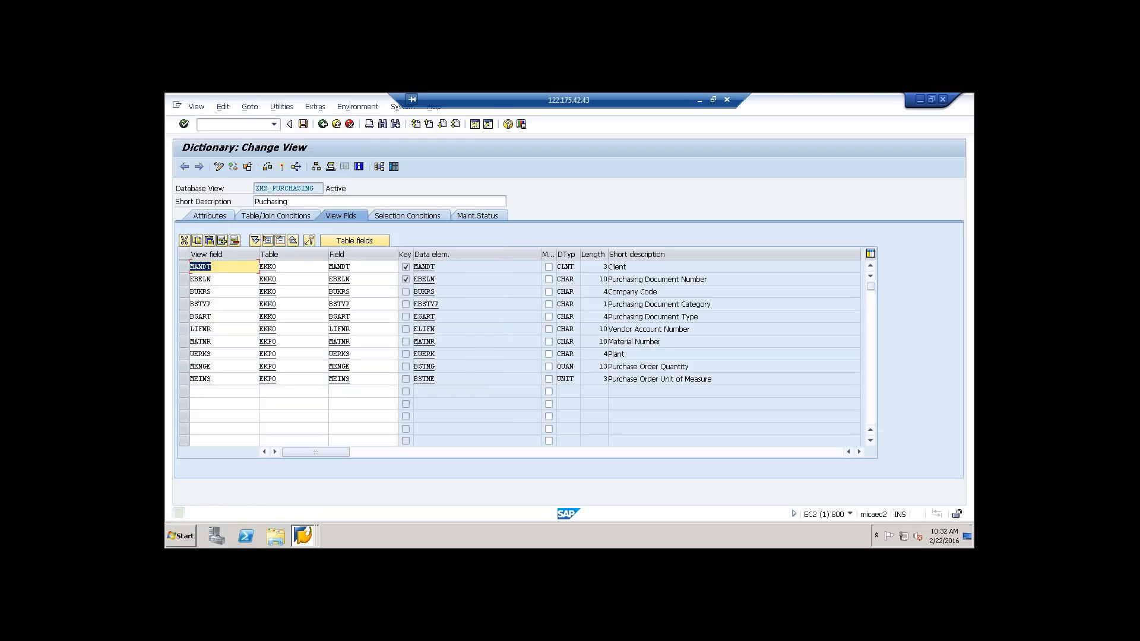
Step: Display the data contents of ZMS_PURCHASING without selection criteria, and return to the view definition
{"action": "left_click", "coordinate": [394, 167]}
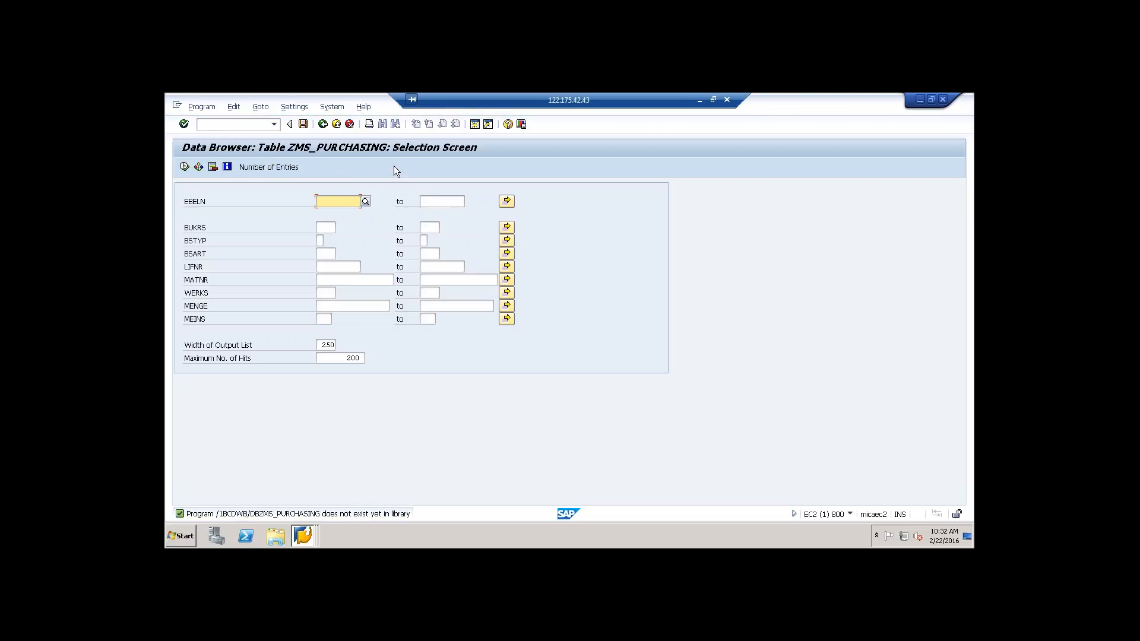
{"action": "left_click", "coordinate": [184, 166]}
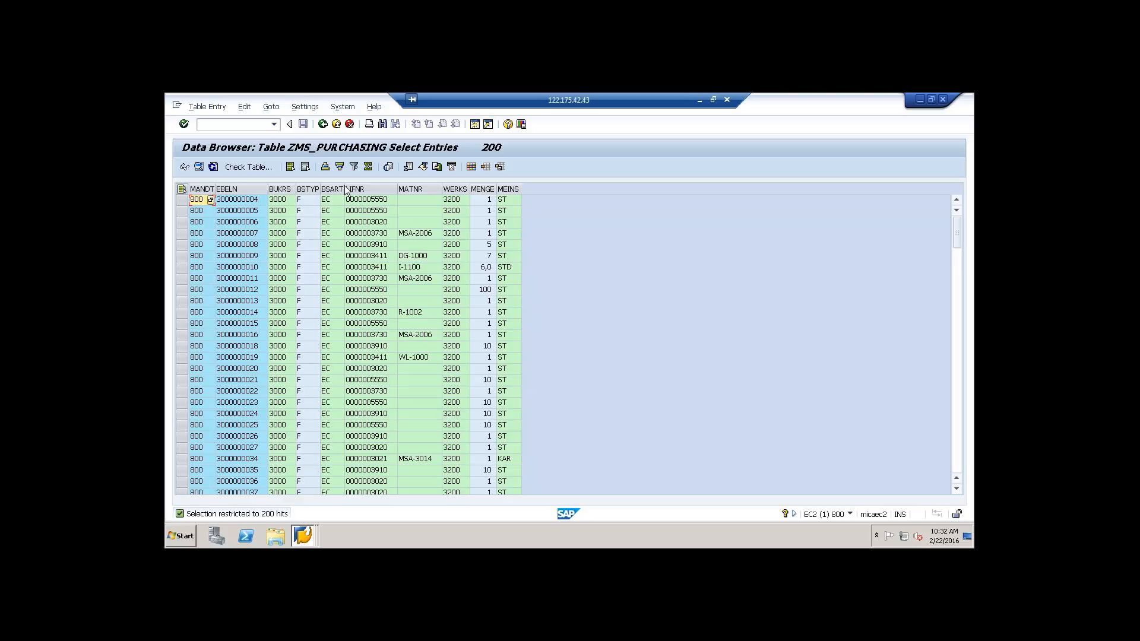
{"action": "left_click", "coordinate": [337, 125]}
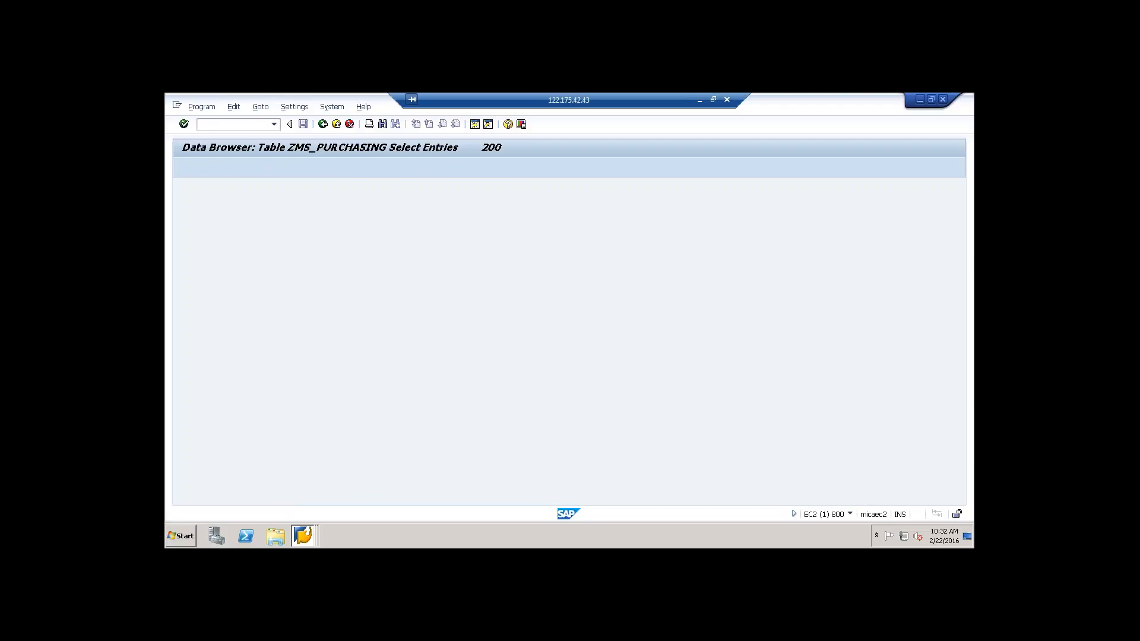
{"action": "left_click", "coordinate": [337, 126]}
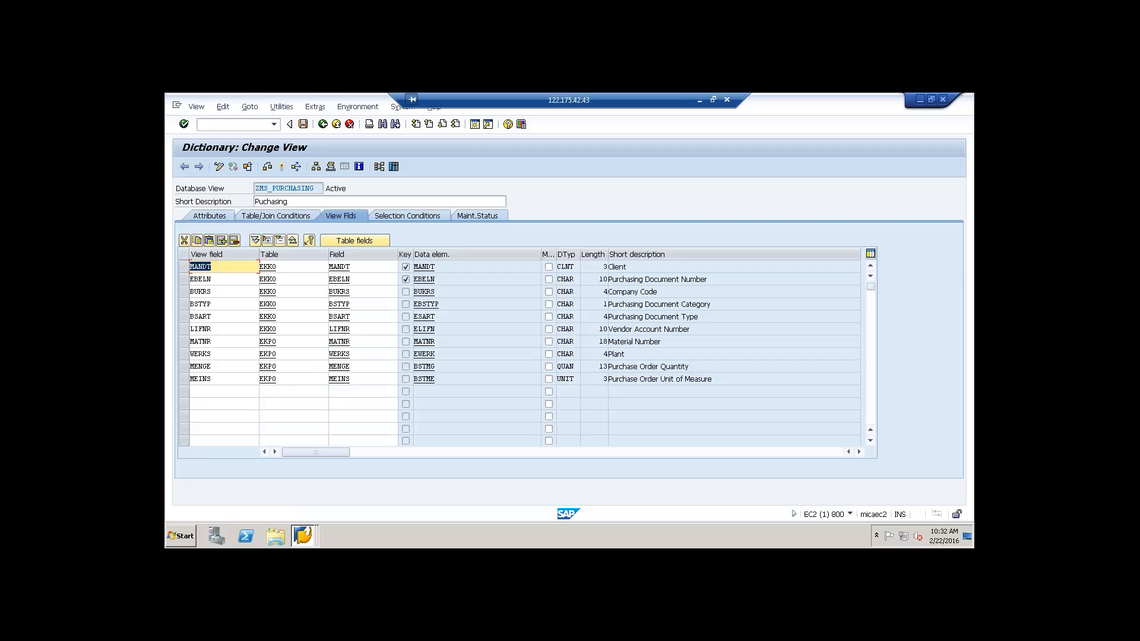
Step: Leave the view maintenance and start transaction RSO2 for generic DataSources
{"action": "left_click", "coordinate": [336, 126]}
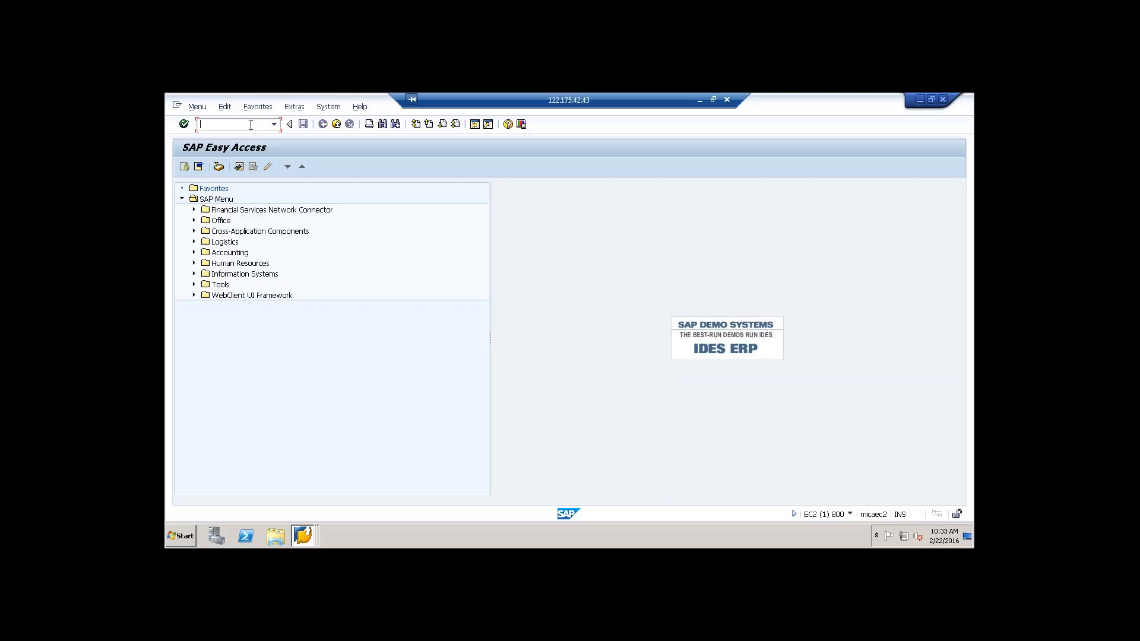
{"action": "type", "text": "so2"}
{"action": "key", "text": "Return"}
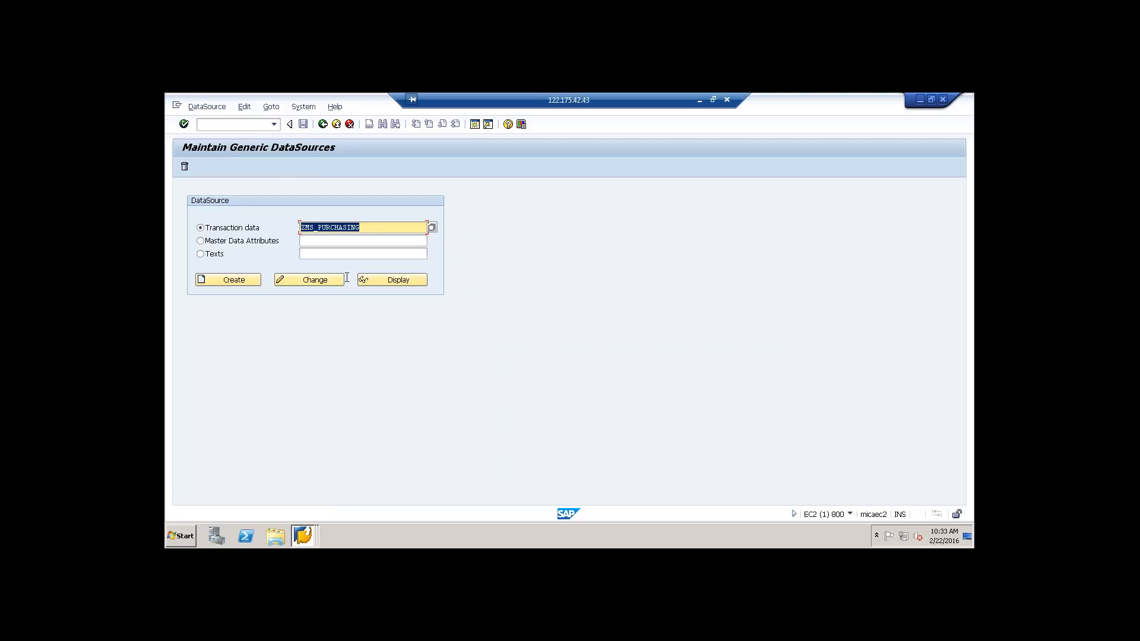
Step: Try to create and to change the transaction data DataSource ZMS_PURCHASING
{"action": "left_click", "coordinate": [236, 280]}
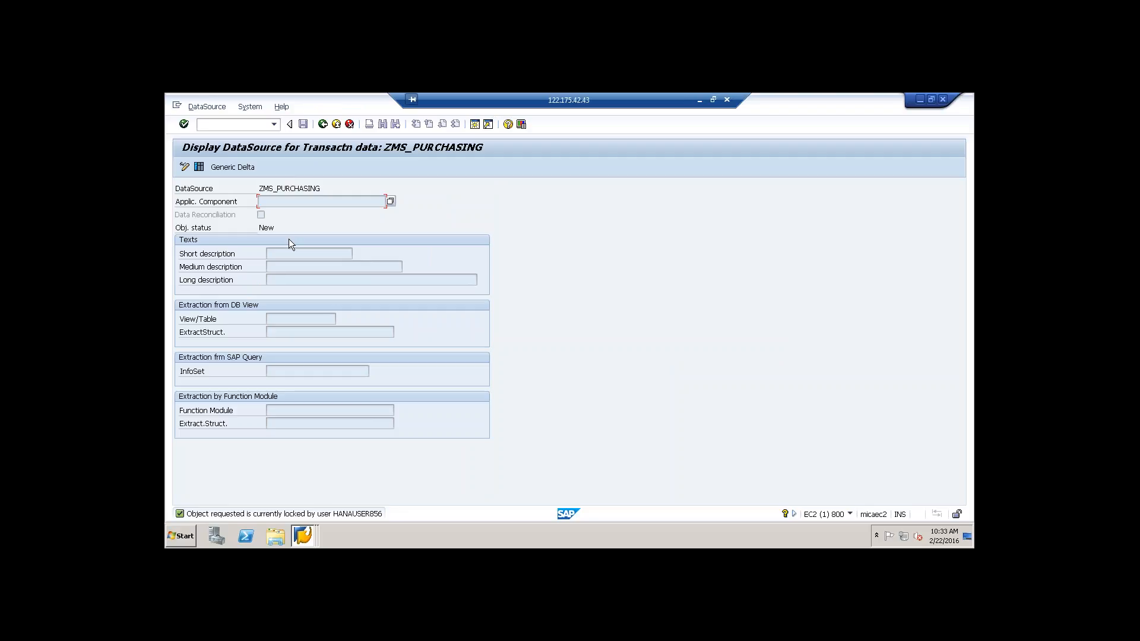
{"action": "left_click", "coordinate": [324, 124]}
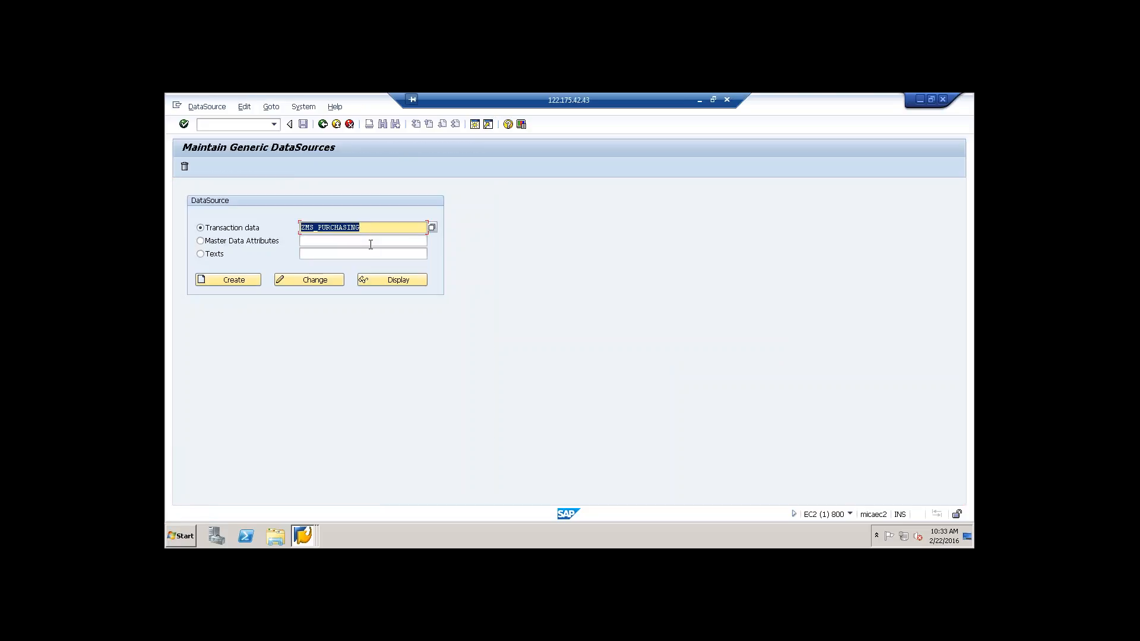
{"action": "left_click", "coordinate": [316, 280]}
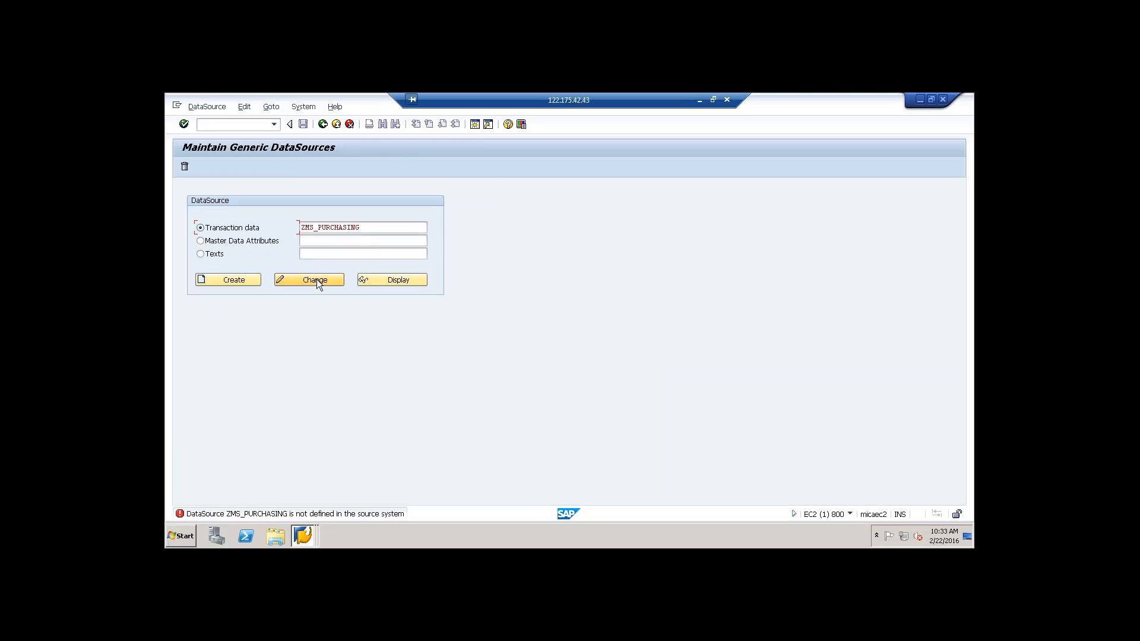
Step: Create a transaction data DataSource named ZMS_PURCHASING1
{"action": "left_click", "coordinate": [363, 227]}
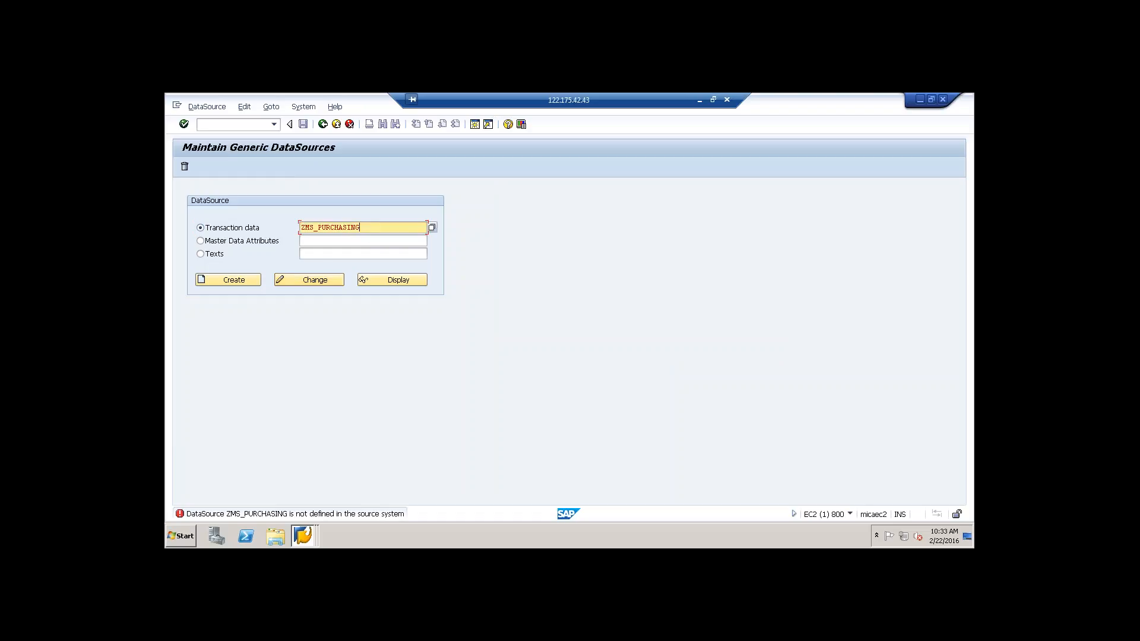
{"action": "type", "text": "1"}
{"action": "left_click", "coordinate": [228, 279]}
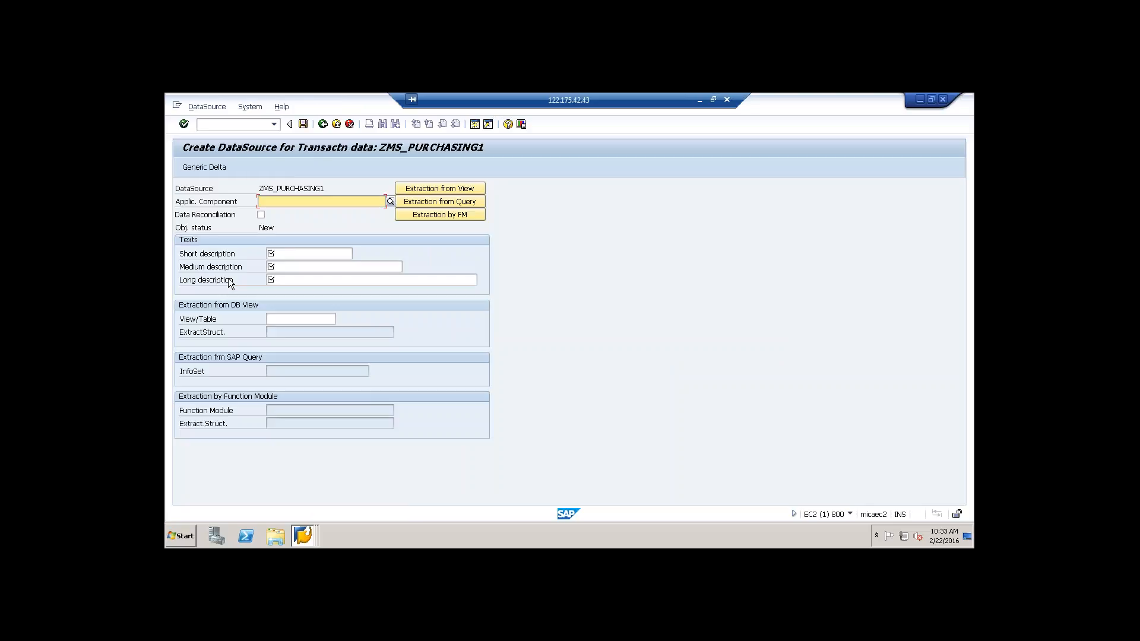
Step: Set the application component to MM and enter "purchasing" as the short, medium and long descriptions
{"action": "left_click", "coordinate": [324, 204]}
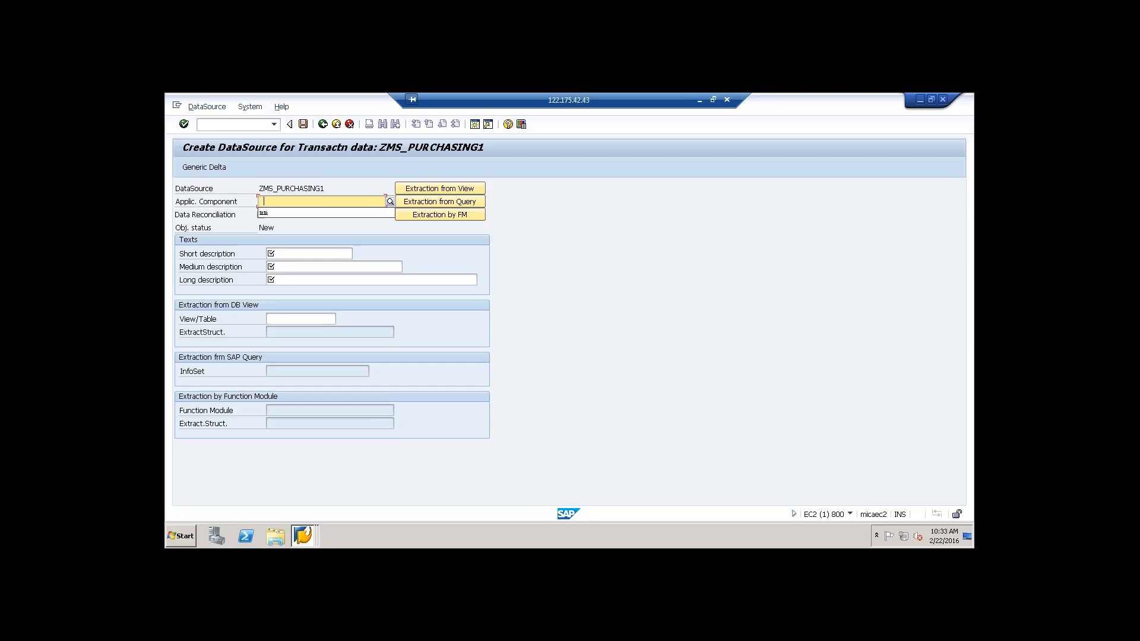
{"action": "left_click", "coordinate": [311, 213]}
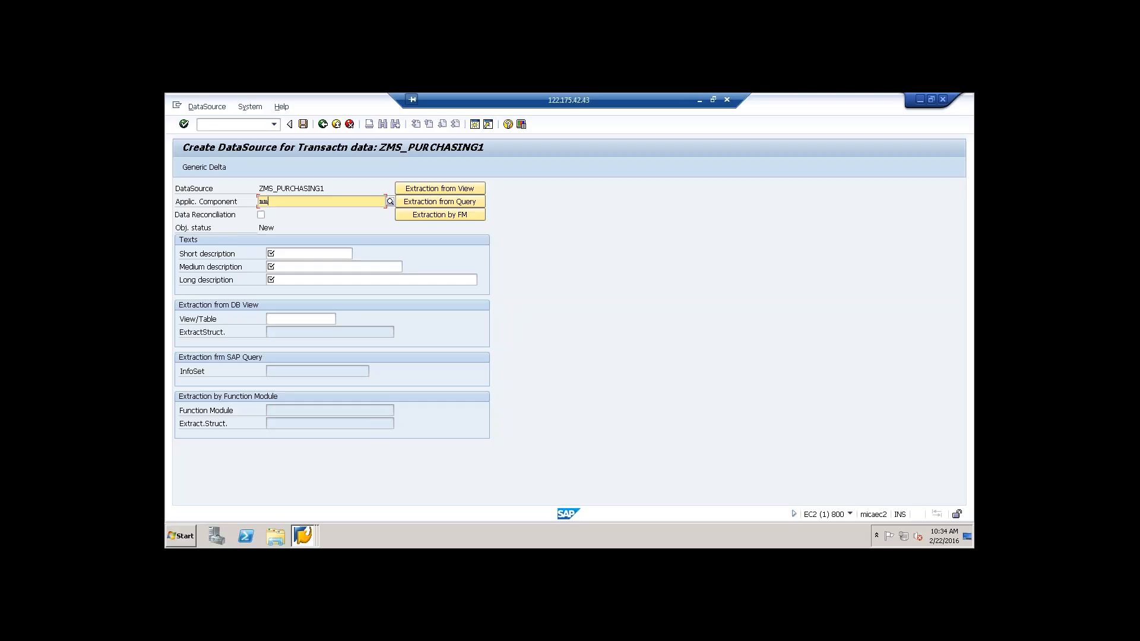
{"action": "left_click", "coordinate": [297, 253]}
{"action": "key", "text": "space"}
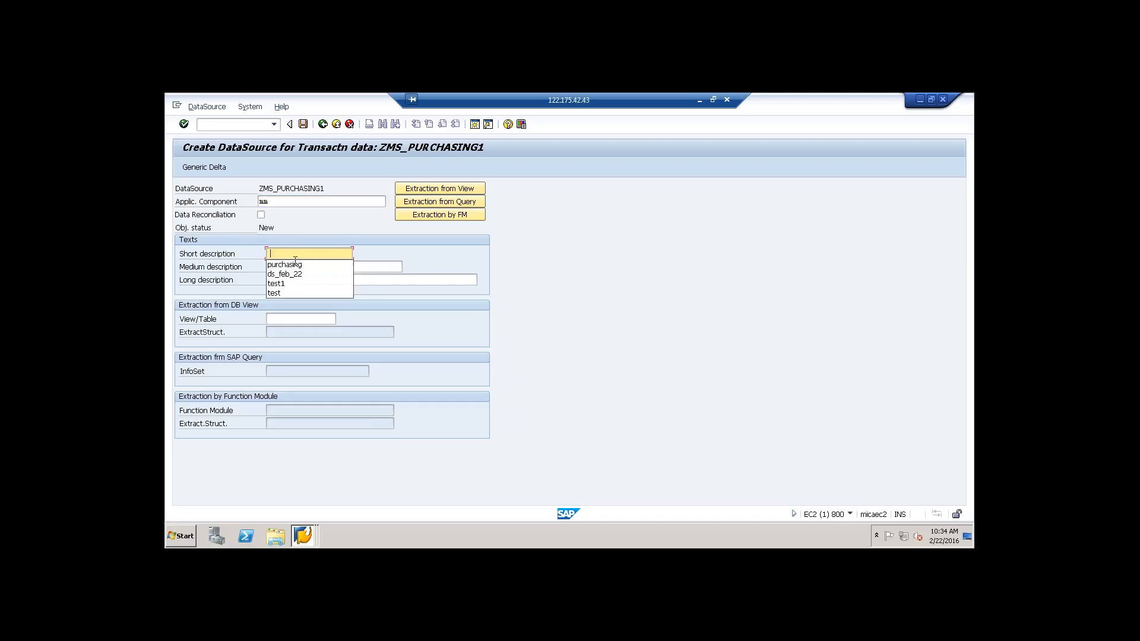
{"action": "left_click", "coordinate": [295, 265]}
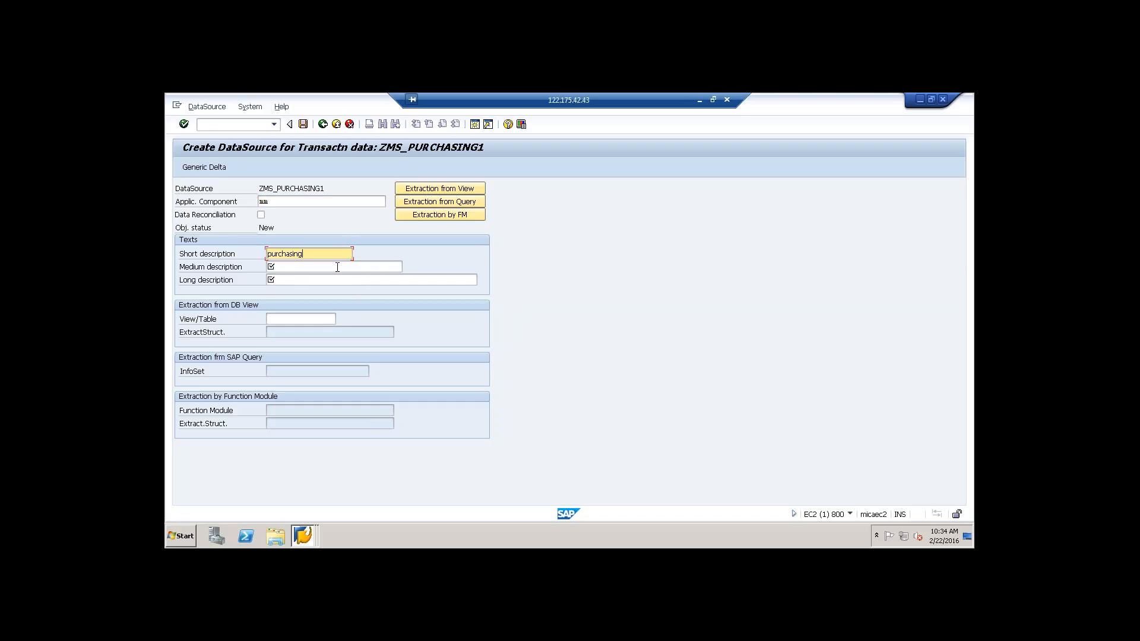
{"action": "left_click", "coordinate": [337, 267]}
{"action": "key", "text": "space"}
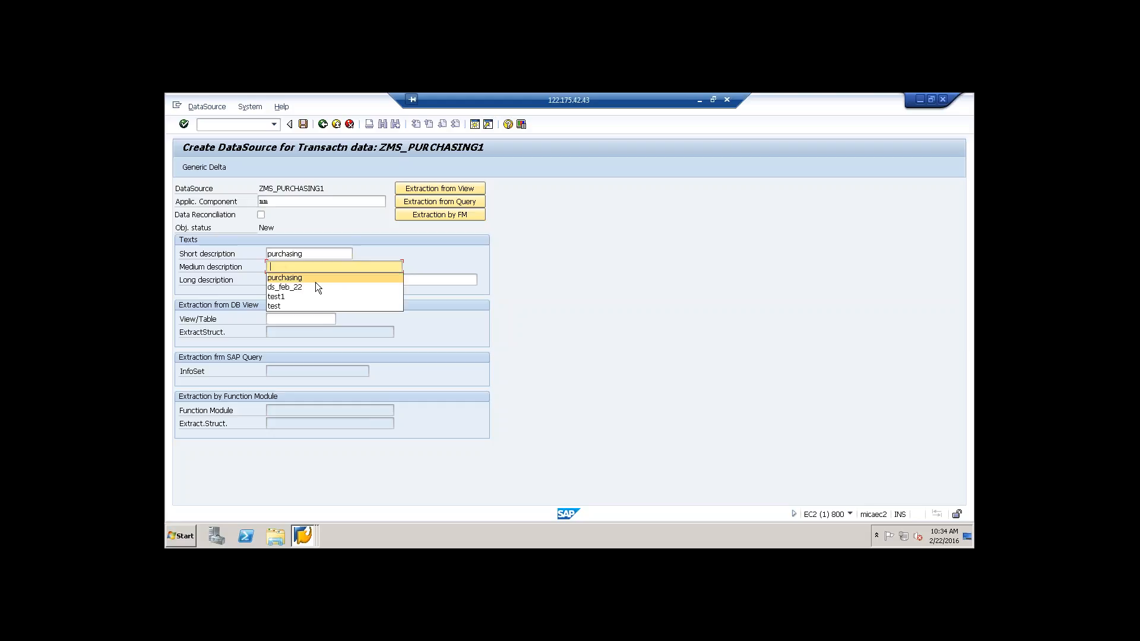
{"action": "left_click", "coordinate": [316, 279]}
{"action": "left_click", "coordinate": [320, 279]}
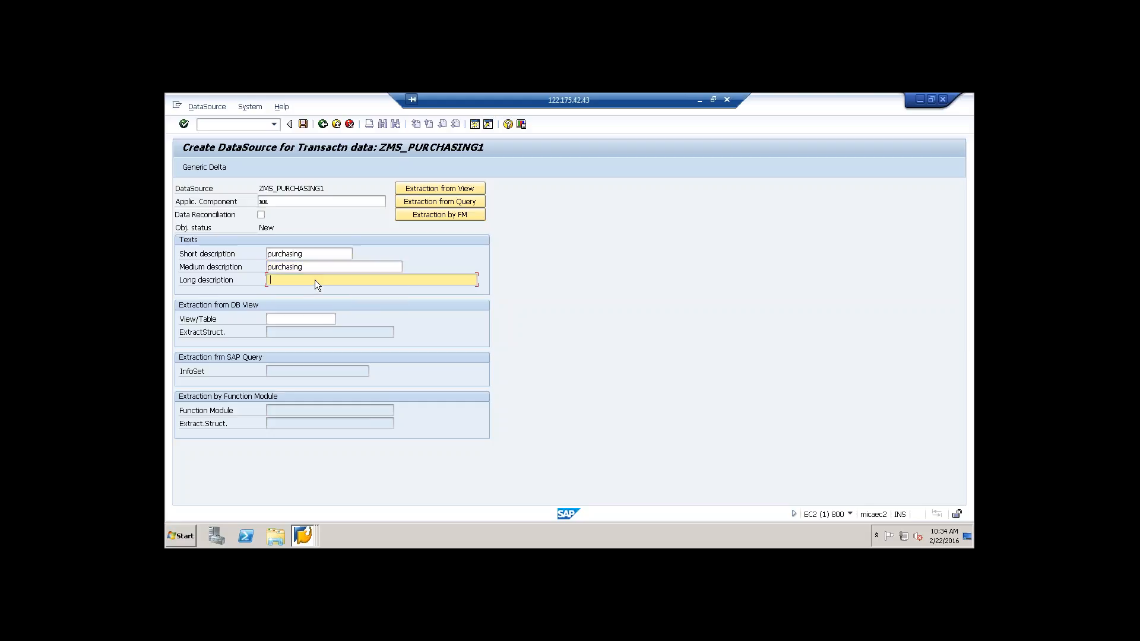
{"action": "type", "text": "Purchasing"}
Step: Find the extraction views matching zms* and assign ZMS_PURCHASING as the DataSource's view/table
{"action": "left_click", "coordinate": [305, 320]}
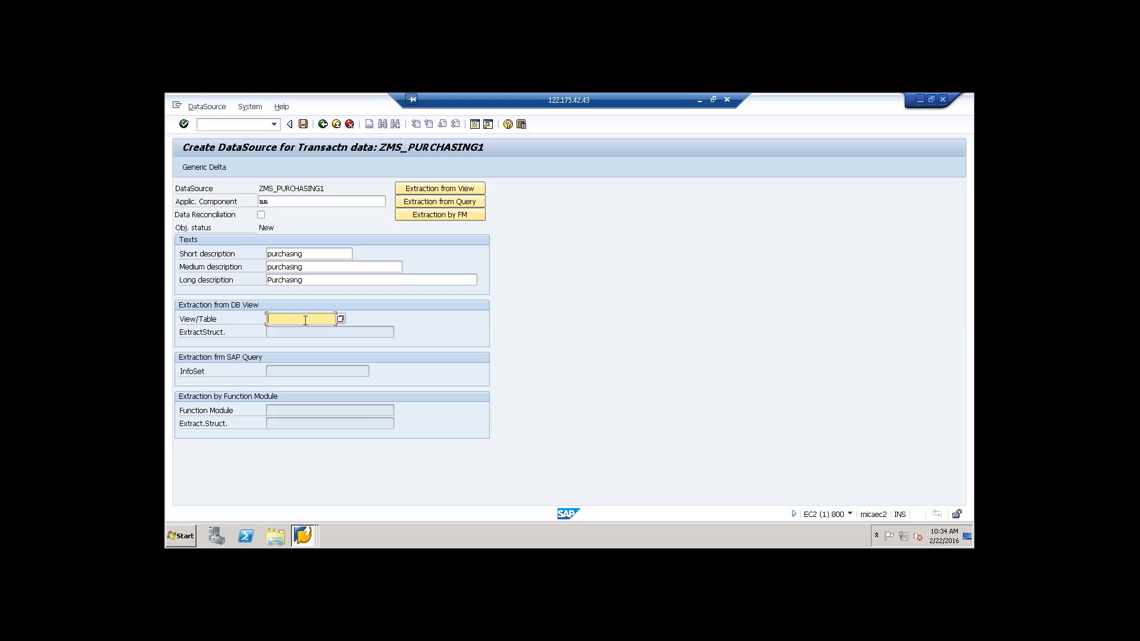
{"action": "type", "text": "zms"}
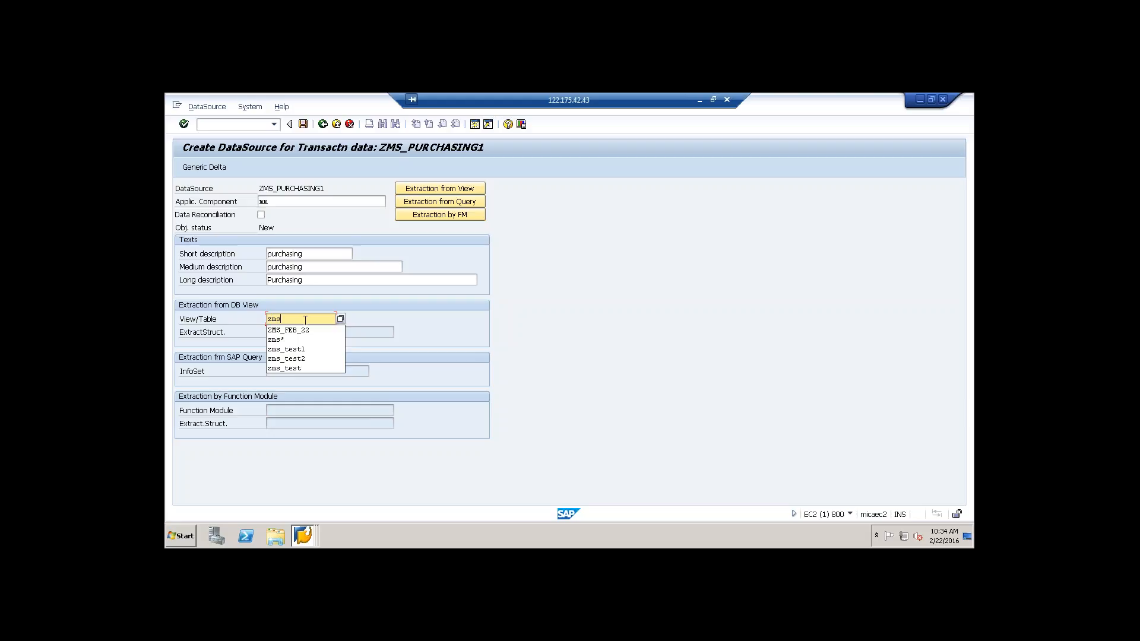
{"action": "type", "text": "*"}
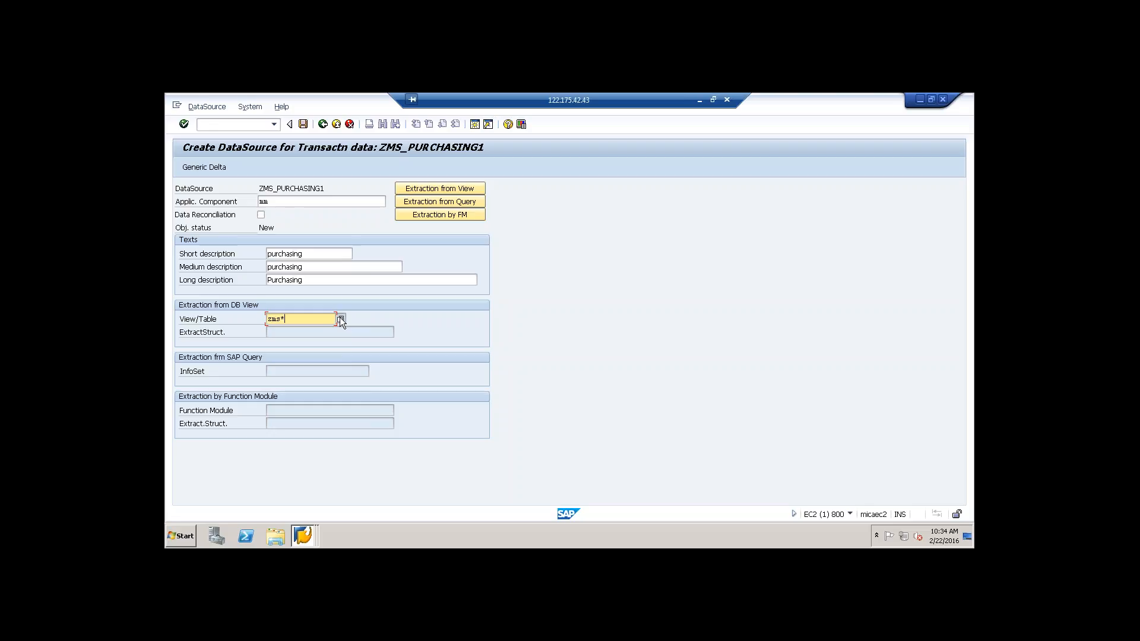
{"action": "left_click", "coordinate": [341, 320]}
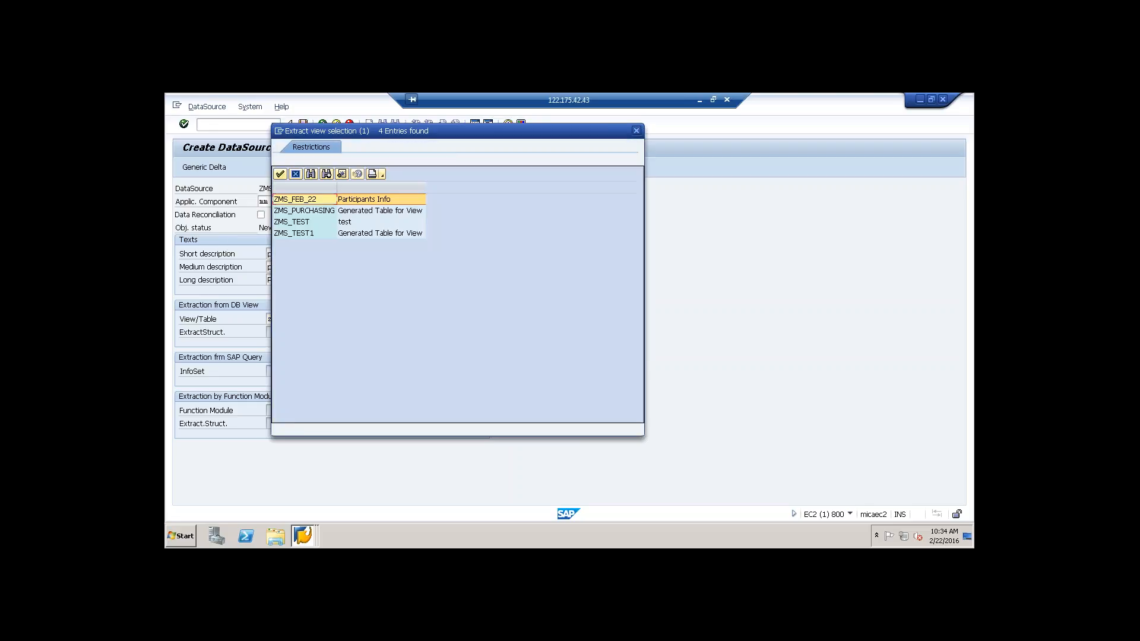
{"action": "double_click", "coordinate": [316, 213]}
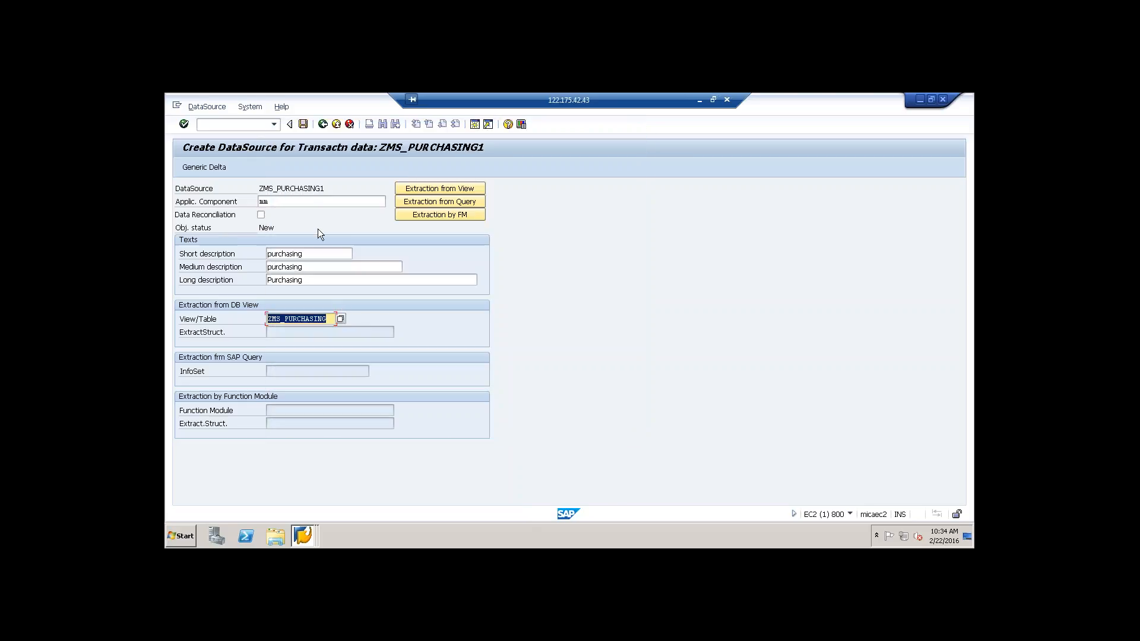
Step: Save the DataSource in package ZMS under the "feb 22 ds objects" workbench request, including its customer version with unchanged field settings
{"action": "left_click", "coordinate": [303, 124]}
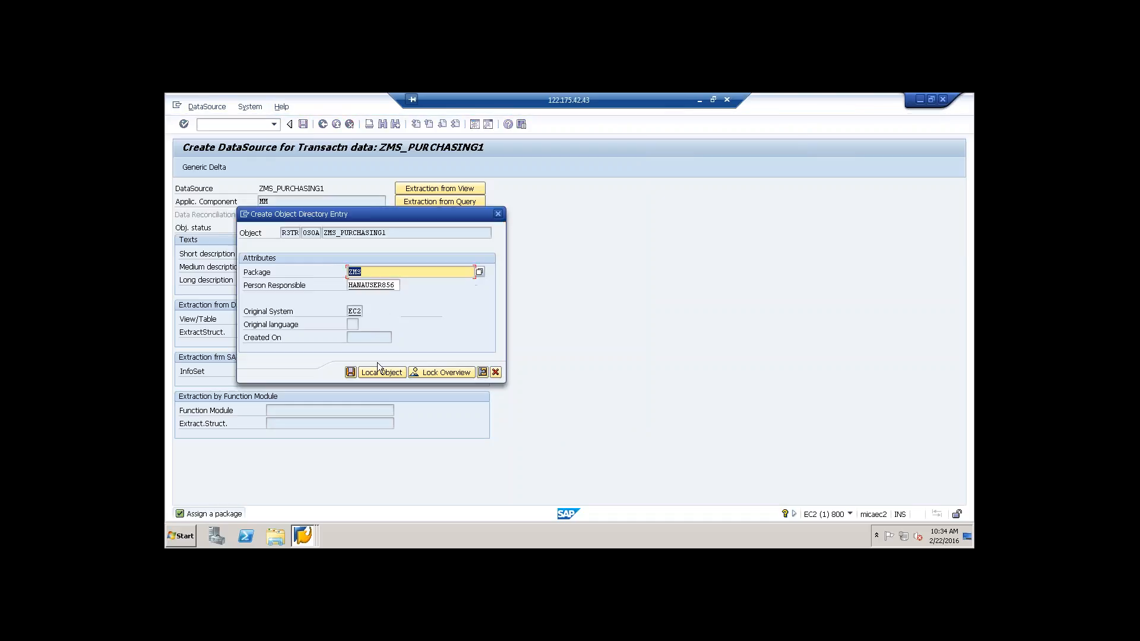
{"action": "left_click", "coordinate": [350, 373]}
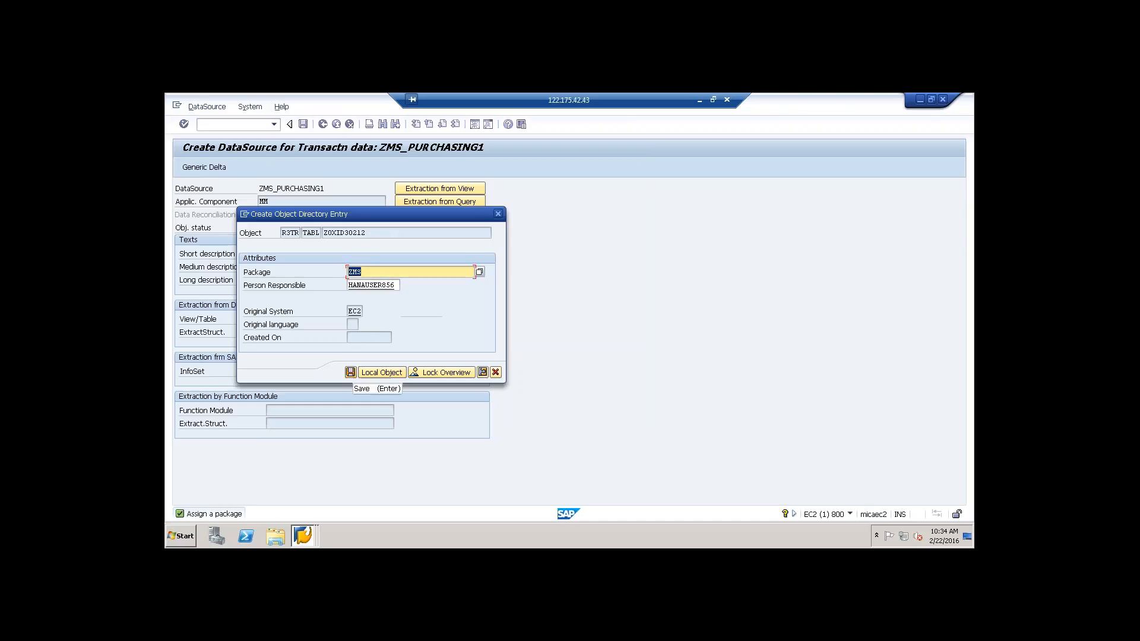
{"action": "left_click", "coordinate": [350, 373]}
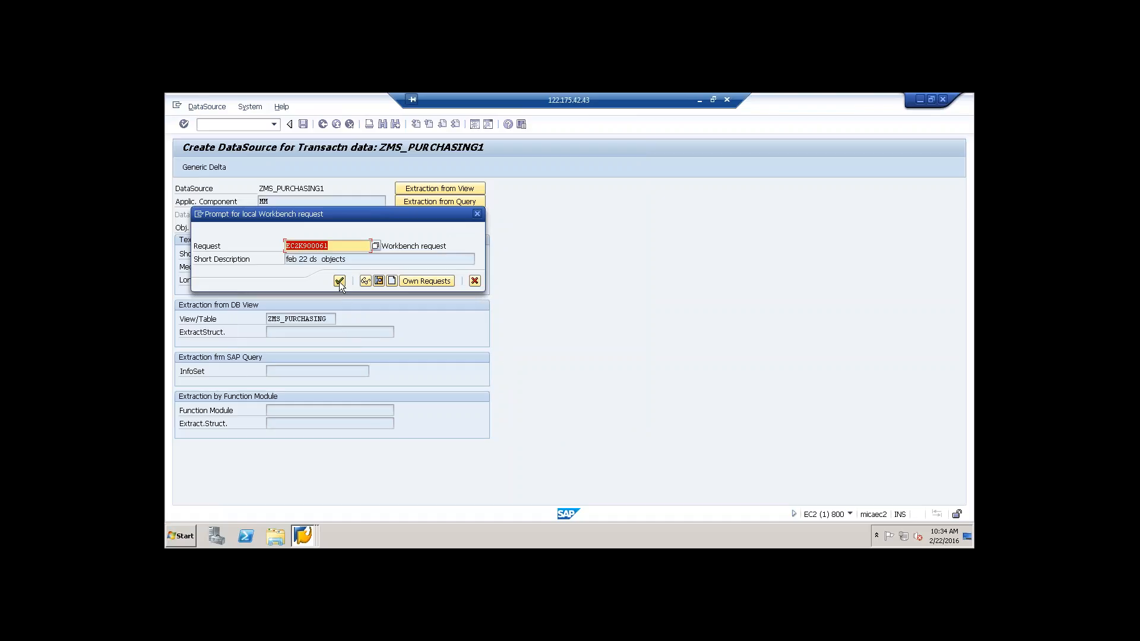
{"action": "left_click", "coordinate": [338, 281]}
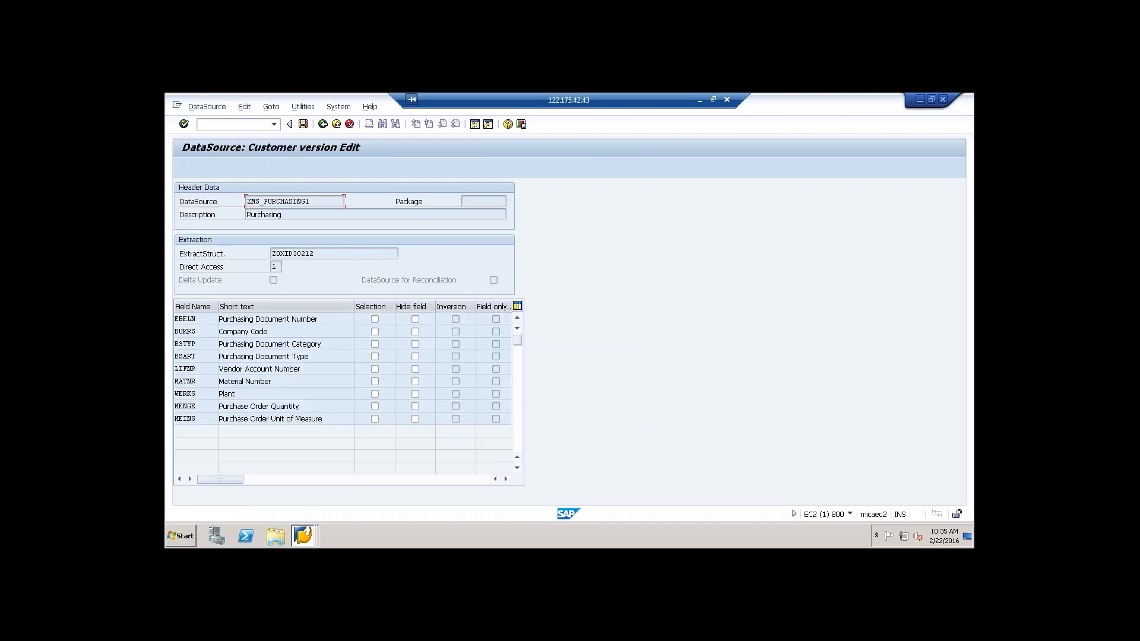
{"action": "left_click", "coordinate": [303, 125]}
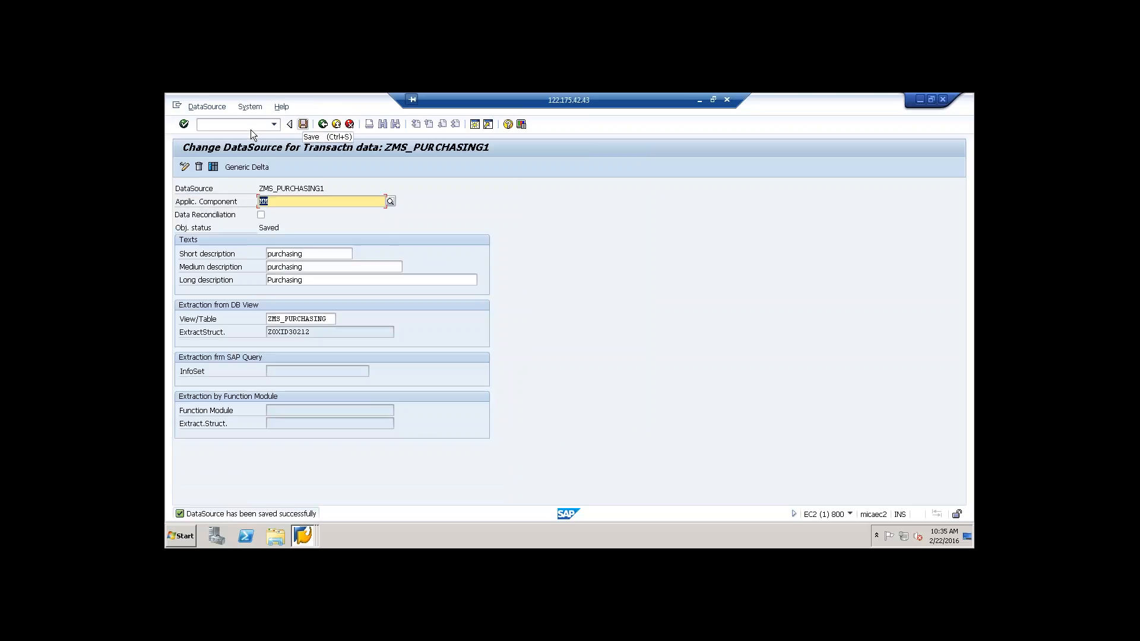
Step: Leave the DataSource maintenance and start the extractor checker with transaction RSA3
{"action": "left_click", "coordinate": [201, 124]}
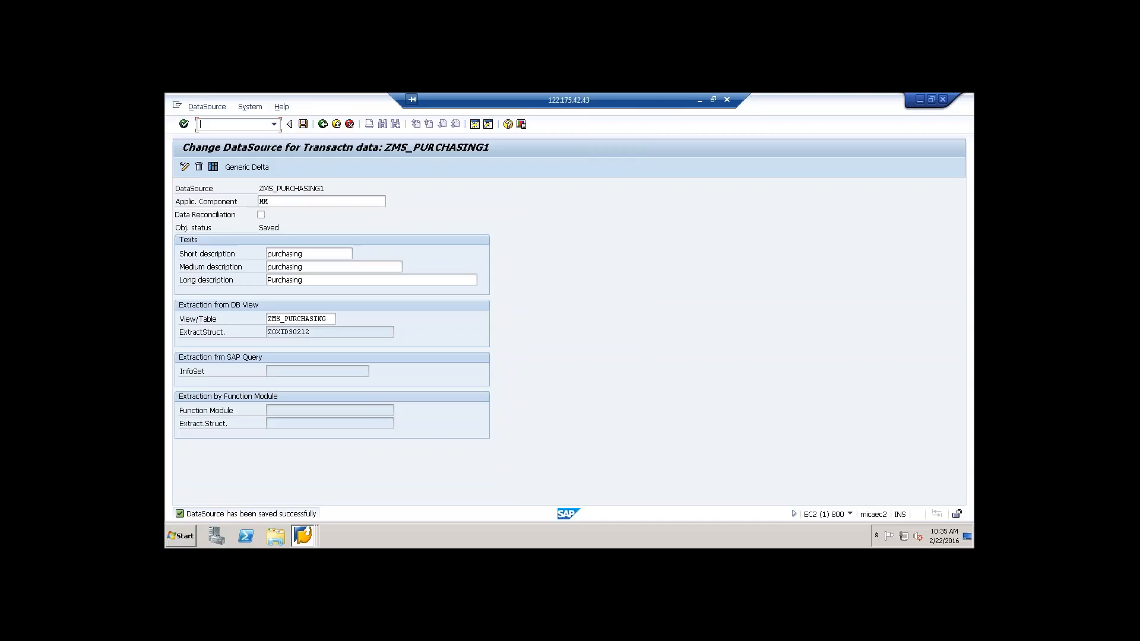
{"action": "type", "text": "/n"}
{"action": "key", "text": "Return"}
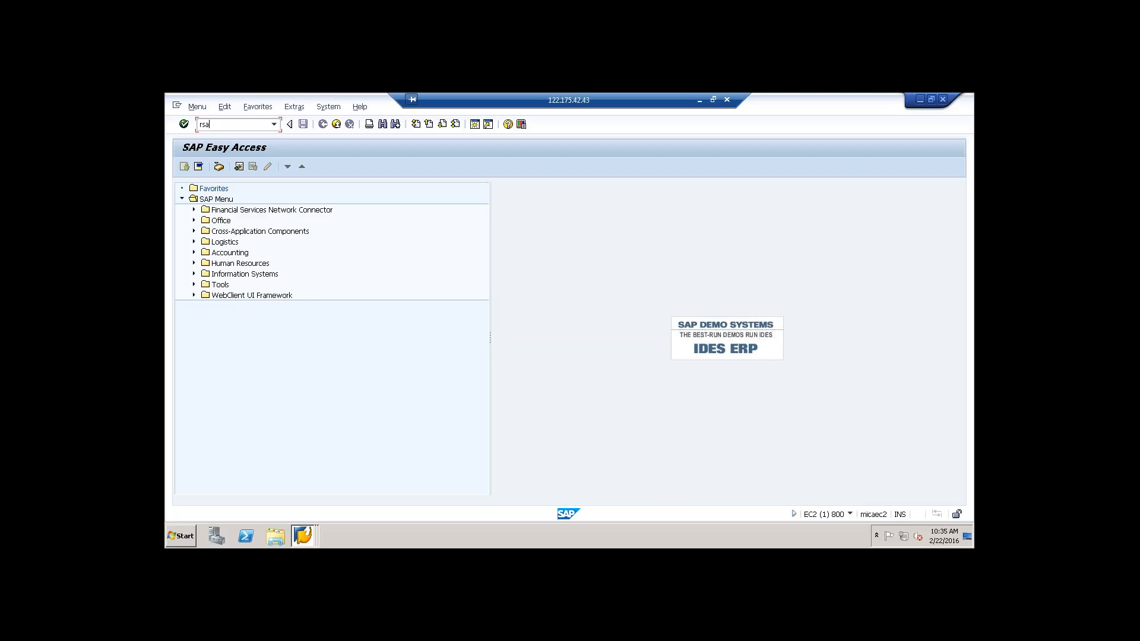
{"action": "type", "text": "3"}
{"action": "key", "text": "Return"}
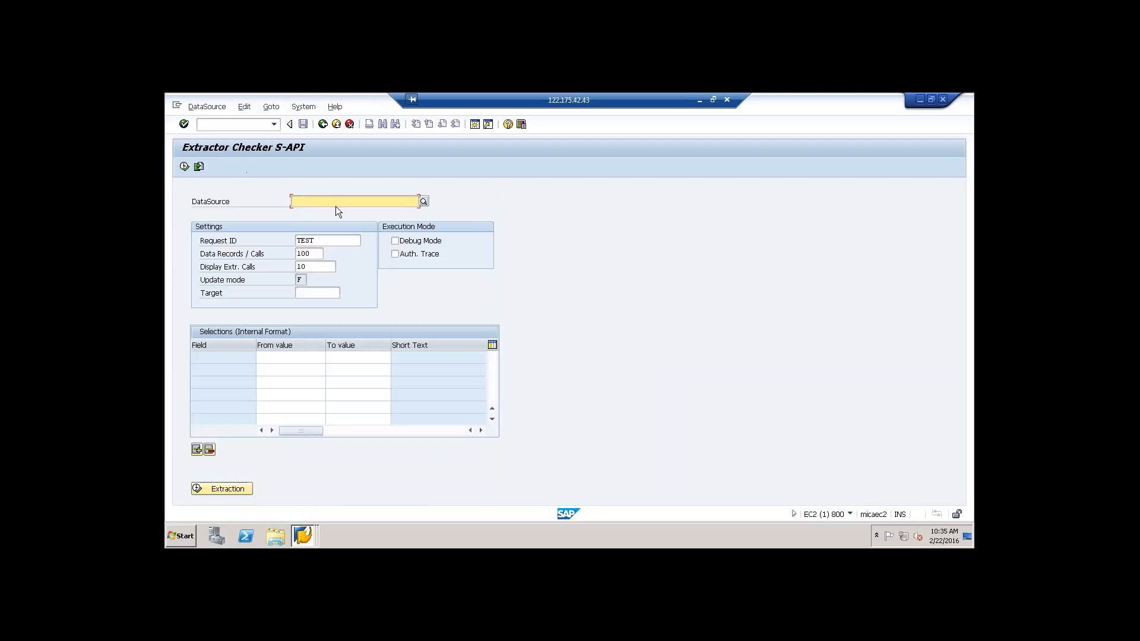
Step: Look up the DataSources matching zms* and choose ZMS_PURCHASING1 for the extraction check
{"action": "left_click", "coordinate": [340, 203]}
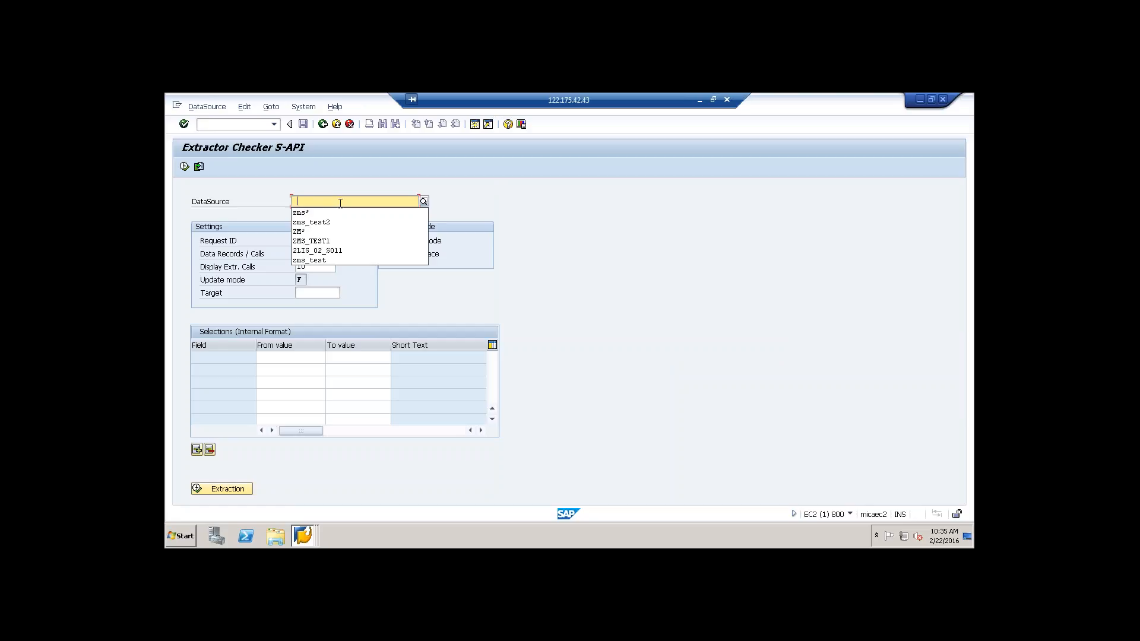
{"action": "key", "text": "BackSpace"}
{"action": "type", "text": "z"}
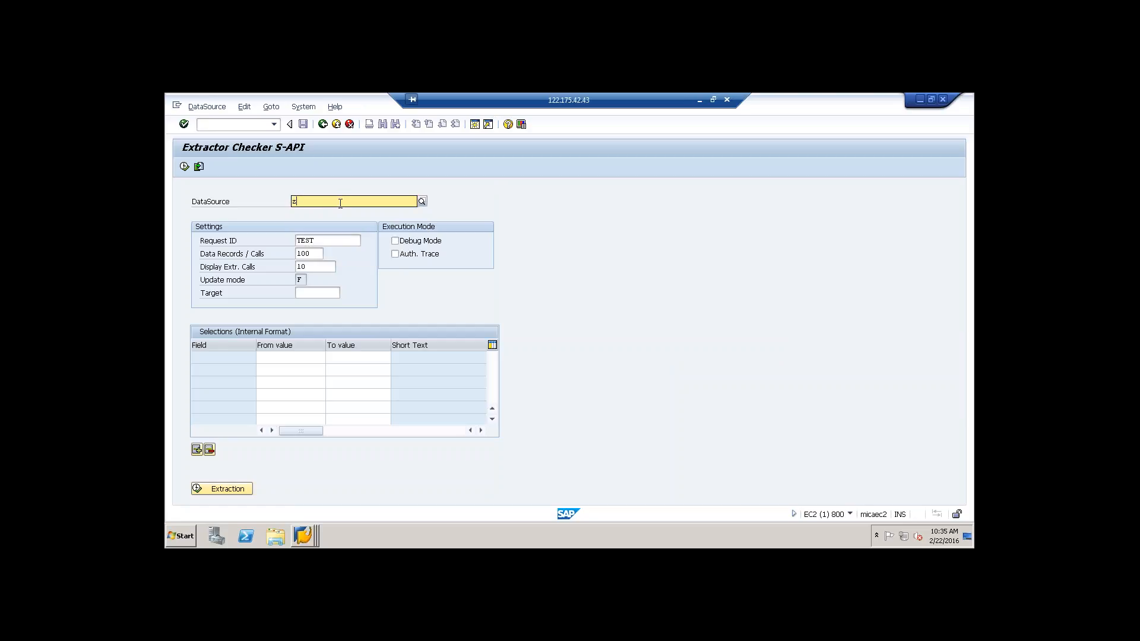
{"action": "type", "text": "ms*"}
{"action": "key", "text": "F4"}
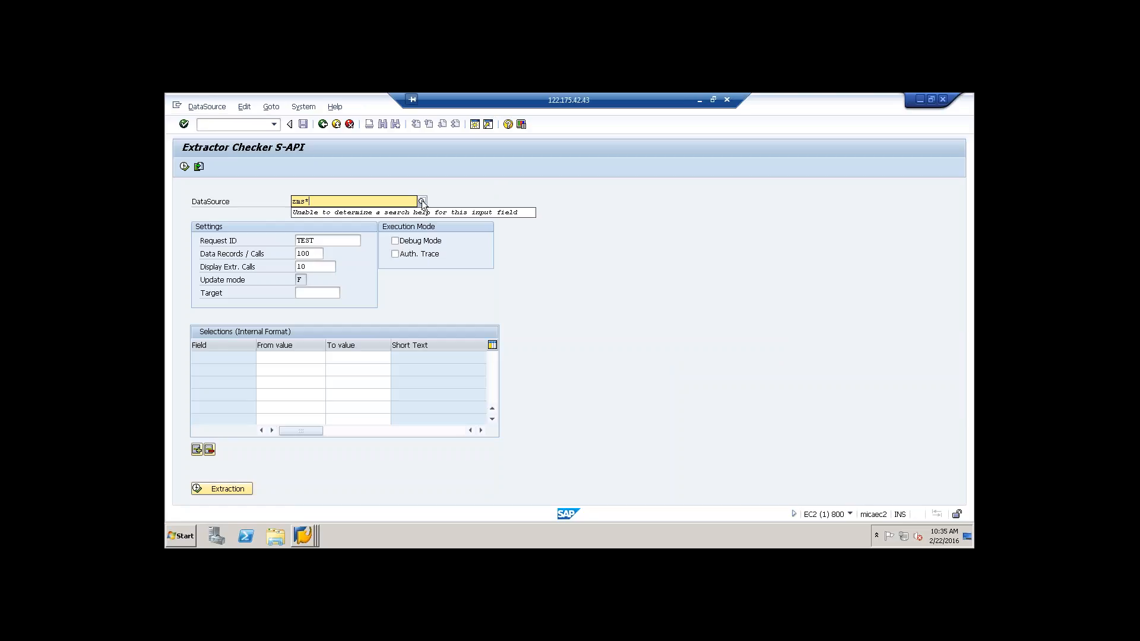
{"action": "left_click", "coordinate": [421, 201]}
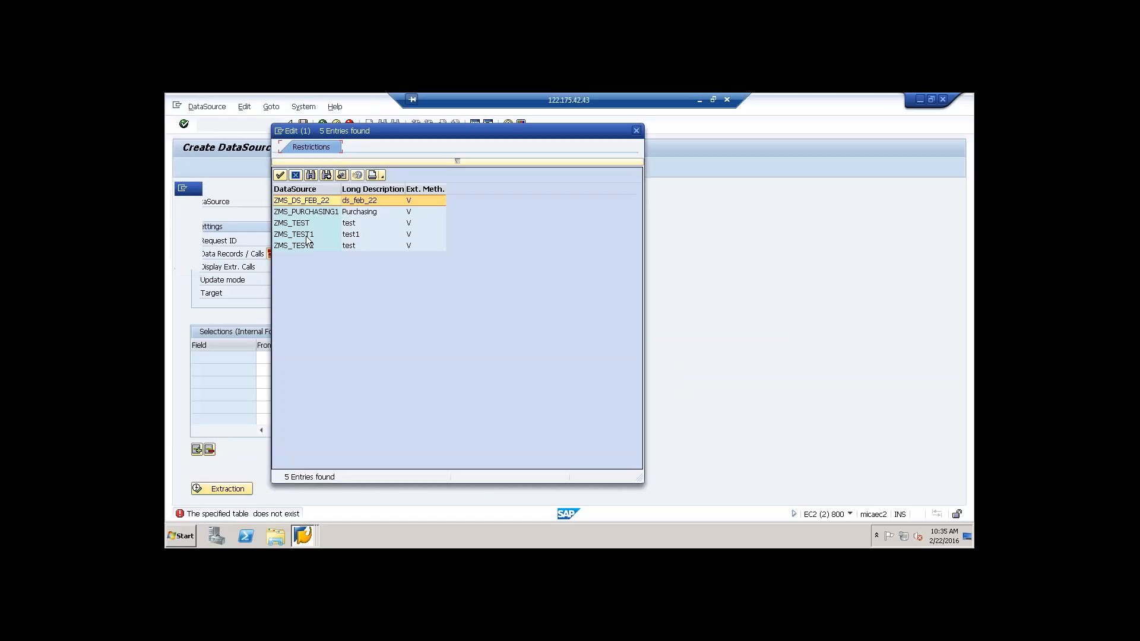
{"action": "double_click", "coordinate": [314, 212]}
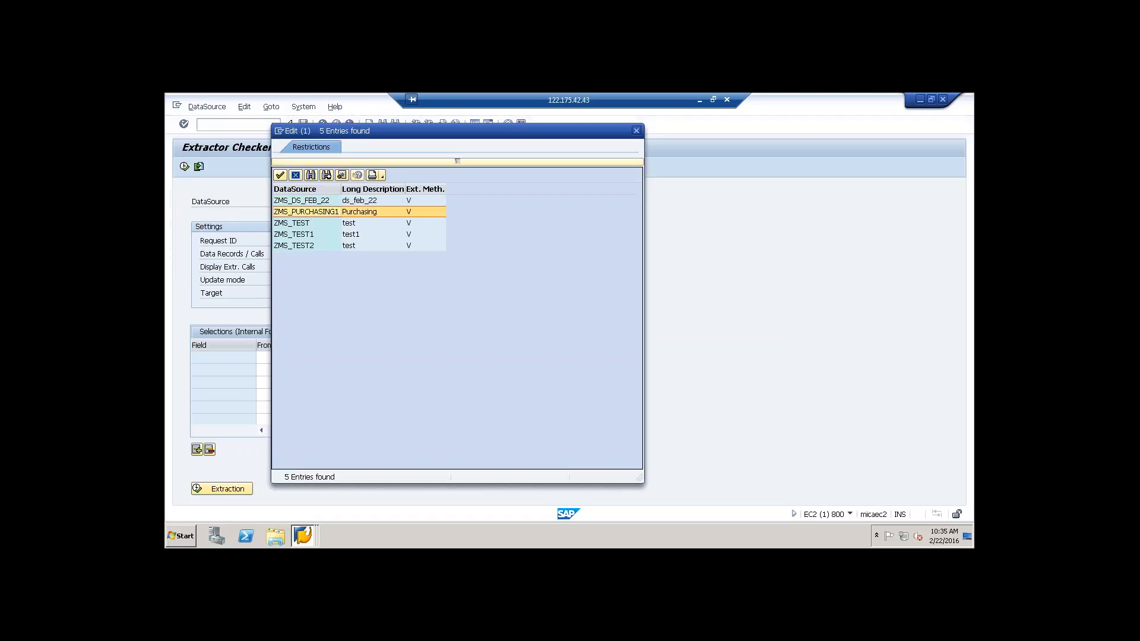
Step: Run the test extraction of ZMS_PURCHASING1 and display the extracted records in the ALV grid
{"action": "left_click", "coordinate": [225, 489]}
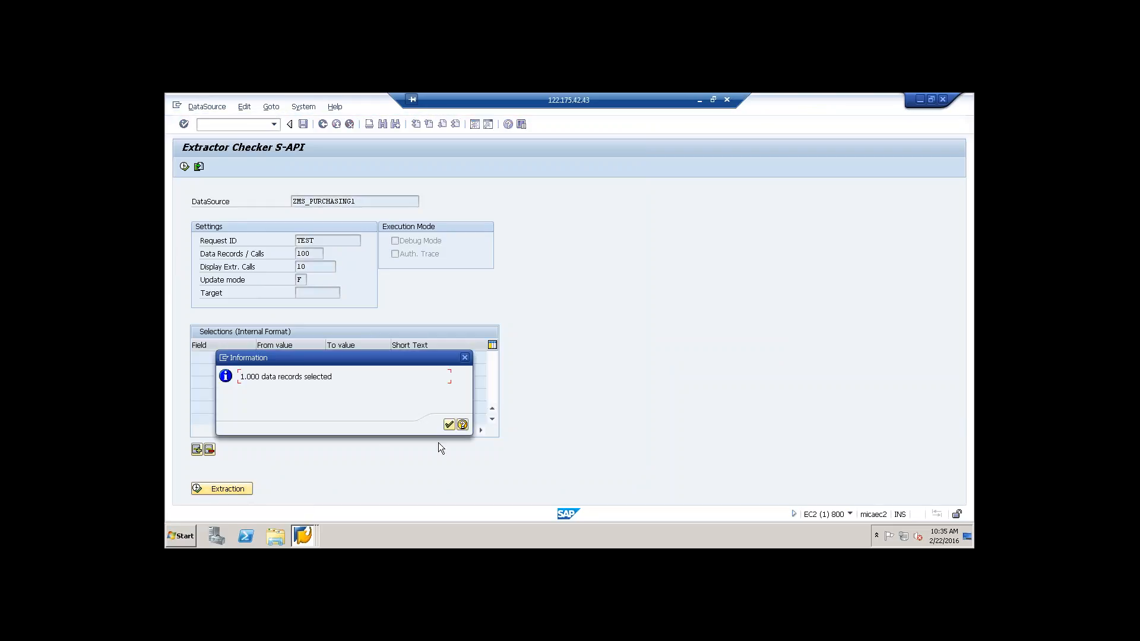
{"action": "left_click", "coordinate": [449, 425]}
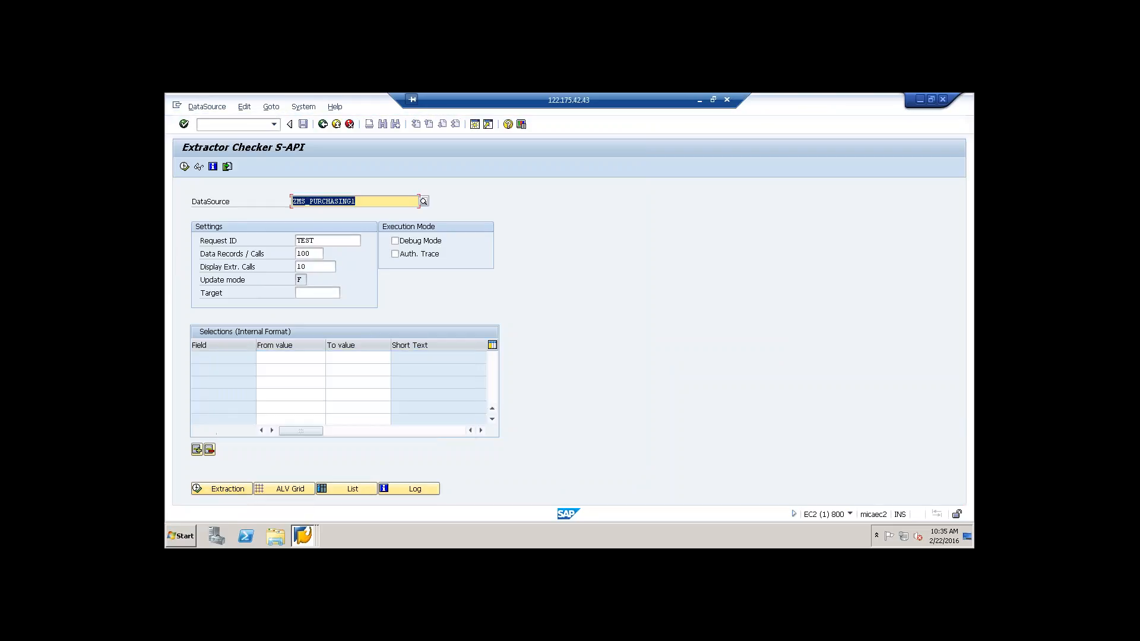
{"action": "left_click", "coordinate": [284, 491]}
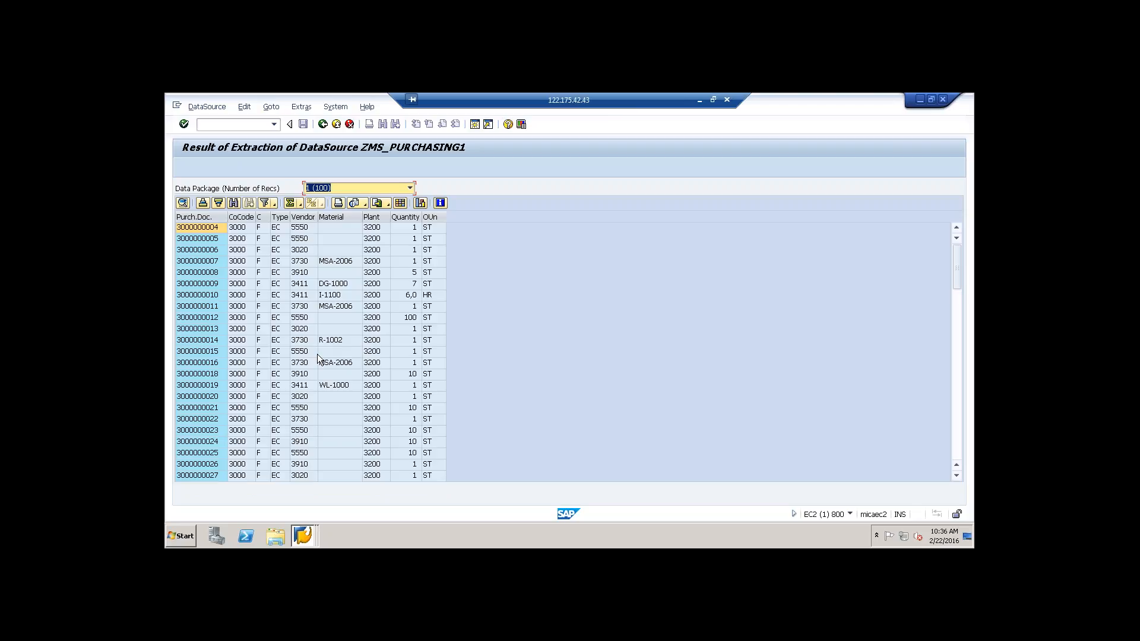
Step: Close the extraction result session and the leftover ZMS_PURCHASING creation session, logging off EC2 without saving
{"action": "left_click", "coordinate": [303, 536]}
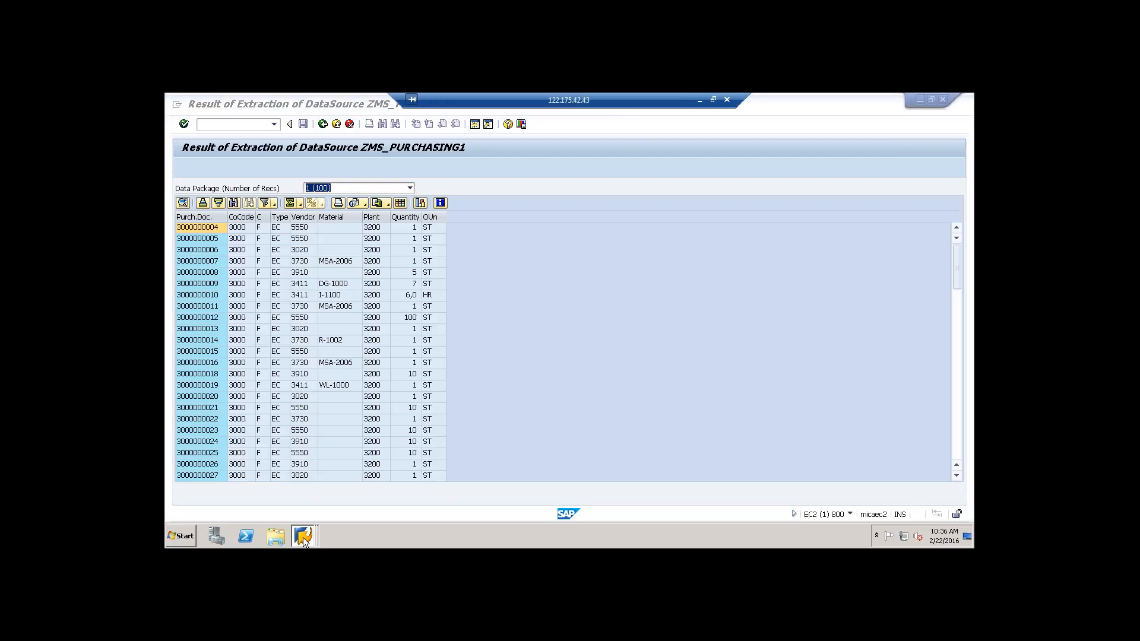
{"action": "left_click", "coordinate": [302, 536]}
{"action": "left_click", "coordinate": [302, 536]}
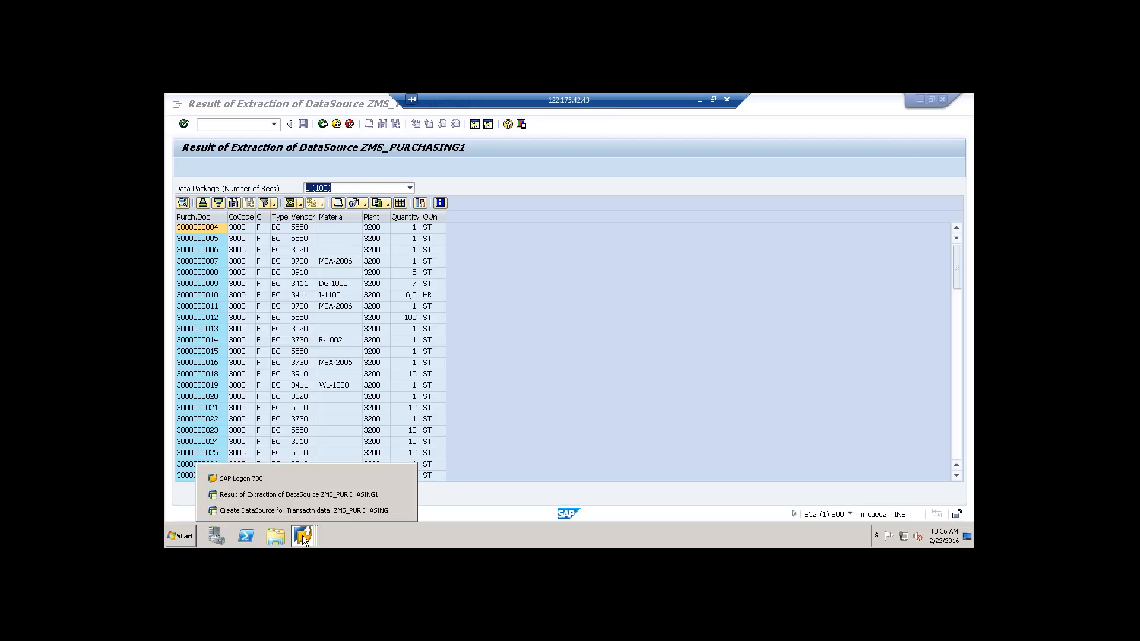
{"action": "left_click", "coordinate": [693, 228]}
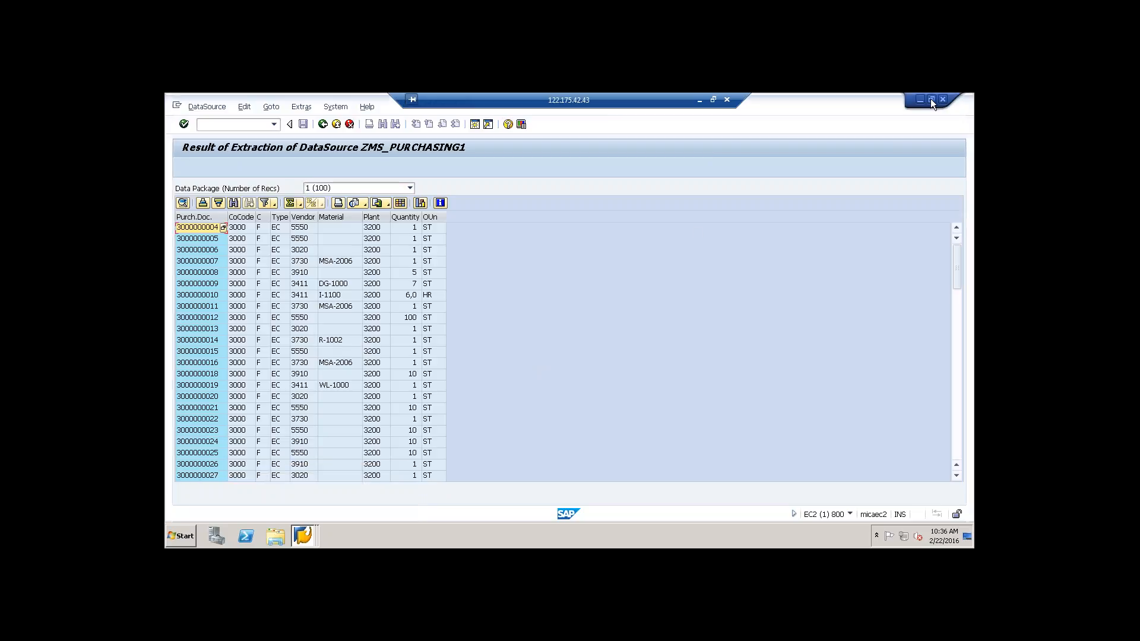
{"action": "left_click", "coordinate": [942, 99]}
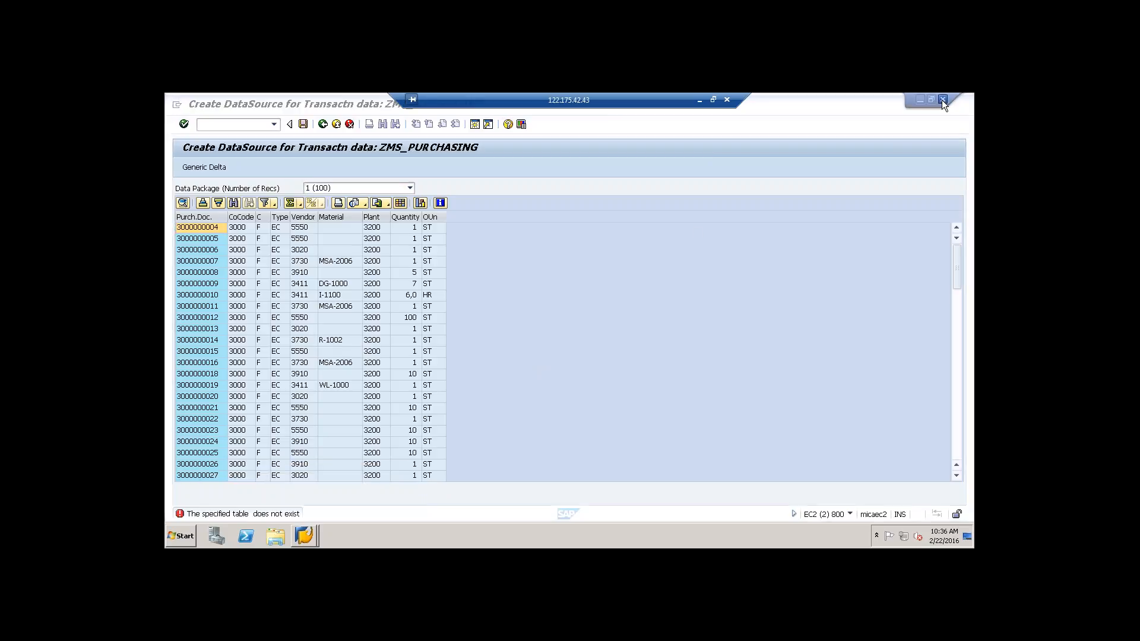
{"action": "left_click", "coordinate": [942, 99]}
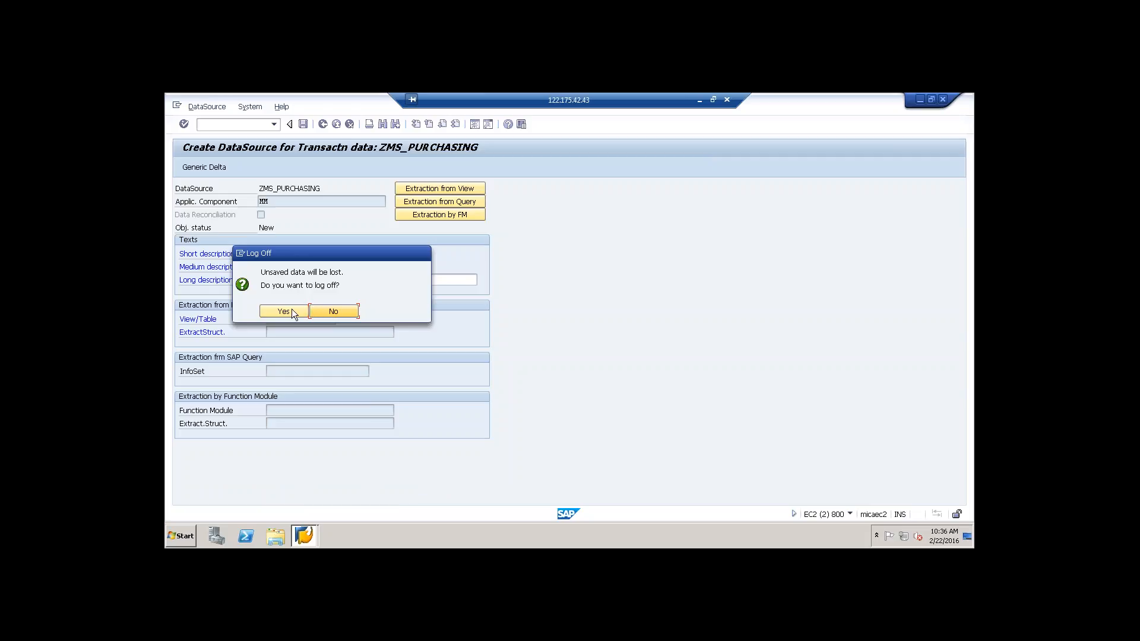
{"action": "left_click", "coordinate": [291, 310]}
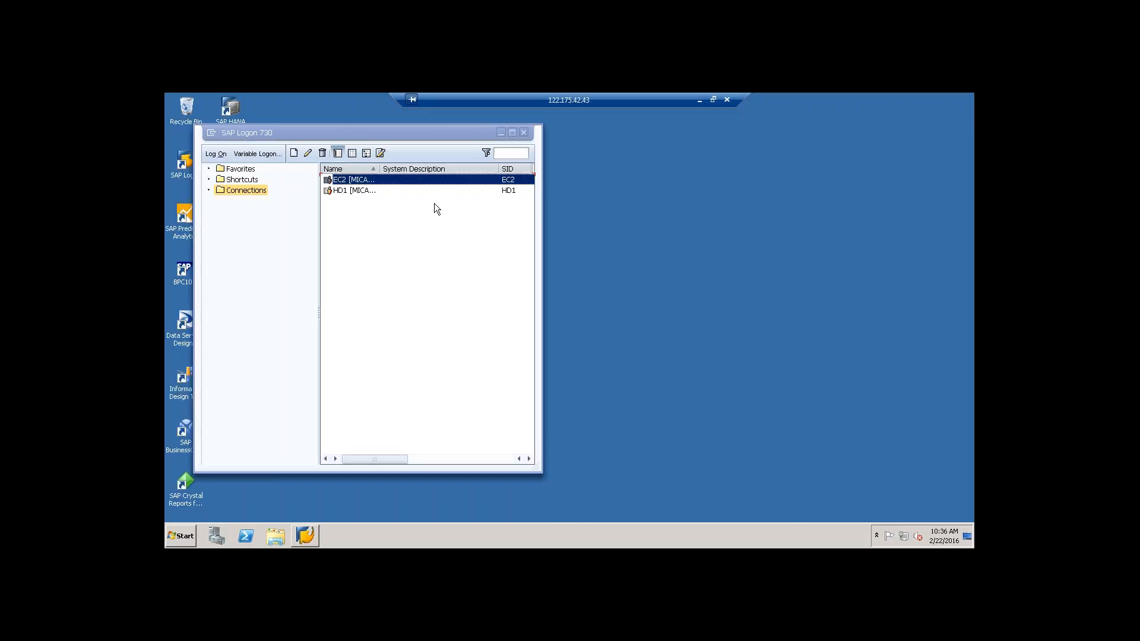
Step: Log on to system HD1 in client 001 with the account's user name and password
{"action": "left_click", "coordinate": [365, 191]}
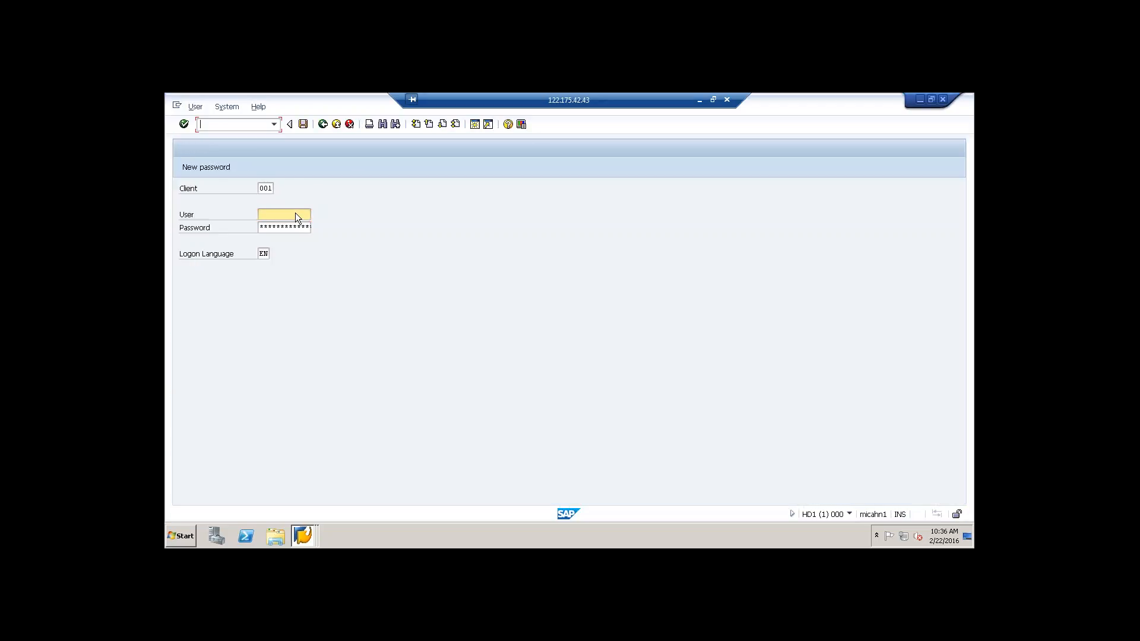
{"action": "left_click", "coordinate": [295, 214]}
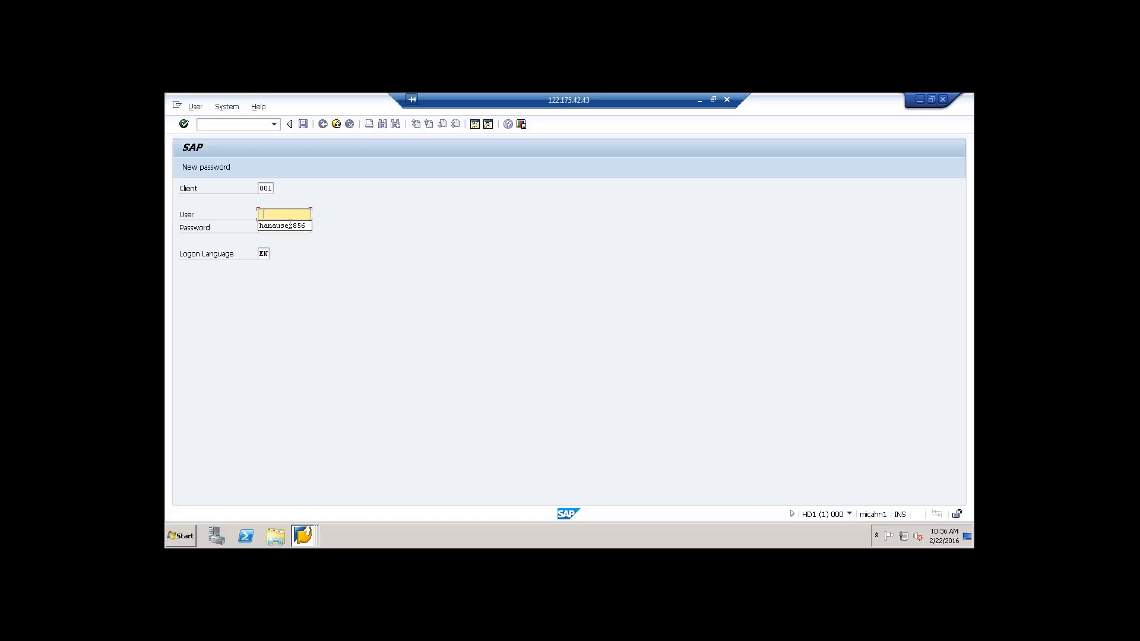
{"action": "left_click", "coordinate": [289, 226]}
{"action": "left_click", "coordinate": [289, 230]}
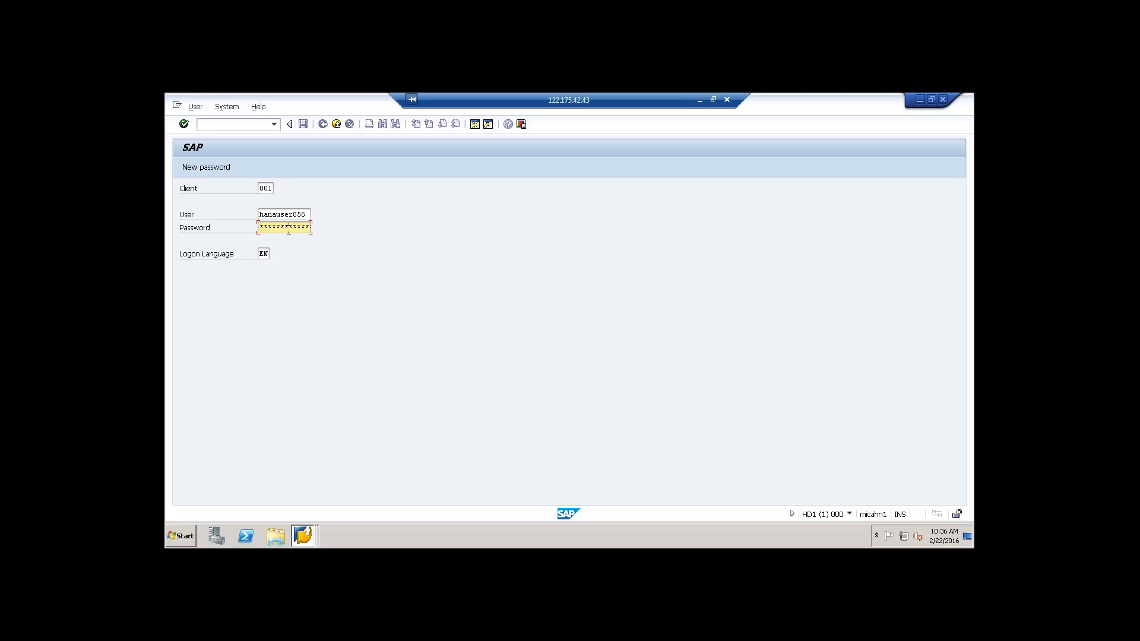
{"action": "key", "text": "Return"}
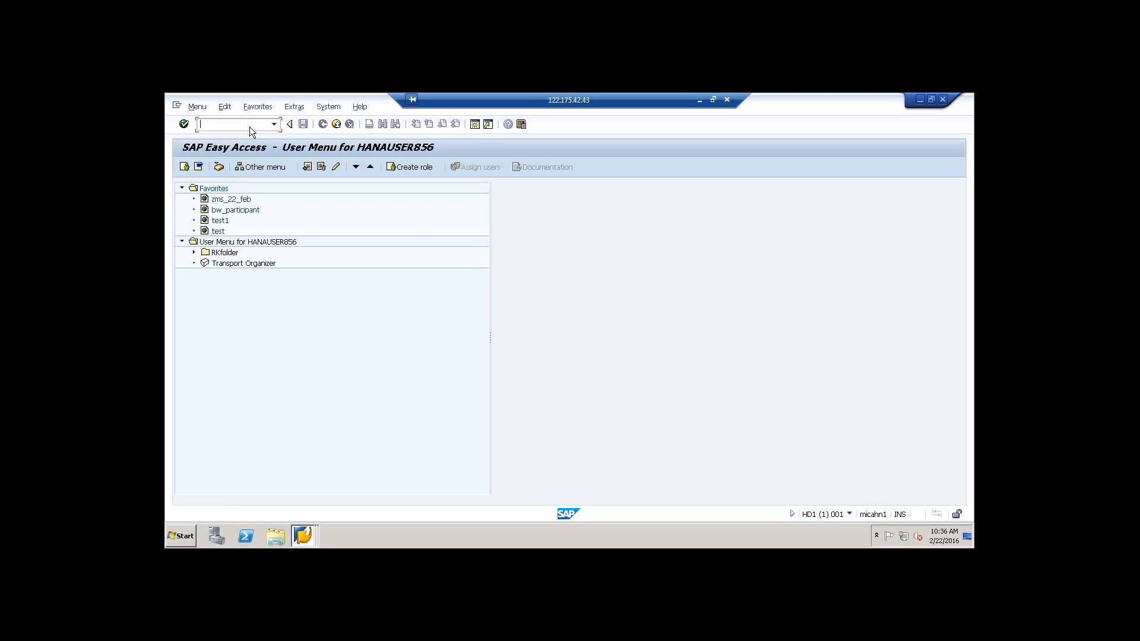
Step: Start the Data Warehousing Workbench with transaction RSA1 and show the DataSources tree
{"action": "type", "text": "rsa1"}
{"action": "key", "text": "Return"}
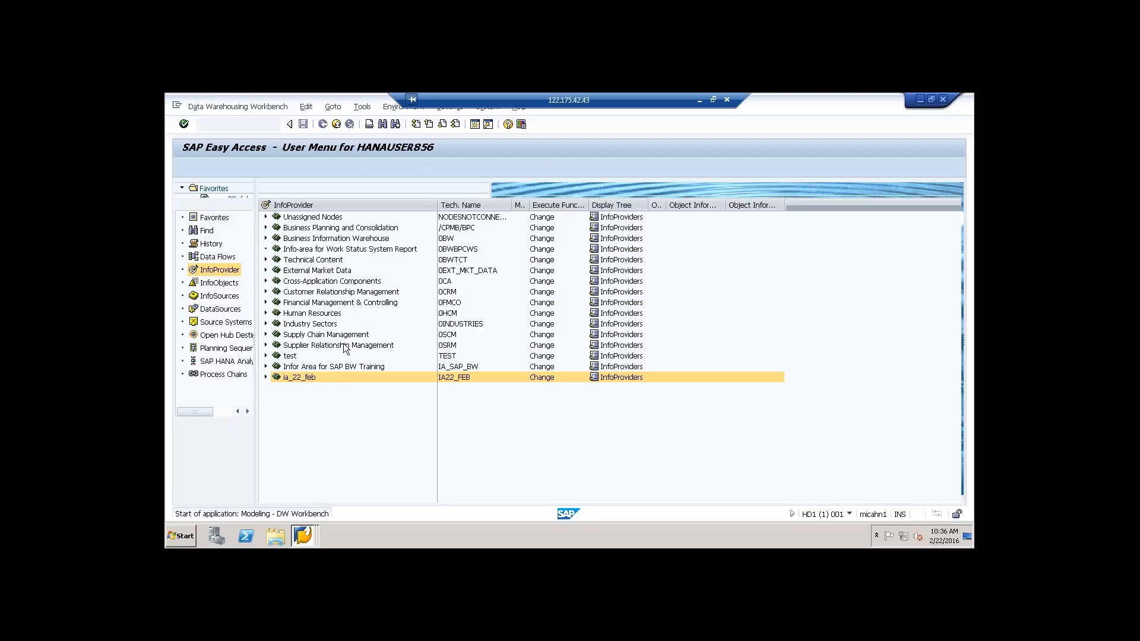
{"action": "left_click", "coordinate": [216, 310]}
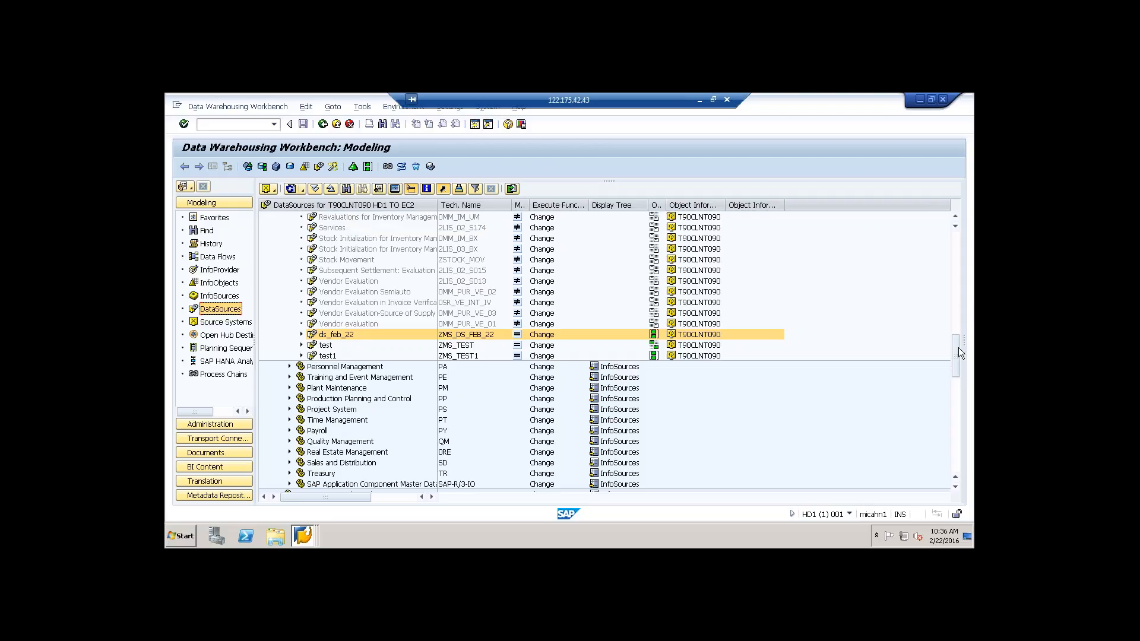
Step: Start metadata replication for the Materials Management application component of source system T90CLNT090
{"action": "left_click_drag", "start_coordinate": [954, 352], "coordinate": [960, 227]}
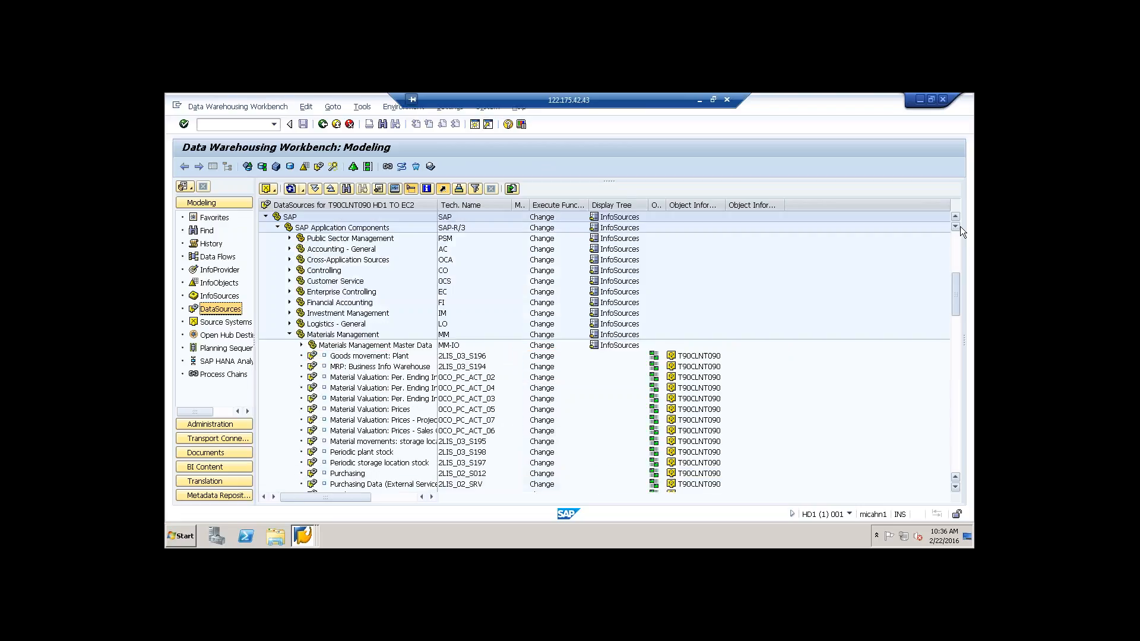
{"action": "left_click", "coordinate": [343, 336]}
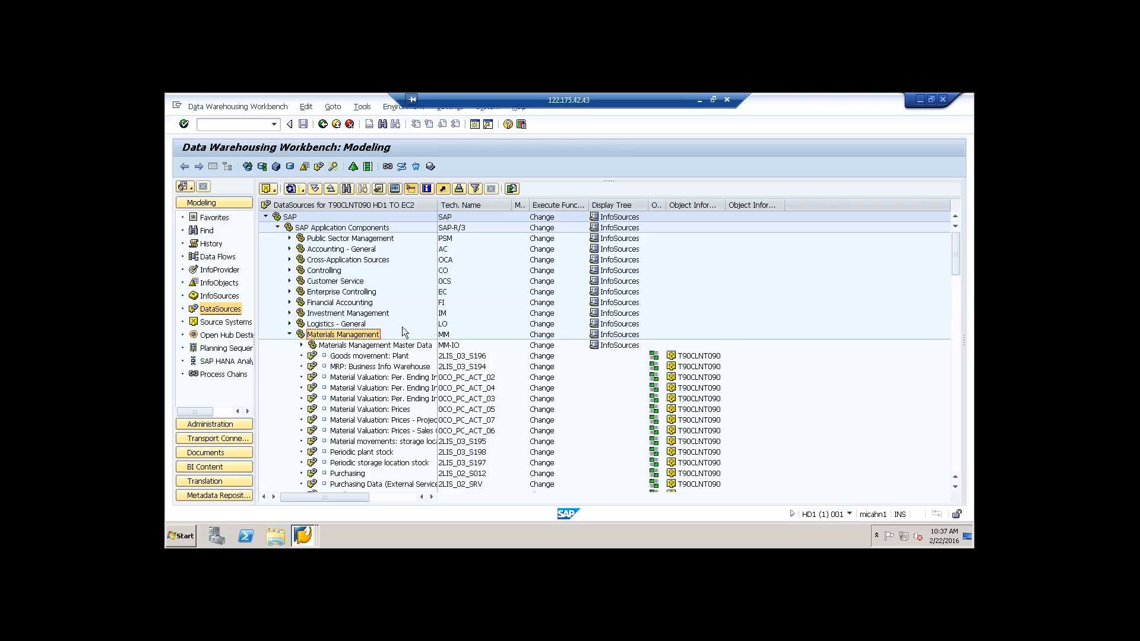
{"action": "left_click_drag", "start_coordinate": [954, 248], "coordinate": [953, 358]}
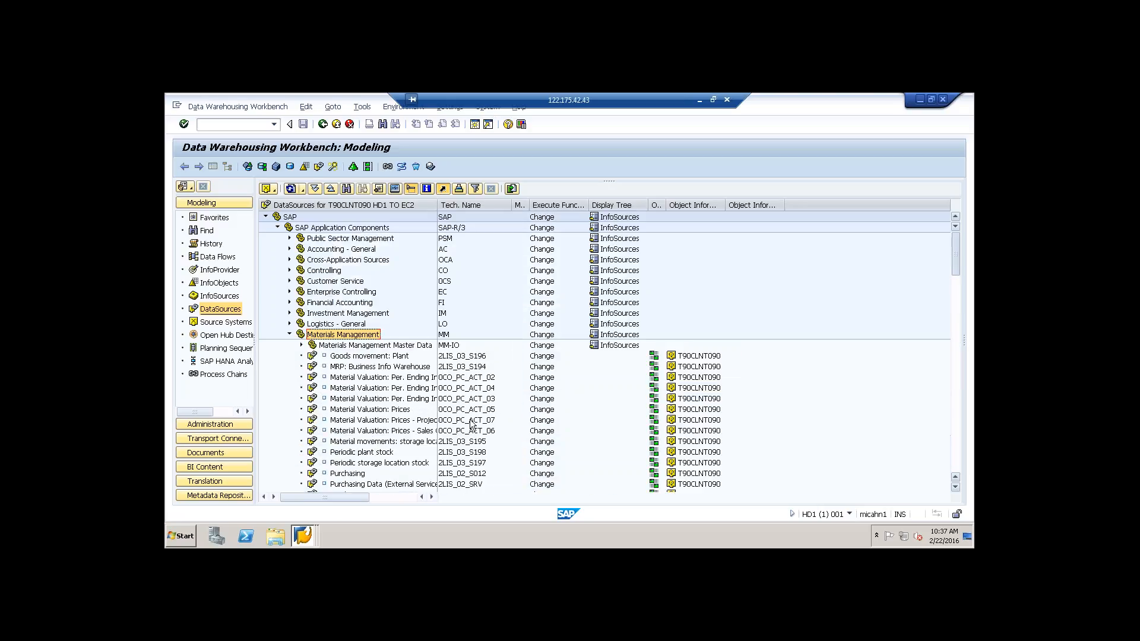
{"action": "right_click", "coordinate": [373, 337]}
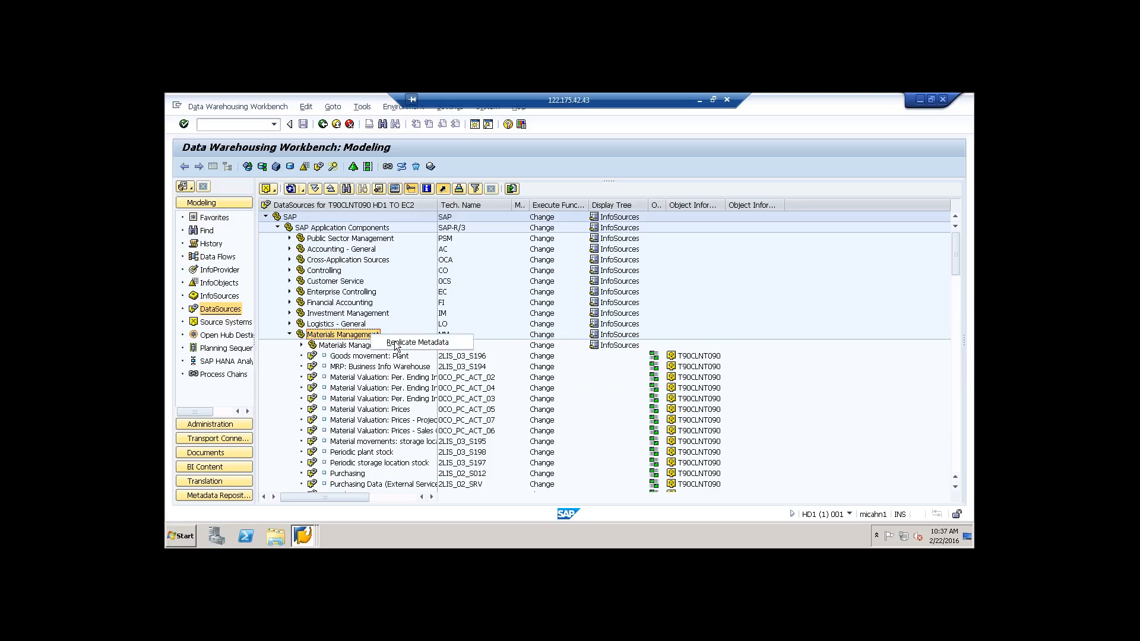
{"action": "left_click", "coordinate": [394, 342]}
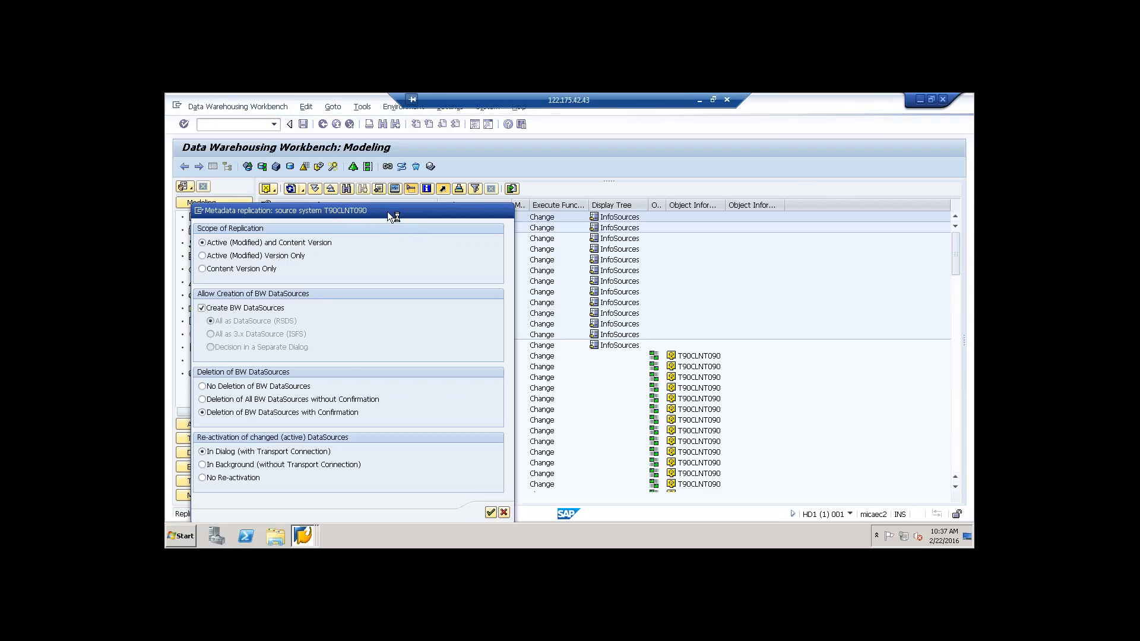
{"action": "left_click_drag", "start_coordinate": [394, 212], "coordinate": [584, 173]}
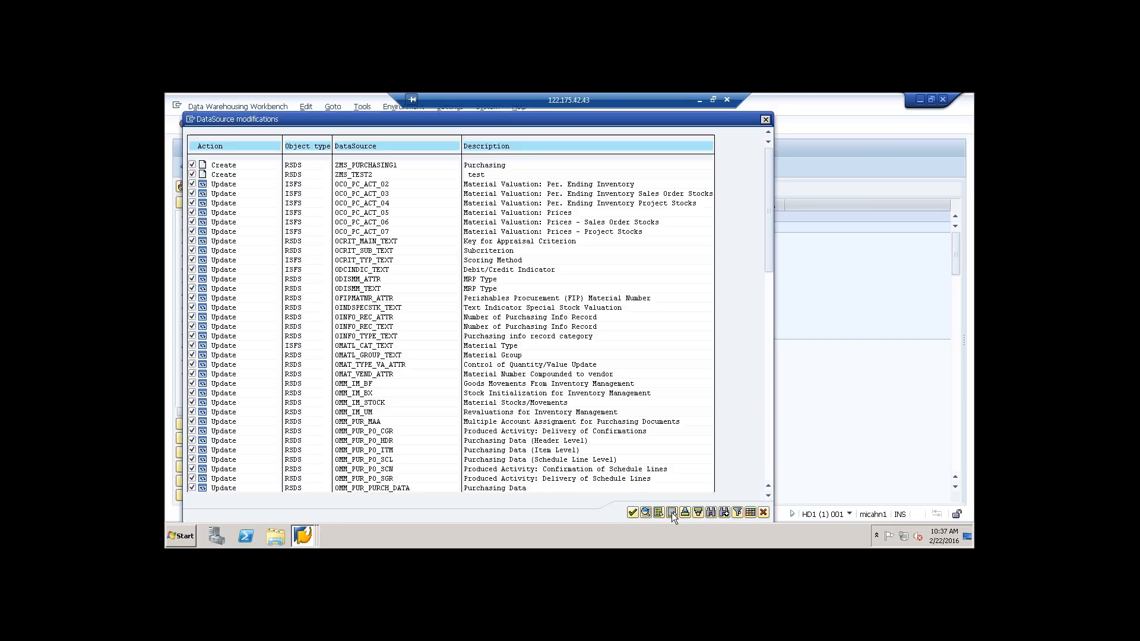
Step: Deselect all proposed DataSource modifications except creating ZMS_PURCHASING1, and carry out the replication
{"action": "left_click", "coordinate": [672, 511]}
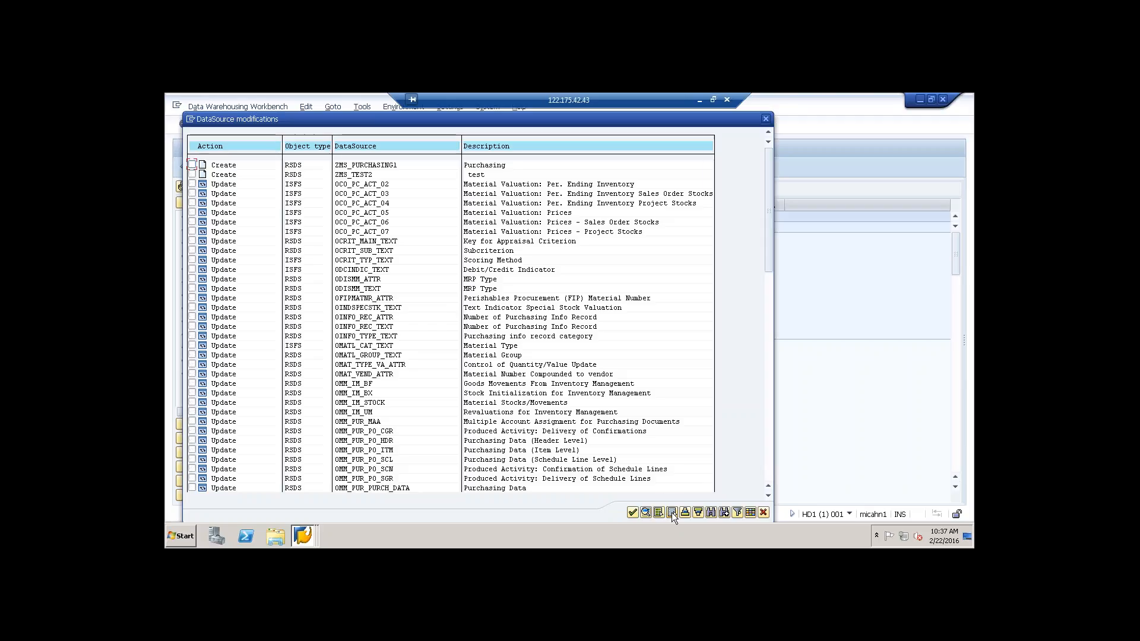
{"action": "left_click", "coordinate": [193, 165]}
{"action": "left_click", "coordinate": [633, 515]}
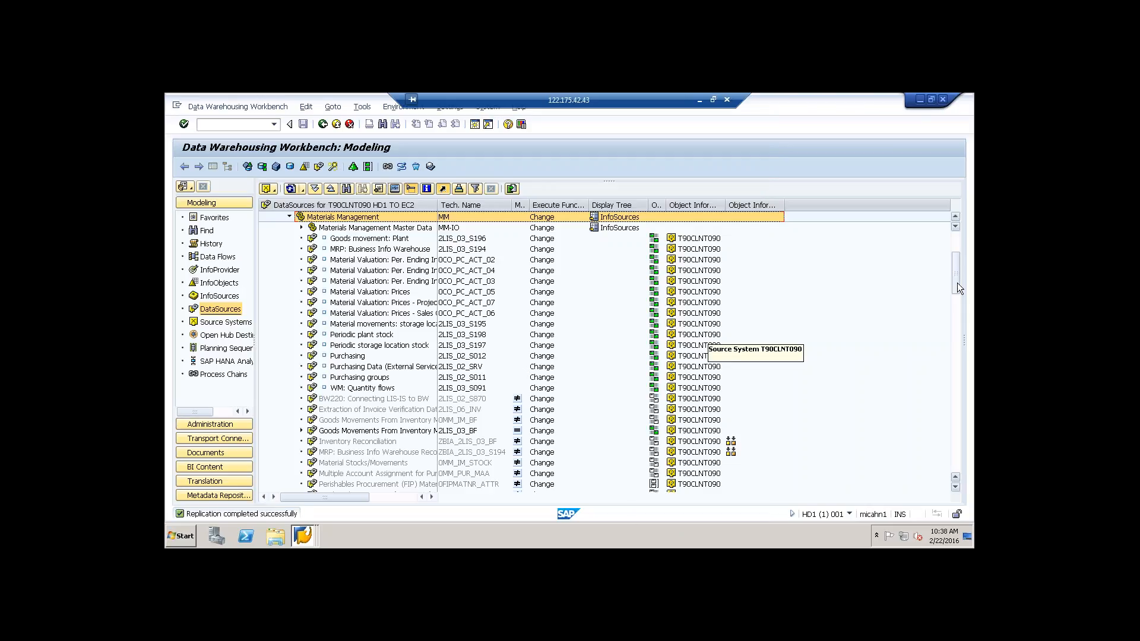
Step: Look through the Materials Management DataSources for ZMS_PURCHASING1, widening the description column to read the full names
{"action": "left_click_drag", "start_coordinate": [958, 305], "coordinate": [971, 345]}
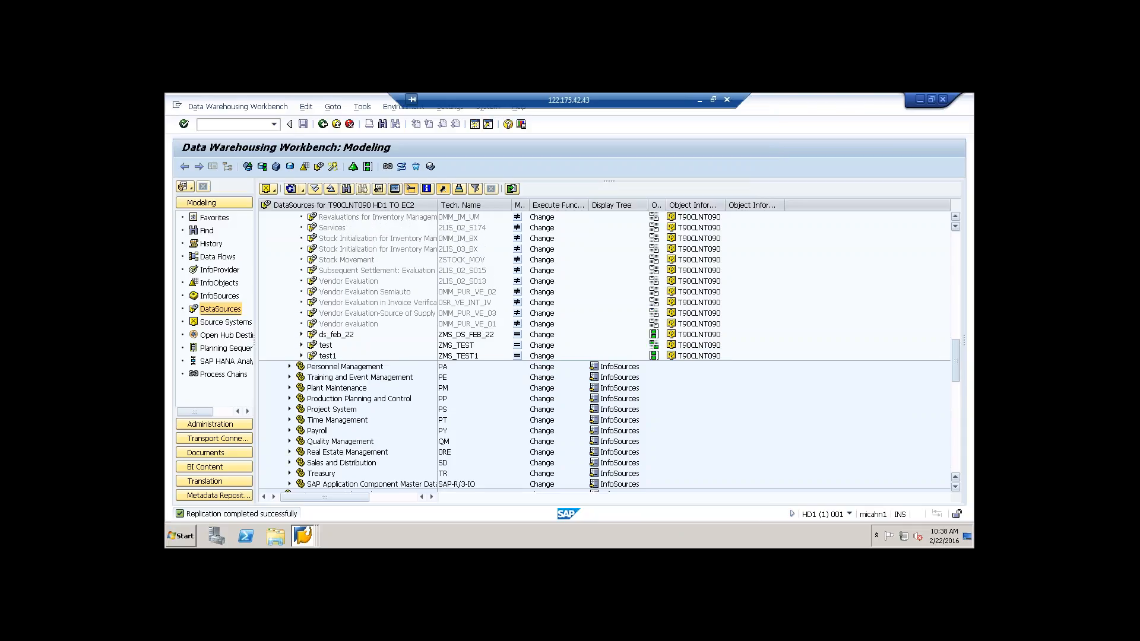
{"action": "left_click_drag", "start_coordinate": [971, 345], "coordinate": [972, 274]}
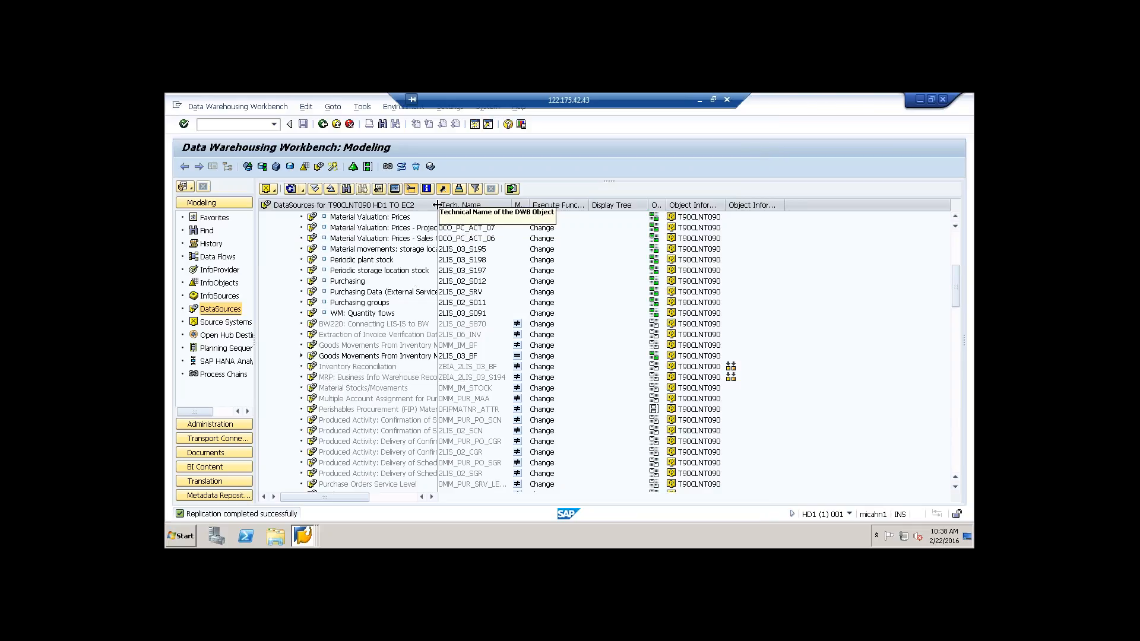
{"action": "left_click_drag", "start_coordinate": [438, 205], "coordinate": [502, 201]}
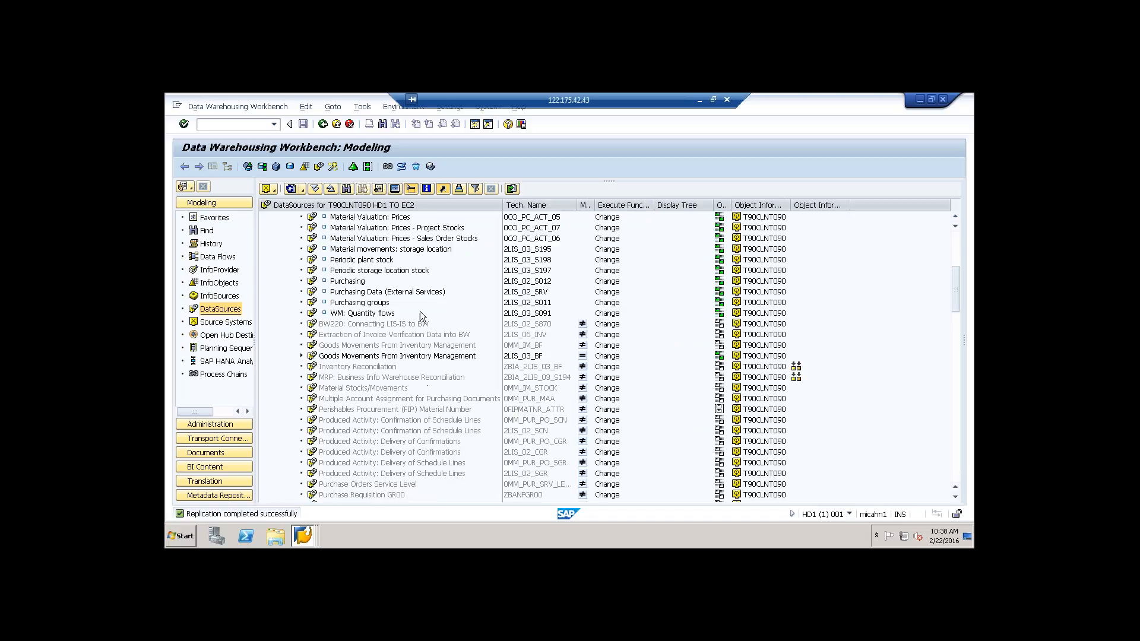
{"action": "left_click_drag", "start_coordinate": [954, 276], "coordinate": [961, 251]}
{"action": "scroll", "coordinate": [961, 251], "scroll_direction": "up", "scroll_amount": 1}
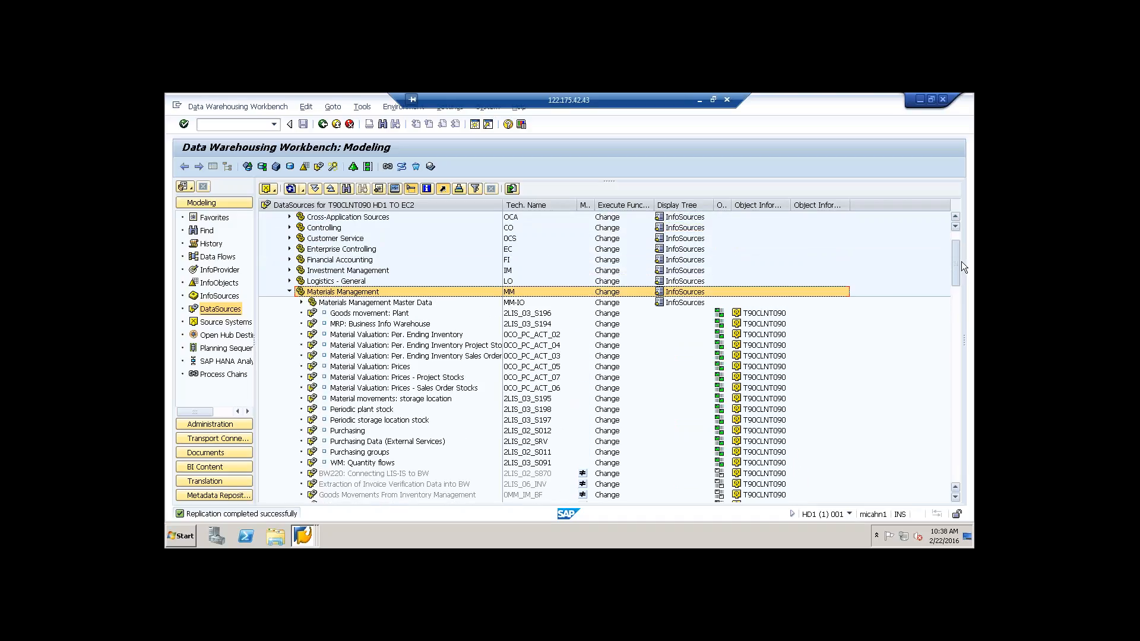
{"action": "left_click_drag", "start_coordinate": [961, 262], "coordinate": [956, 341]}
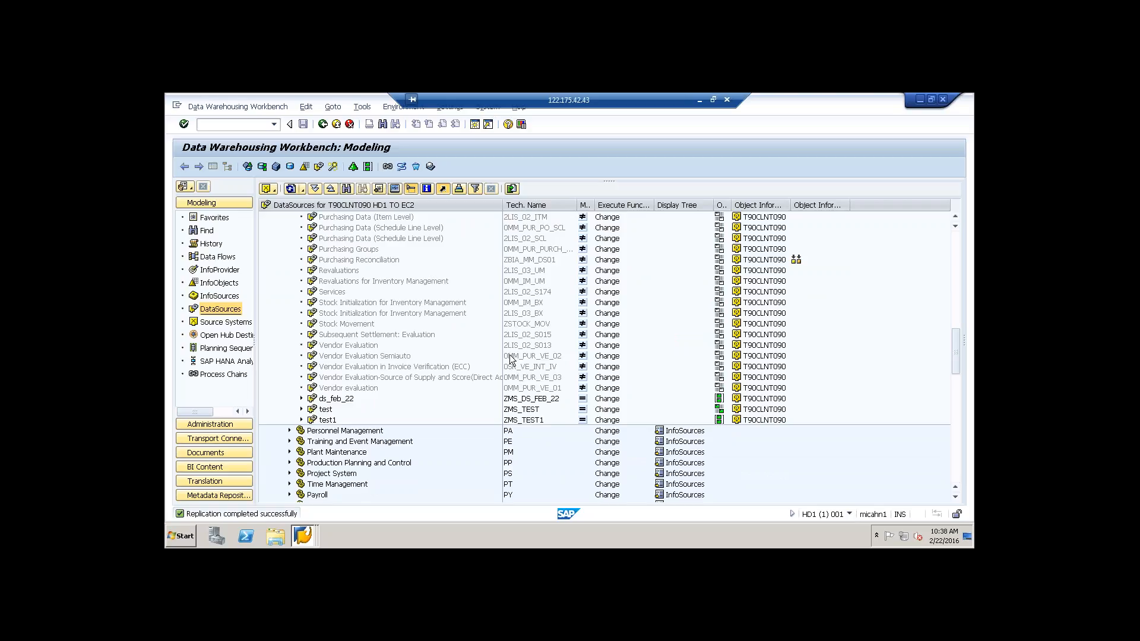
Step: Refresh the Materials Management subtree and locate the replicated DataSource ZMS_PURCHASING1
{"action": "left_click", "coordinate": [291, 189]}
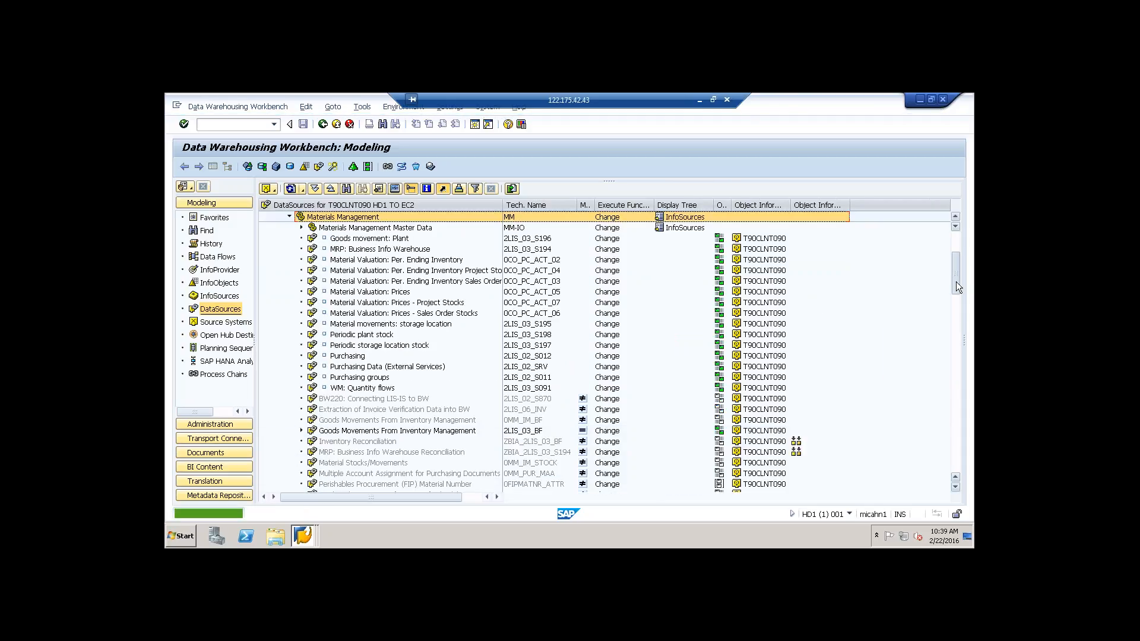
{"action": "scroll", "coordinate": [956, 286], "scroll_direction": "down", "scroll_amount": 4}
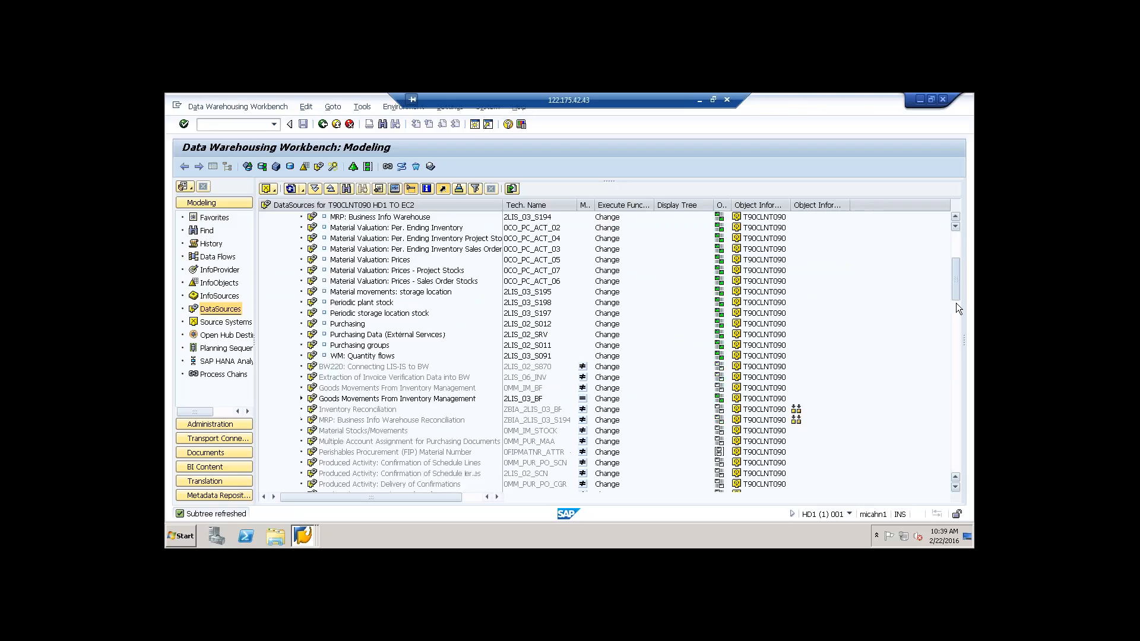
{"action": "scroll", "coordinate": [953, 327], "scroll_direction": "down", "scroll_amount": 8}
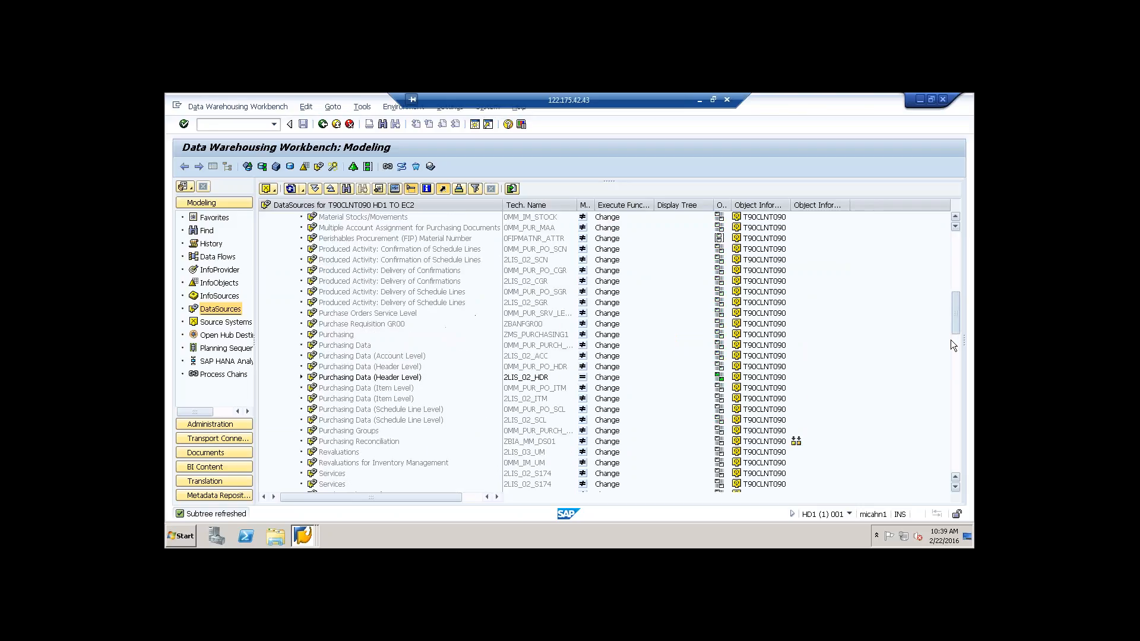
{"action": "scroll", "coordinate": [950, 359], "scroll_direction": "down", "scroll_amount": 3}
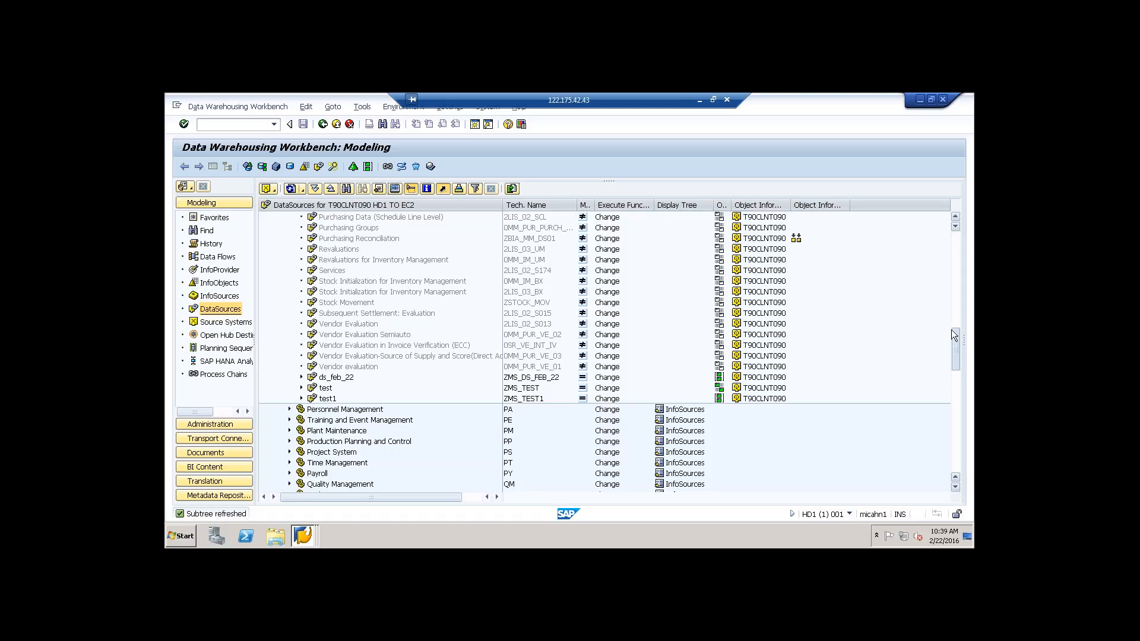
{"action": "scroll", "coordinate": [951, 327], "scroll_direction": "up", "scroll_amount": 6}
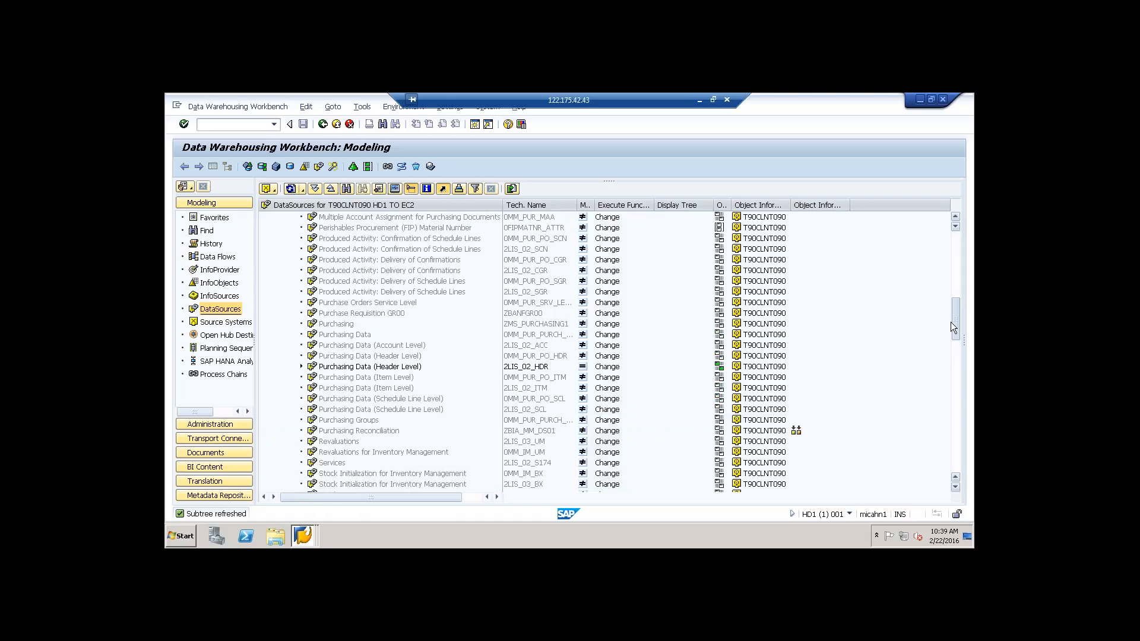
Step: Open DataSource ZMS_PURCHASING1 for editing and activate it
{"action": "double_click", "coordinate": [340, 325]}
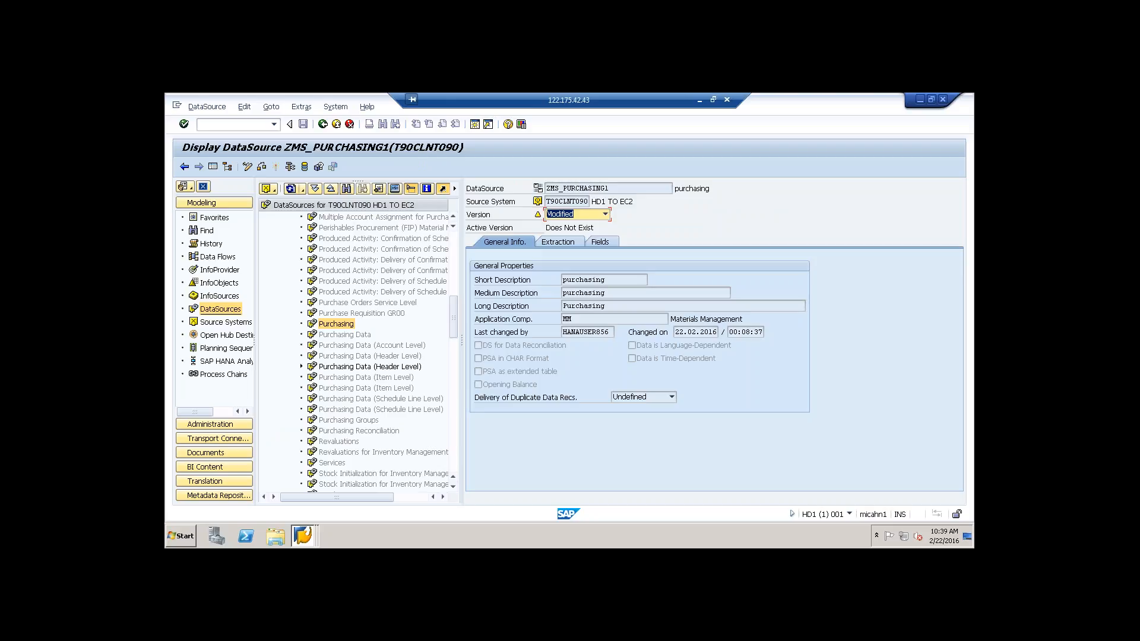
{"action": "left_click", "coordinate": [249, 168]}
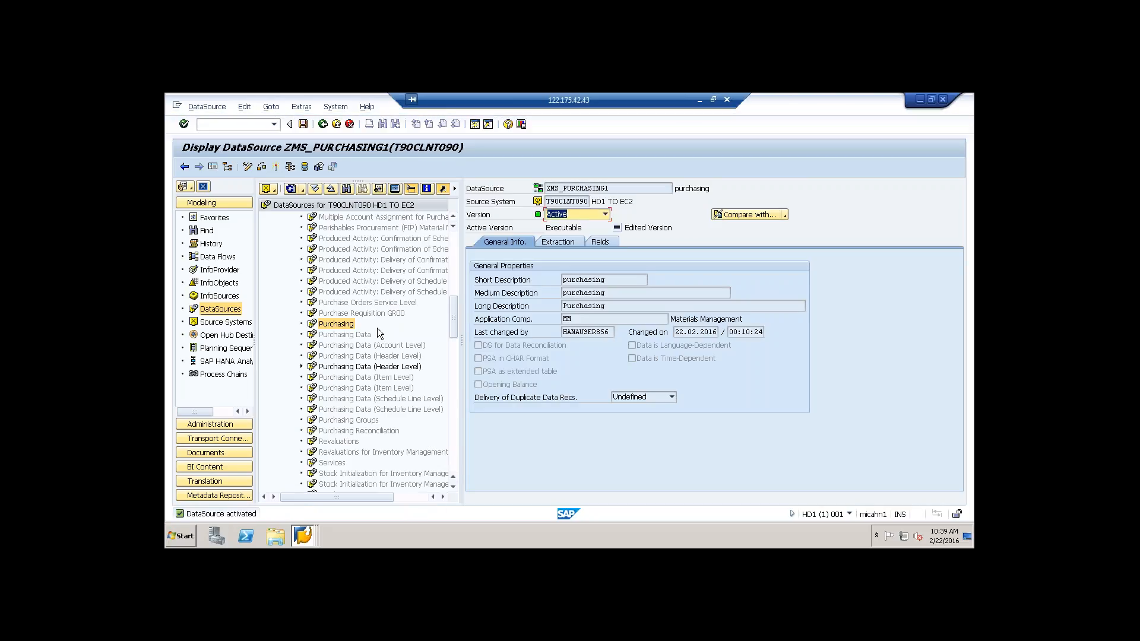
Step: Create an InfoPackage with the description ip_purchasing for DataSource ZMS_PURCHASING1
{"action": "right_click", "coordinate": [343, 325]}
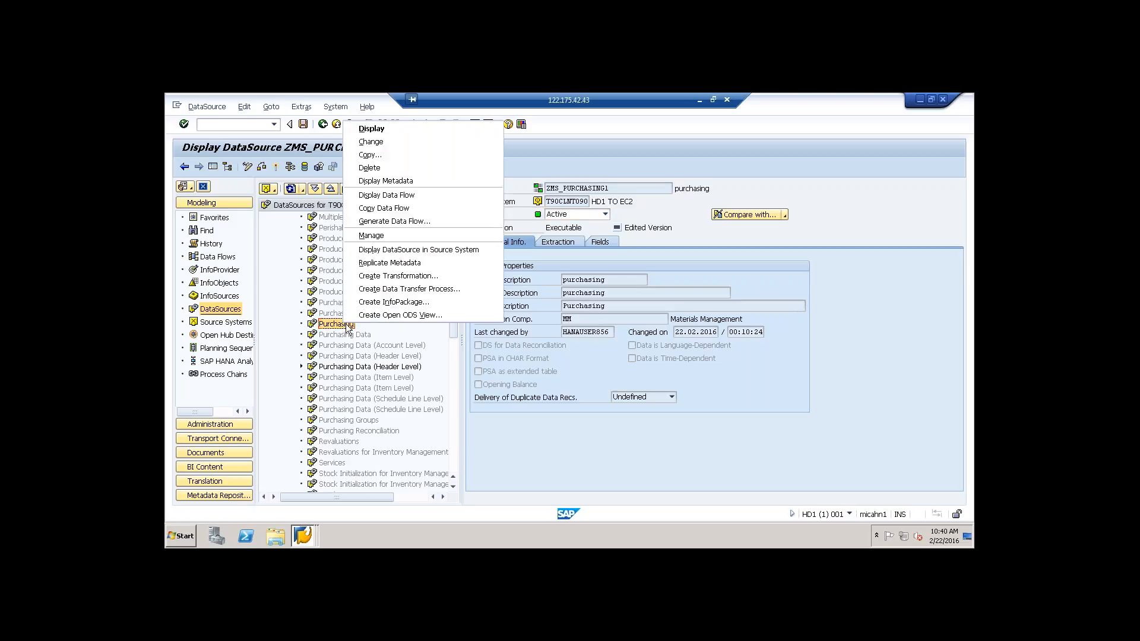
{"action": "left_click", "coordinate": [414, 301]}
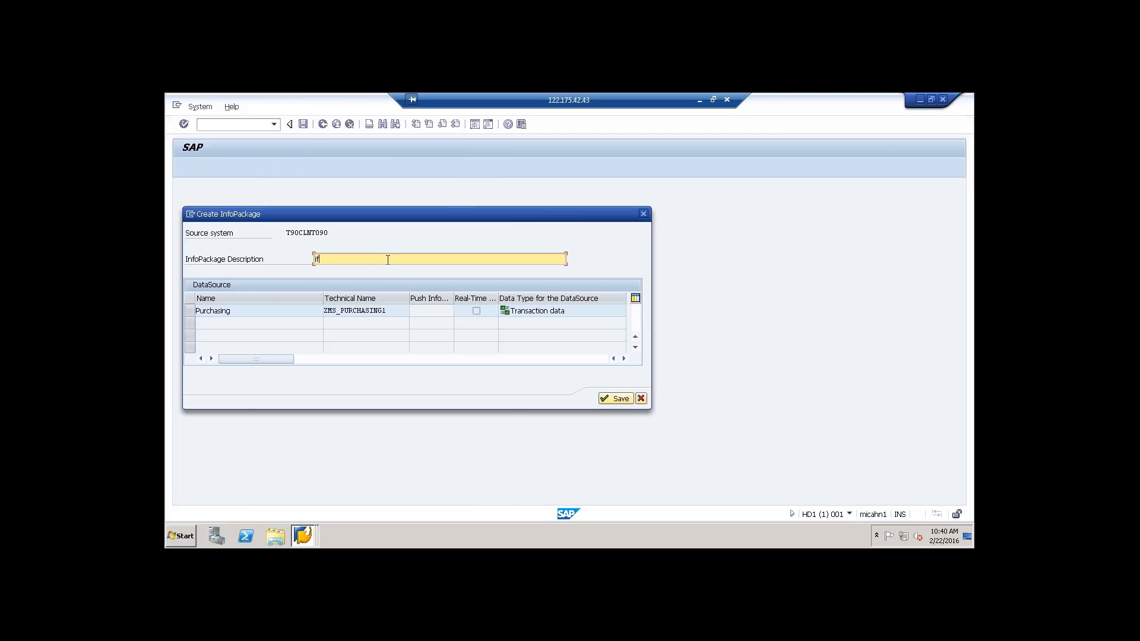
{"action": "type", "text": "ip"}
{"action": "type", "text": "_purchasing"}
{"action": "left_click", "coordinate": [618, 399]}
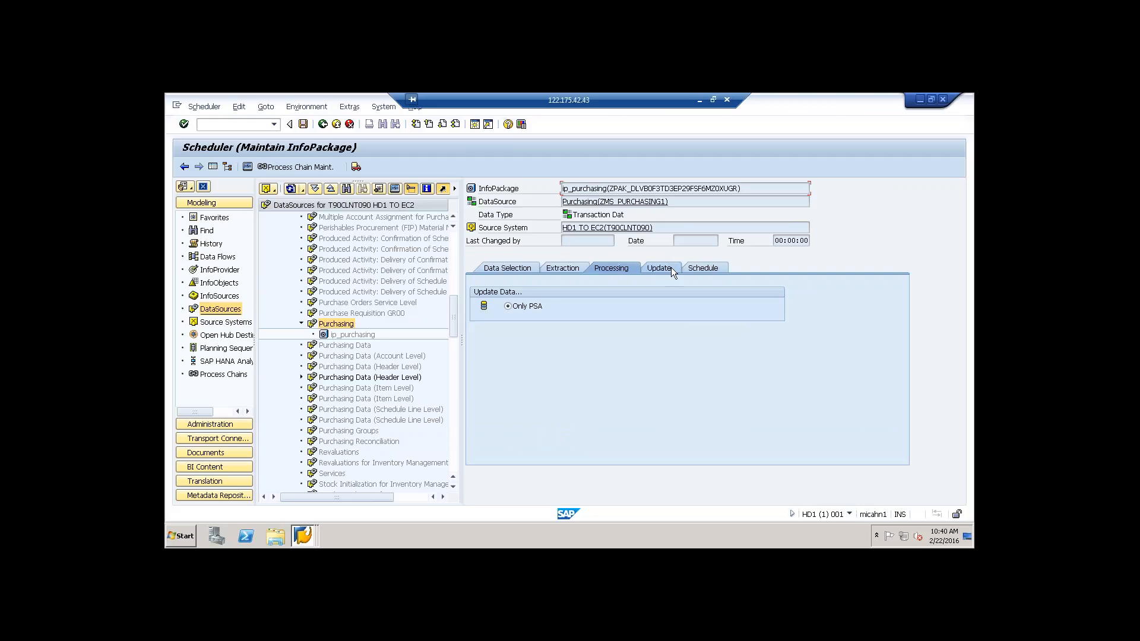
Step: Start the ip_purchasing data load immediately and check the load request's status in the monitor, refreshing its details
{"action": "left_click", "coordinate": [704, 269]}
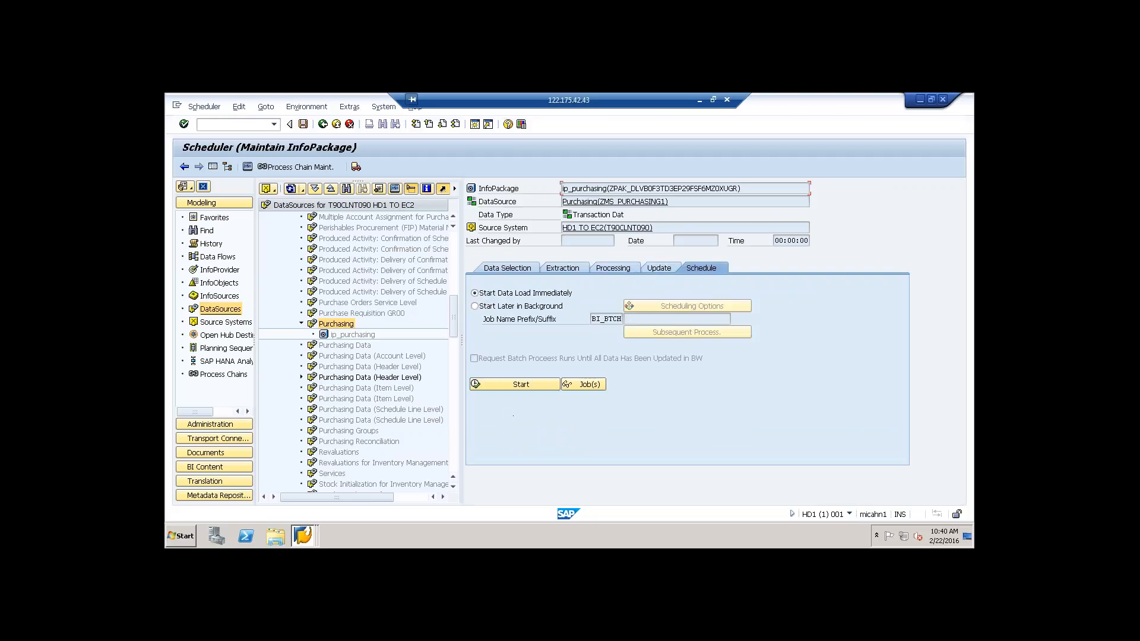
{"action": "left_click", "coordinate": [515, 384]}
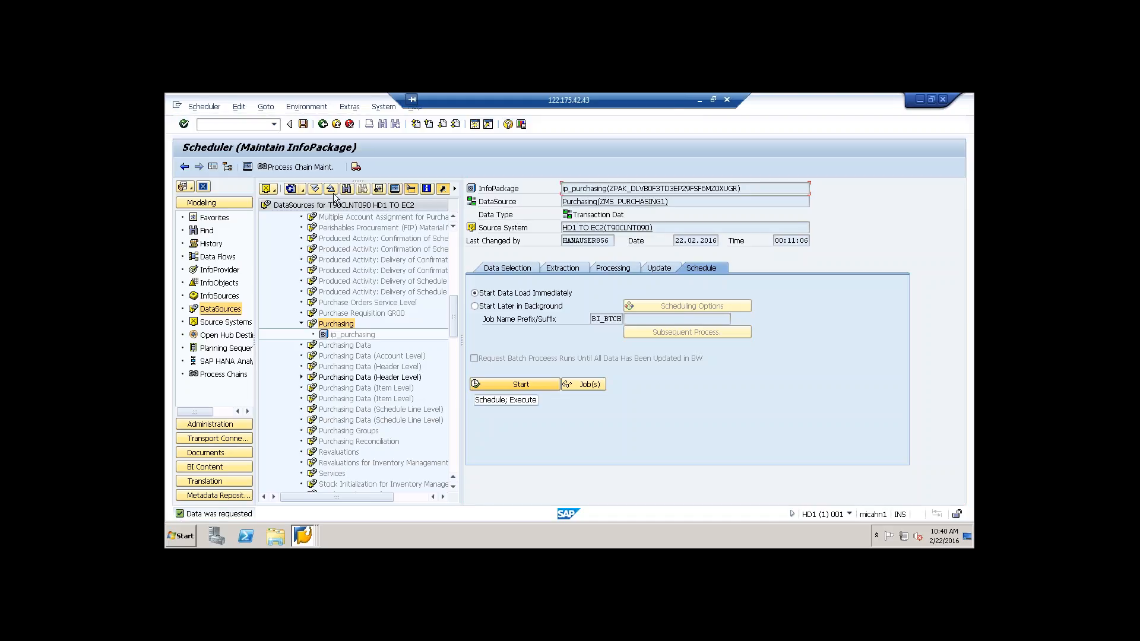
{"action": "left_click", "coordinate": [247, 168]}
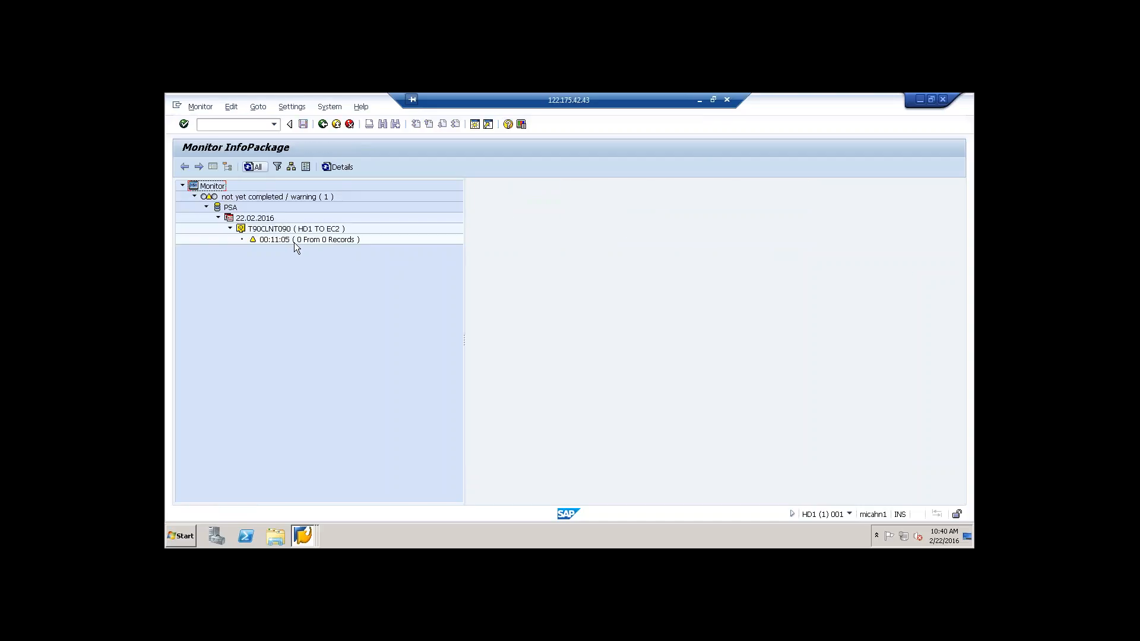
{"action": "left_click", "coordinate": [297, 241]}
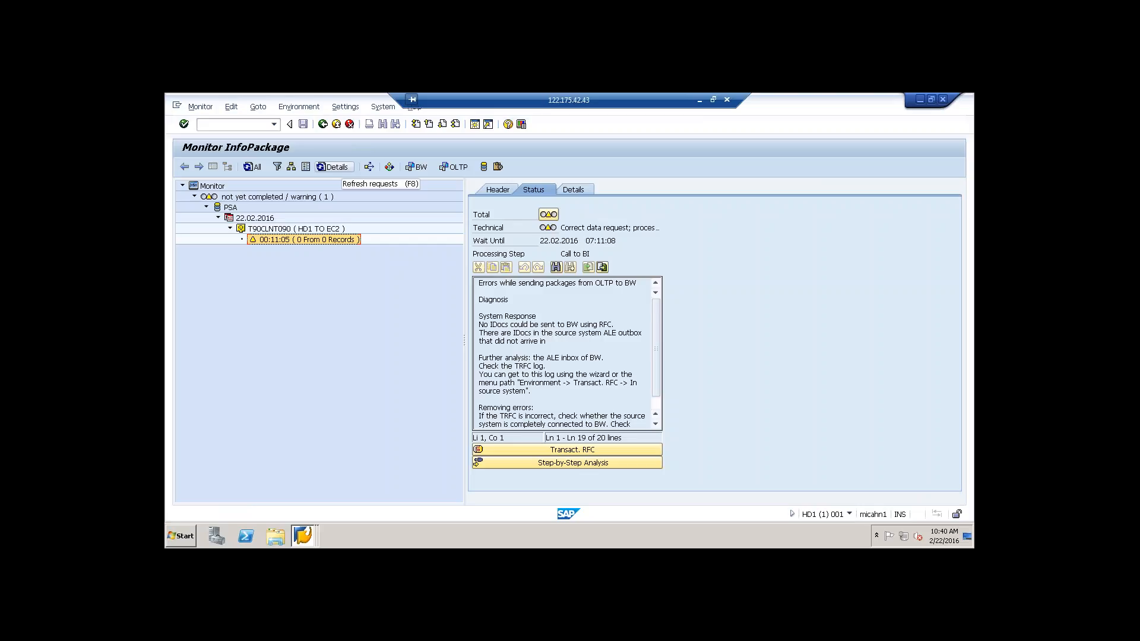
{"action": "left_click", "coordinate": [334, 167]}
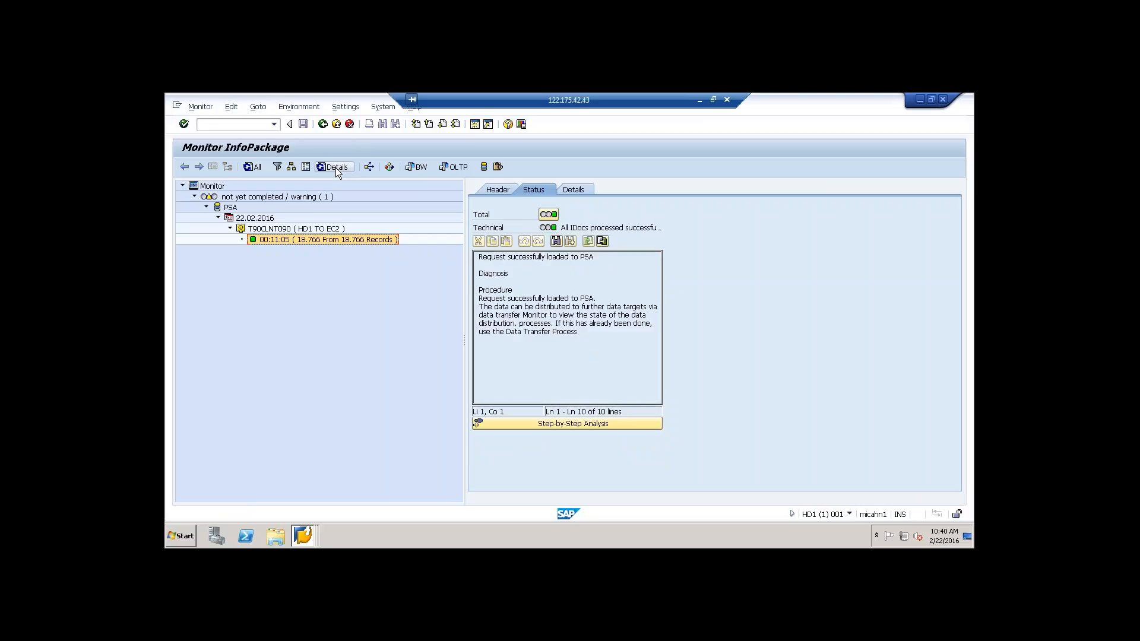
{"action": "left_click", "coordinate": [336, 169]}
{"action": "left_click", "coordinate": [337, 169]}
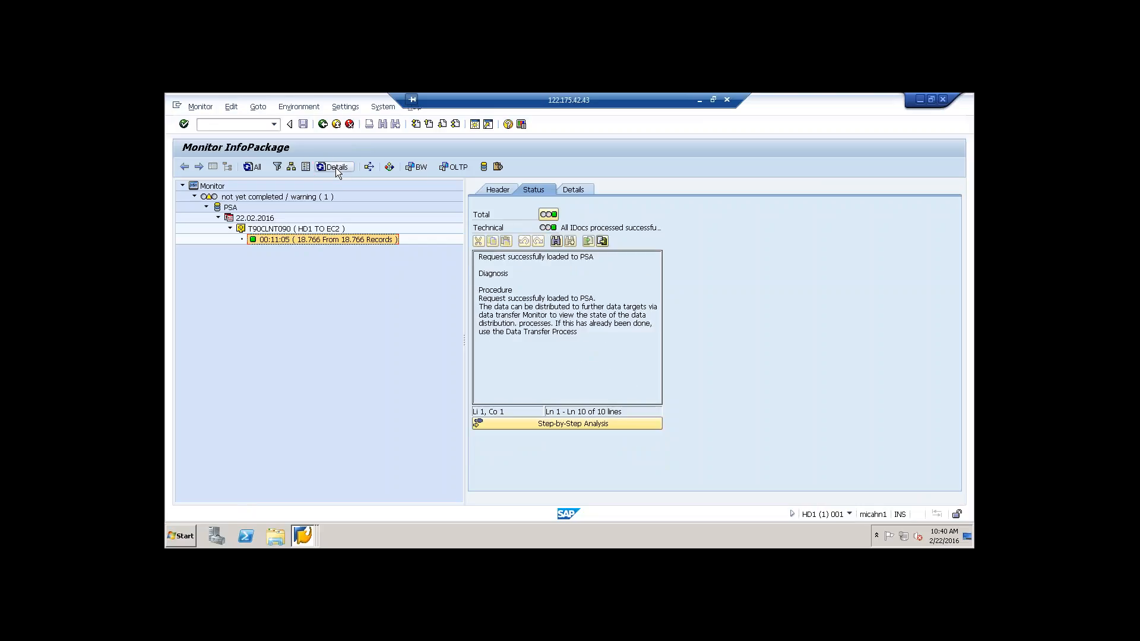
Step: Open PSA maintenance for the loaded request and display 10 of its records
{"action": "right_click", "coordinate": [316, 237]}
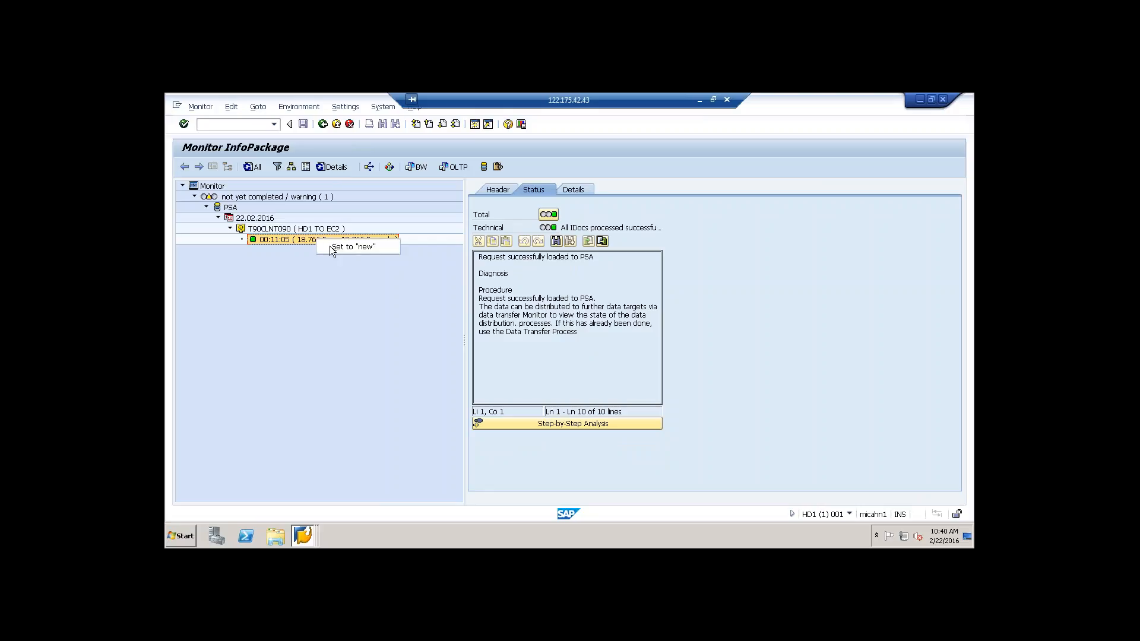
{"action": "left_click", "coordinate": [485, 166]}
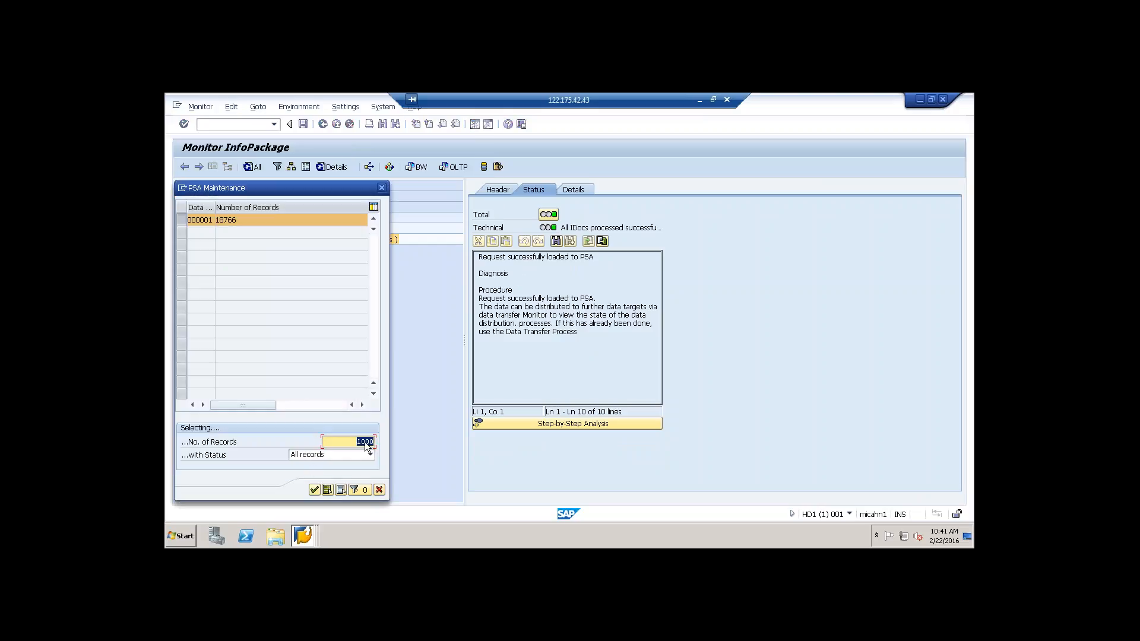
{"action": "type", "text": "10"}
{"action": "left_click", "coordinate": [315, 490]}
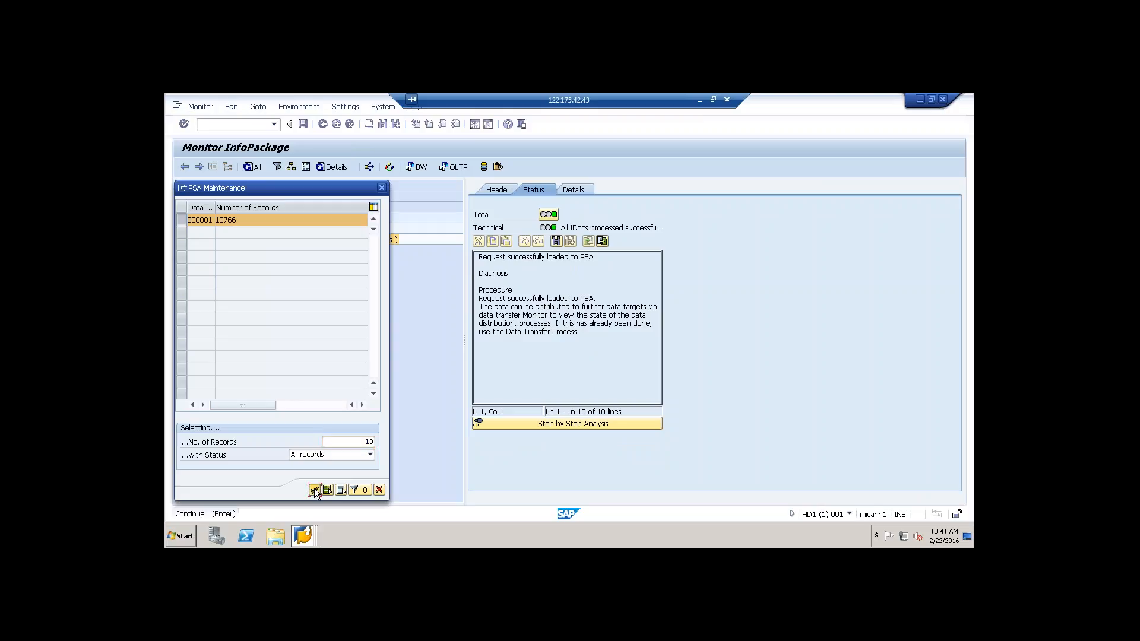
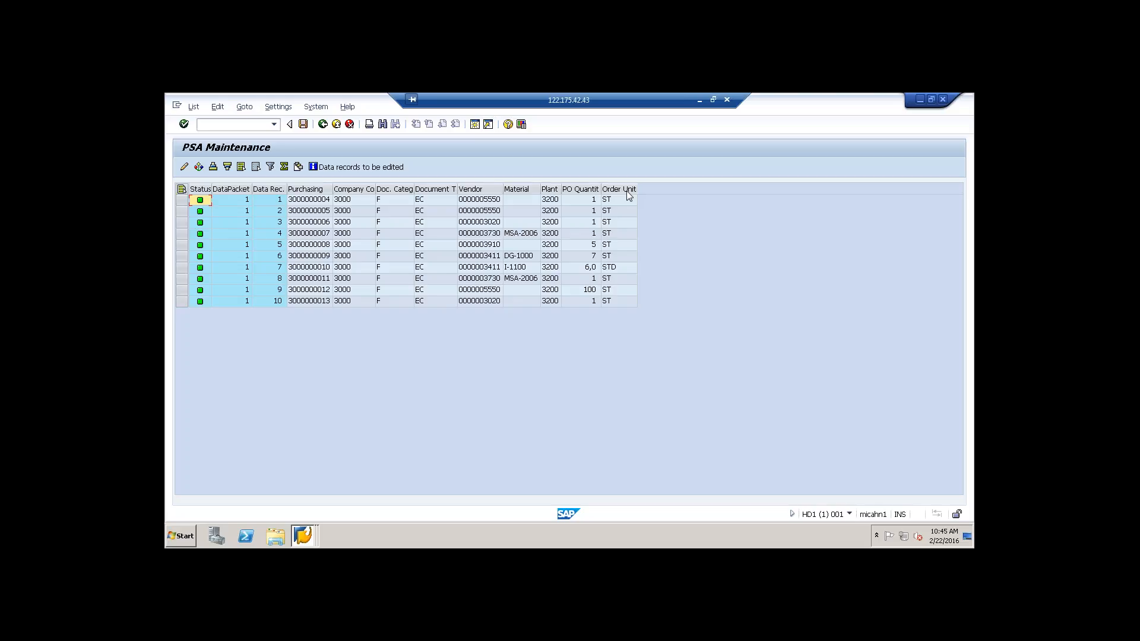
Step: Switch to the SAP Help Portal in Chrome and open the Purchasing Groups page under the Procurement DataSources
{"action": "left_click", "coordinate": [700, 100]}
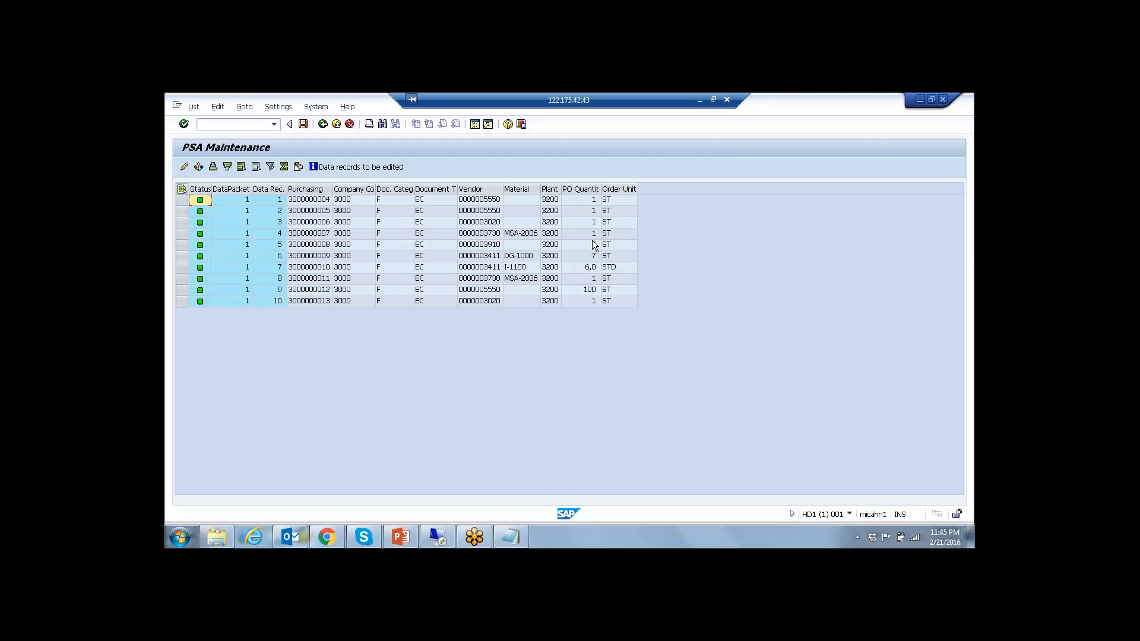
{"action": "left_click", "coordinate": [697, 99]}
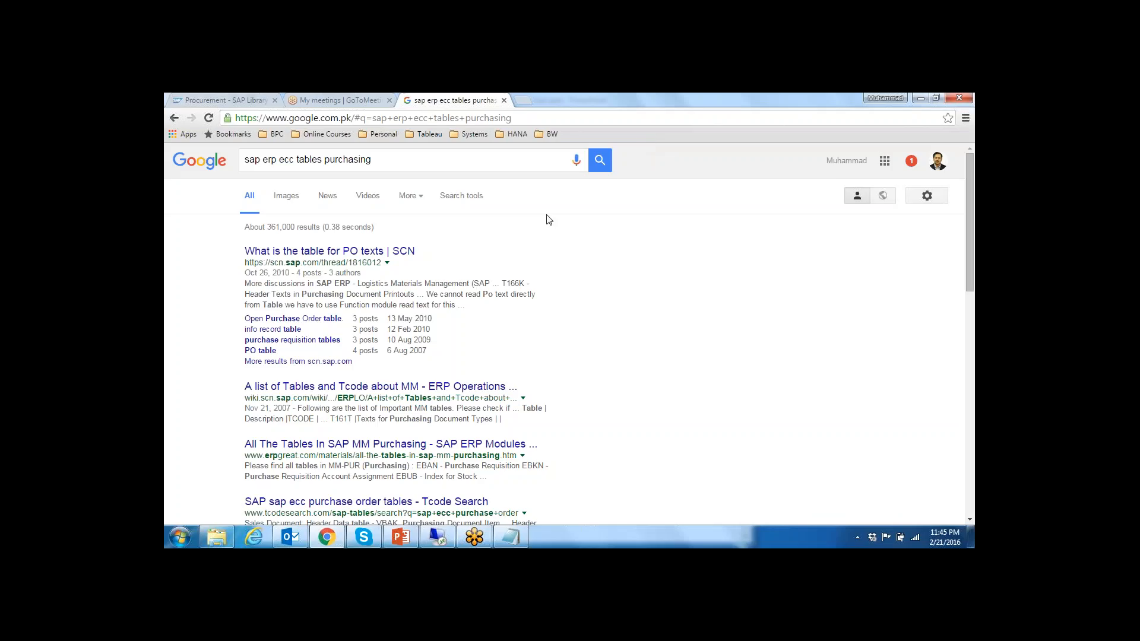
{"action": "left_click", "coordinate": [198, 97]}
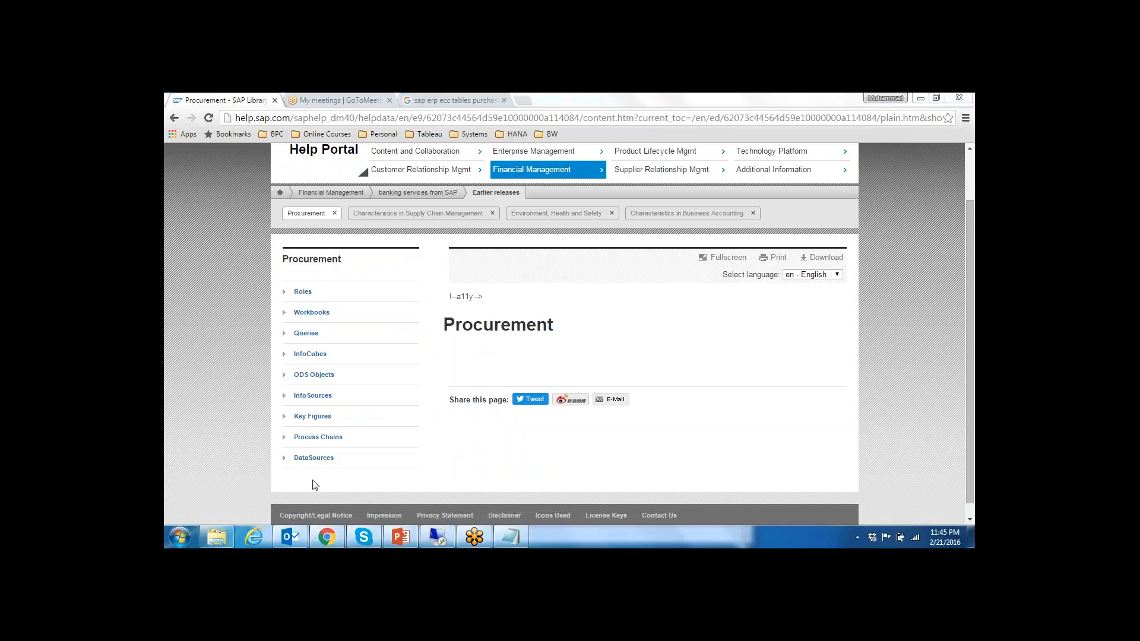
{"action": "left_click", "coordinate": [285, 463]}
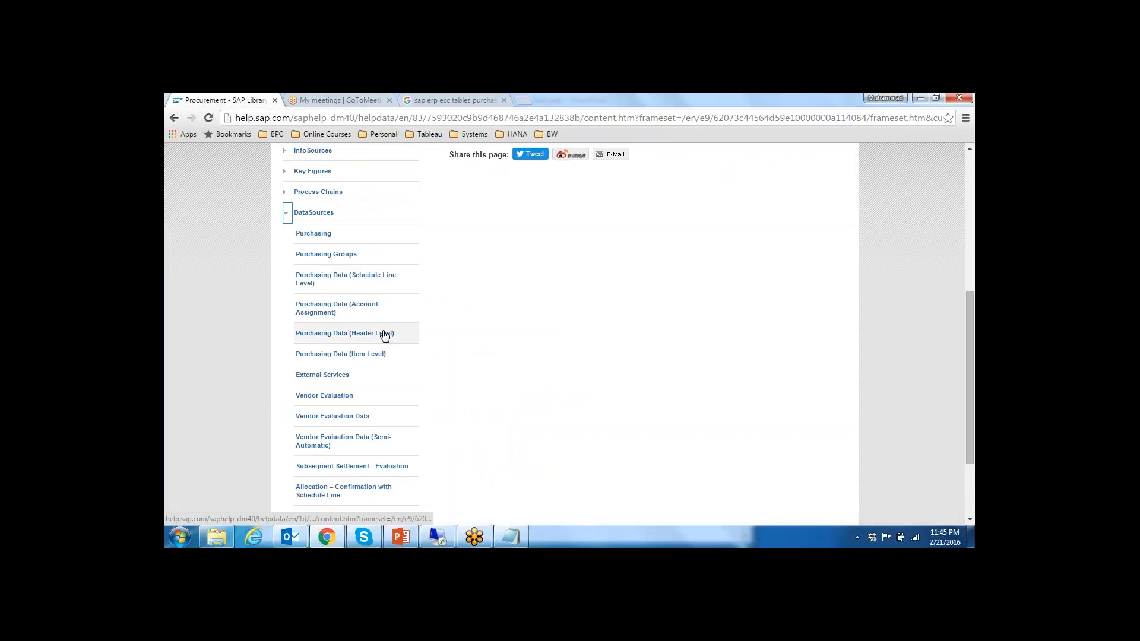
{"action": "left_click", "coordinate": [325, 256]}
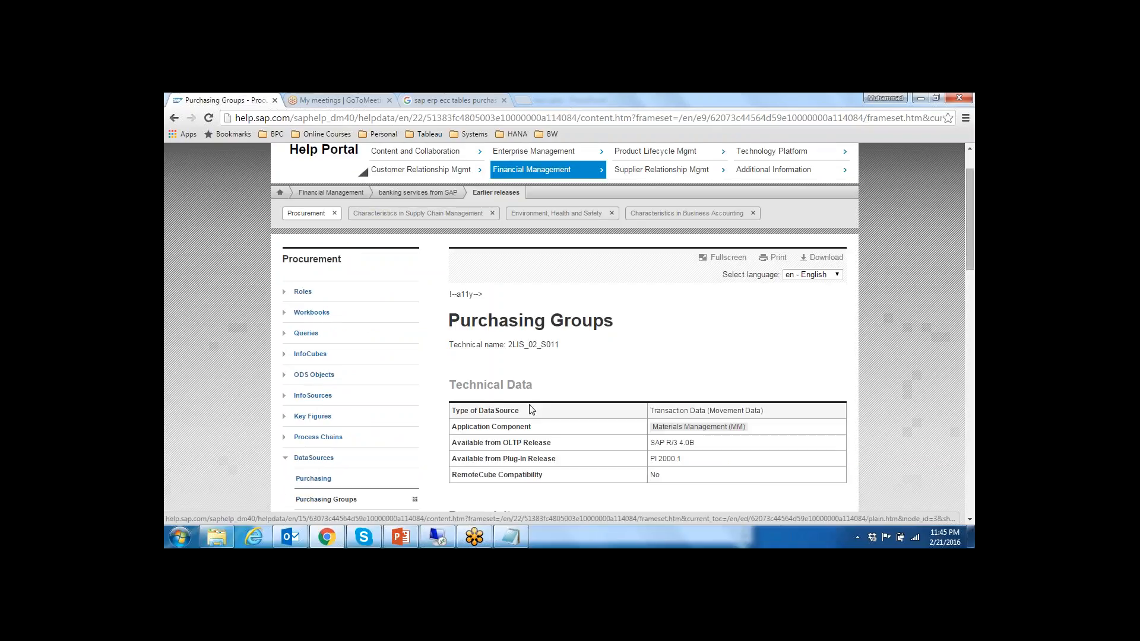
Step: Examine the Purchasing Groups DataSource's technical data, prerequisites, use, delta update and extract structure fields
{"action": "scroll", "coordinate": [530, 410], "scroll_direction": "down", "scroll_amount": 1}
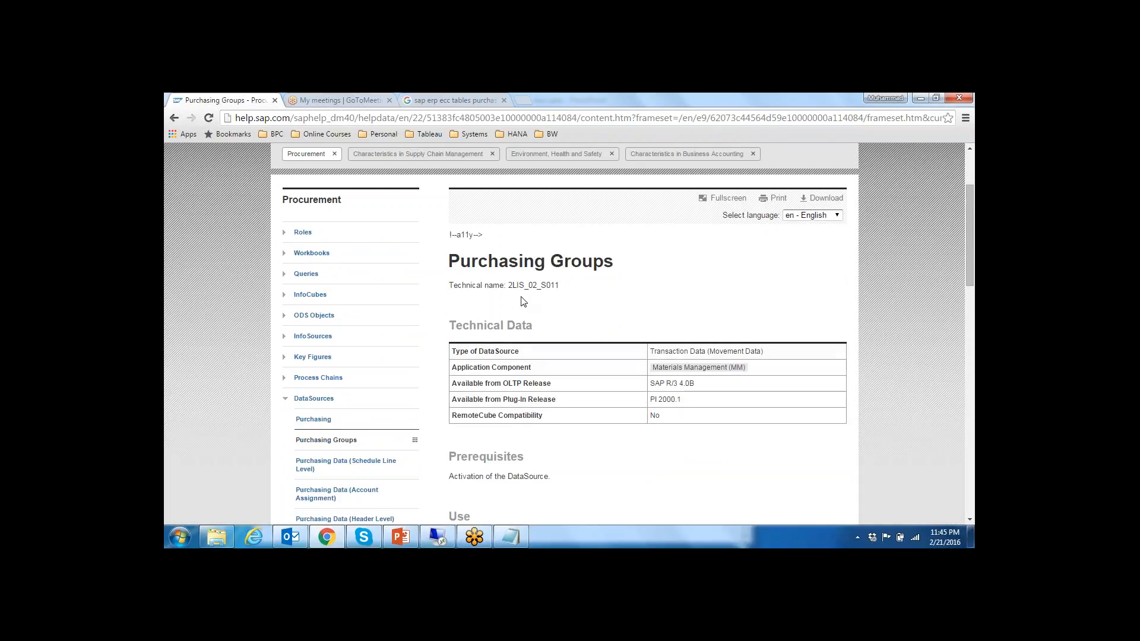
{"action": "left_click_drag", "start_coordinate": [509, 289], "coordinate": [560, 292]}
{"action": "scroll", "coordinate": [595, 279], "scroll_direction": "down", "scroll_amount": 4}
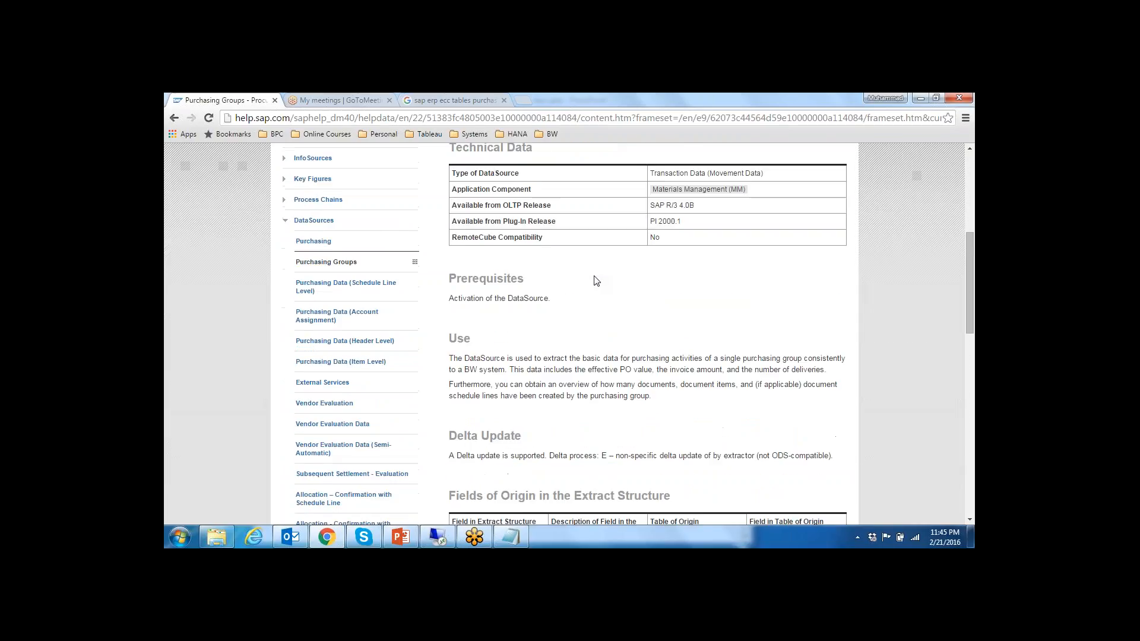
{"action": "scroll", "coordinate": [596, 282], "scroll_direction": "down", "scroll_amount": 3}
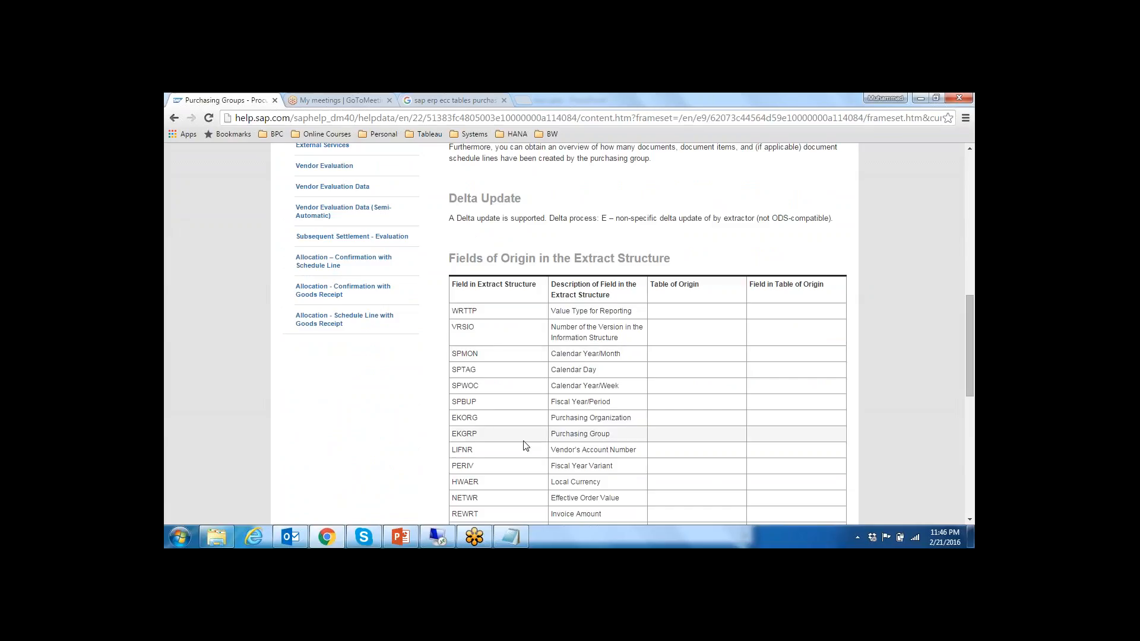
{"action": "scroll", "coordinate": [526, 445], "scroll_direction": "down", "scroll_amount": 4}
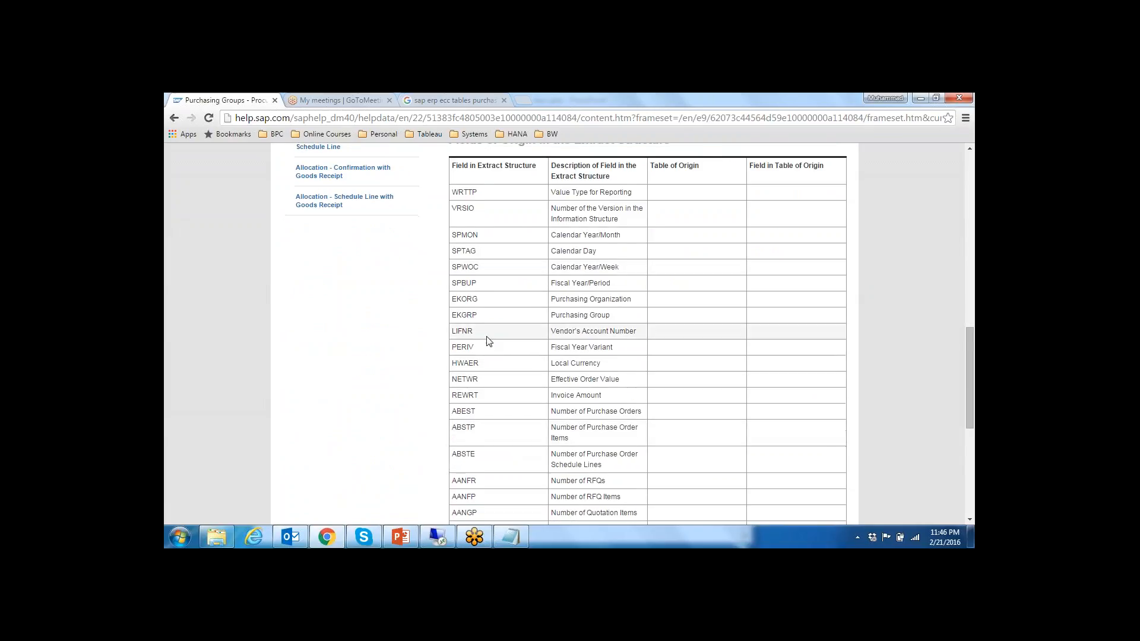
{"action": "scroll", "coordinate": [488, 345], "scroll_direction": "down", "scroll_amount": 2}
{"action": "scroll", "coordinate": [489, 416], "scroll_direction": "up", "scroll_amount": 6}
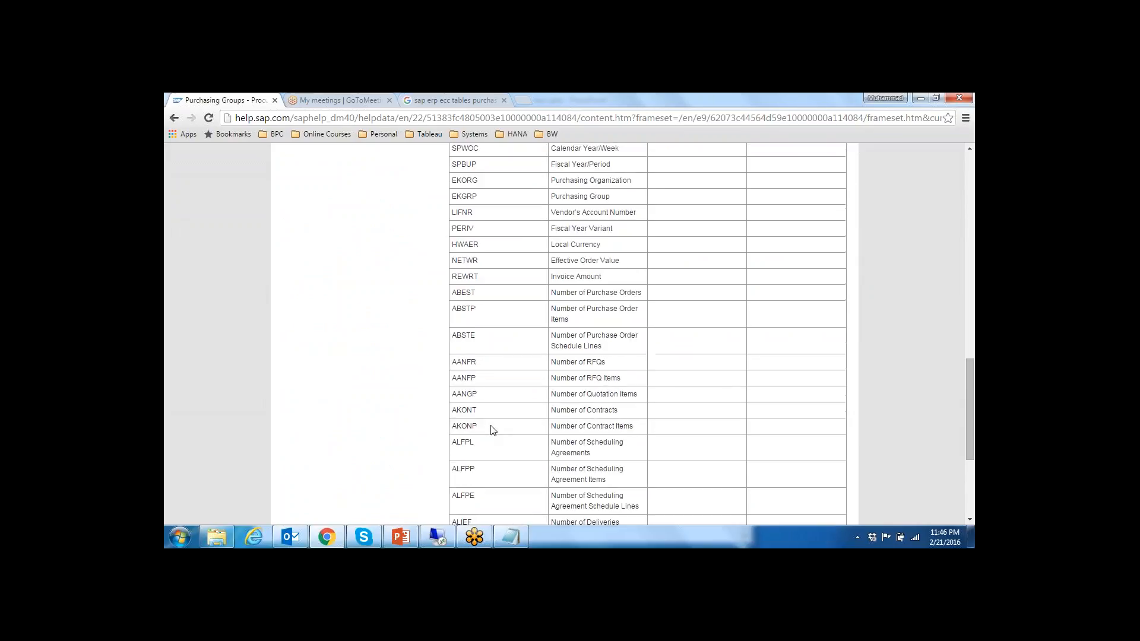
{"action": "scroll", "coordinate": [492, 430], "scroll_direction": "up", "scroll_amount": 2}
{"action": "scroll", "coordinate": [492, 431], "scroll_direction": "up", "scroll_amount": 5}
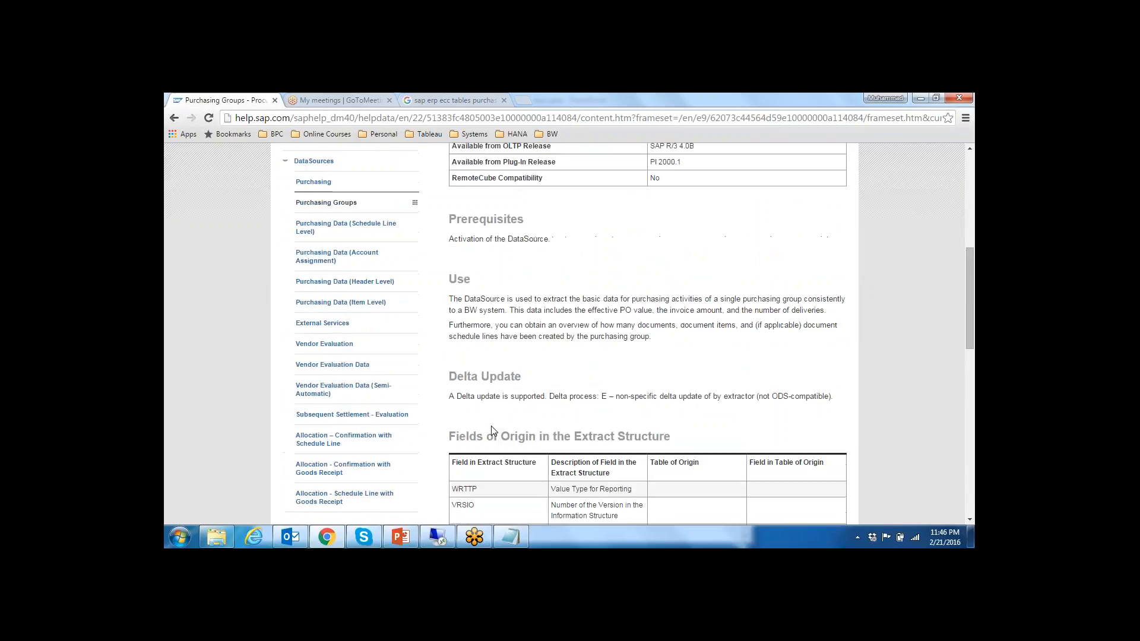
Step: Copy the technical name 2LIS_02_S011, then return to the remote SAP session and exit PSA Maintenance and the InfoPackage monitor
{"action": "left_click", "coordinate": [551, 286]}
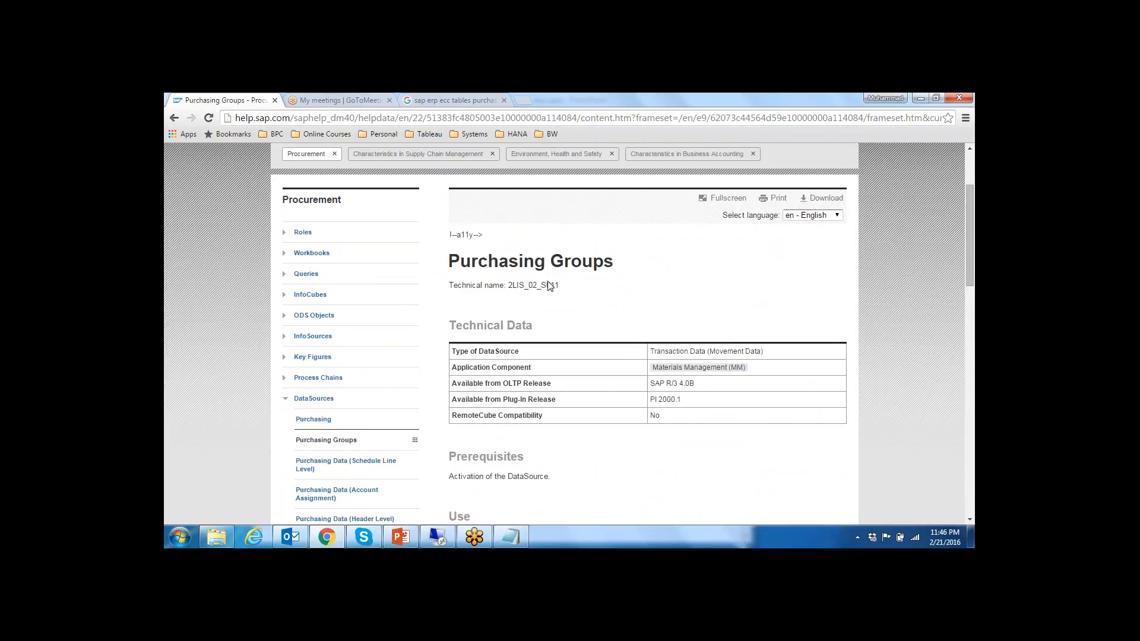
{"action": "left_click_drag", "start_coordinate": [508, 290], "coordinate": [560, 292]}
{"action": "key", "text": "ctrl+c"}
{"action": "left_click", "coordinate": [435, 541]}
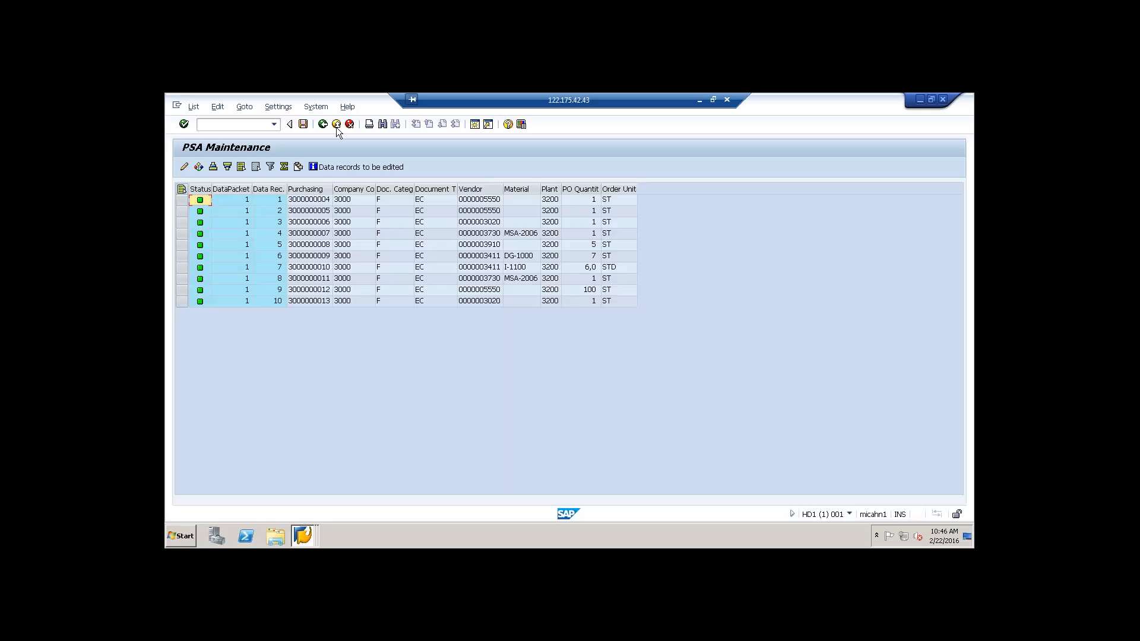
{"action": "left_click", "coordinate": [336, 125]}
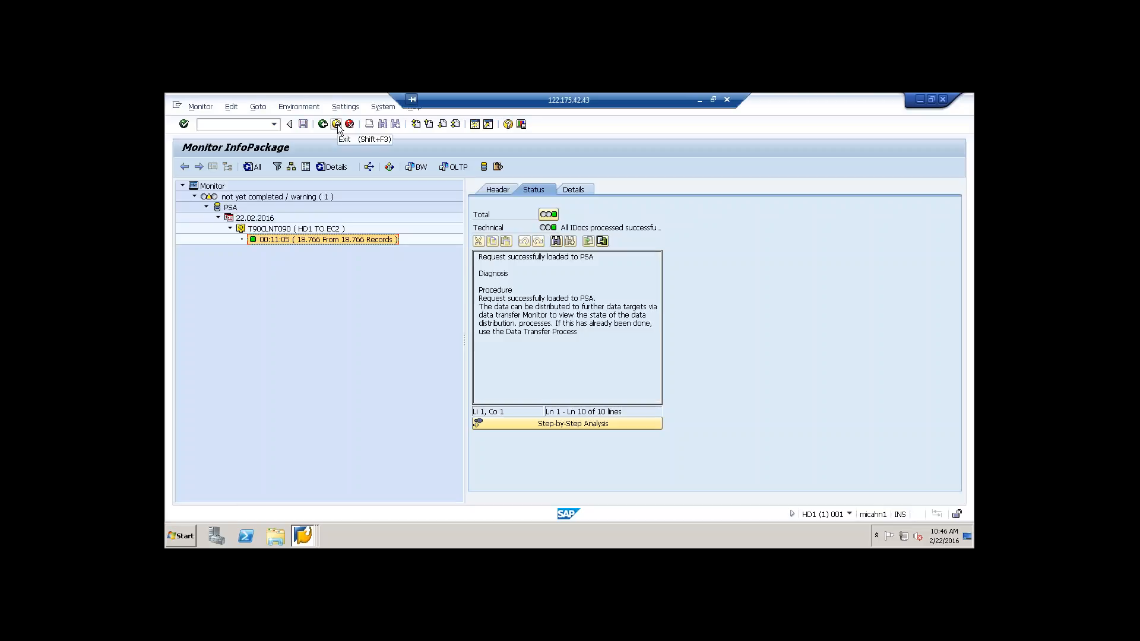
{"action": "left_click", "coordinate": [337, 125]}
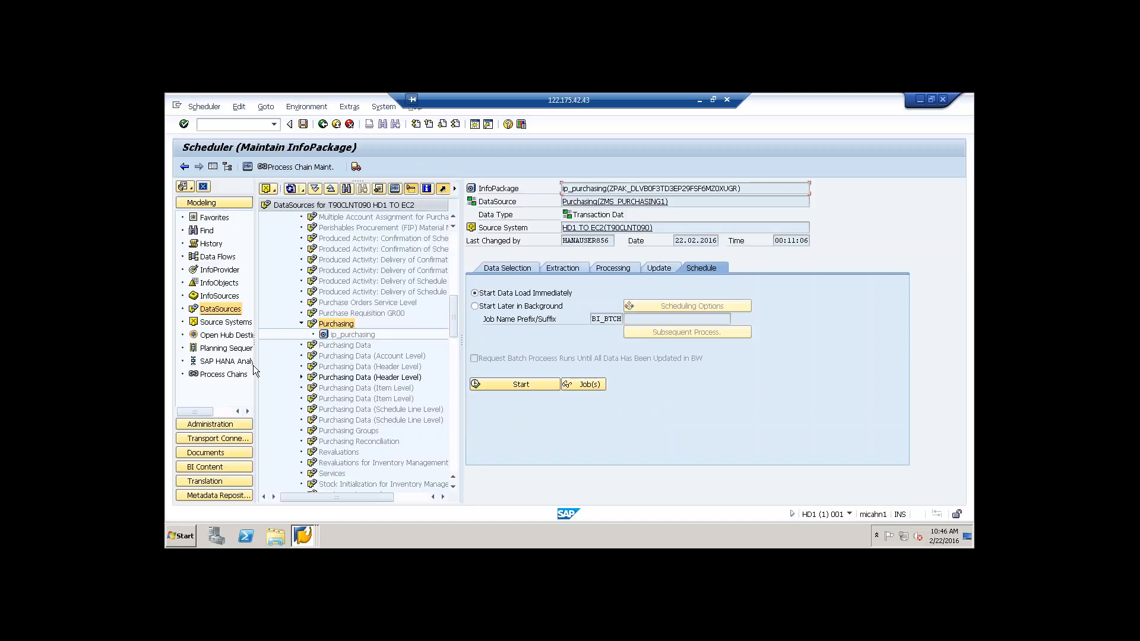
Step: Go to BI Content in the Data Warehousing Workbench and open the object selection for the DataSource object type
{"action": "left_click", "coordinate": [205, 468]}
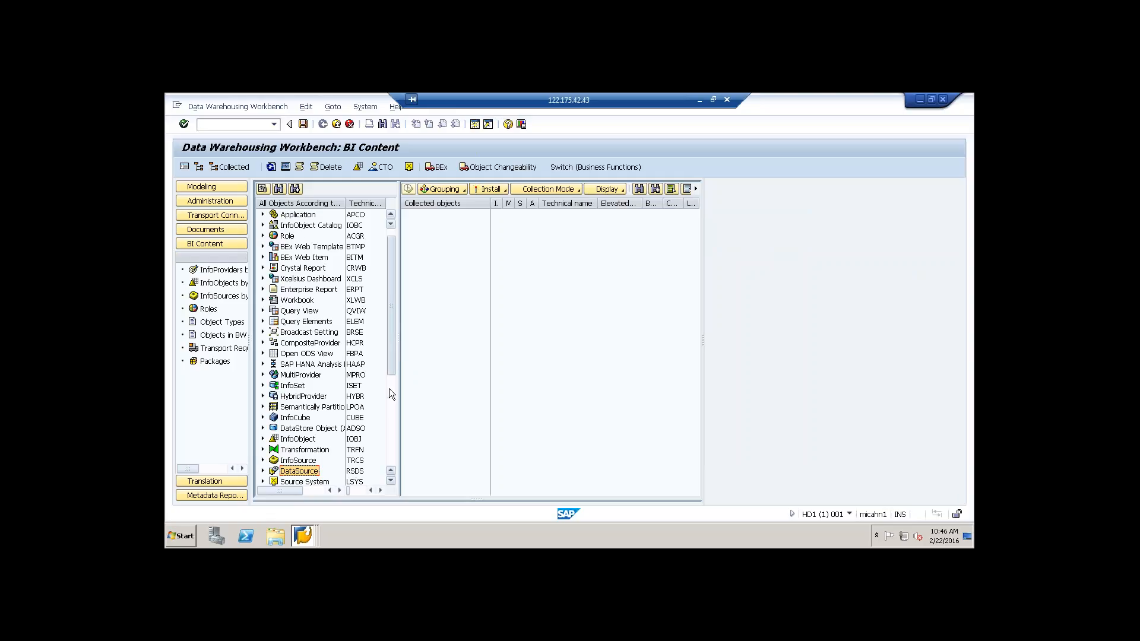
{"action": "scroll", "coordinate": [390, 397], "scroll_direction": "down", "scroll_amount": 3}
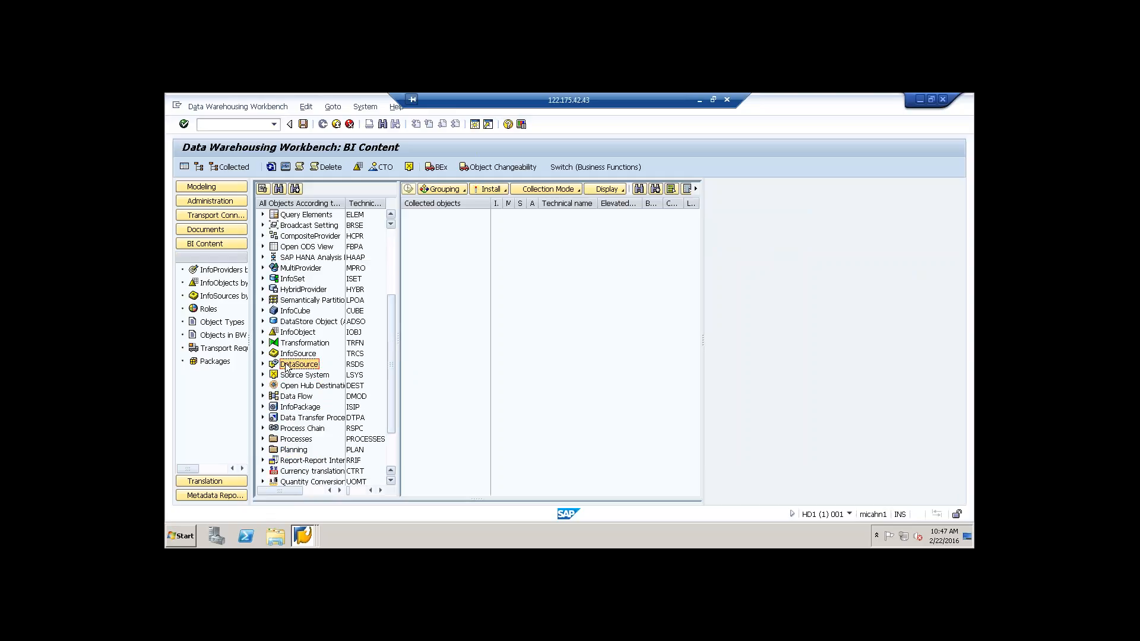
{"action": "left_click", "coordinate": [263, 364]}
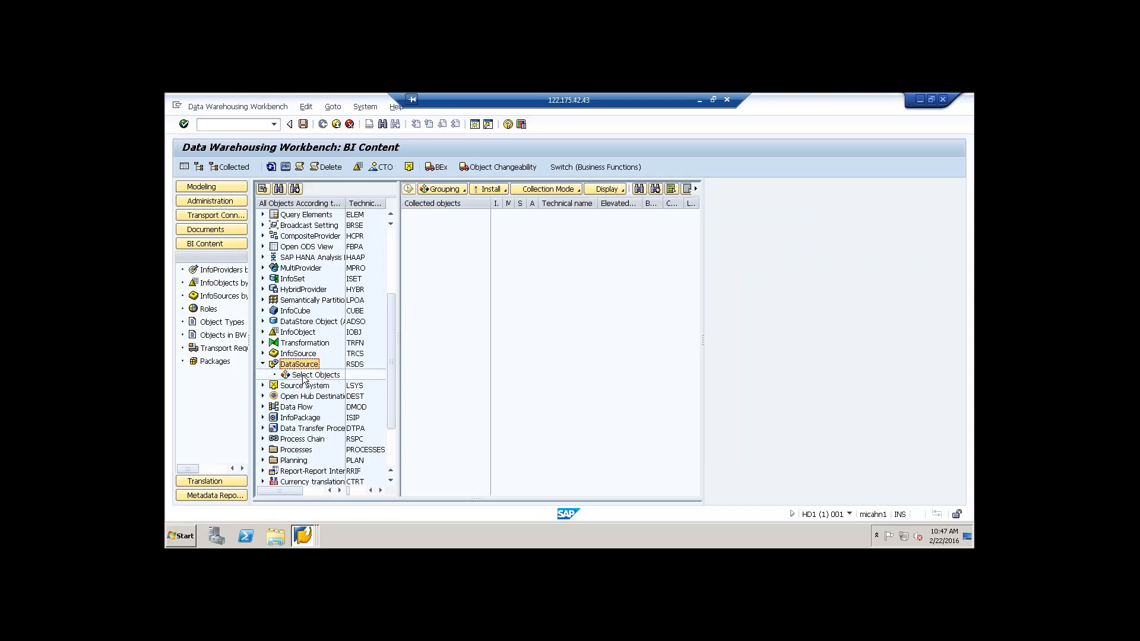
{"action": "double_click", "coordinate": [303, 375]}
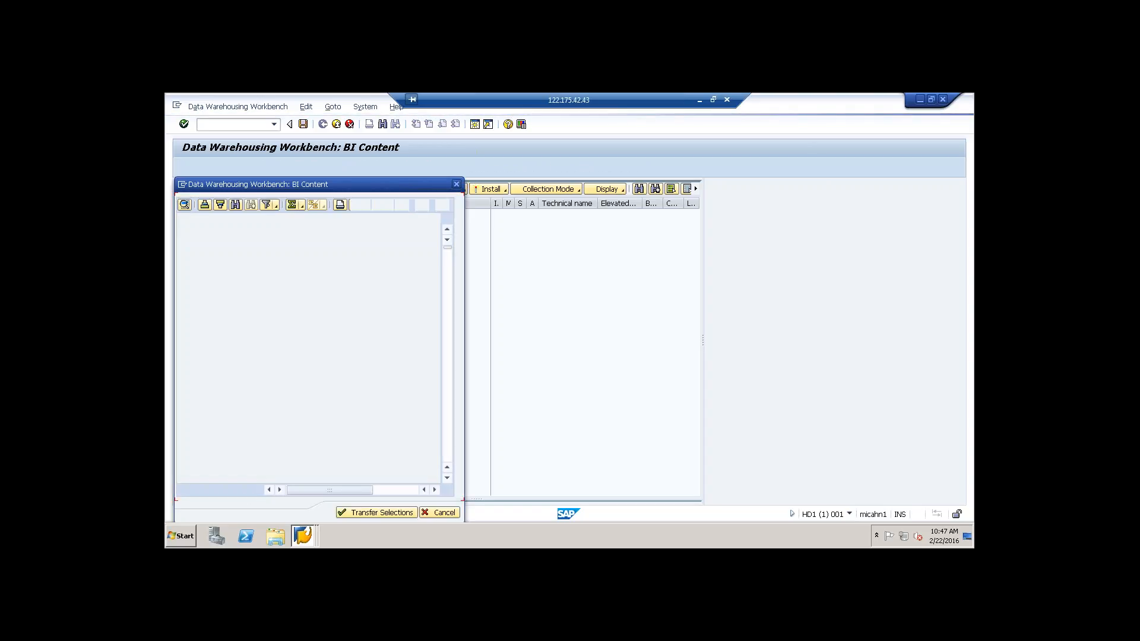
Step: Search the DataSource object list for 2LIS_02_S011, then close the search and the object selection
{"action": "left_click", "coordinate": [236, 205]}
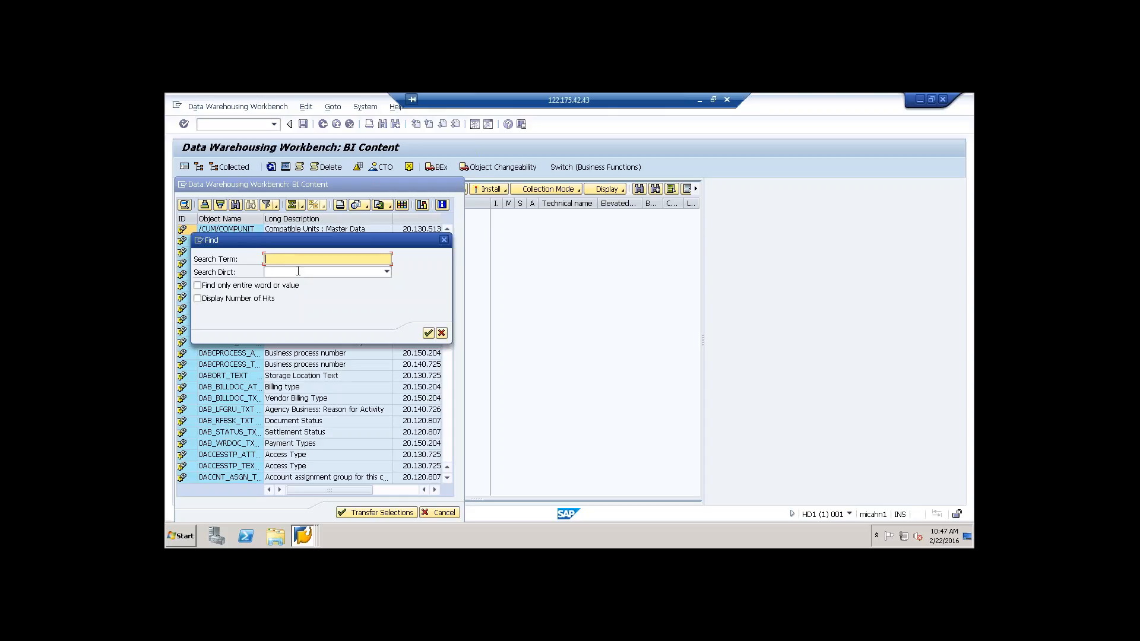
{"action": "key", "text": "ctrl+v"}
{"action": "left_click", "coordinate": [429, 333]}
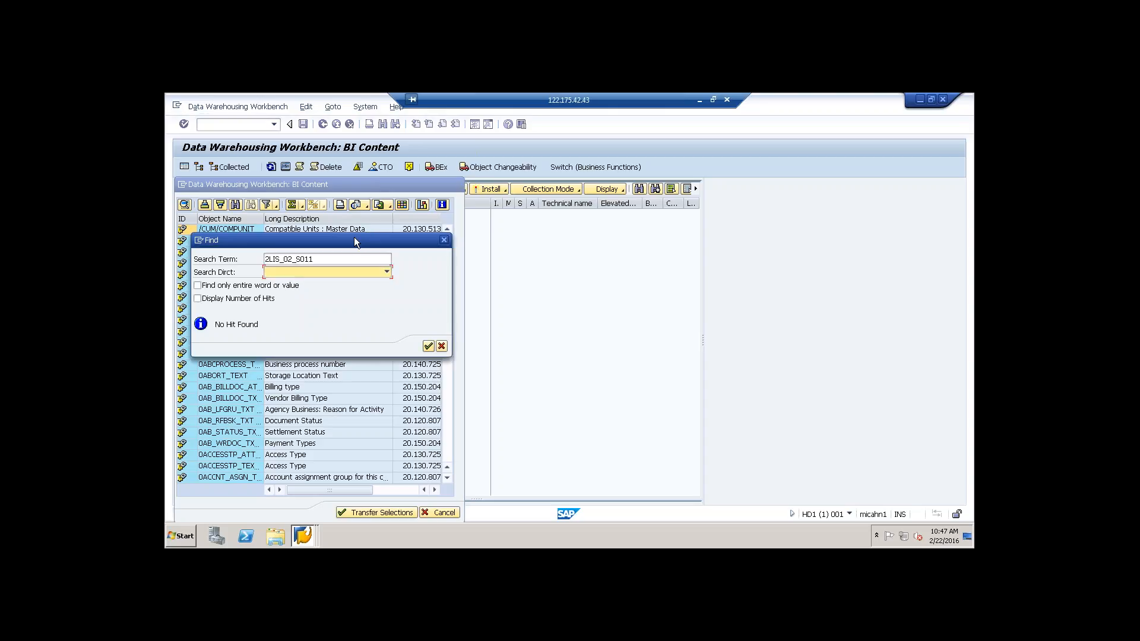
{"action": "left_click_drag", "start_coordinate": [354, 237], "coordinate": [258, 370]}
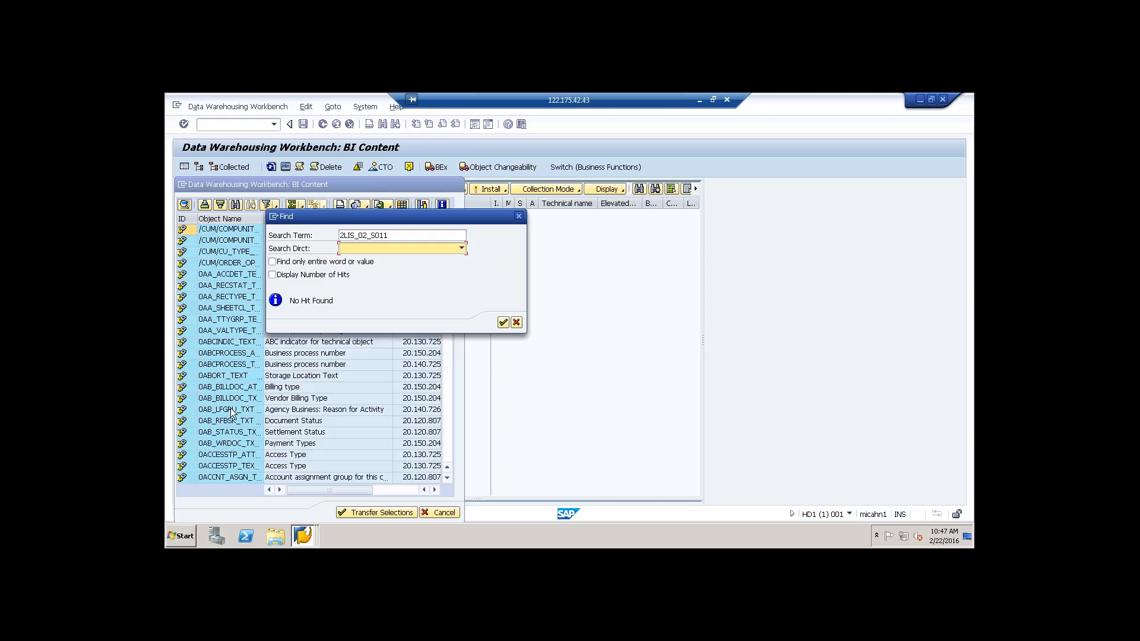
{"action": "left_click", "coordinate": [516, 323]}
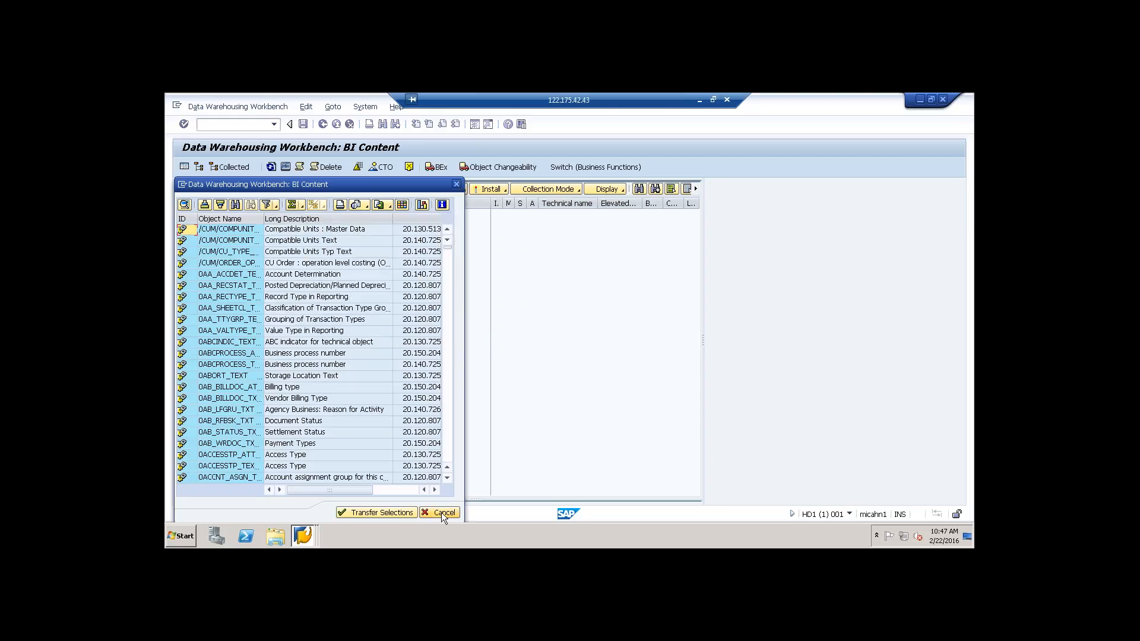
{"action": "left_click", "coordinate": [441, 512]}
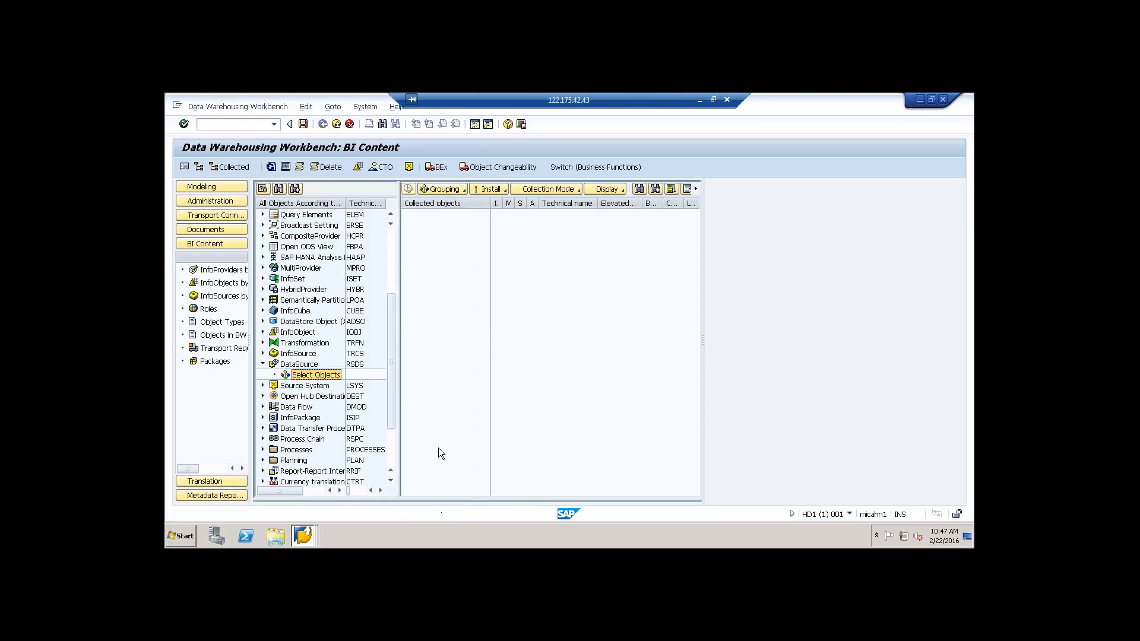
Step: Switch back to the SAP Help Portal, open the Purchasing DataSource page and copy its technical name 2LIS_02_S012
{"action": "left_click", "coordinate": [699, 100]}
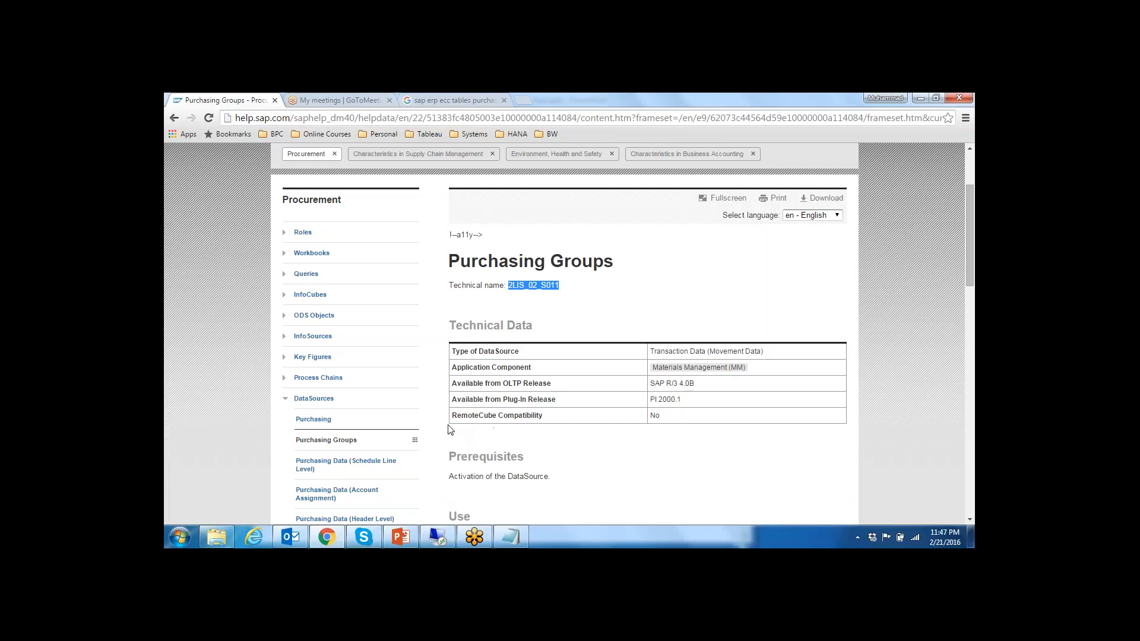
{"action": "scroll", "coordinate": [447, 436], "scroll_direction": "down", "scroll_amount": 4}
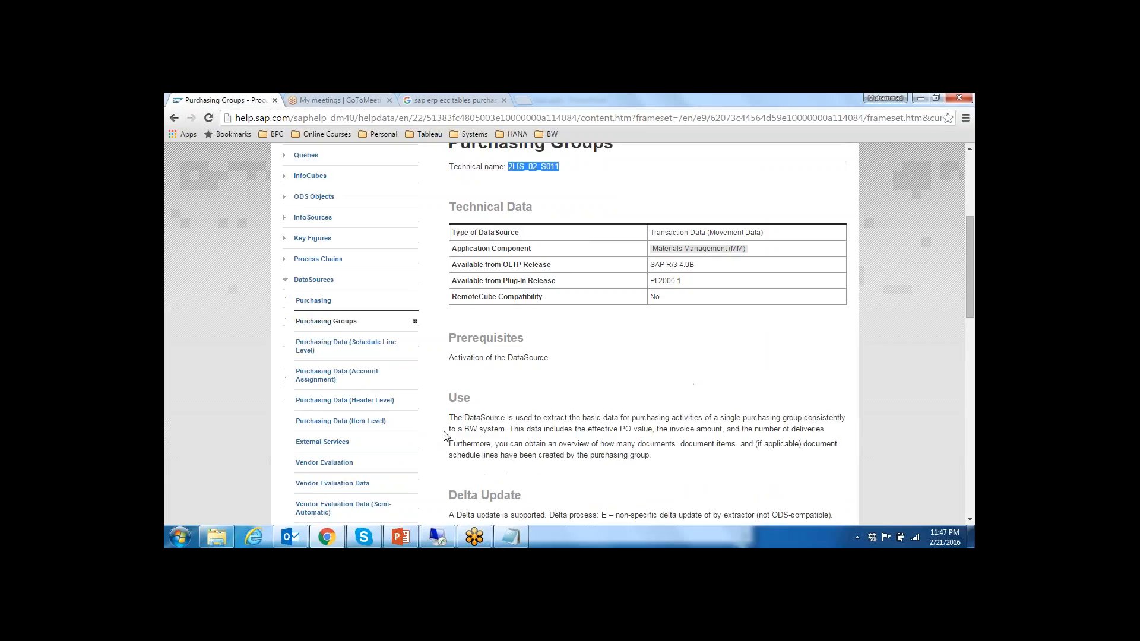
{"action": "scroll", "coordinate": [445, 434], "scroll_direction": "up", "scroll_amount": 3}
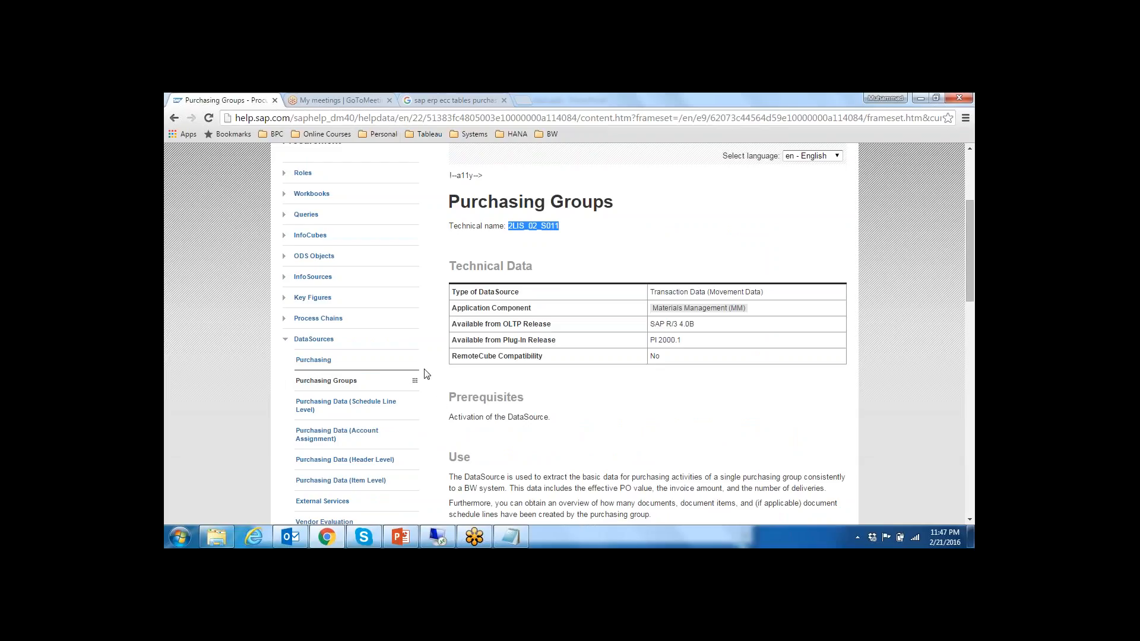
{"action": "scroll", "coordinate": [434, 407], "scroll_direction": "down", "scroll_amount": 3}
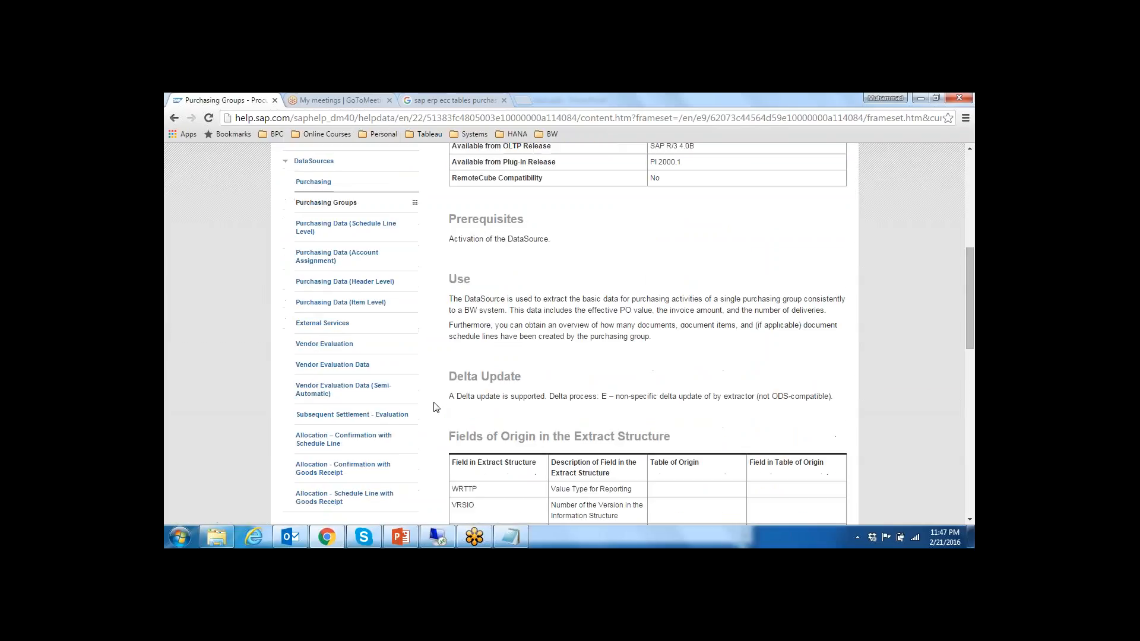
{"action": "scroll", "coordinate": [434, 407], "scroll_direction": "down", "scroll_amount": 1}
{"action": "scroll", "coordinate": [434, 404], "scroll_direction": "up", "scroll_amount": 2}
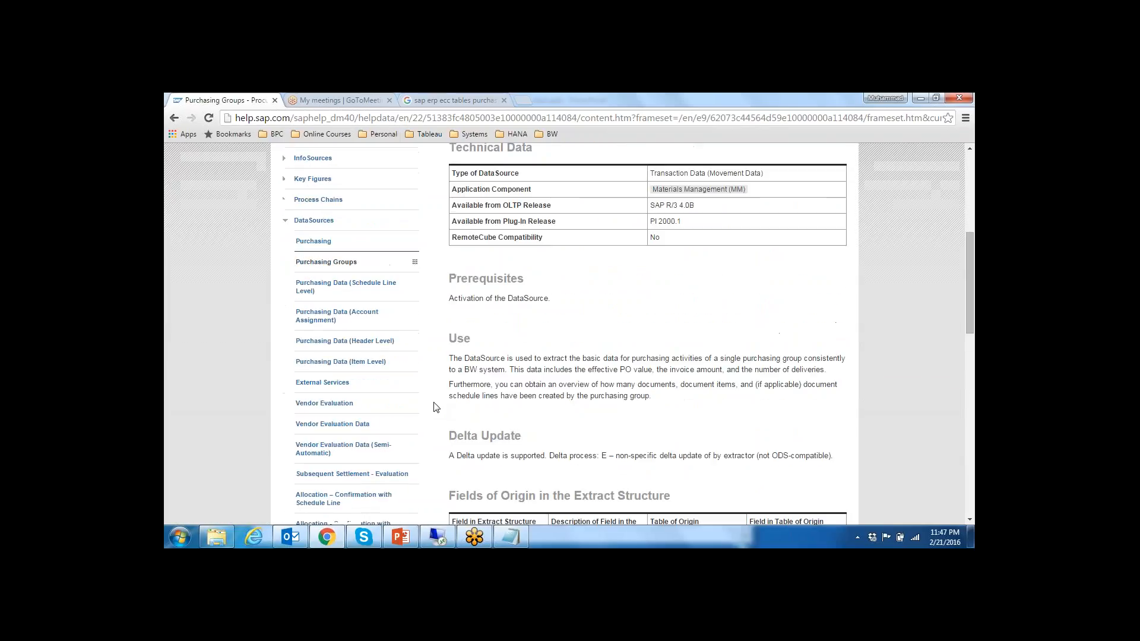
{"action": "scroll", "coordinate": [436, 407], "scroll_direction": "down", "scroll_amount": 1}
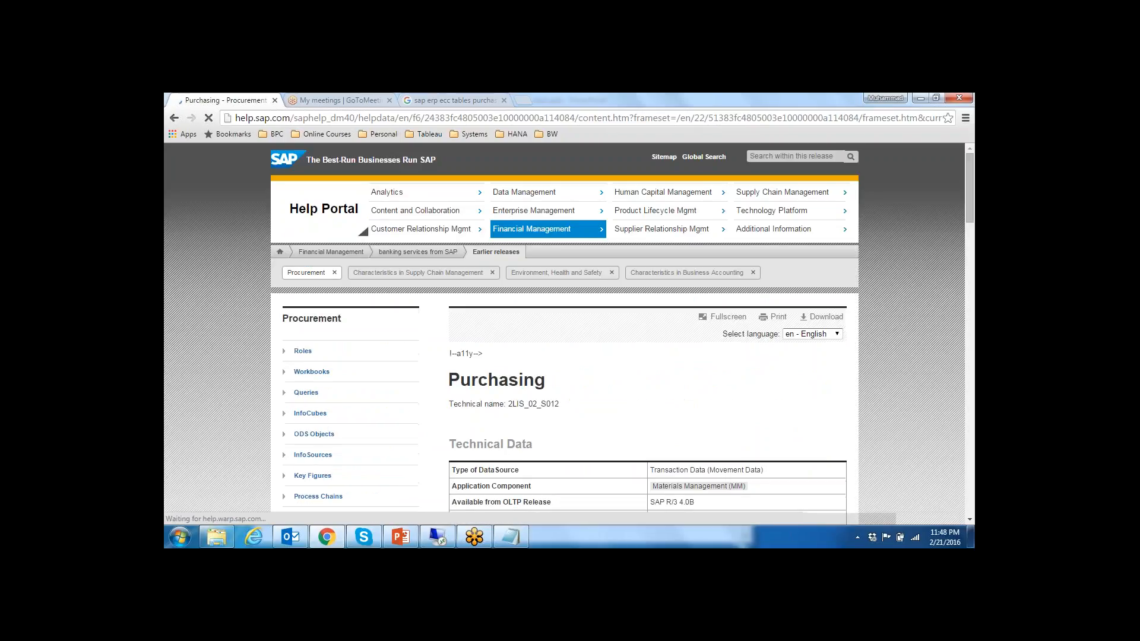
{"action": "left_click_drag", "start_coordinate": [509, 408], "coordinate": [556, 413]}
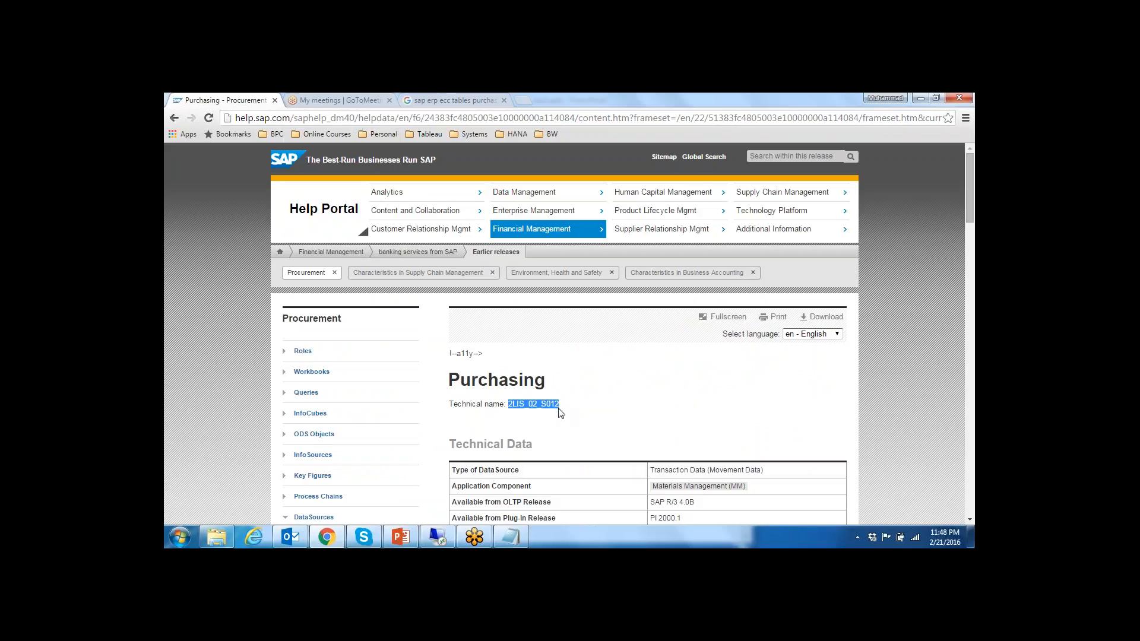
Step: Return to the remote SAP session, reopen the DataSource object selection, search it for 2LIS_02_S012 and close the search
{"action": "key", "text": "alt+Tab"}
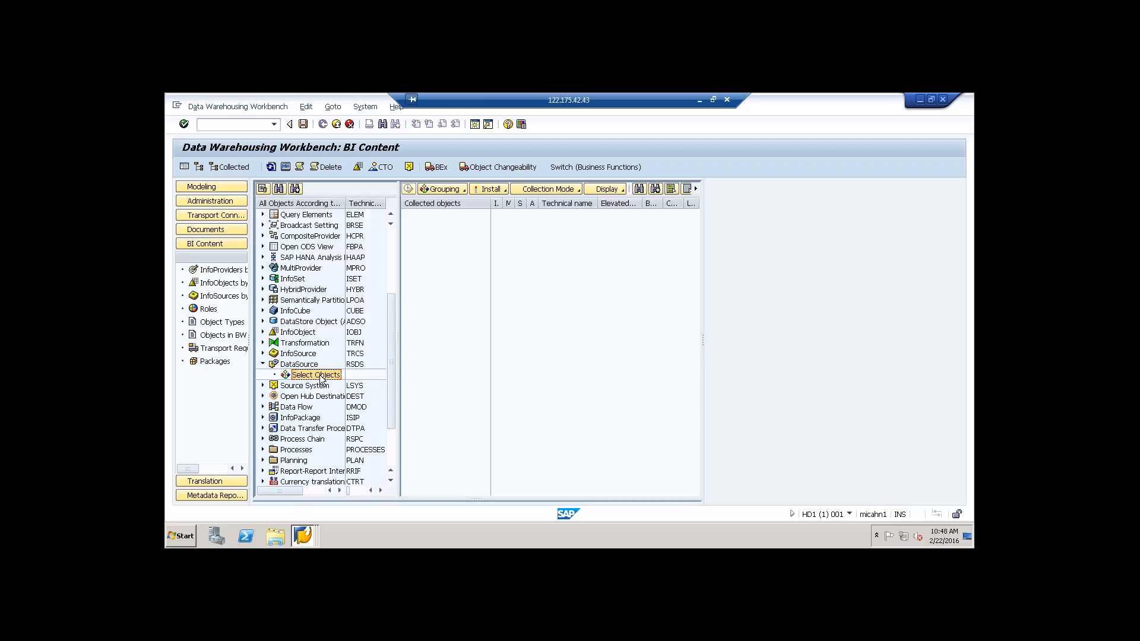
{"action": "double_click", "coordinate": [320, 377]}
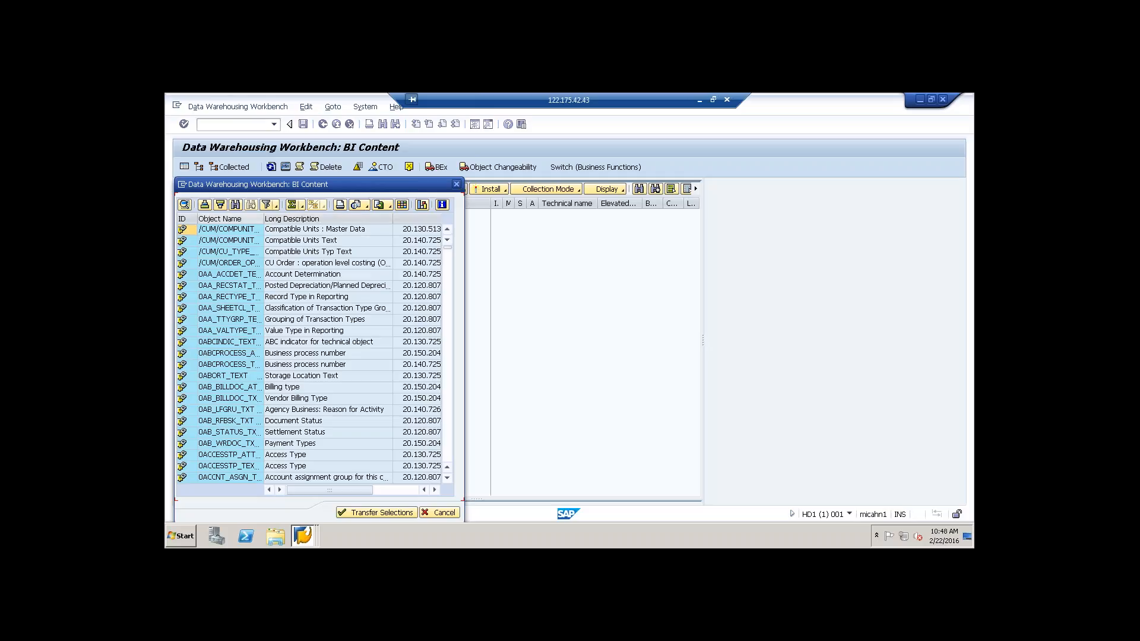
{"action": "left_click", "coordinate": [235, 205]}
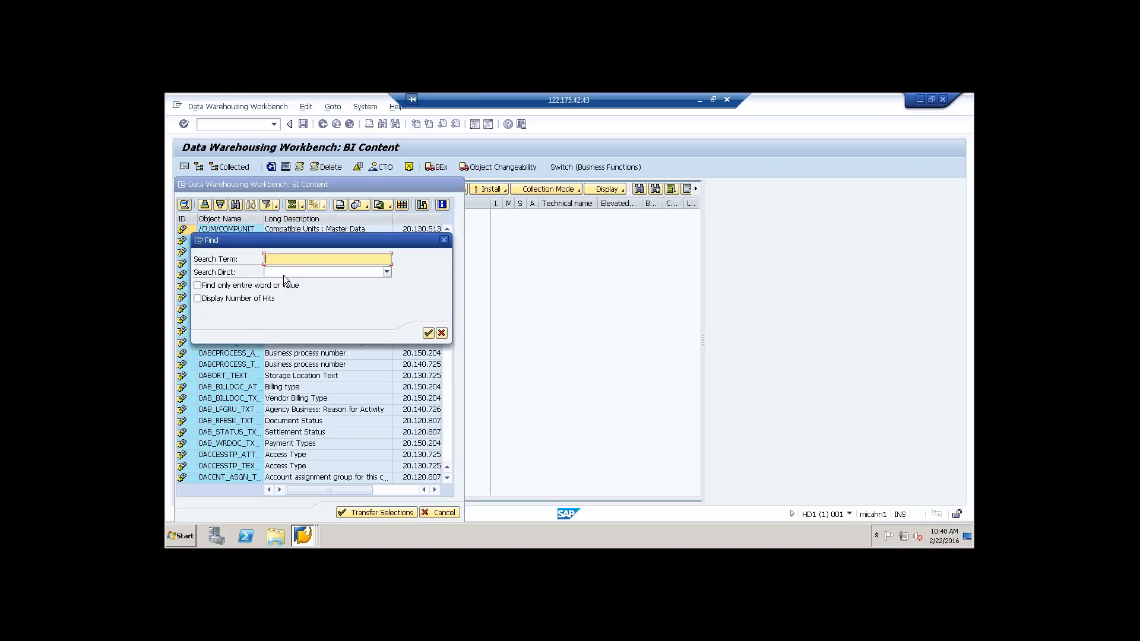
{"action": "type", "text": "2LIS_02_S012"}
{"action": "left_click", "coordinate": [427, 333]}
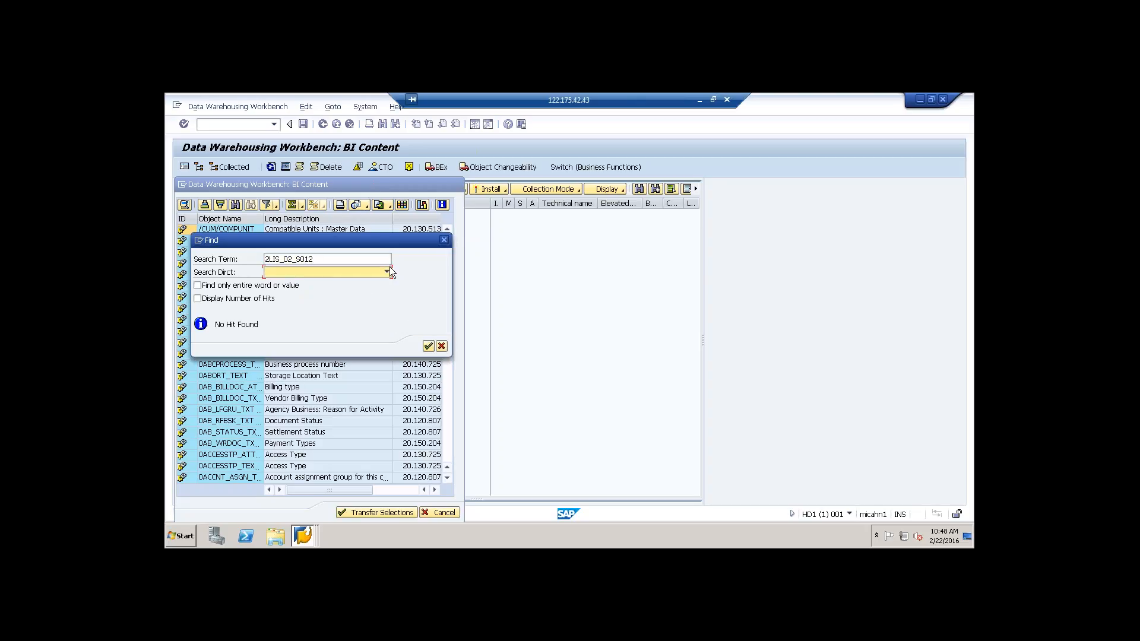
{"action": "left_click", "coordinate": [443, 240]}
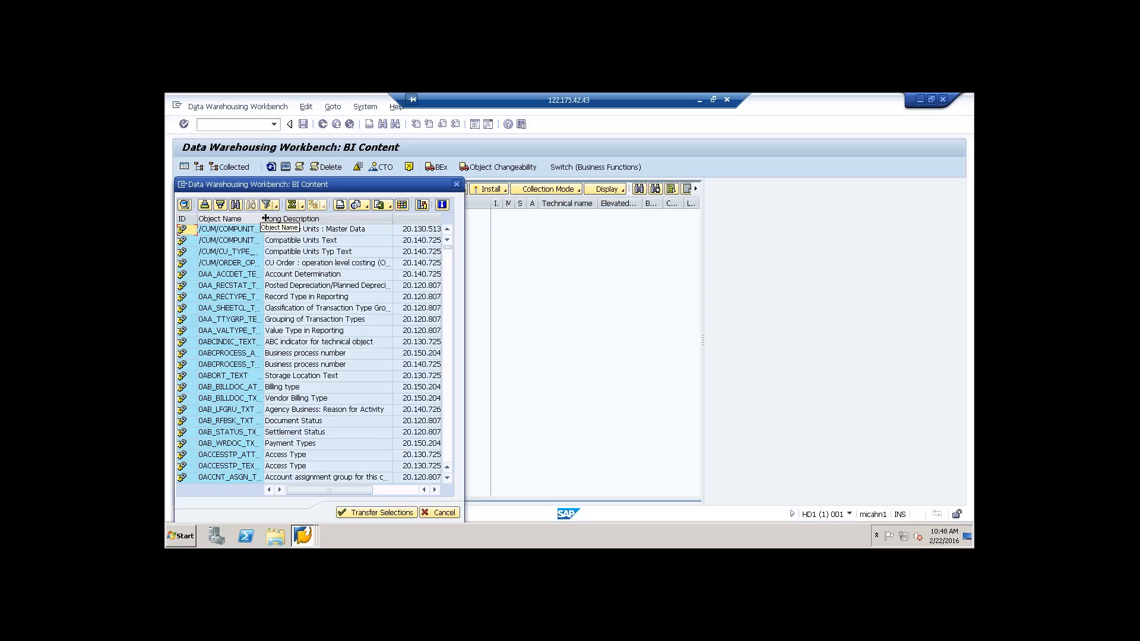
Step: Widen the Object Name column so full DataSource names show, move the selection dialog aside and look through the DataSource list
{"action": "left_click_drag", "start_coordinate": [264, 220], "coordinate": [308, 219]}
{"action": "left_click_drag", "start_coordinate": [372, 184], "coordinate": [407, 161]}
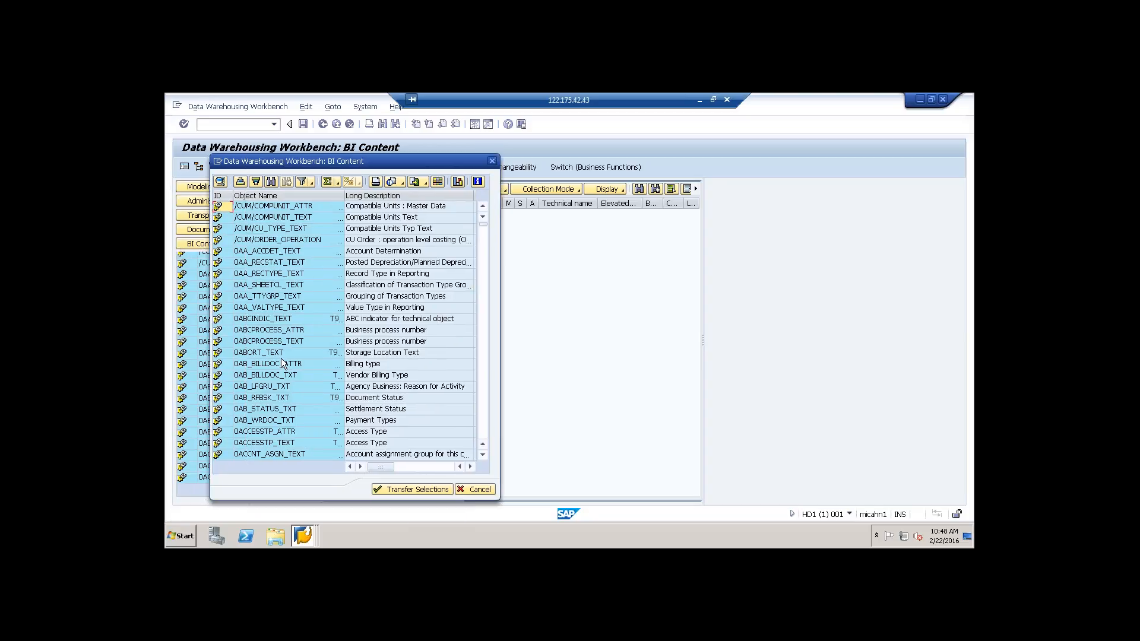
{"action": "scroll", "coordinate": [284, 368], "scroll_direction": "down", "scroll_amount": 6}
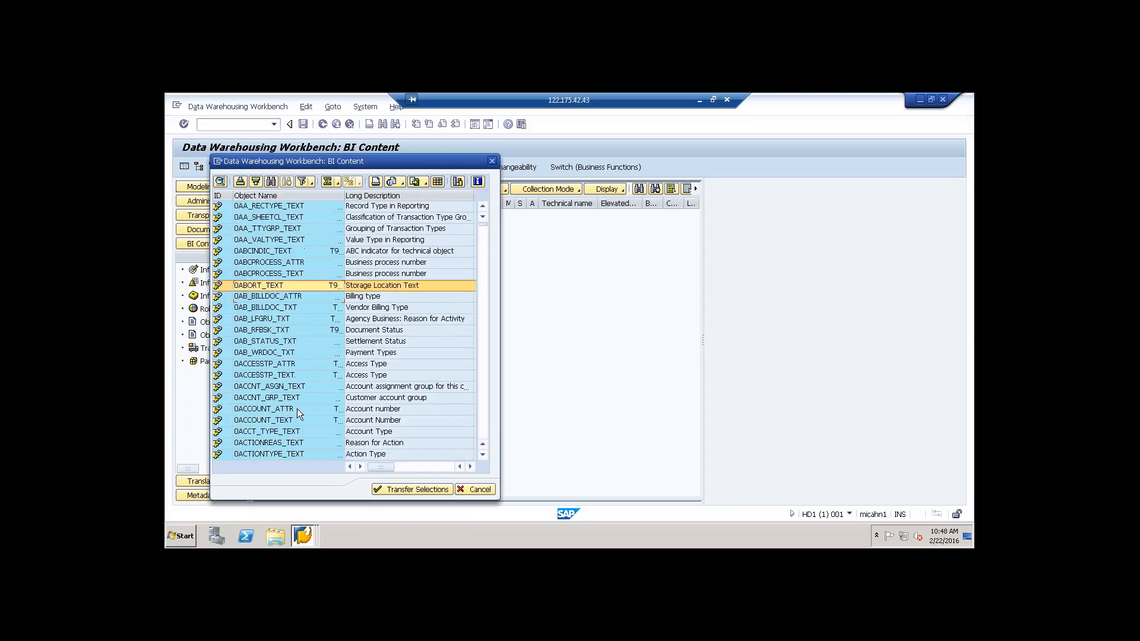
{"action": "scroll", "coordinate": [451, 273], "scroll_direction": "down", "scroll_amount": 6}
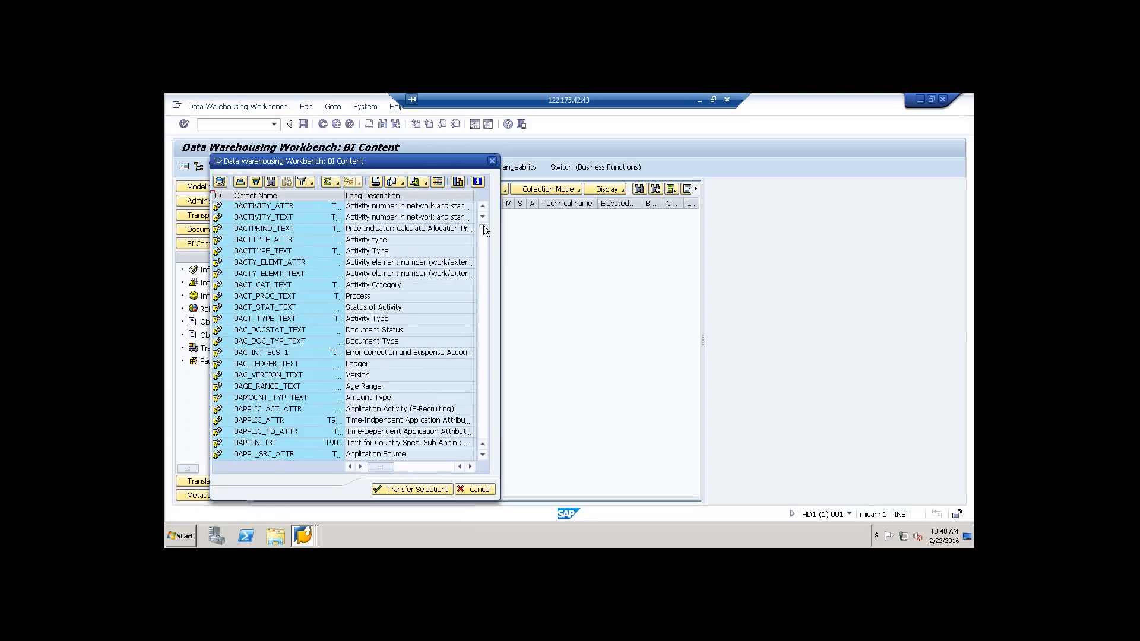
{"action": "scroll", "coordinate": [486, 273], "scroll_direction": "down", "scroll_amount": 6}
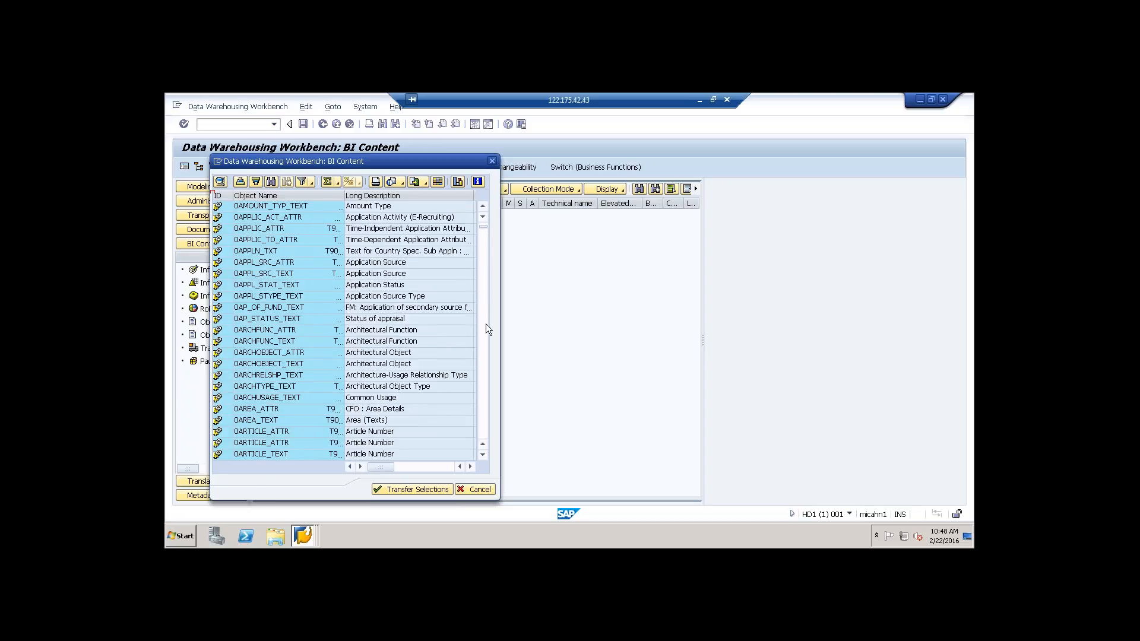
{"action": "scroll", "coordinate": [483, 363], "scroll_direction": "down", "scroll_amount": 4}
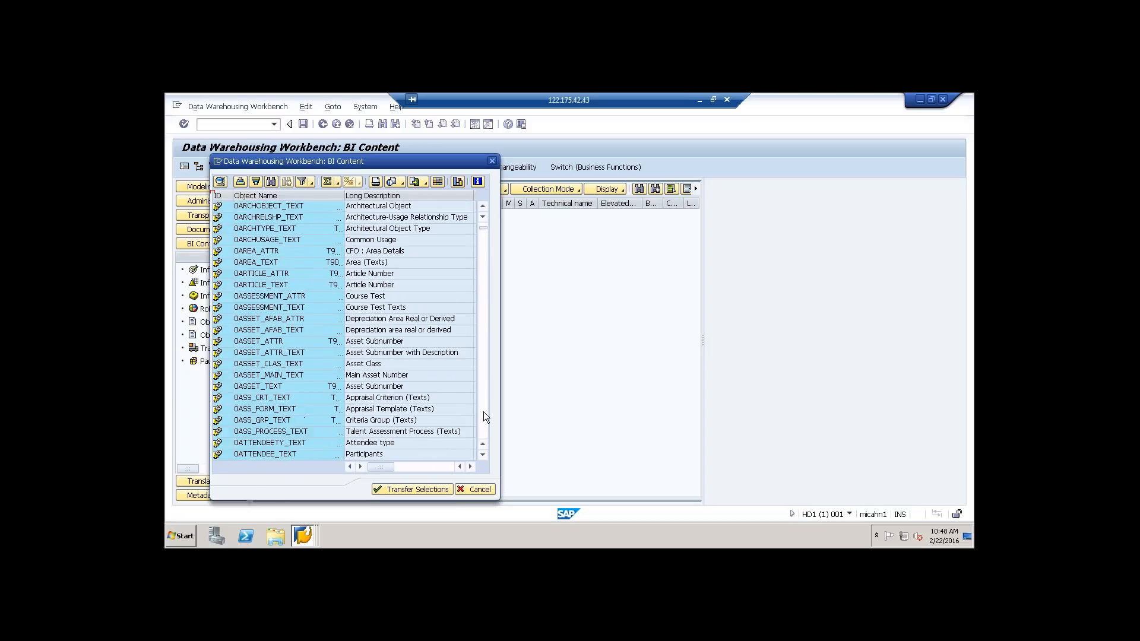
{"action": "scroll", "coordinate": [483, 422], "scroll_direction": "down", "scroll_amount": 1}
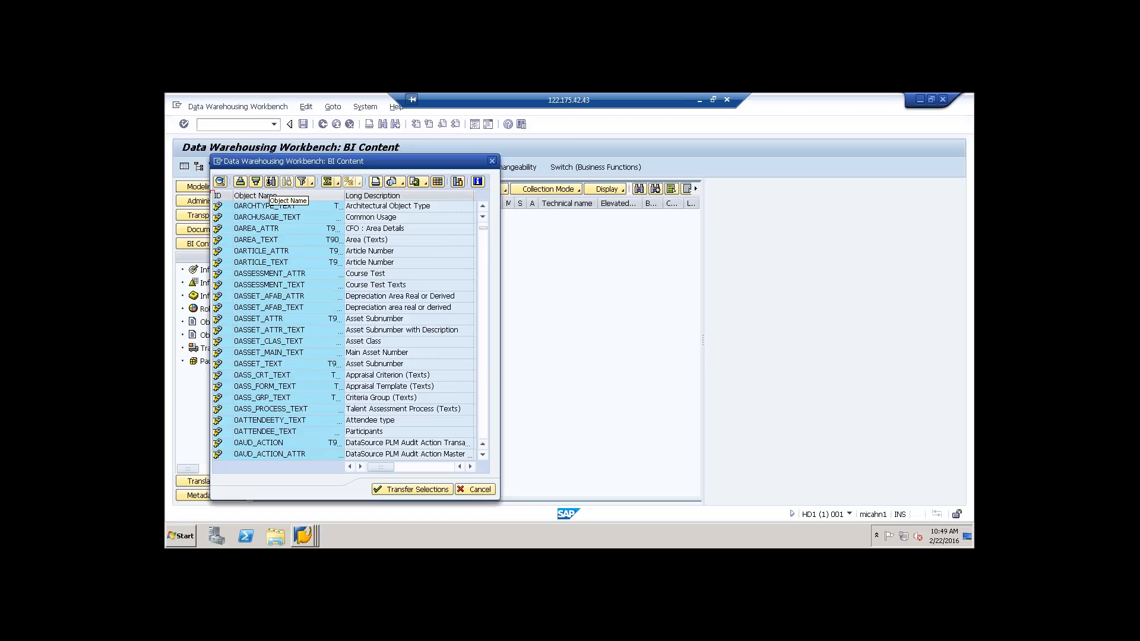
Step: Search the DataSource object list for Purchasing, then close the search and the object selection
{"action": "left_click", "coordinate": [271, 182]}
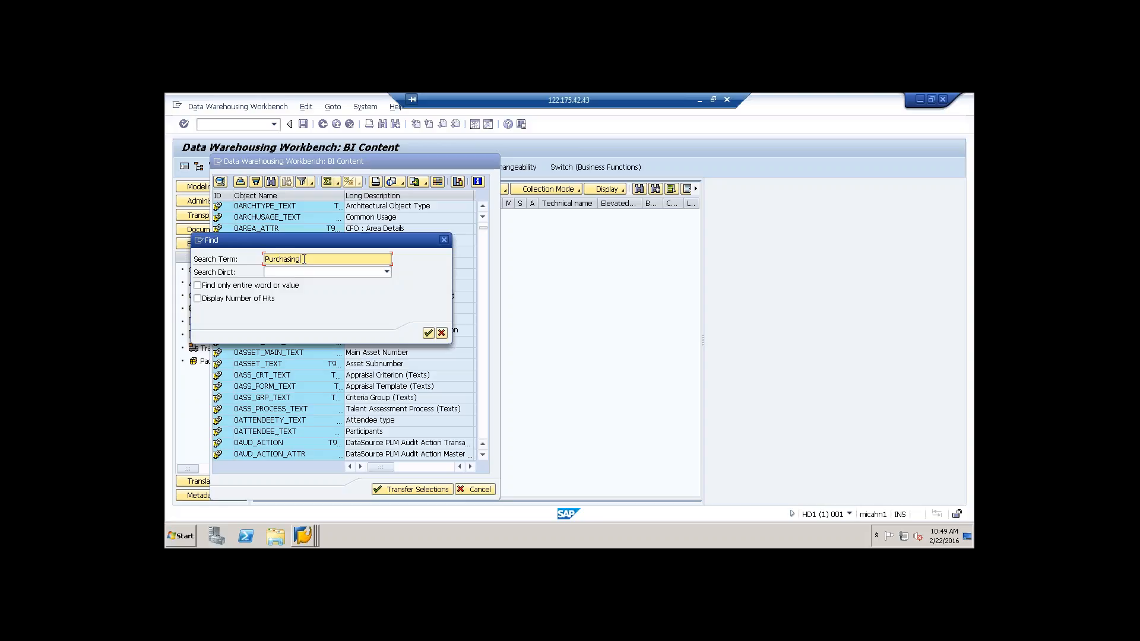
{"action": "key", "text": "Return"}
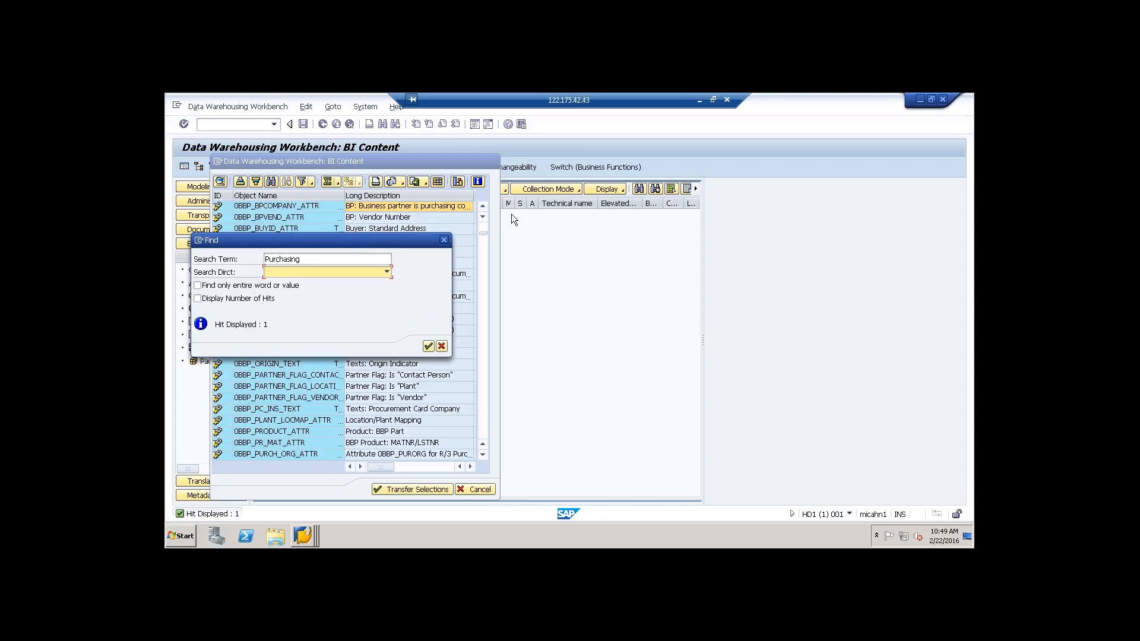
{"action": "left_click_drag", "start_coordinate": [511, 214], "coordinate": [512, 241]}
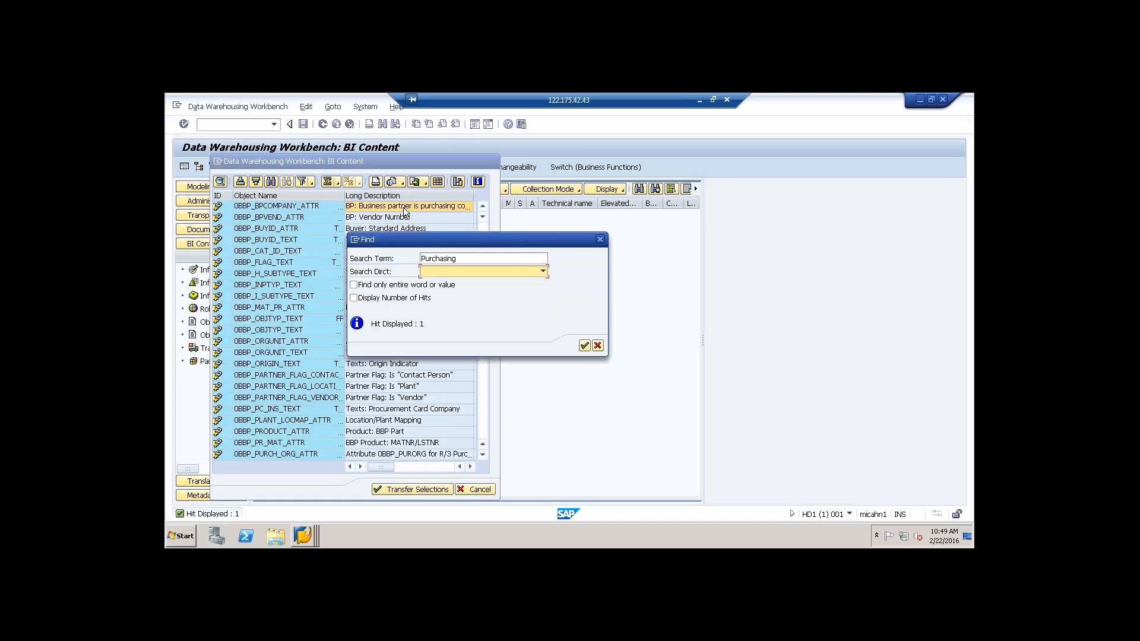
{"action": "left_click", "coordinate": [598, 345]}
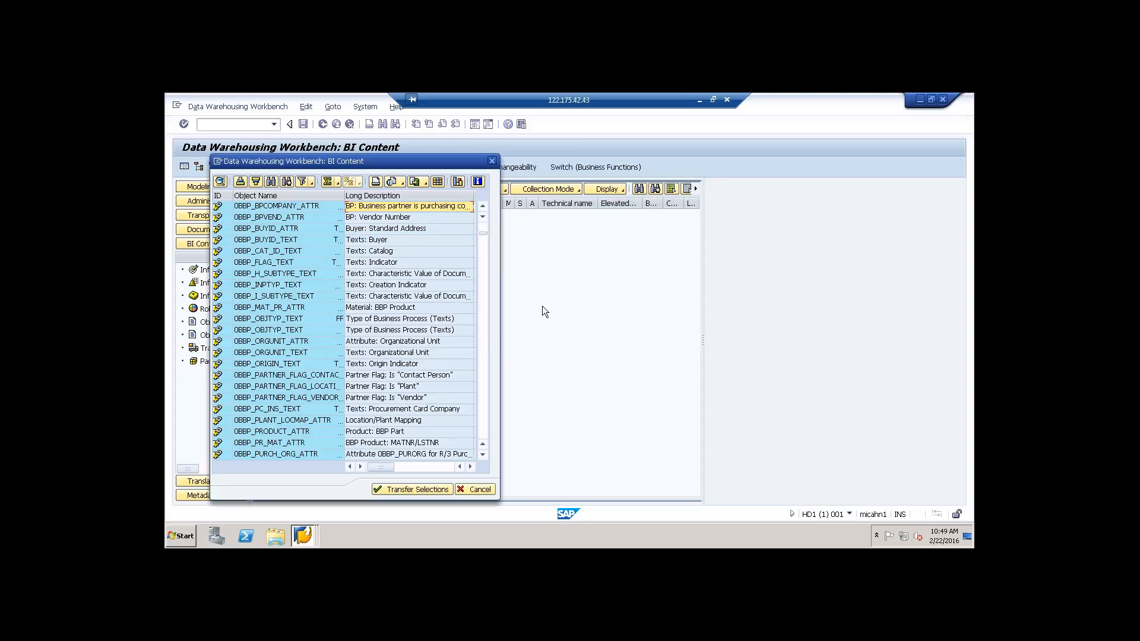
{"action": "left_click", "coordinate": [490, 162]}
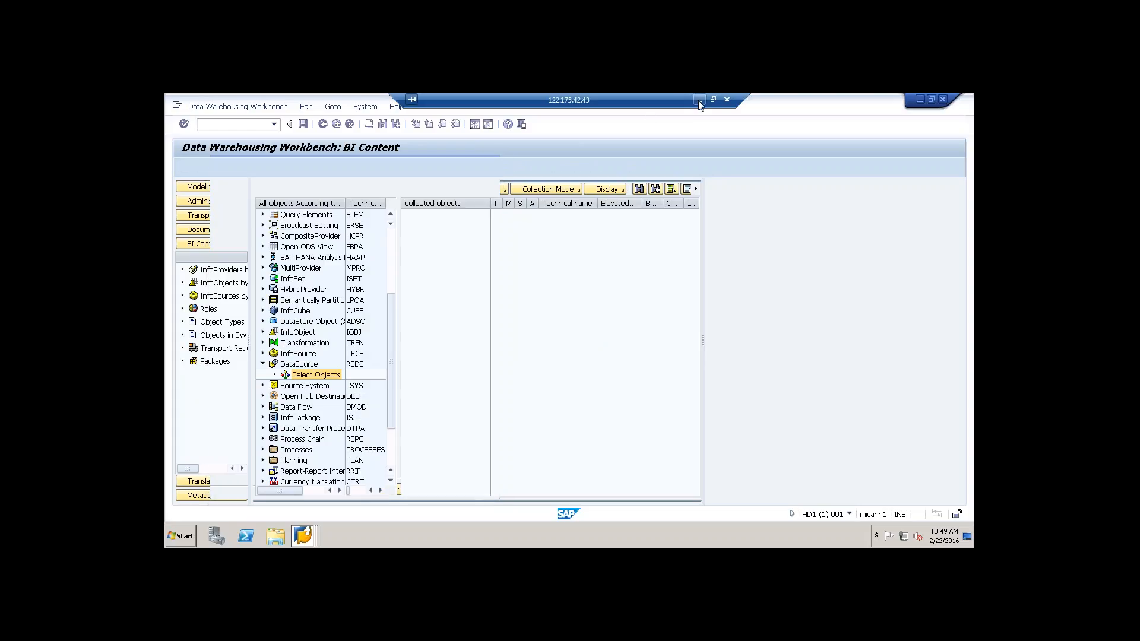
Step: Switch back to the SAP Help Portal, open the Purchasing Groups page under InfoCubes and copy its technical name 0PUR_C04
{"action": "left_click", "coordinate": [700, 100]}
{"action": "scroll", "coordinate": [412, 403], "scroll_direction": "down", "scroll_amount": 3}
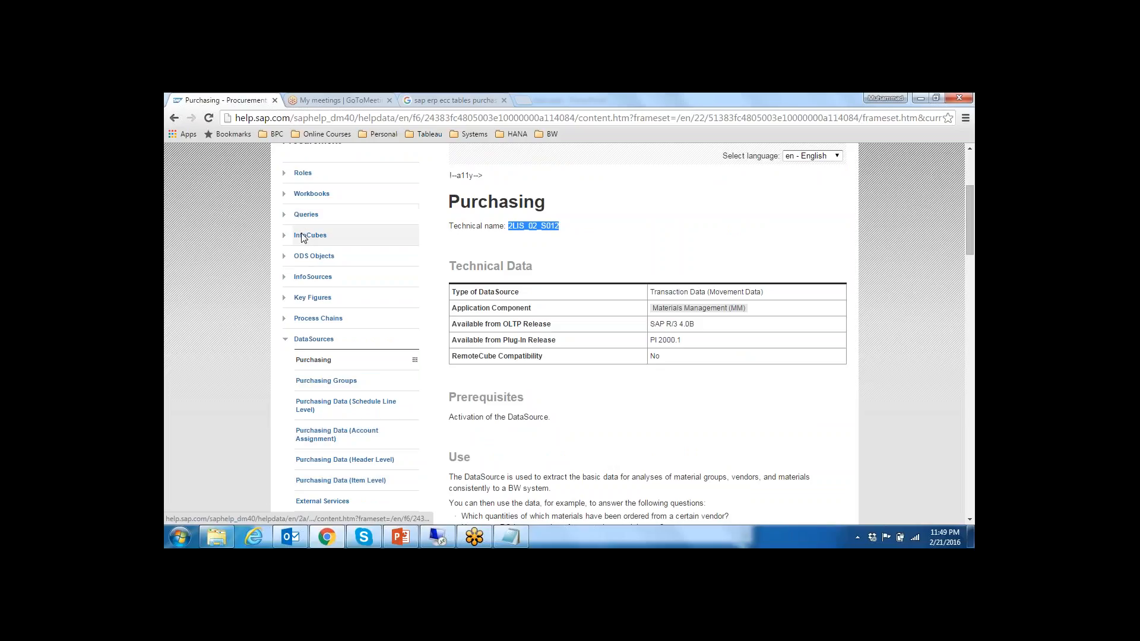
{"action": "left_click", "coordinate": [304, 240]}
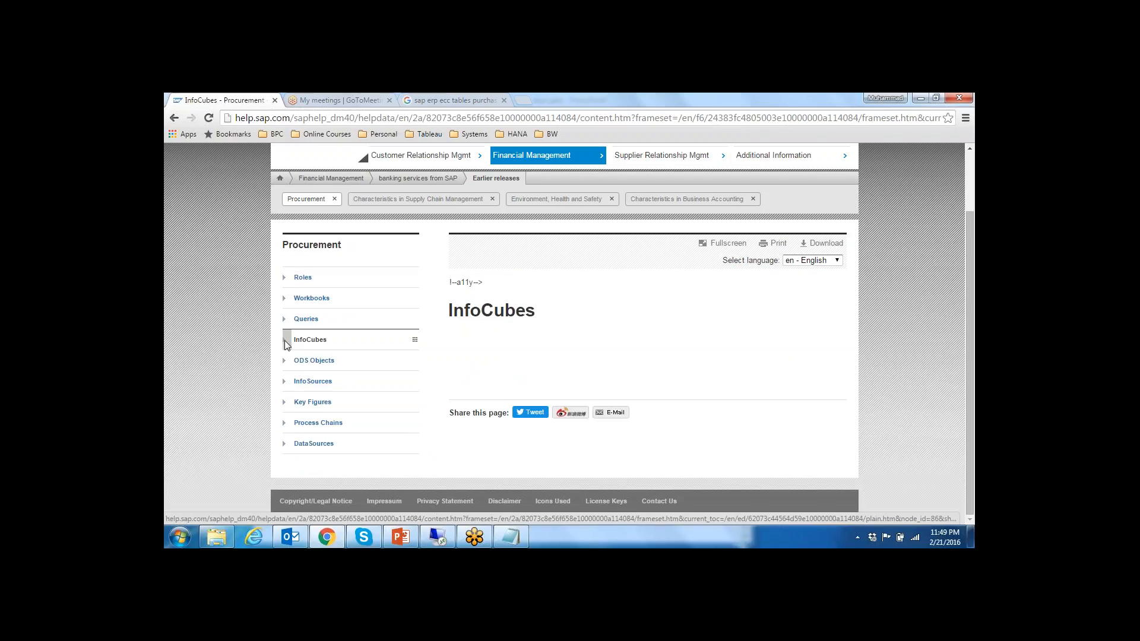
{"action": "left_click", "coordinate": [284, 341]}
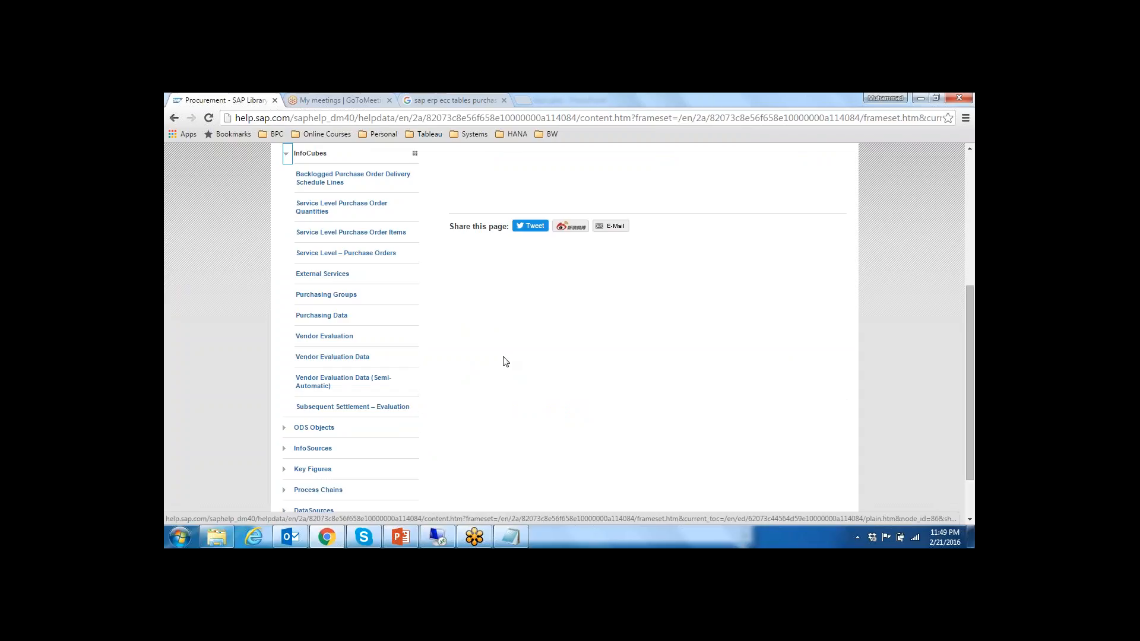
{"action": "left_click", "coordinate": [316, 297]}
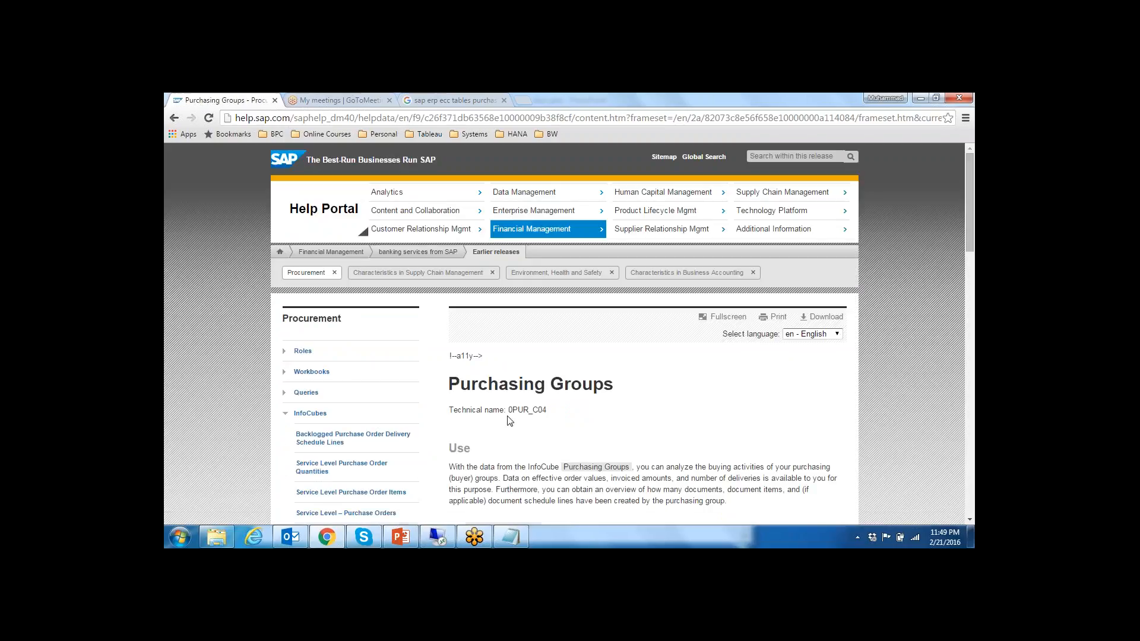
{"action": "left_click_drag", "start_coordinate": [509, 410], "coordinate": [545, 415]}
{"action": "key", "text": "ctrl+c"}
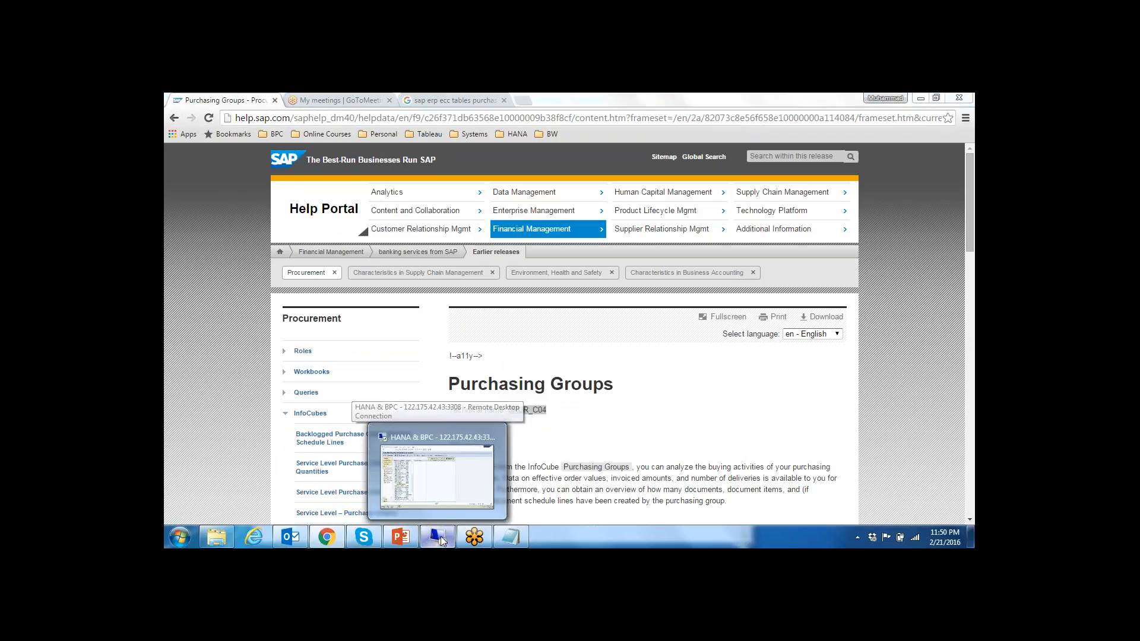
Step: Return to the remote SAP session, collapse the DataSource object type and open the object selection for InfoCube
{"action": "left_click", "coordinate": [432, 451]}
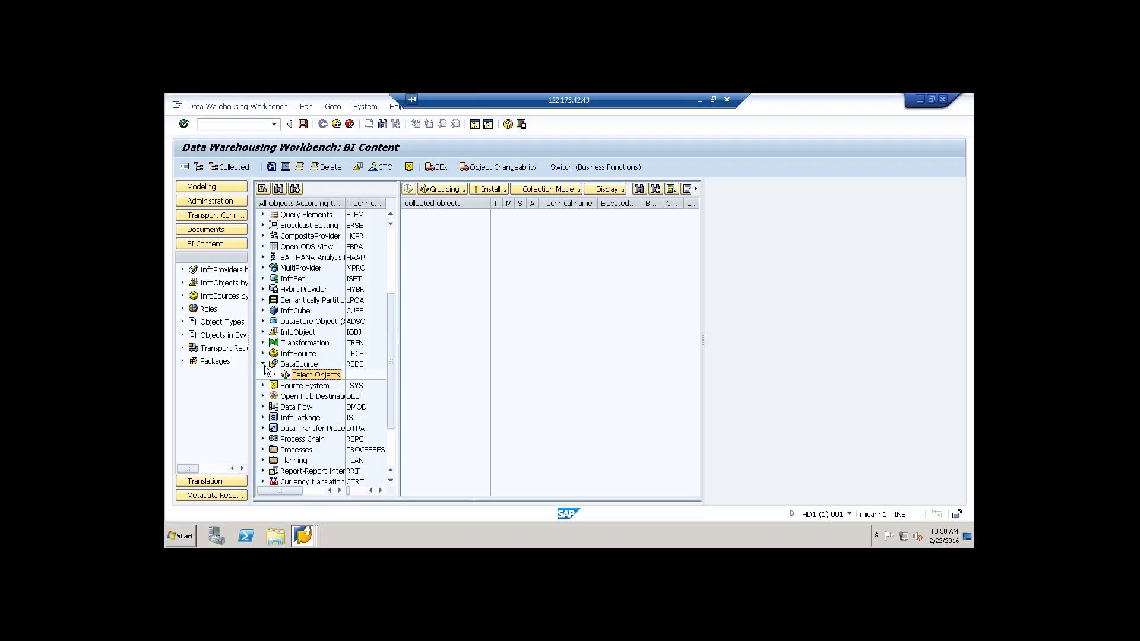
{"action": "left_click", "coordinate": [261, 364]}
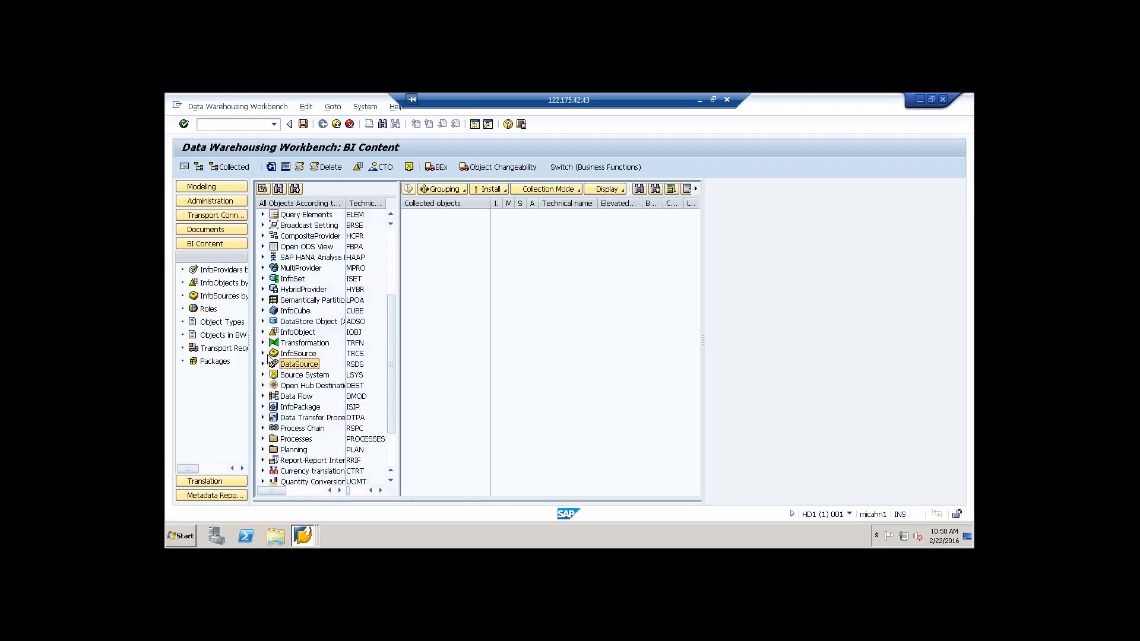
{"action": "left_click", "coordinate": [268, 312]}
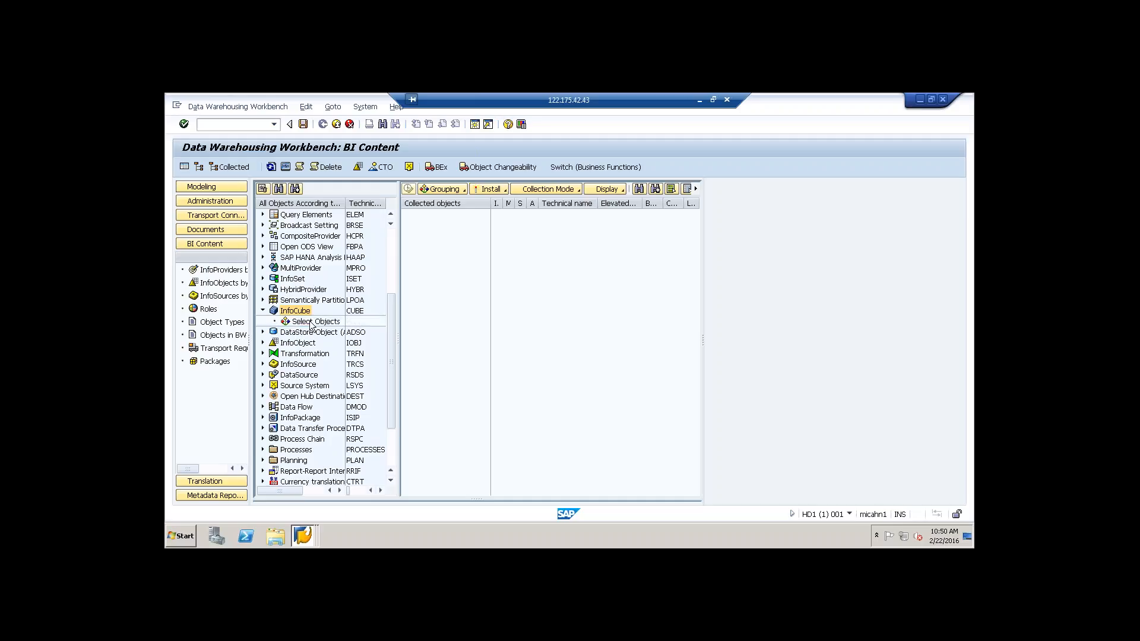
{"action": "left_click", "coordinate": [313, 322]}
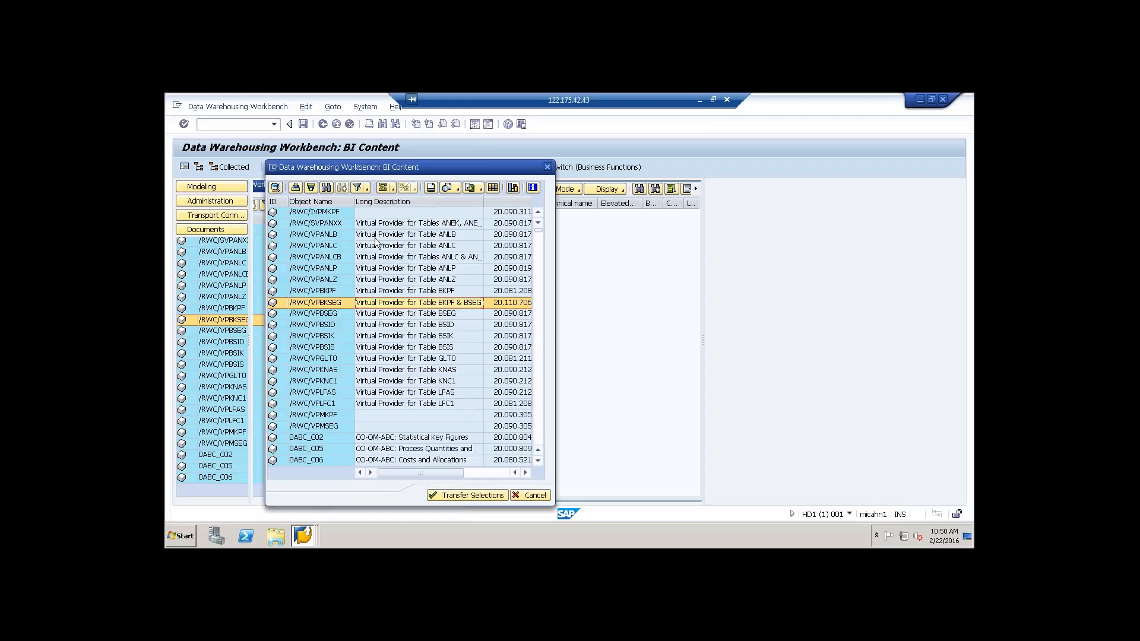
Step: Search the InfoCube object list for 0PUR_C04, check for further hits and close the search
{"action": "left_click", "coordinate": [326, 187]}
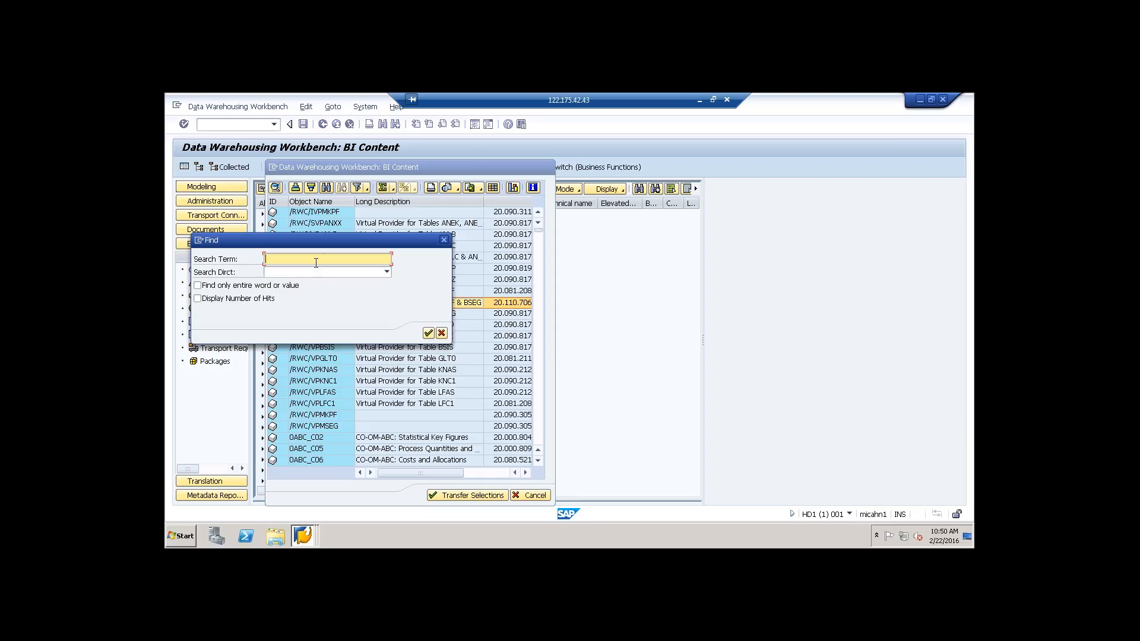
{"action": "key", "text": "ctrl+v"}
{"action": "left_click", "coordinate": [428, 334]}
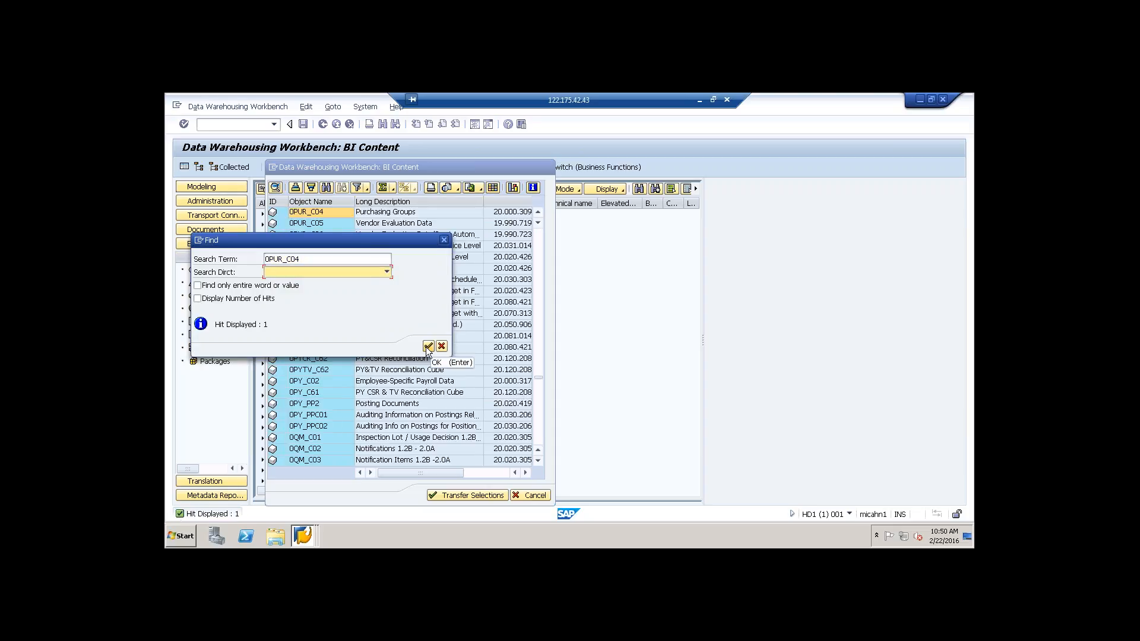
{"action": "left_click", "coordinate": [428, 346]}
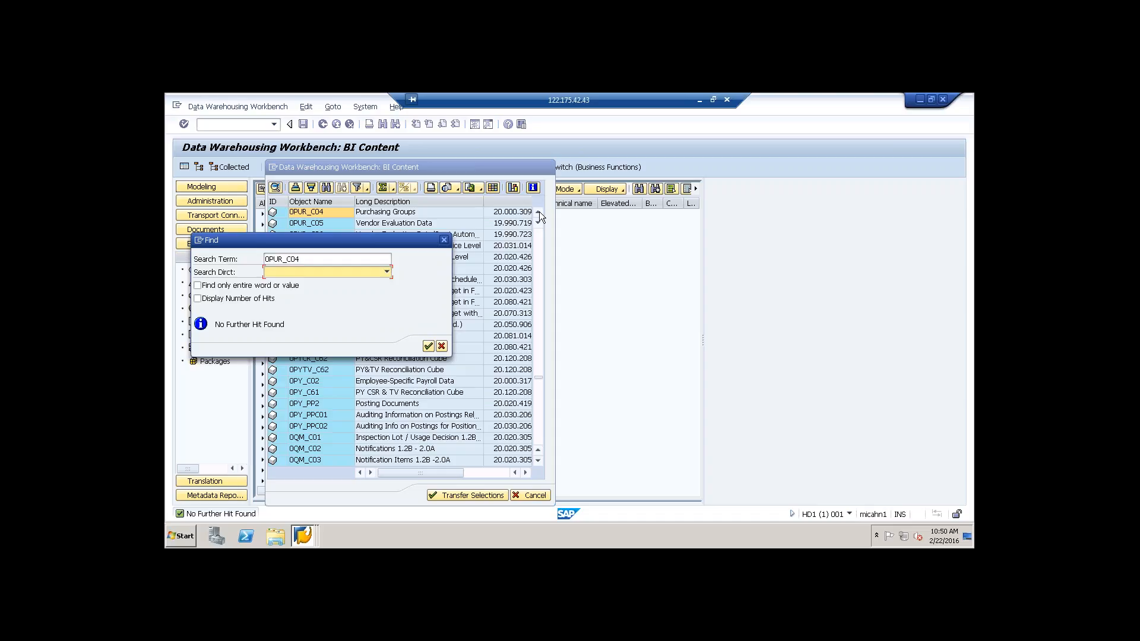
{"action": "left_click", "coordinate": [428, 346]}
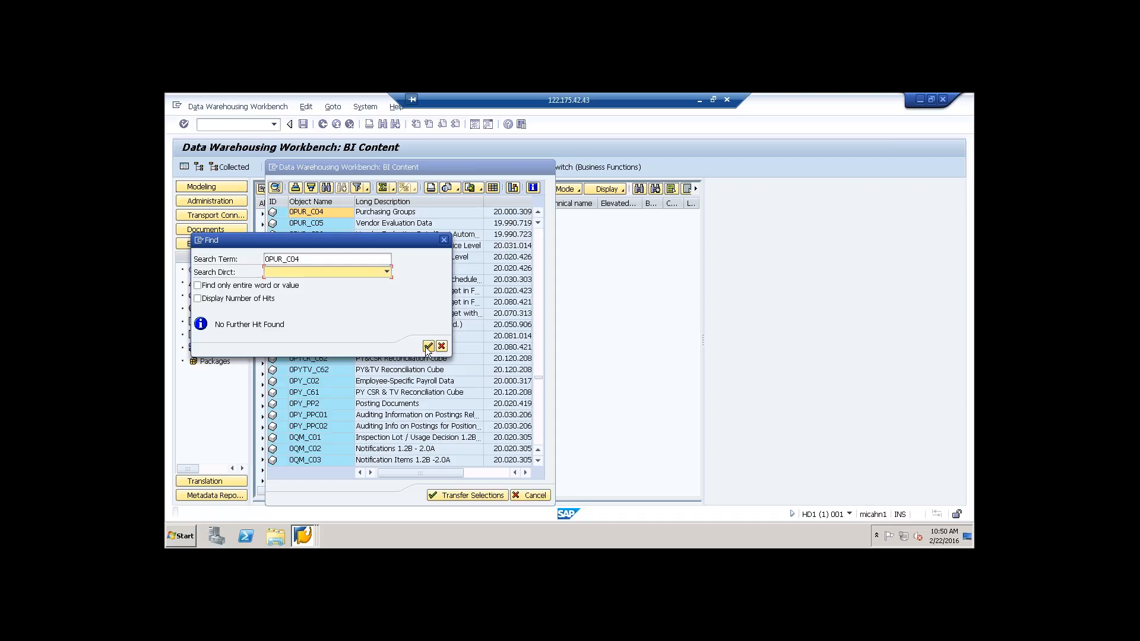
{"action": "left_click", "coordinate": [443, 240]}
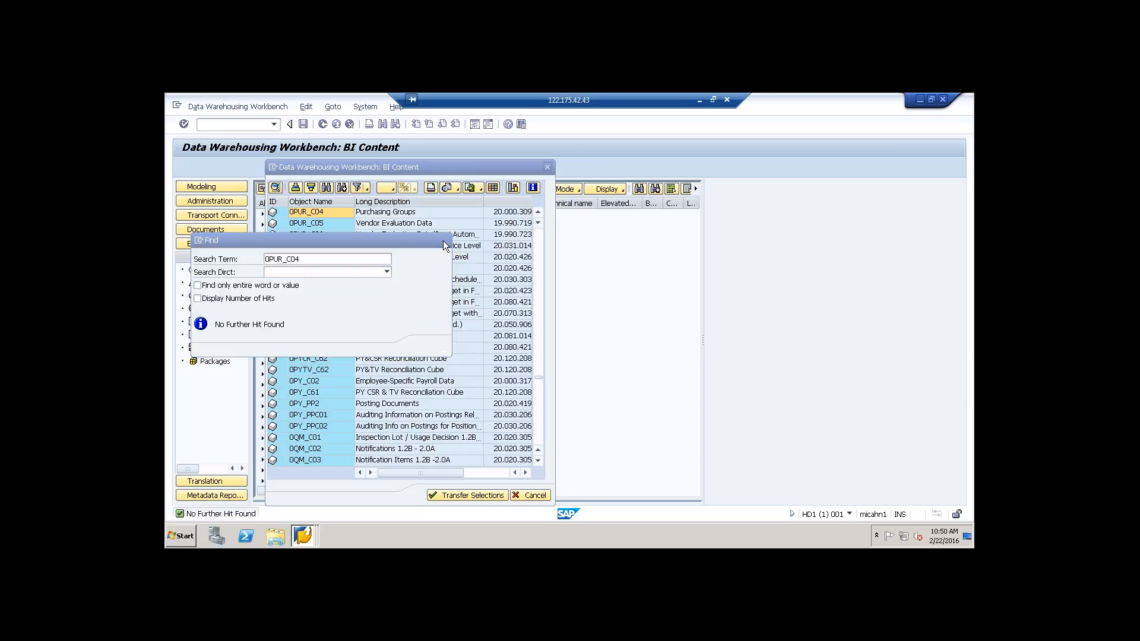
Step: Compare the entries for InfoCubes 0PUR_C01 Purchasing Data and 0PUR_C02 Vendor Evaluation, then select 0PUR_C04 Purchasing Groups
{"action": "left_click", "coordinate": [538, 211]}
{"action": "left_click", "coordinate": [538, 212]}
{"action": "left_click", "coordinate": [538, 211]}
{"action": "left_click", "coordinate": [538, 212]}
{"action": "left_click", "coordinate": [538, 211]}
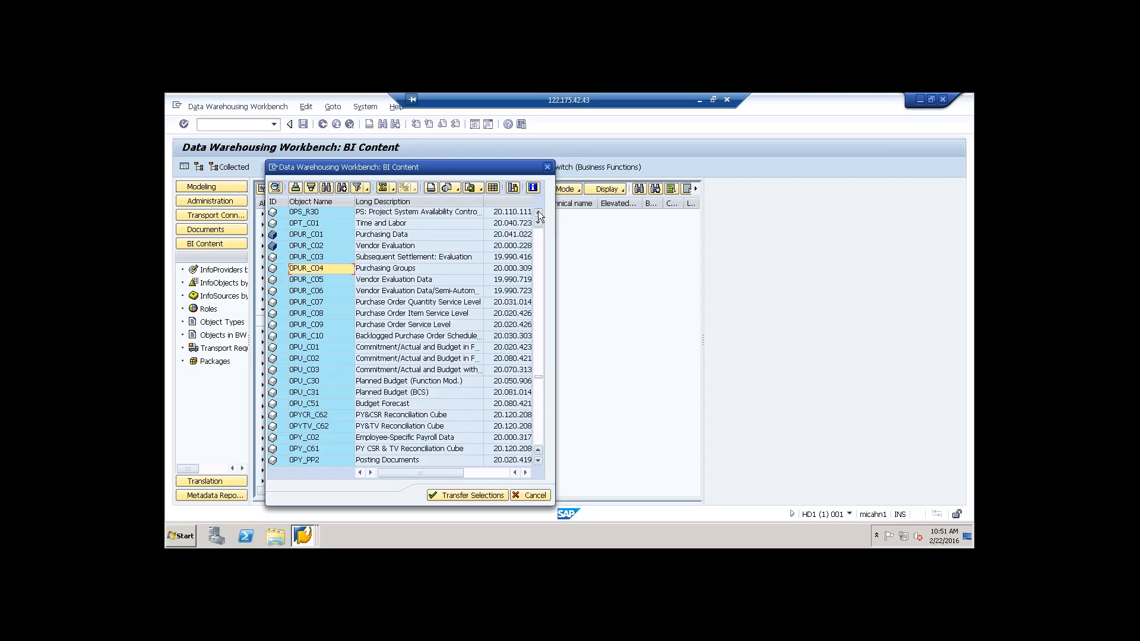
{"action": "left_click", "coordinate": [538, 211]}
{"action": "left_click", "coordinate": [538, 211]}
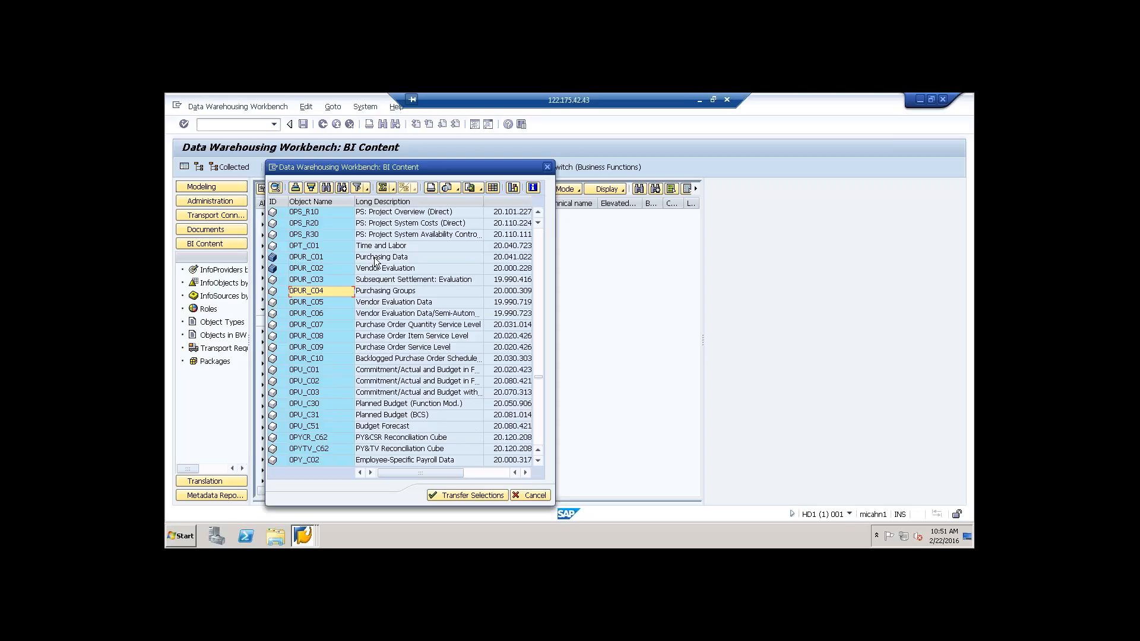
{"action": "left_click", "coordinate": [319, 257]}
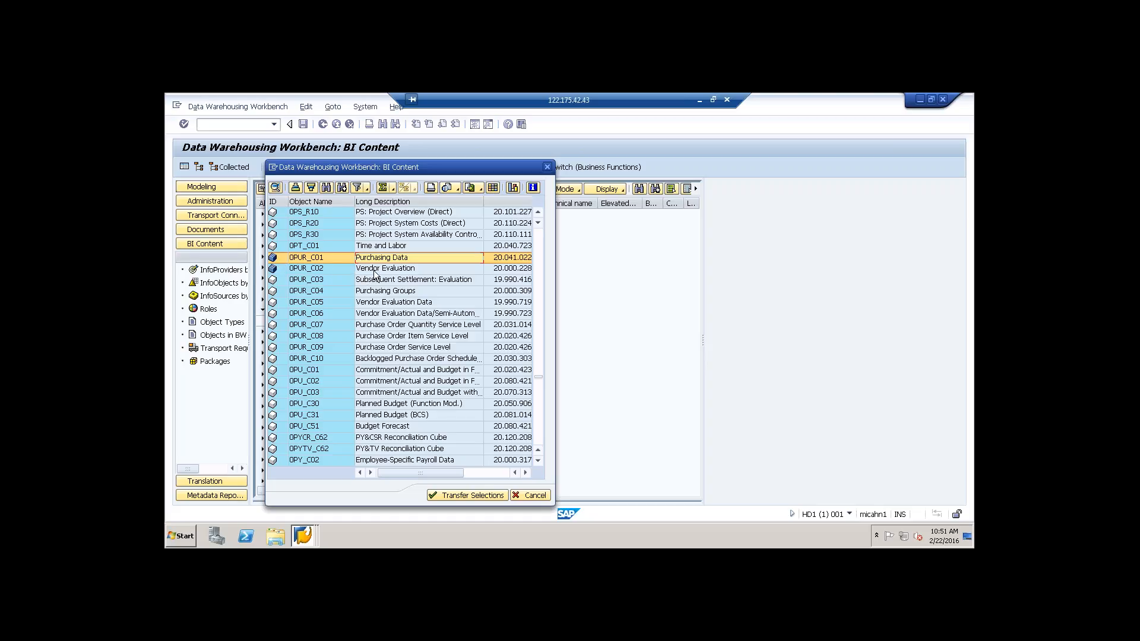
{"action": "left_click", "coordinate": [276, 271]}
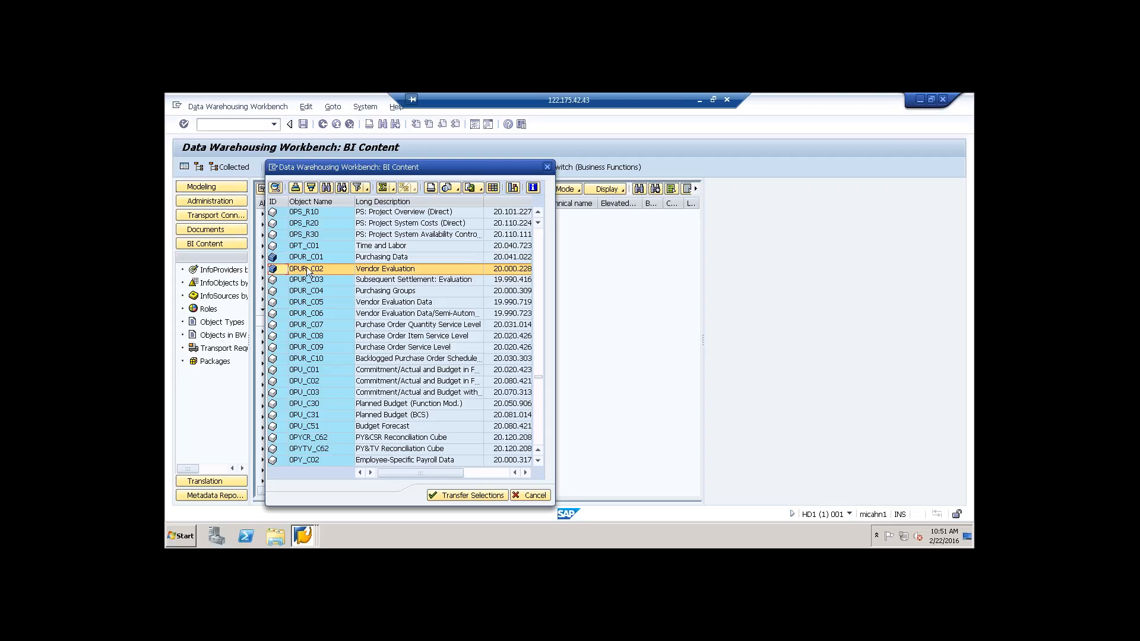
{"action": "left_click", "coordinate": [372, 294]}
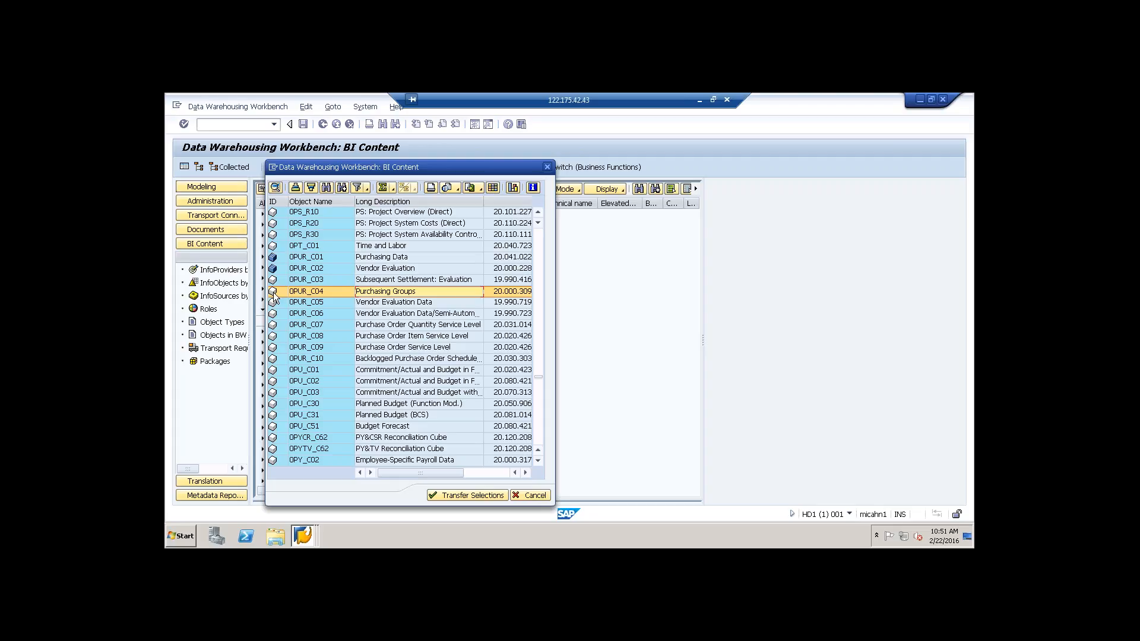
Step: Transfer InfoCube 0PUR_C04 Purchasing Groups to the collected objects with SAP as the source system type
{"action": "double_click", "coordinate": [312, 291]}
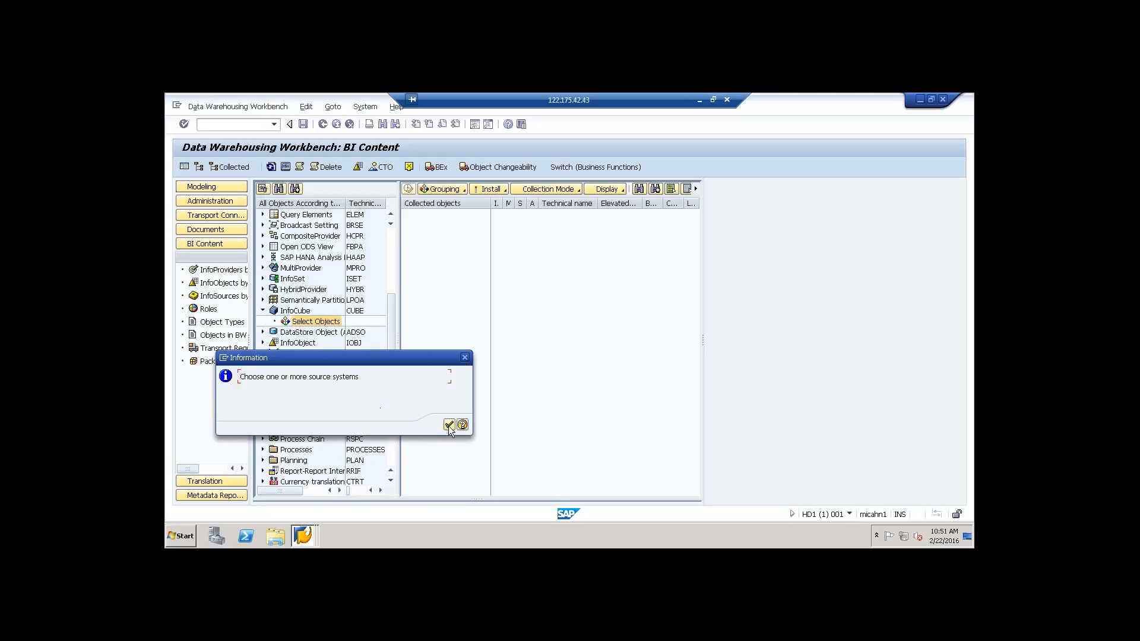
{"action": "left_click", "coordinate": [449, 426]}
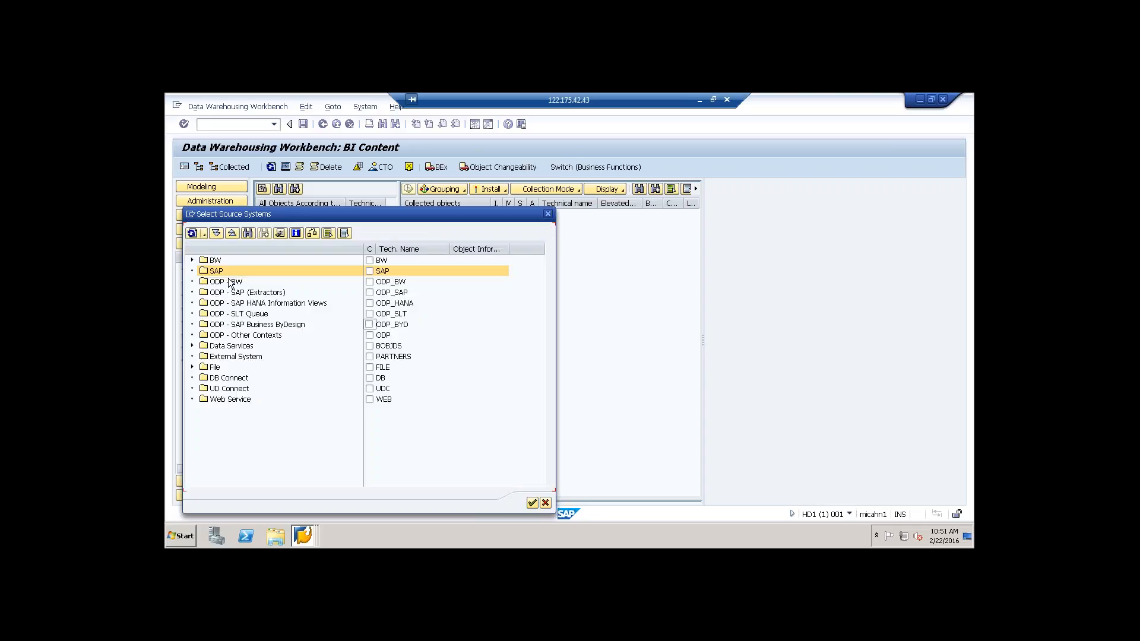
{"action": "left_click", "coordinate": [370, 272]}
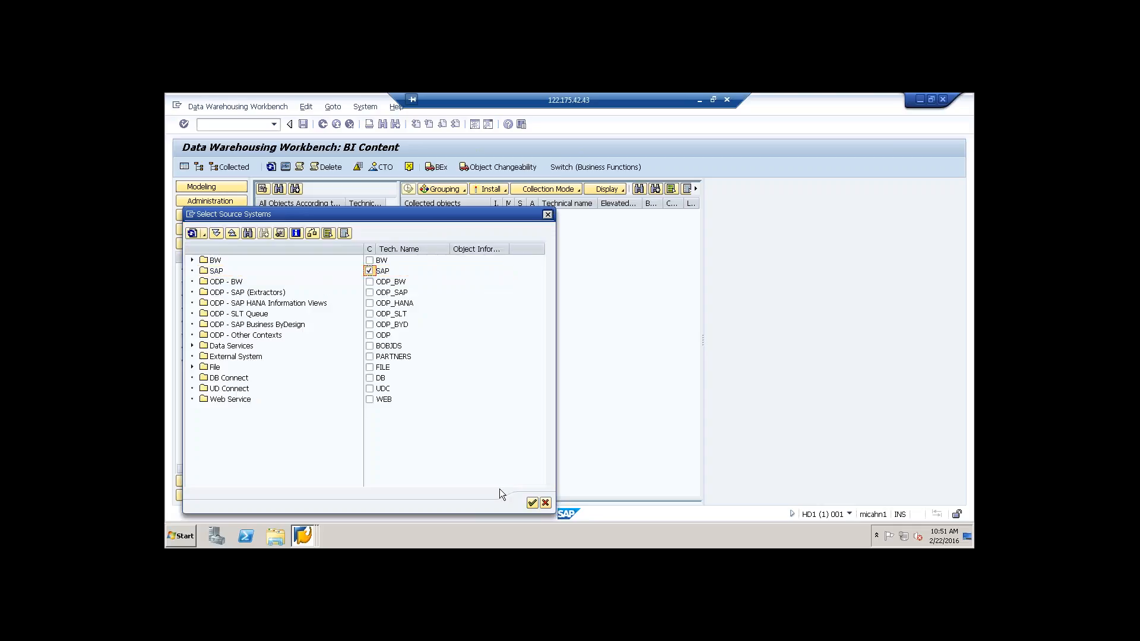
{"action": "left_click", "coordinate": [533, 504]}
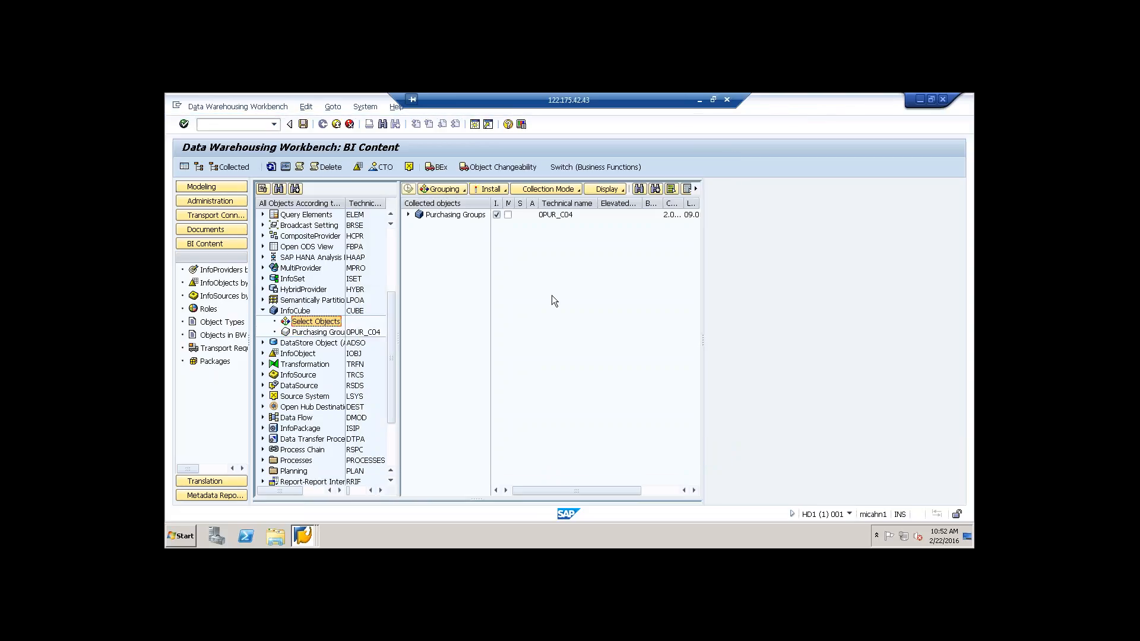
Step: Expand the InfoObjects collected under Purchasing Groups and set the grouping to Dataflow Before and Afterwards
{"action": "left_click", "coordinate": [408, 215]}
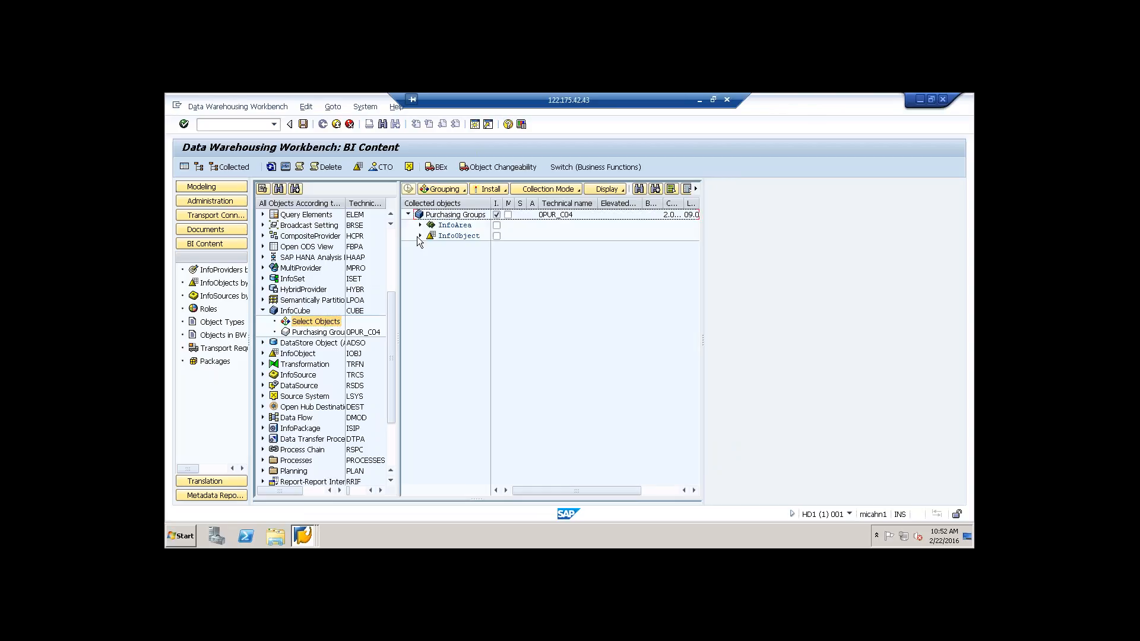
{"action": "left_click", "coordinate": [420, 236]}
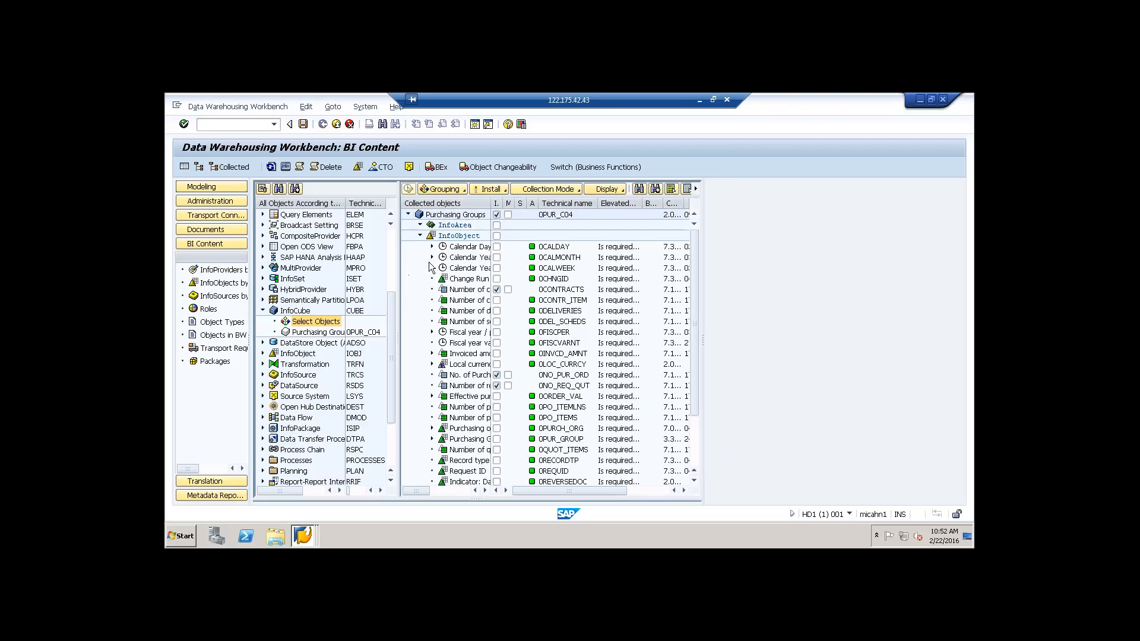
{"action": "left_click", "coordinate": [463, 190]}
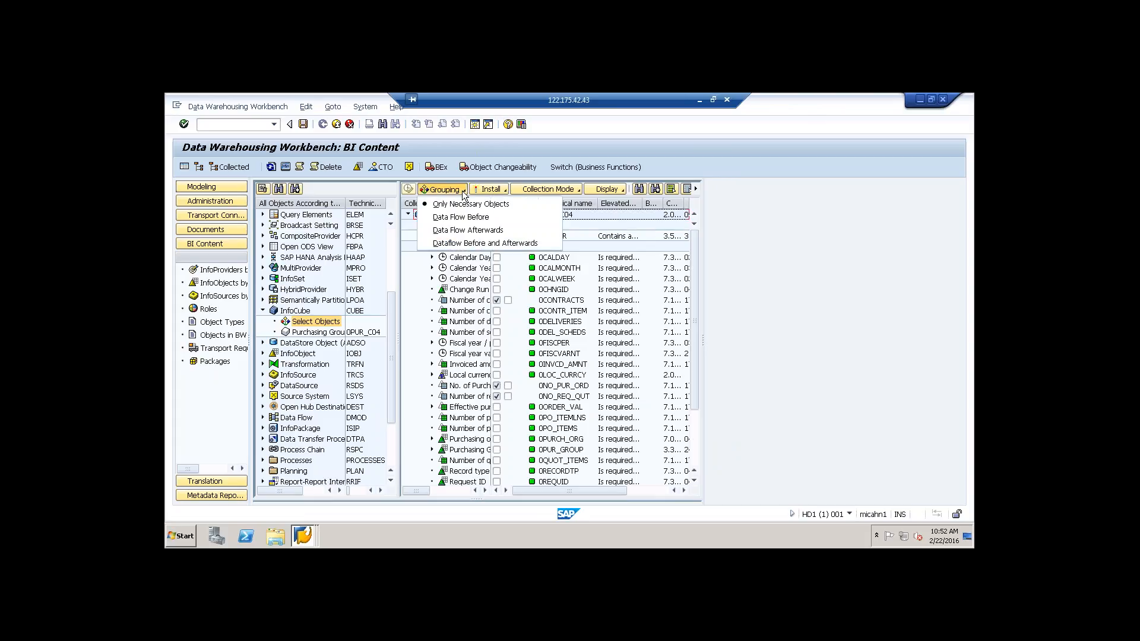
{"action": "left_click", "coordinate": [459, 244]}
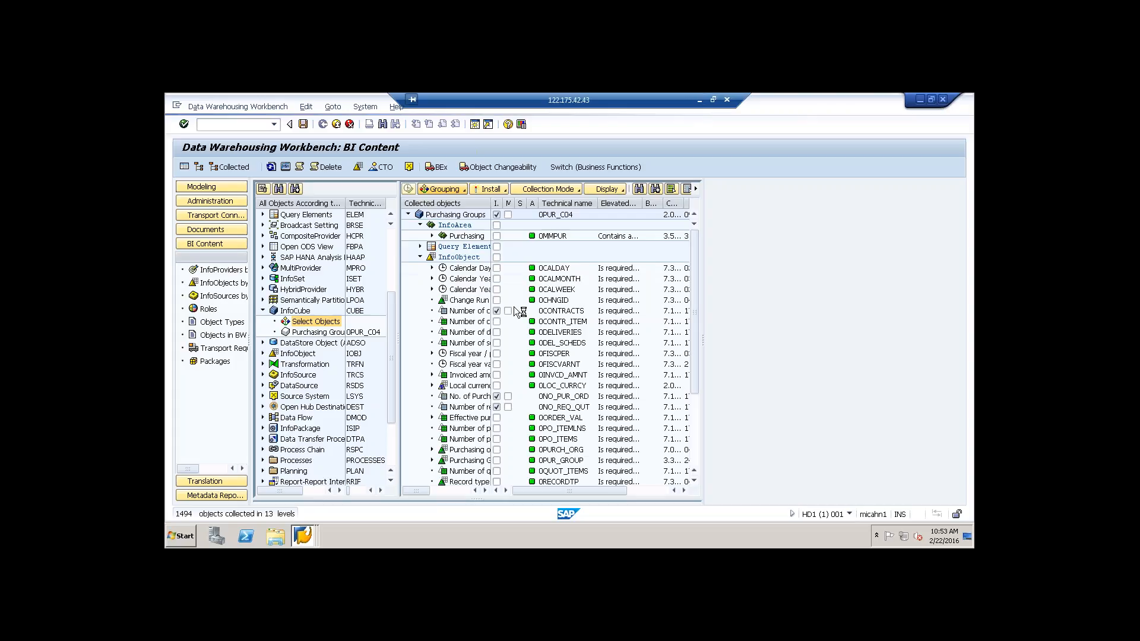
Step: Check the query elements and transformations collected for Purchasing Groups, then install the collected objects directly
{"action": "left_click", "coordinate": [420, 258]}
{"action": "left_click", "coordinate": [421, 247]}
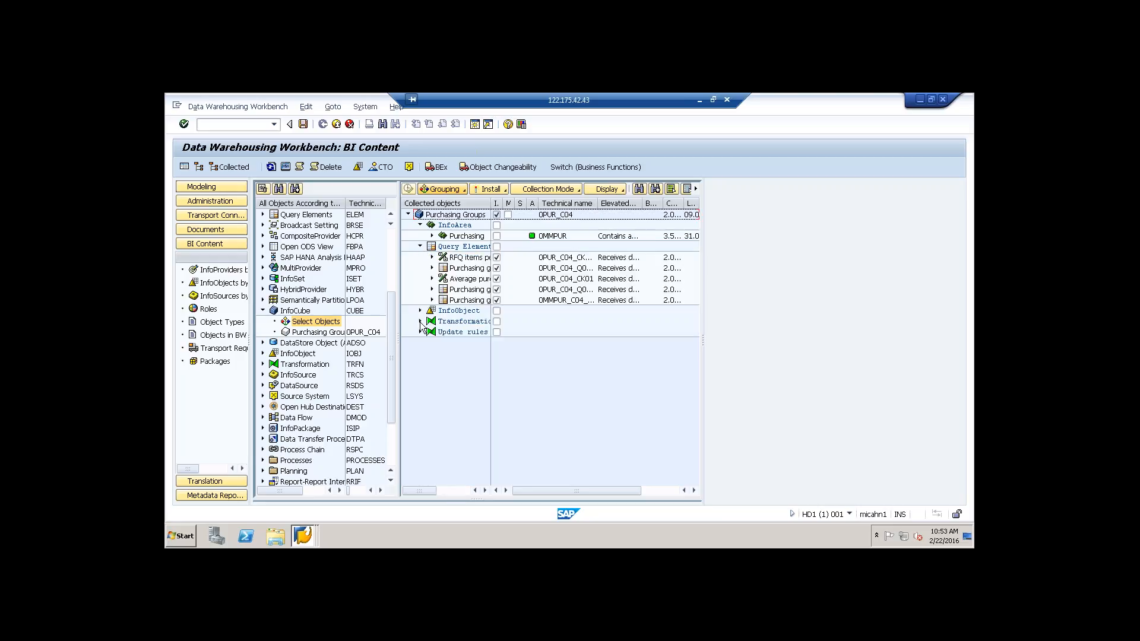
{"action": "left_click", "coordinate": [419, 320]}
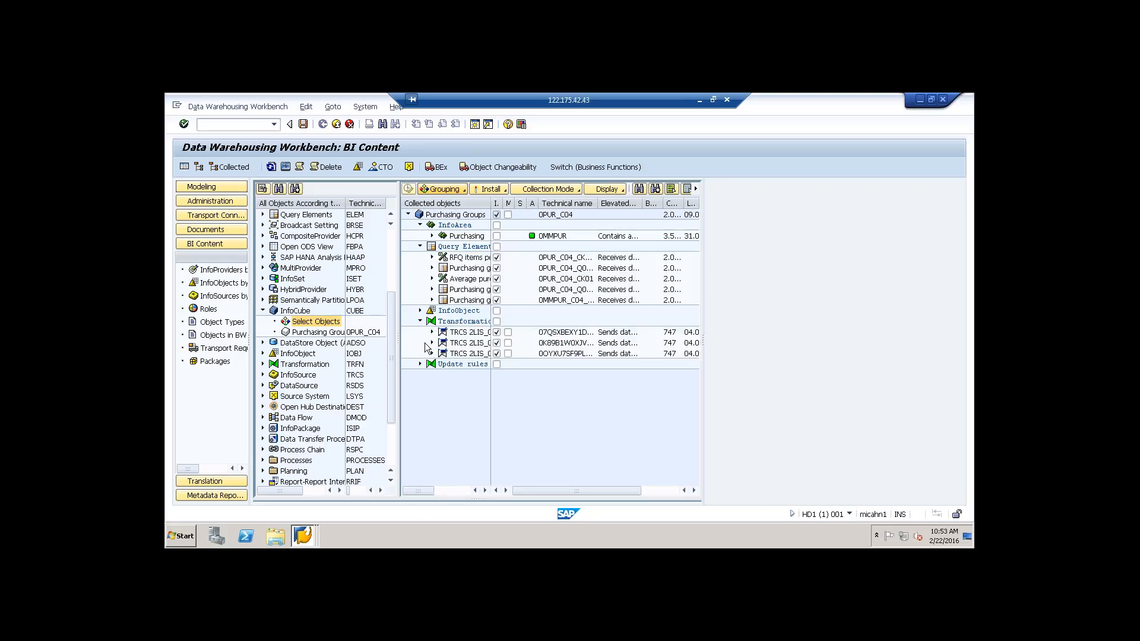
{"action": "left_click", "coordinate": [505, 189]}
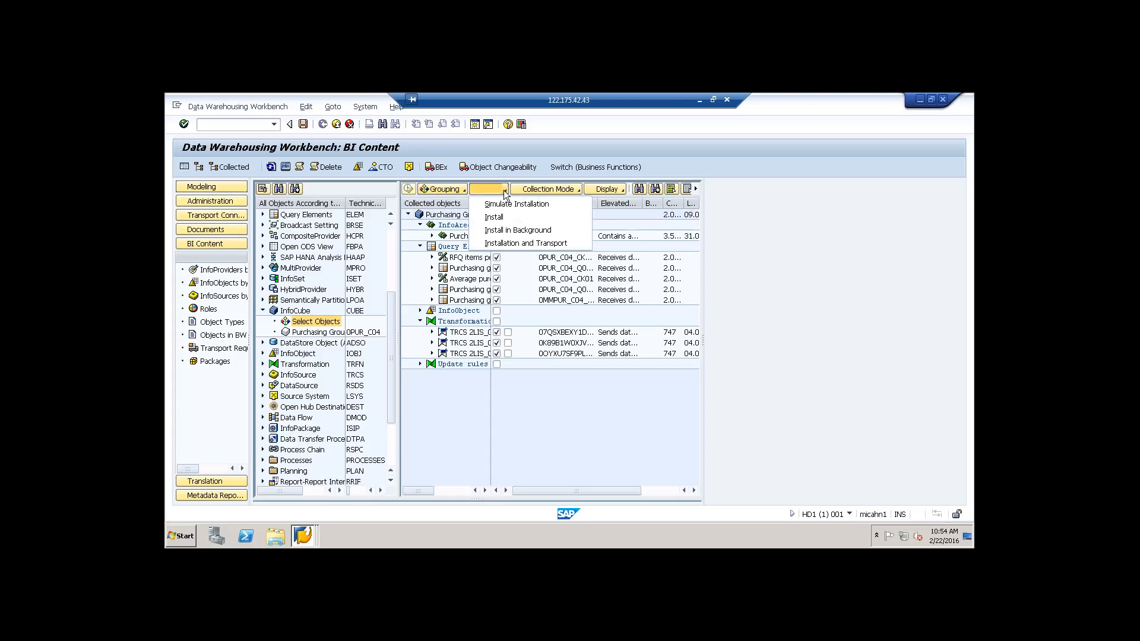
{"action": "left_click", "coordinate": [496, 217]}
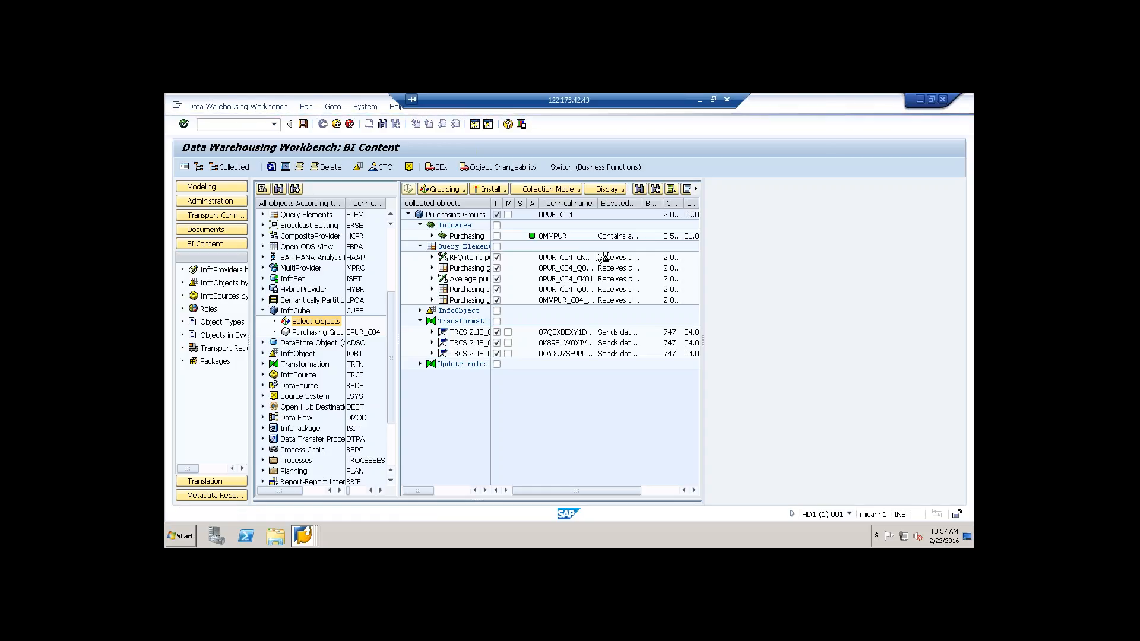
Step: Switch to the SAP Help Portal in the browser and read the use and InfoSources of the Purchasing Groups InfoCube
{"action": "left_click", "coordinate": [700, 102]}
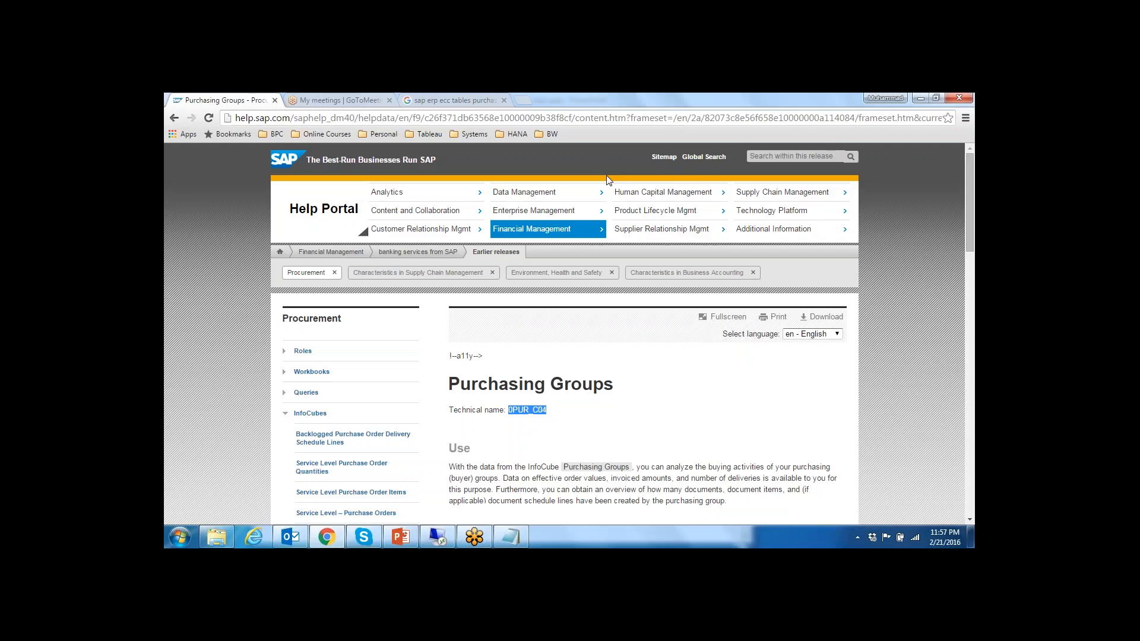
{"action": "left_click", "coordinate": [520, 393]}
{"action": "scroll", "coordinate": [523, 395], "scroll_direction": "down", "scroll_amount": 2}
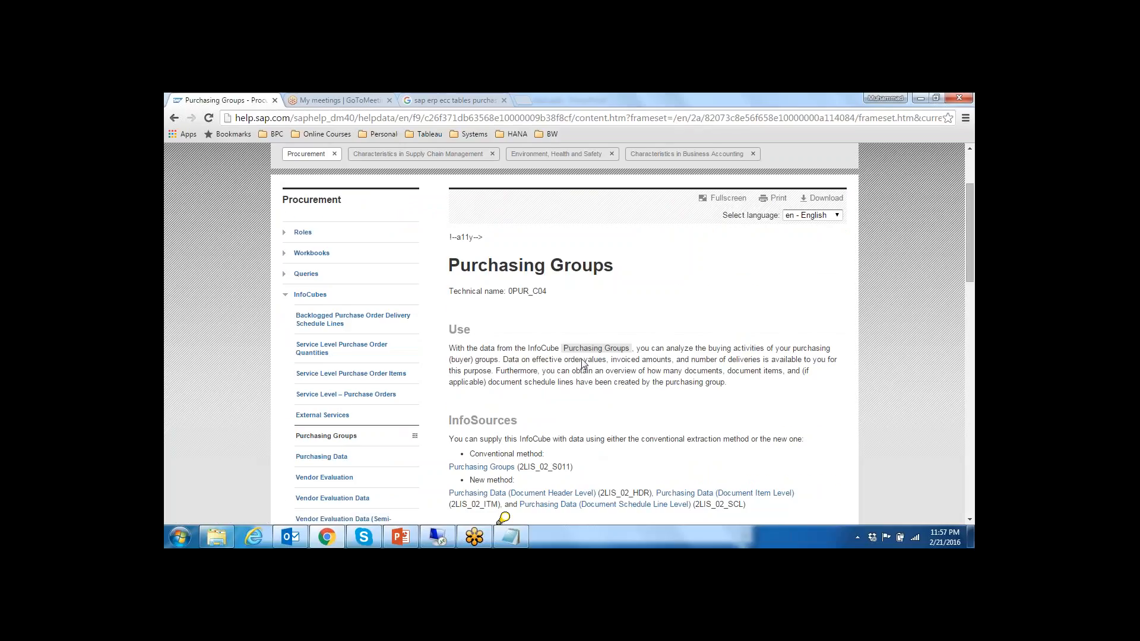
{"action": "scroll", "coordinate": [582, 363], "scroll_direction": "down", "scroll_amount": 1}
{"action": "scroll", "coordinate": [579, 365], "scroll_direction": "down", "scroll_amount": 1}
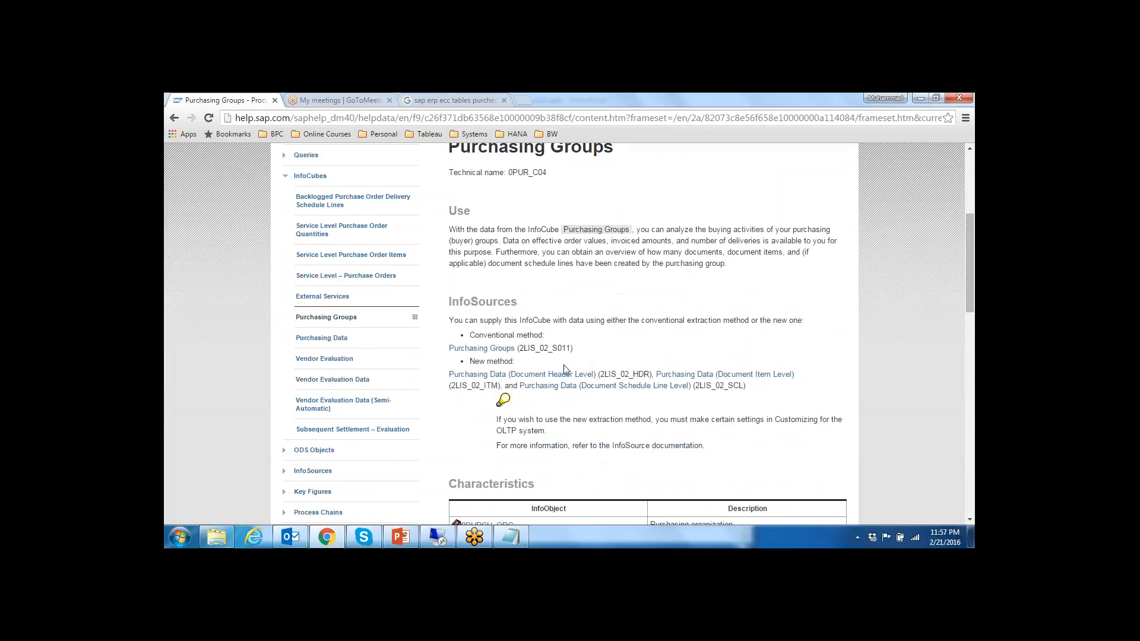
{"action": "scroll", "coordinate": [479, 338], "scroll_direction": "up", "scroll_amount": 1}
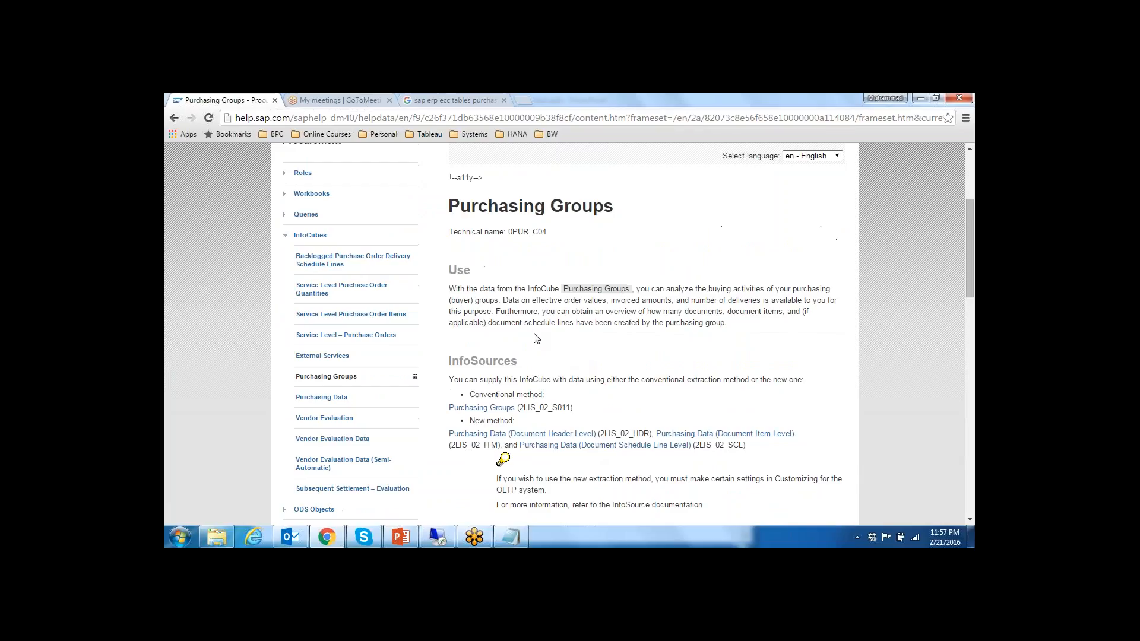
{"action": "scroll", "coordinate": [537, 342], "scroll_direction": "down", "scroll_amount": 2}
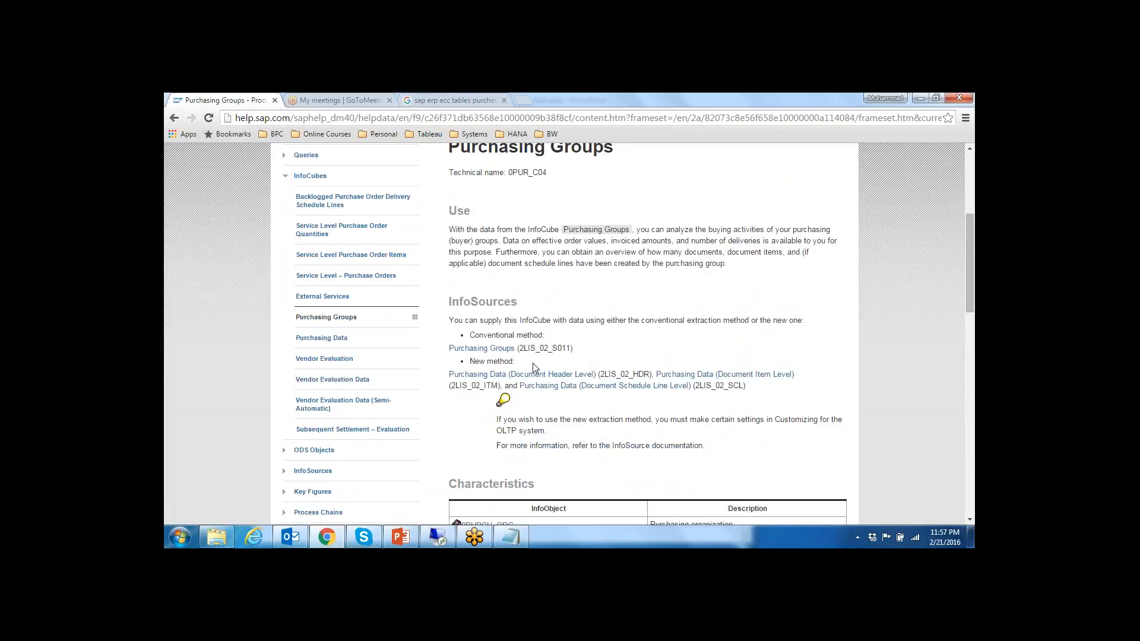
Step: Examine the characteristics, time characteristics, key figures and units documented for the Purchasing Groups InfoCube
{"action": "scroll", "coordinate": [541, 392], "scroll_direction": "down", "scroll_amount": 4}
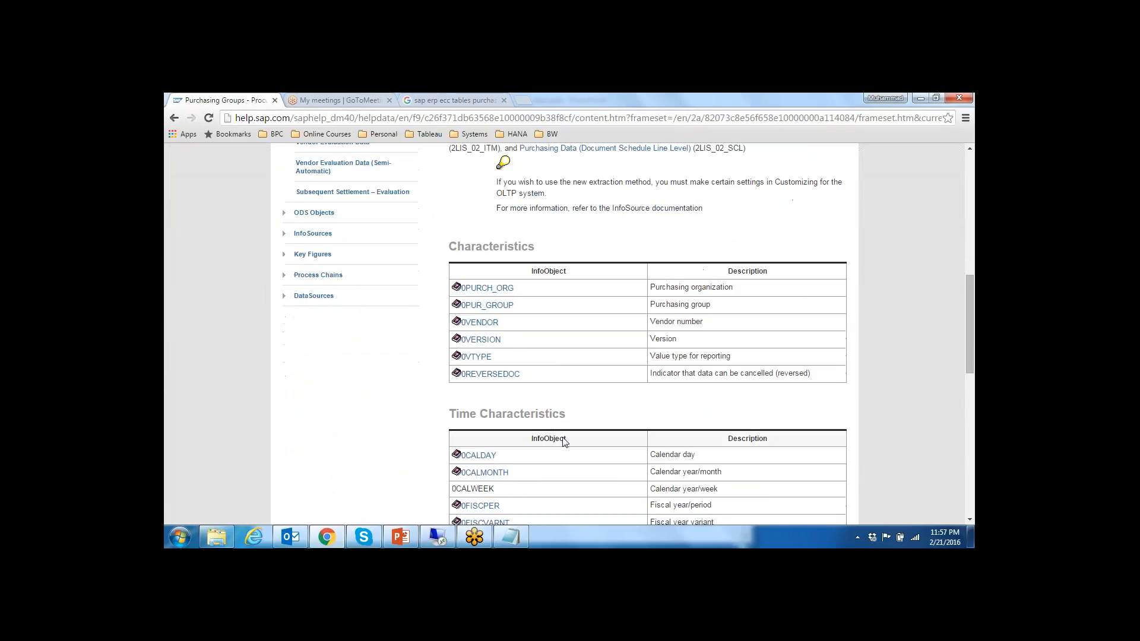
{"action": "scroll", "coordinate": [563, 443], "scroll_direction": "down", "scroll_amount": 3}
{"action": "scroll", "coordinate": [565, 442], "scroll_direction": "down", "scroll_amount": 1}
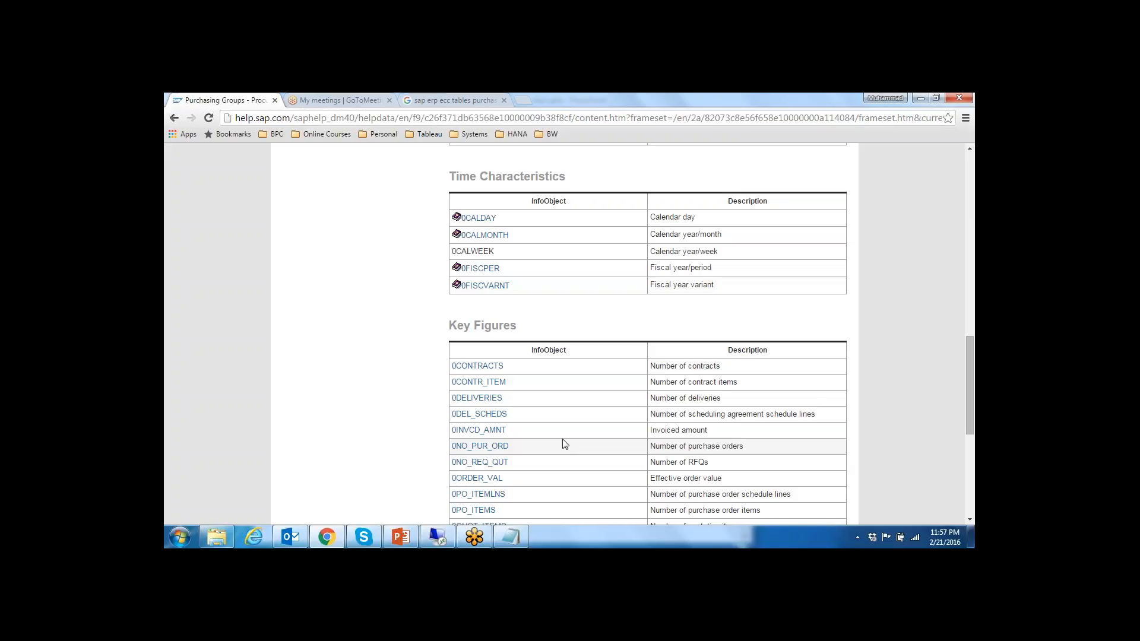
{"action": "scroll", "coordinate": [564, 445], "scroll_direction": "down", "scroll_amount": 2}
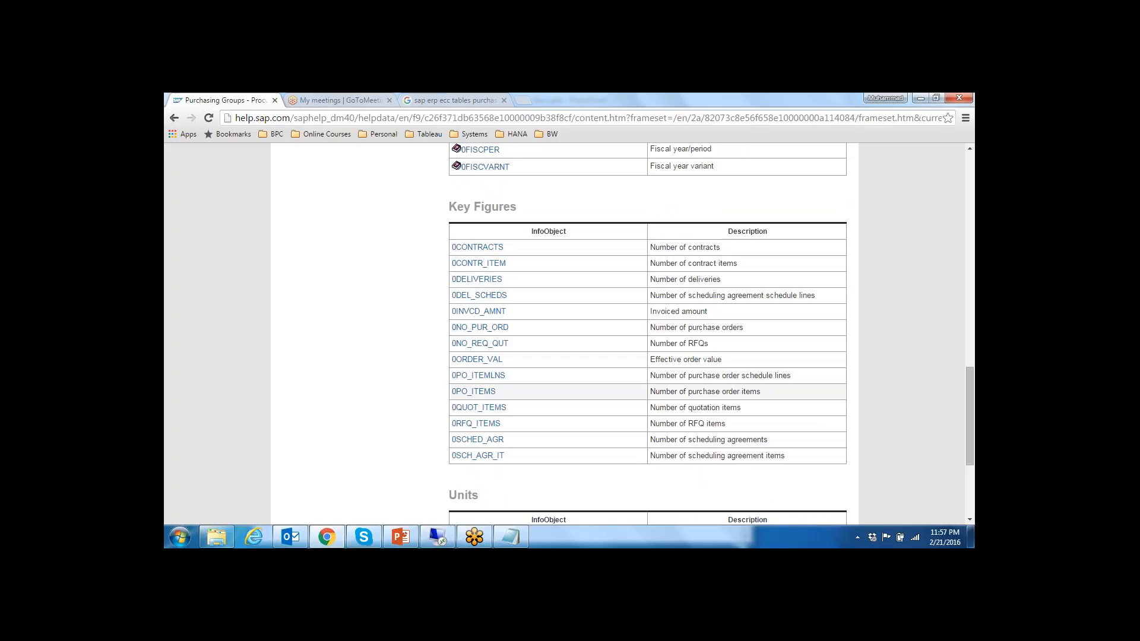
{"action": "scroll", "coordinate": [545, 362], "scroll_direction": "down", "scroll_amount": 3}
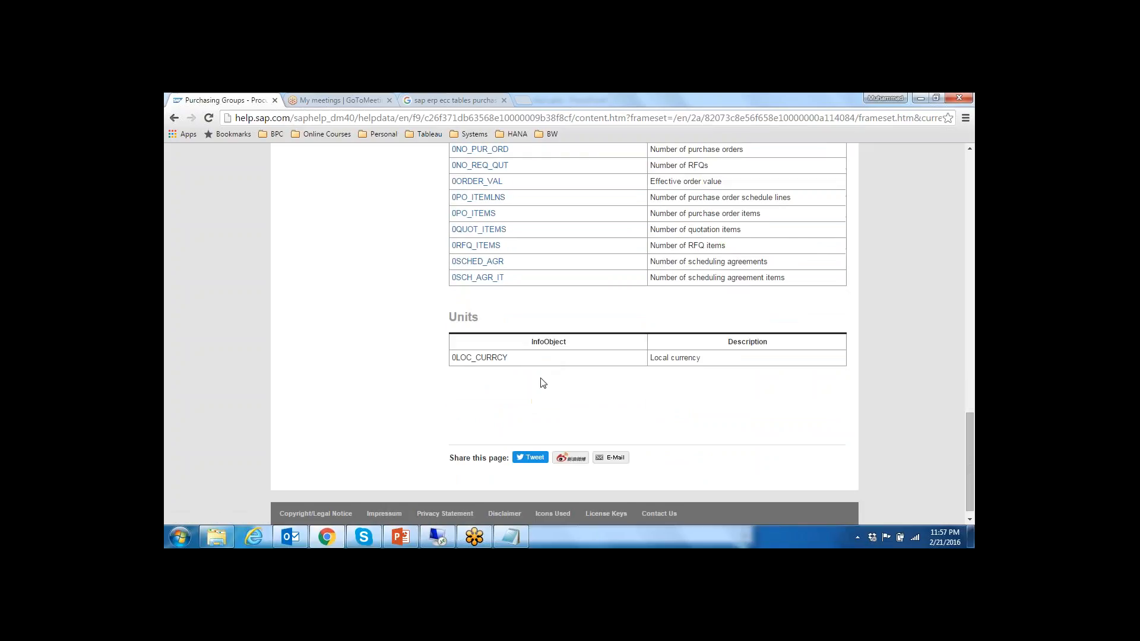
{"action": "scroll", "coordinate": [534, 374], "scroll_direction": "up", "scroll_amount": 5}
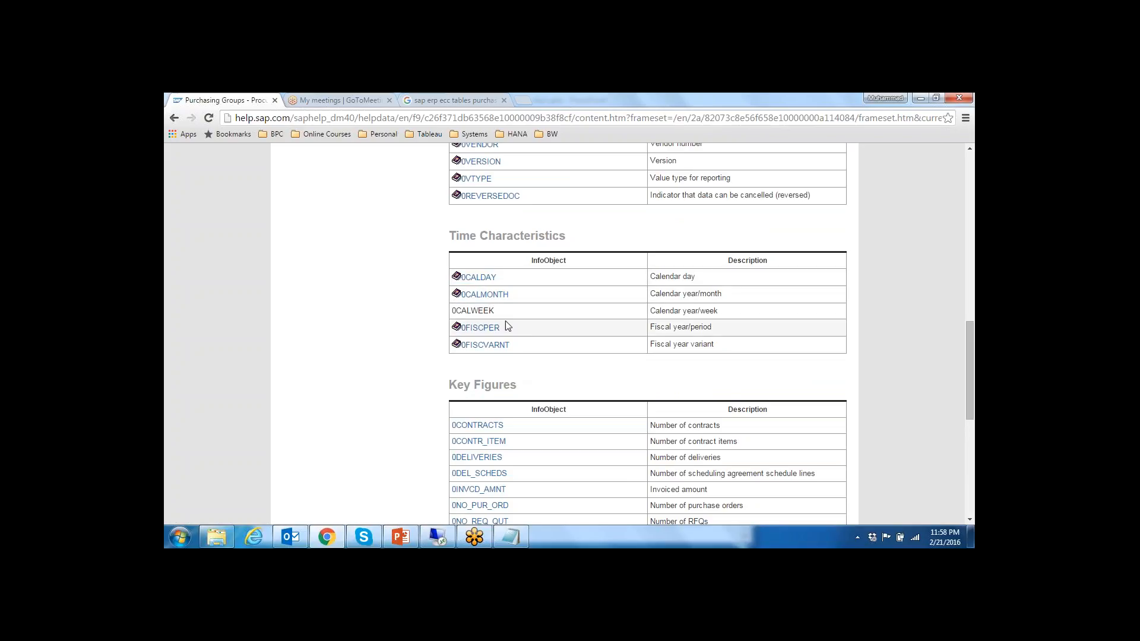
{"action": "scroll", "coordinate": [539, 343], "scroll_direction": "up", "scroll_amount": 1}
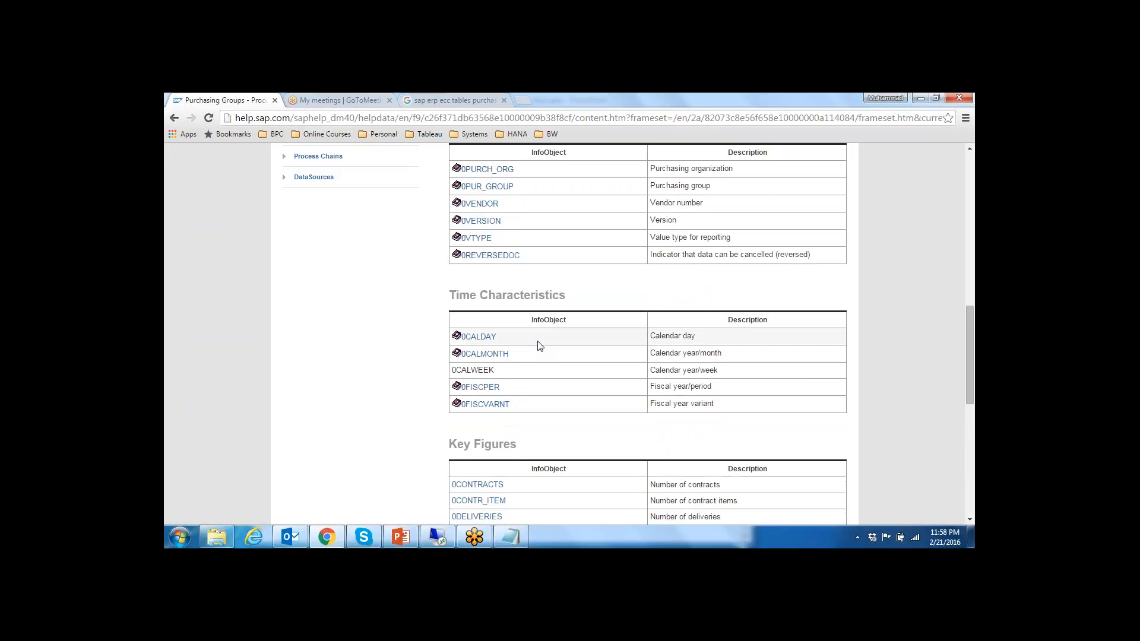
{"action": "scroll", "coordinate": [538, 343], "scroll_direction": "up", "scroll_amount": 1}
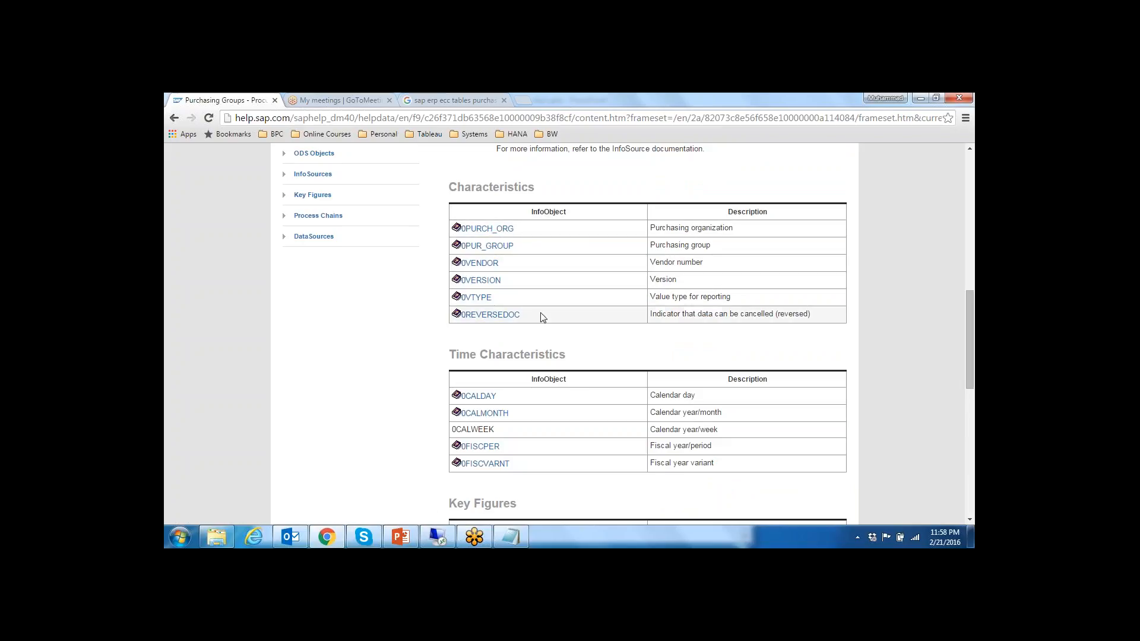
Step: Open the help page for time characteristic 0CALDAY and follow its reference characteristic 0DATE
{"action": "left_click", "coordinate": [480, 400]}
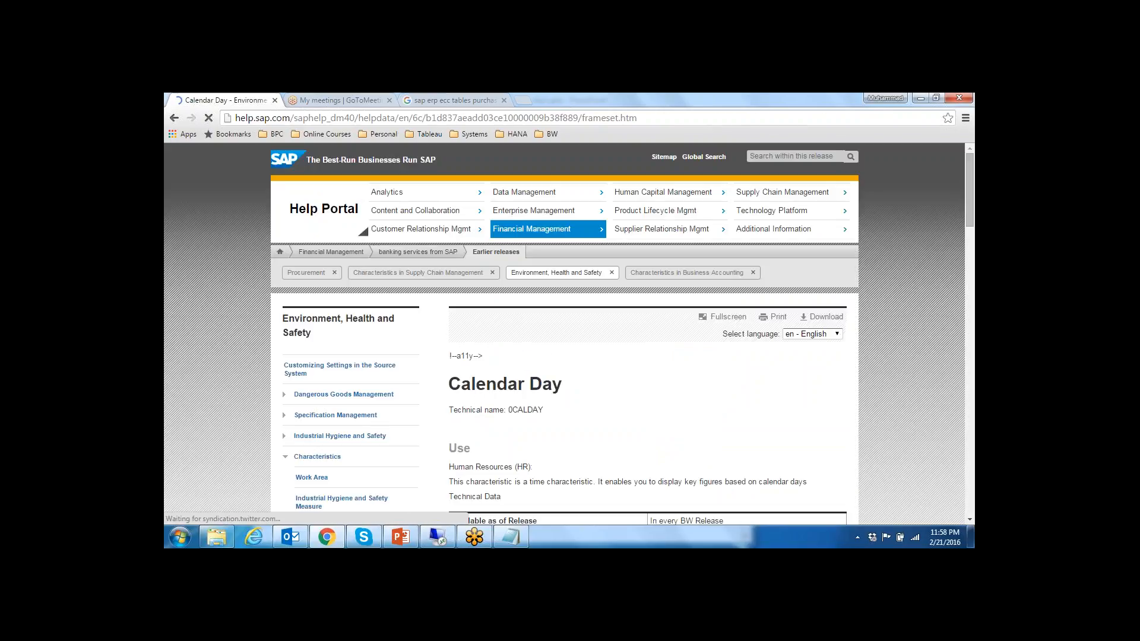
{"action": "scroll", "coordinate": [680, 438], "scroll_direction": "down", "scroll_amount": 2}
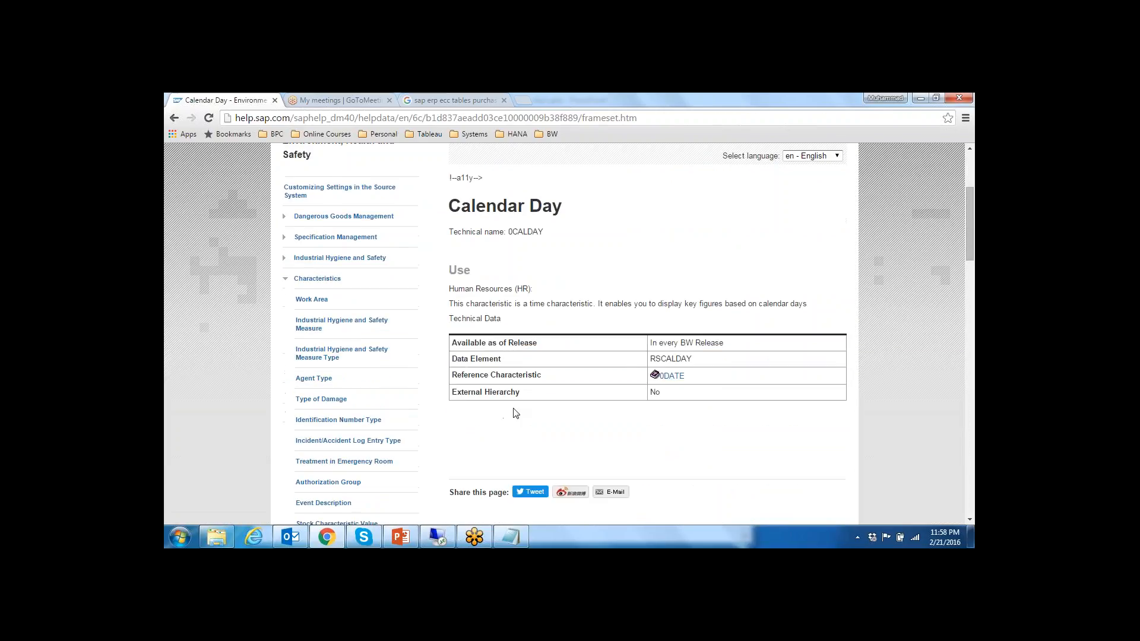
{"action": "left_click", "coordinate": [672, 377]}
{"action": "scroll", "coordinate": [670, 385], "scroll_direction": "down", "scroll_amount": 4}
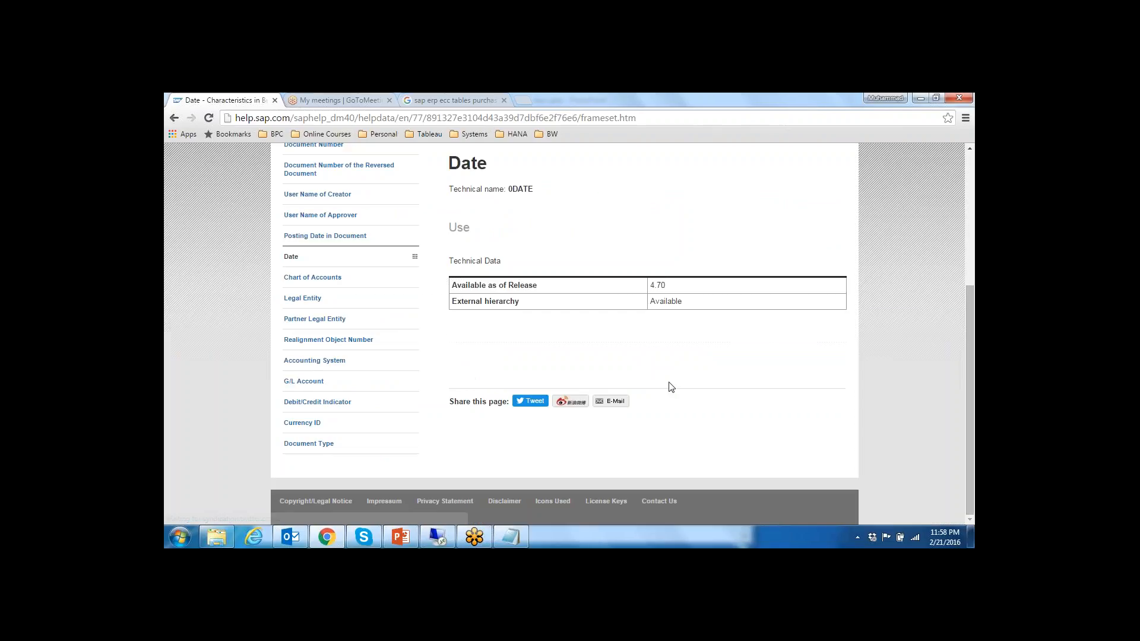
{"action": "scroll", "coordinate": [665, 383], "scroll_direction": "up", "scroll_amount": 3}
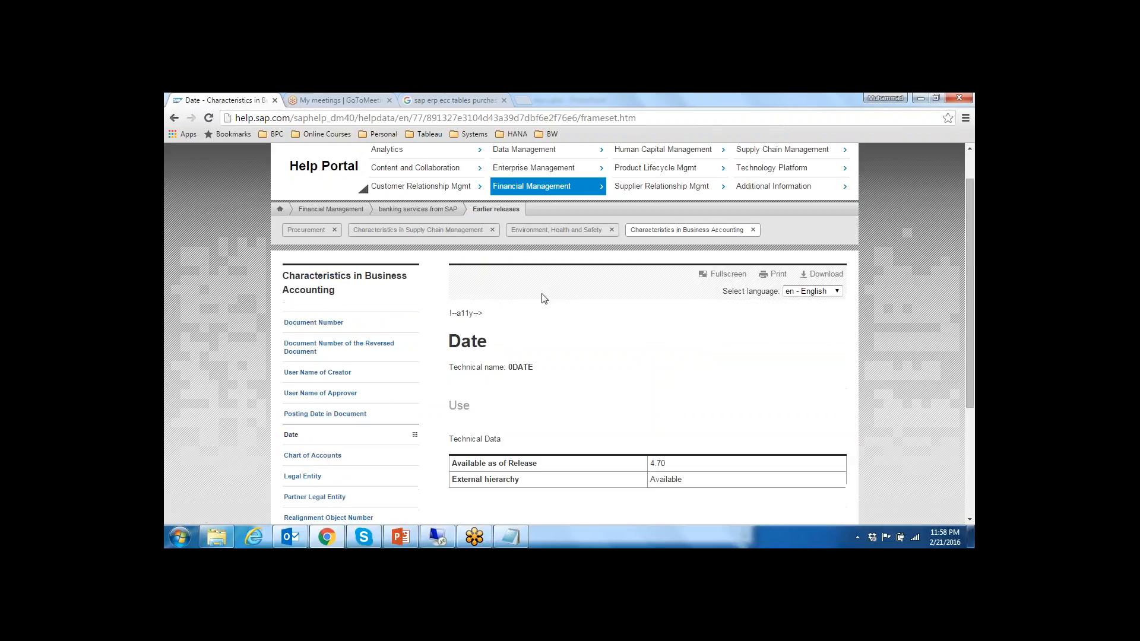
Step: Go back to the Procurement InfoCubes overview page and look through the InfoCube topics
{"action": "left_click", "coordinate": [173, 119]}
{"action": "left_click", "coordinate": [173, 119]}
{"action": "left_click", "coordinate": [173, 119]}
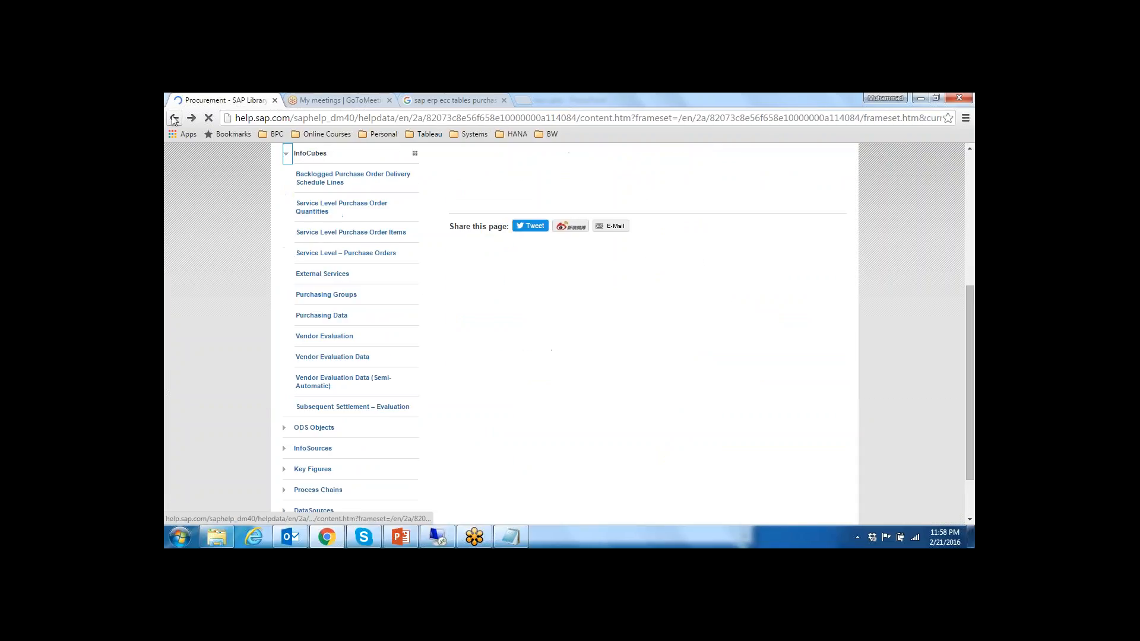
{"action": "scroll", "coordinate": [613, 423], "scroll_direction": "up", "scroll_amount": 2}
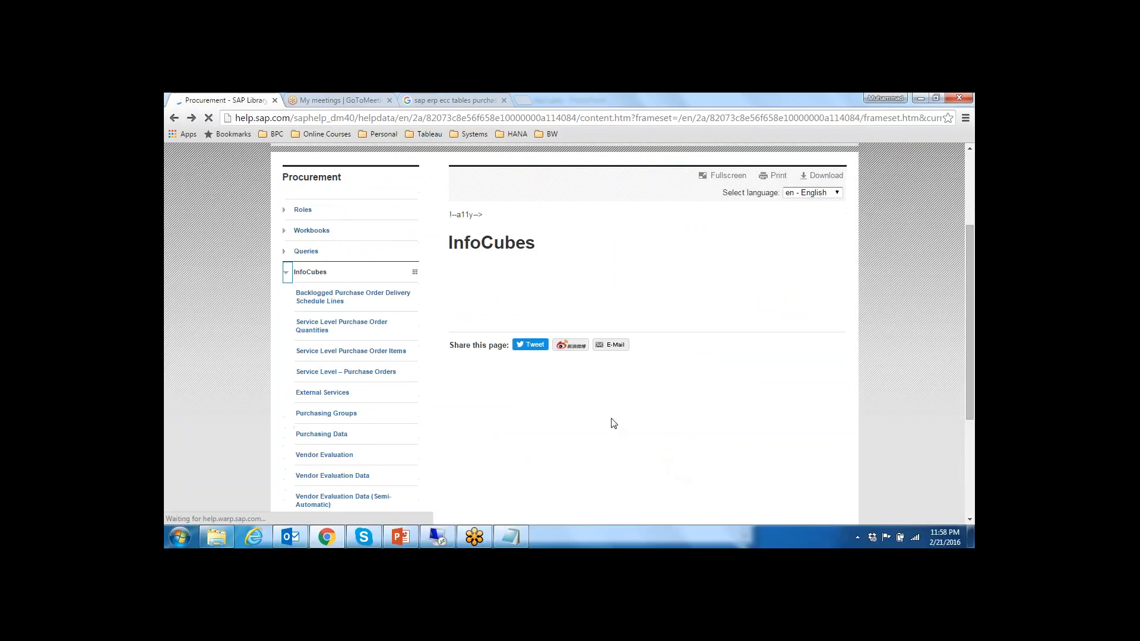
{"action": "scroll", "coordinate": [410, 349], "scroll_direction": "down", "scroll_amount": 2}
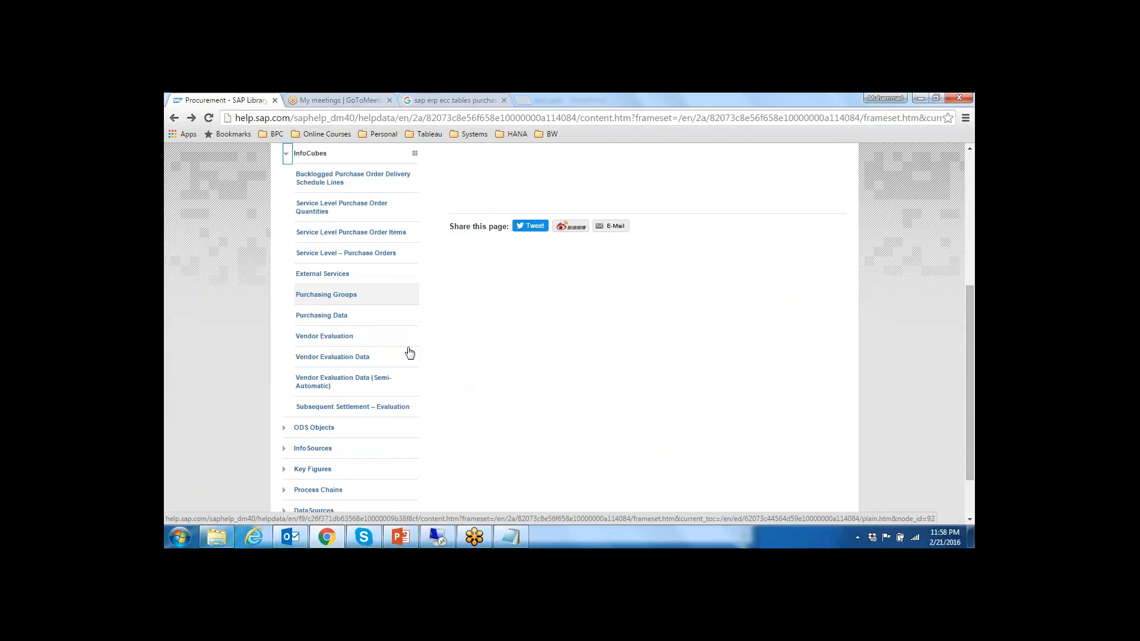
{"action": "scroll", "coordinate": [410, 353], "scroll_direction": "up", "scroll_amount": 2}
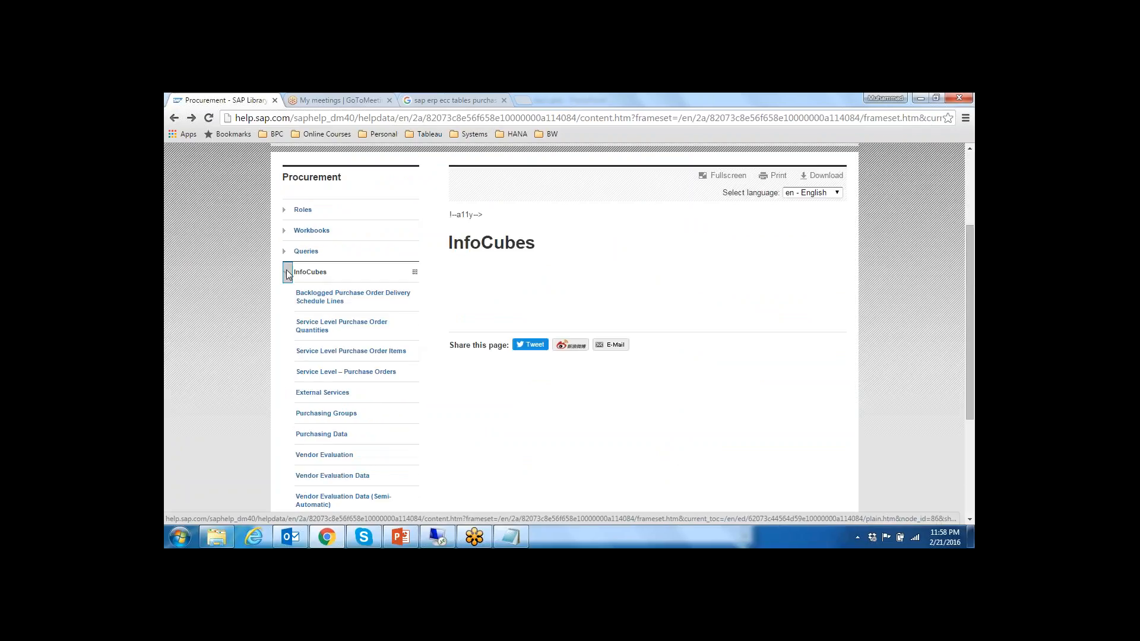
Step: Expand the Procurement Queries topic and browse its list to the Purchasing Group Analysis queries
{"action": "left_click", "coordinate": [287, 255]}
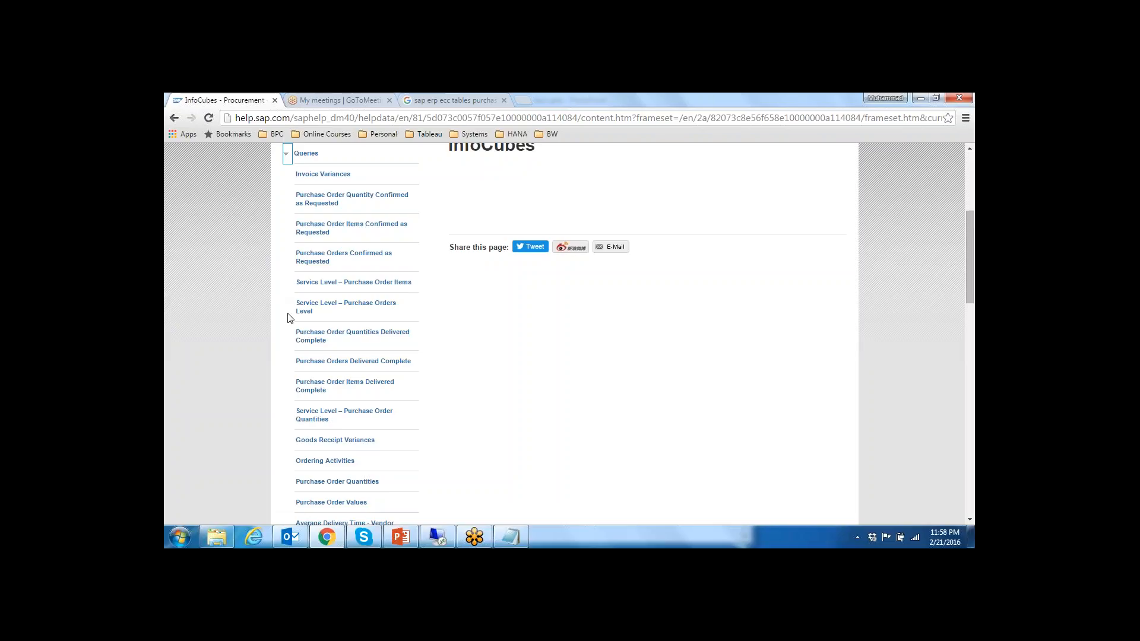
{"action": "scroll", "coordinate": [458, 417], "scroll_direction": "down", "scroll_amount": 1}
{"action": "scroll", "coordinate": [459, 417], "scroll_direction": "down", "scroll_amount": 1}
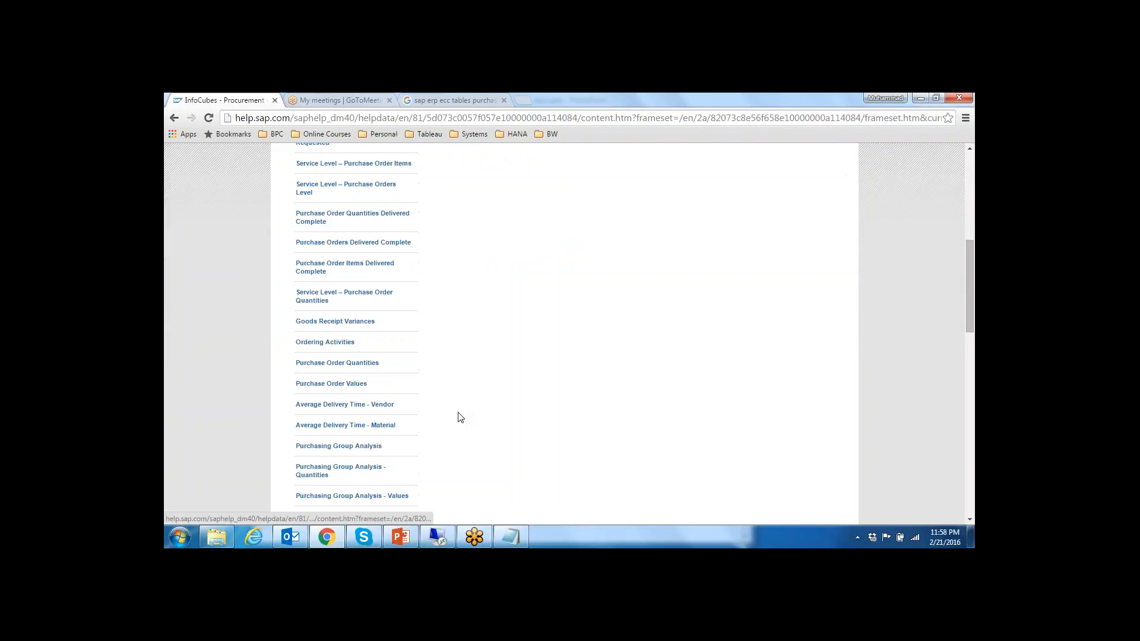
{"action": "scroll", "coordinate": [459, 417], "scroll_direction": "down", "scroll_amount": 1}
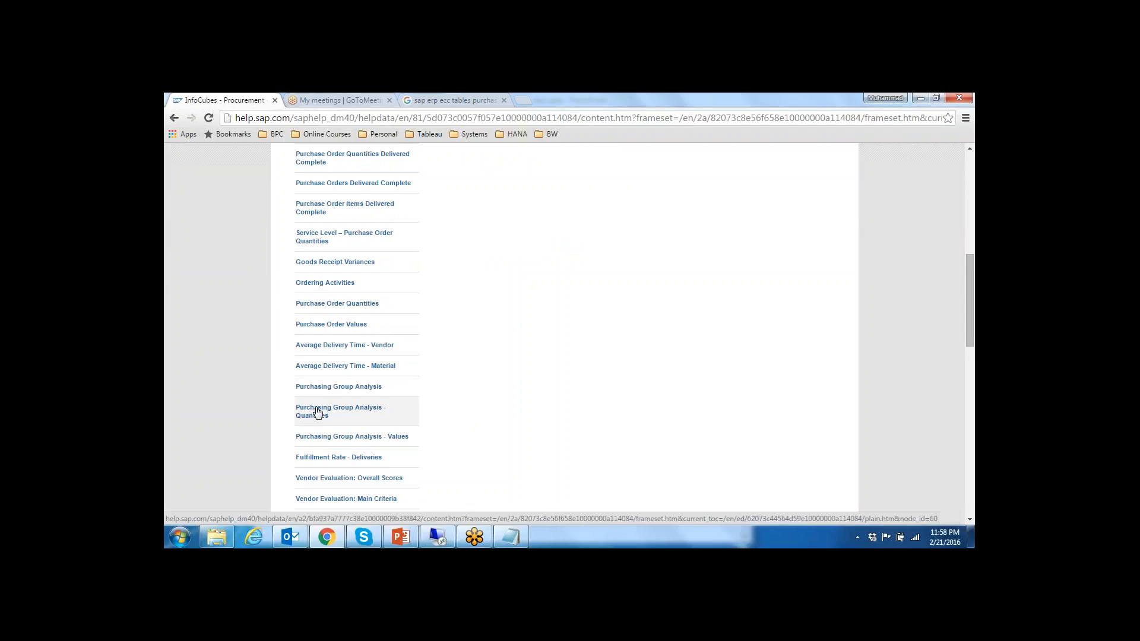
Step: Open the Purchasing Group Analysis query page and examine its use, filter, free characteristics, rows and columns
{"action": "left_click", "coordinate": [348, 392]}
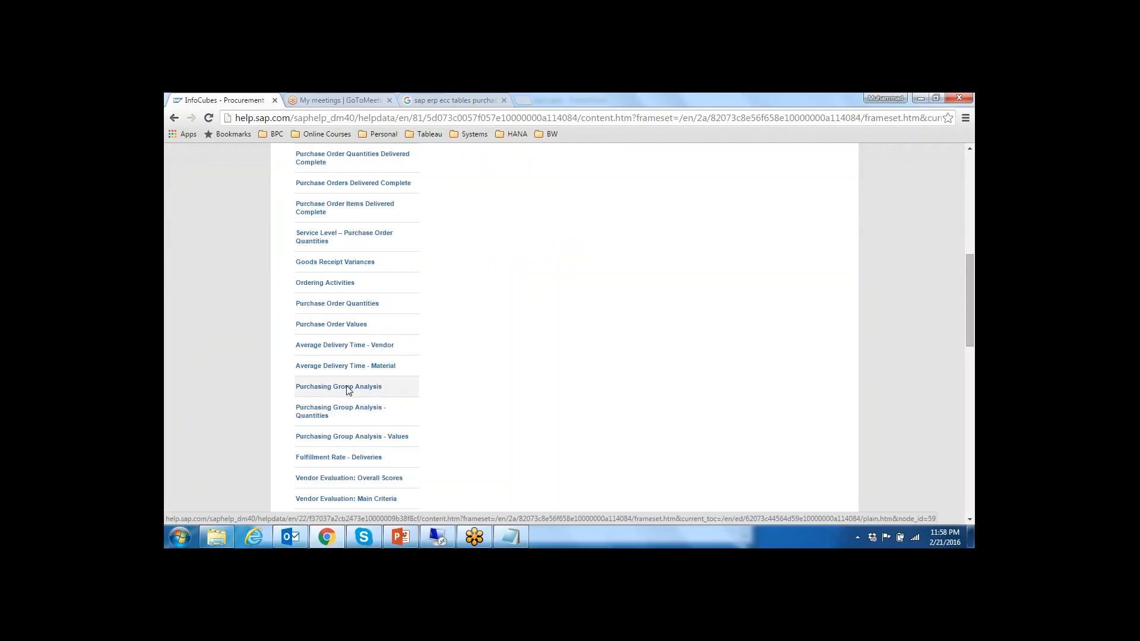
{"action": "scroll", "coordinate": [511, 404], "scroll_direction": "down", "scroll_amount": 3}
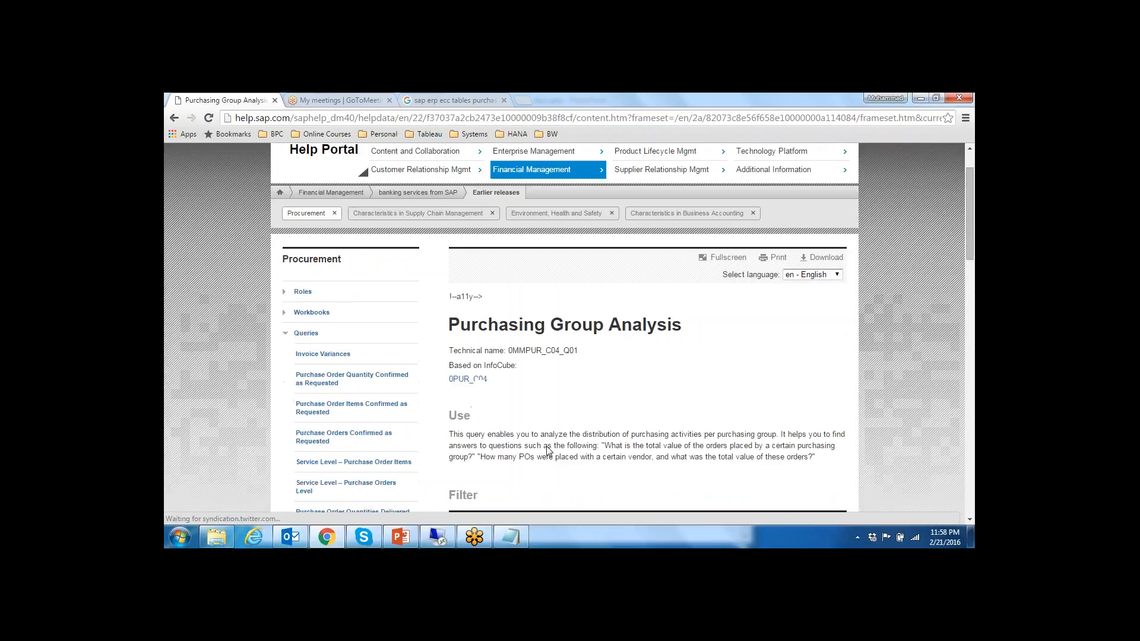
{"action": "scroll", "coordinate": [566, 392], "scroll_direction": "down", "scroll_amount": 2}
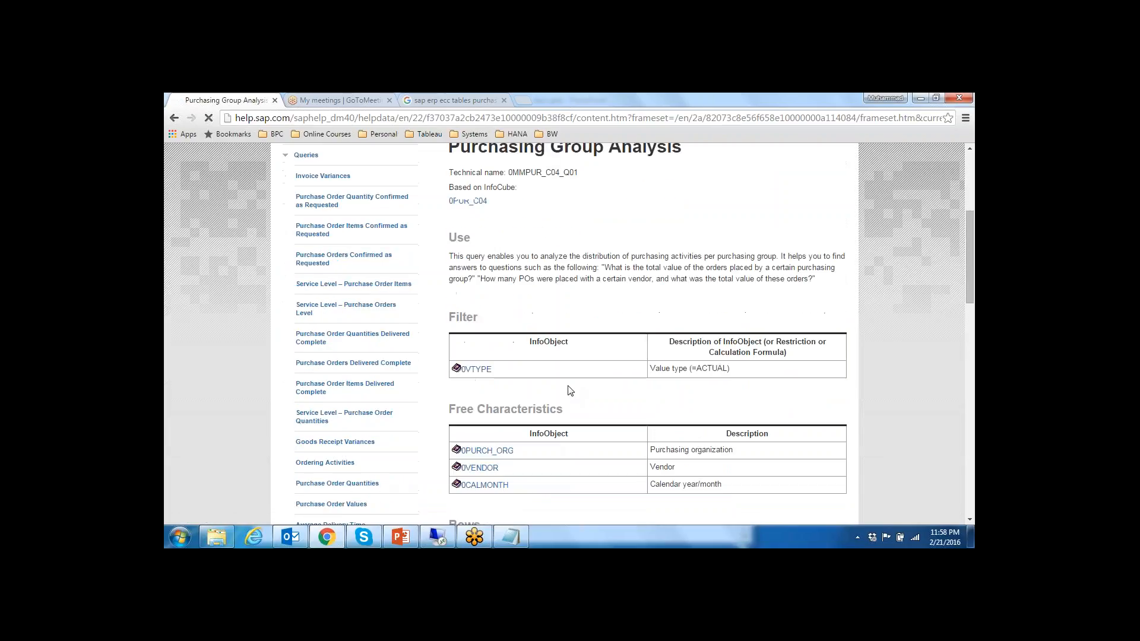
{"action": "scroll", "coordinate": [633, 408], "scroll_direction": "down", "scroll_amount": 2}
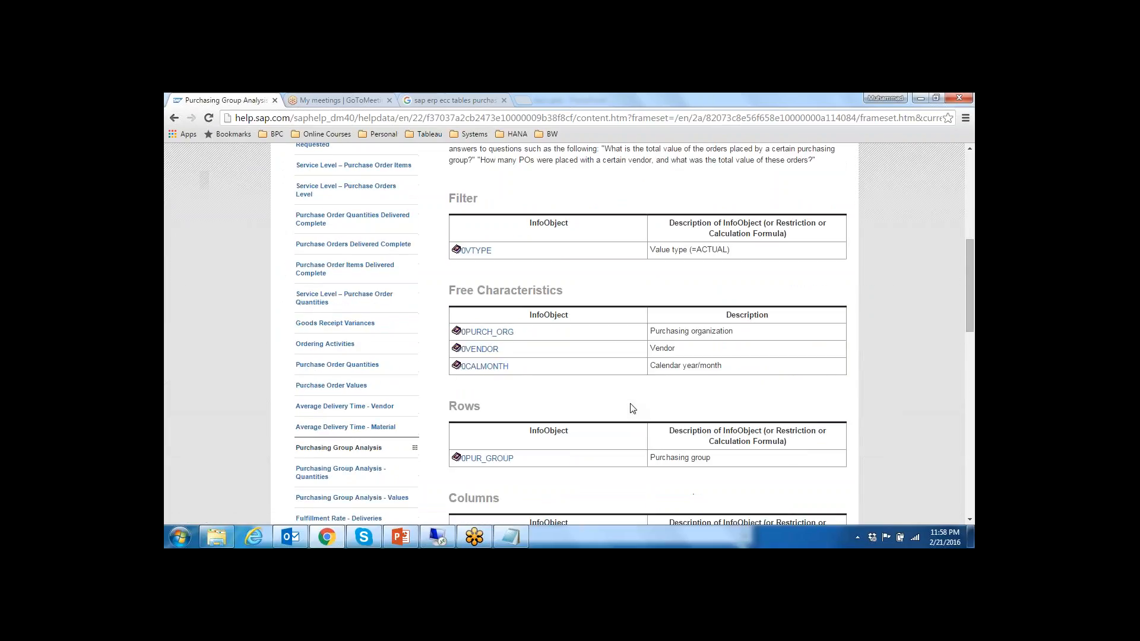
{"action": "scroll", "coordinate": [633, 408], "scroll_direction": "down", "scroll_amount": 5}
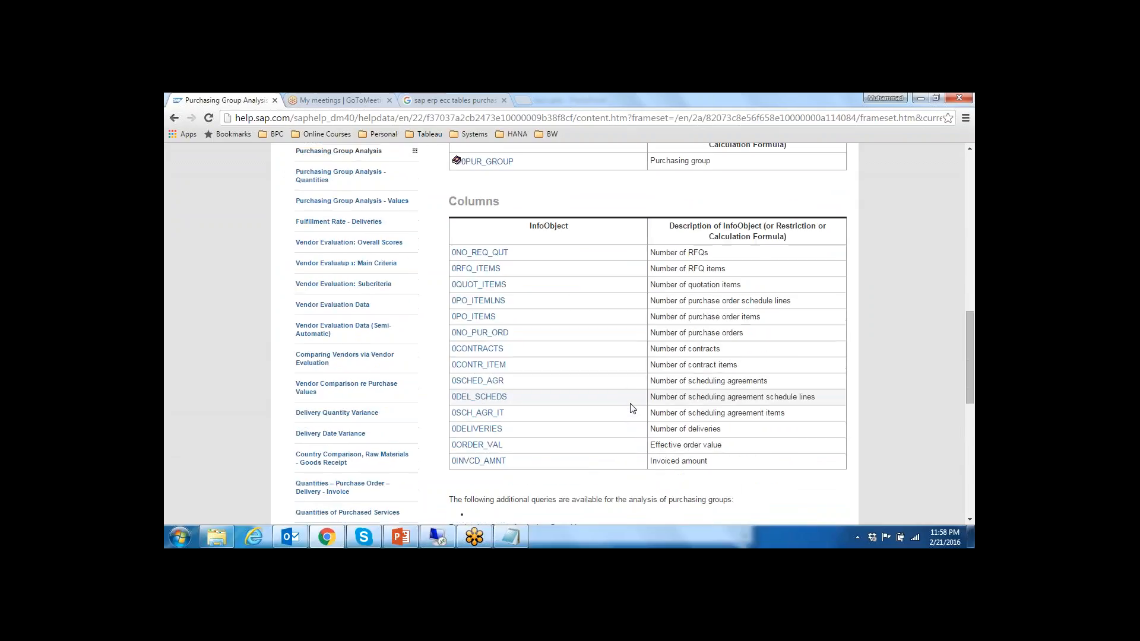
{"action": "scroll", "coordinate": [632, 408], "scroll_direction": "up", "scroll_amount": 15}
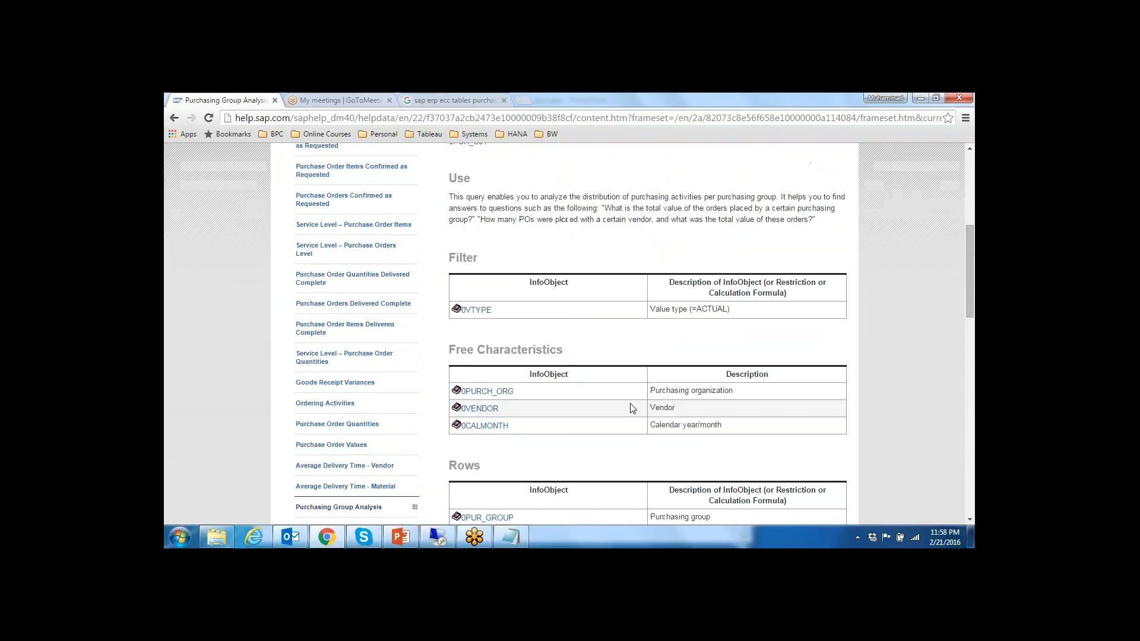
{"action": "scroll", "coordinate": [633, 408], "scroll_direction": "down", "scroll_amount": 1}
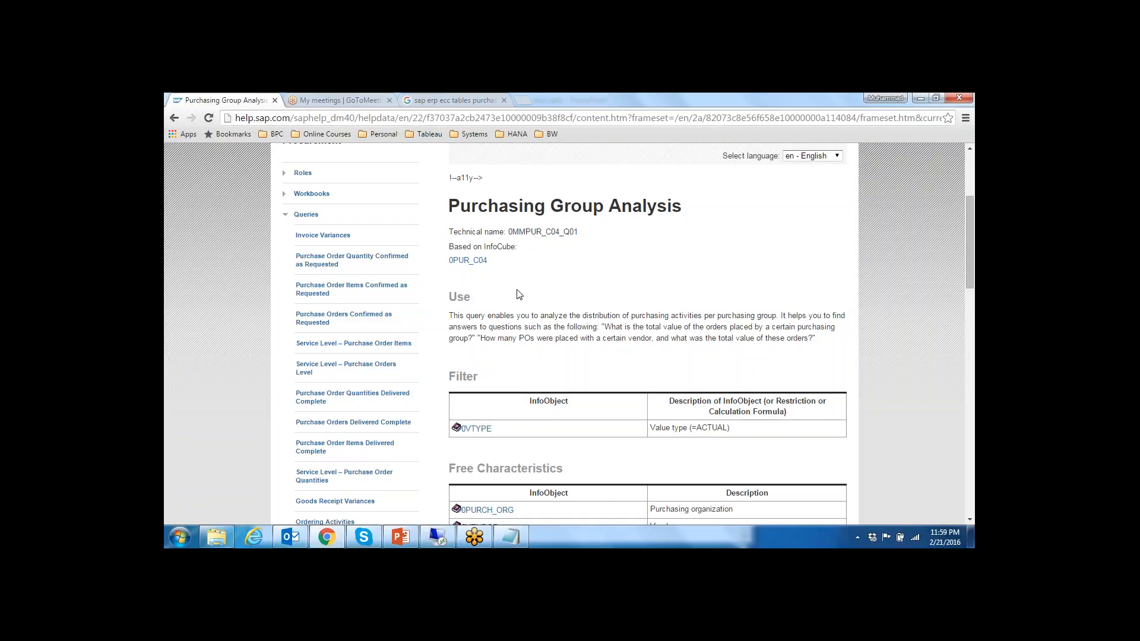
{"action": "scroll", "coordinate": [520, 311], "scroll_direction": "down", "scroll_amount": 5}
{"action": "scroll", "coordinate": [520, 313], "scroll_direction": "down", "scroll_amount": 10}
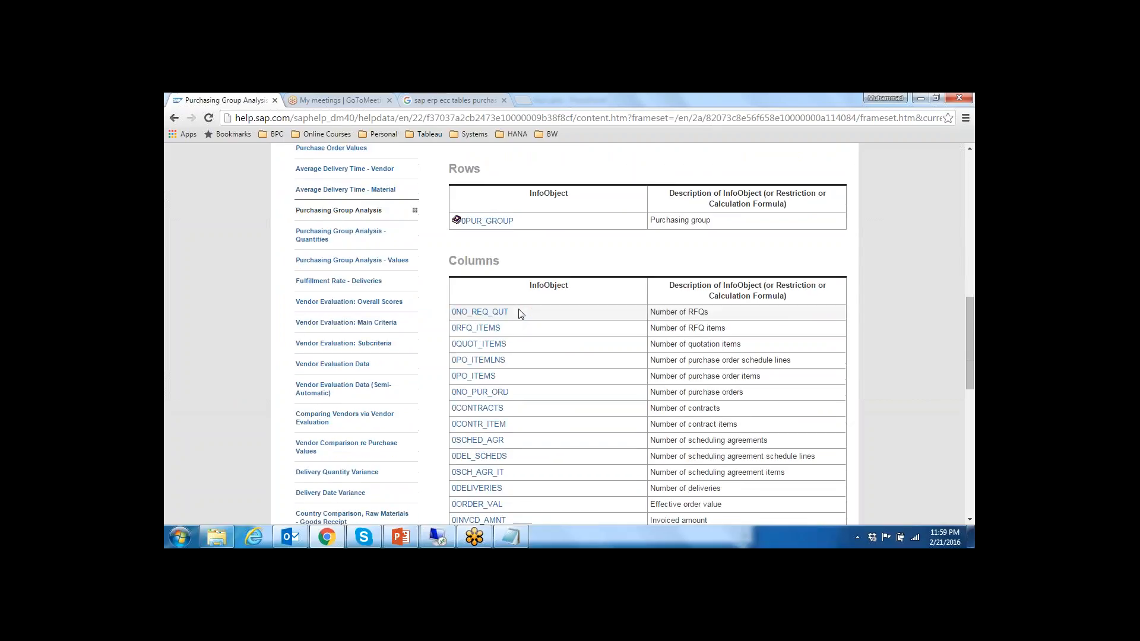
Step: Expand the Procurement ODS Objects topic and the Key Figures topic, and browse through the list of key figures
{"action": "scroll", "coordinate": [520, 314], "scroll_direction": "down", "scroll_amount": 1}
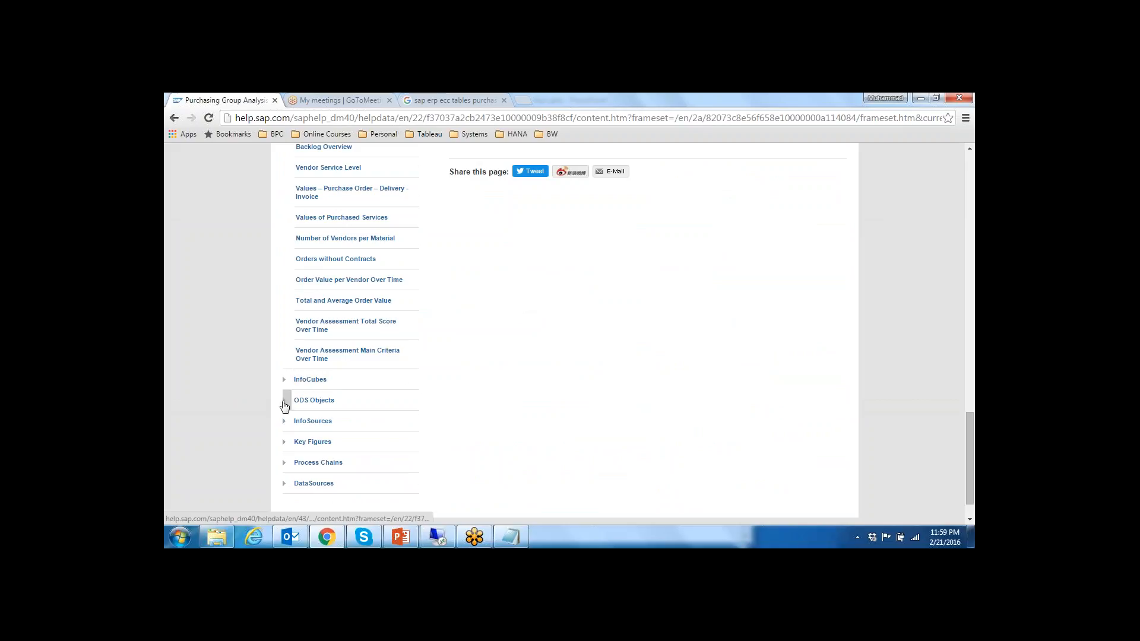
{"action": "left_click", "coordinate": [285, 401]}
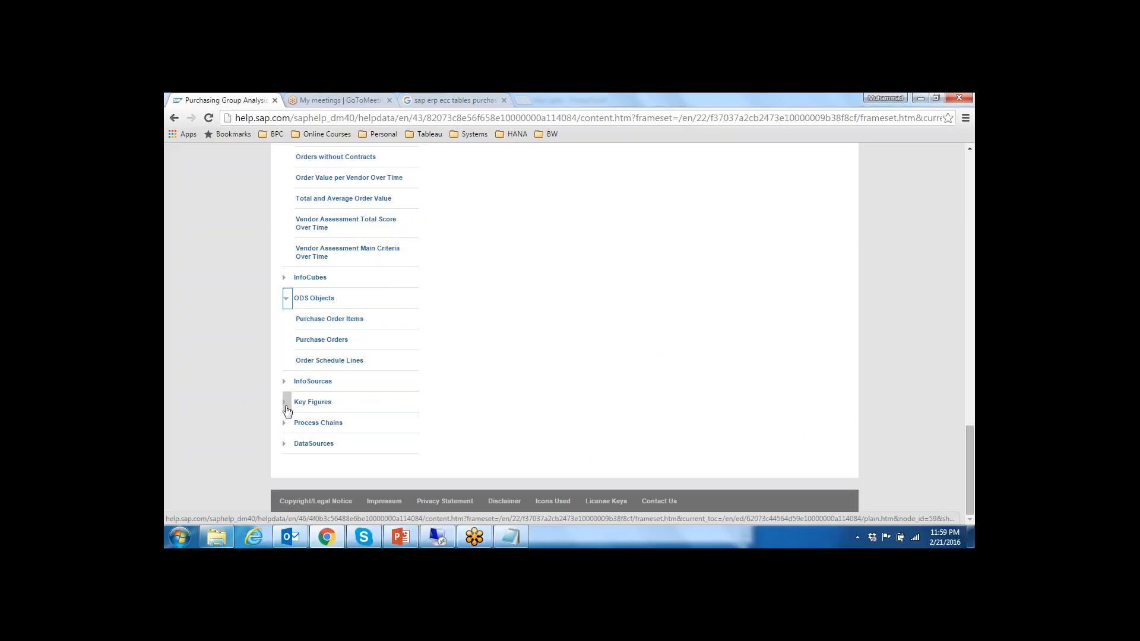
{"action": "left_click_drag", "start_coordinate": [286, 408], "coordinate": [285, 404]}
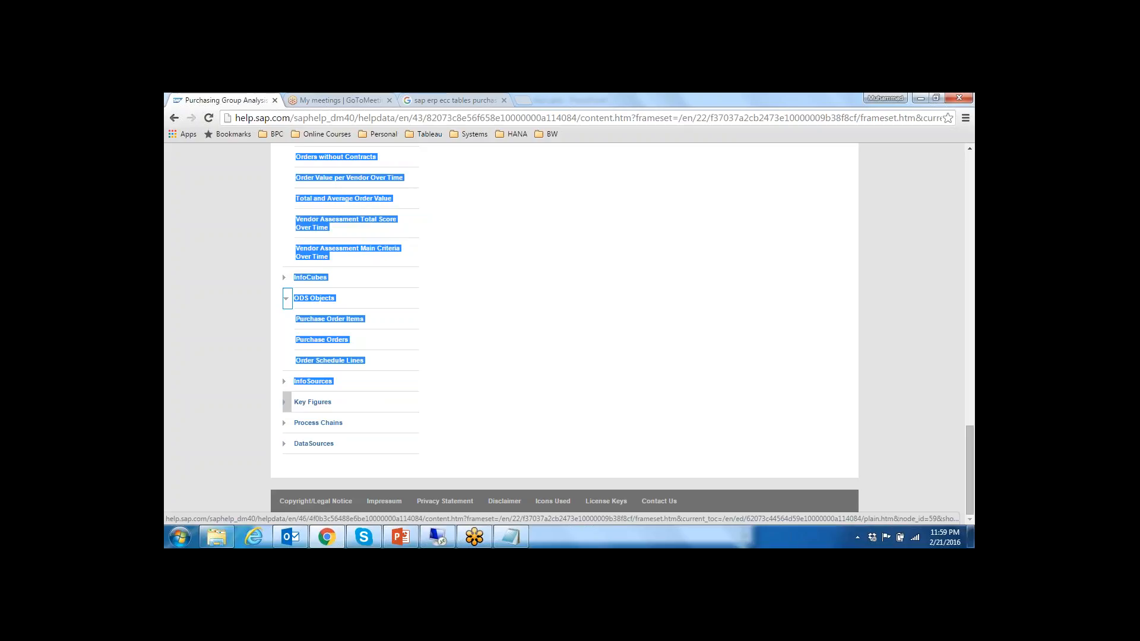
{"action": "left_click", "coordinate": [286, 402]}
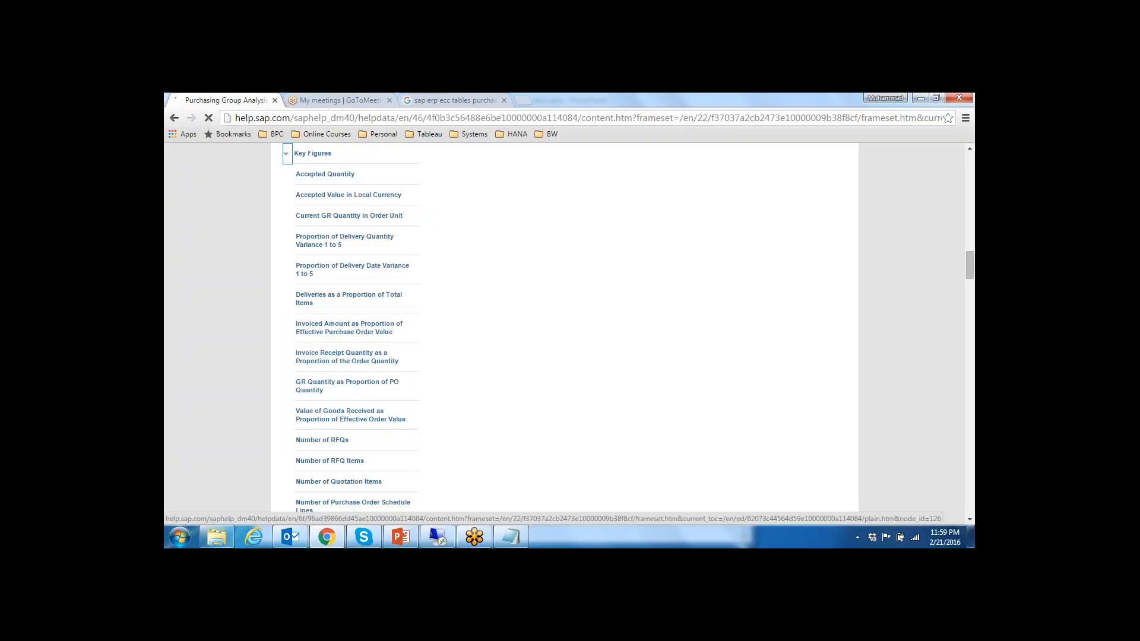
{"action": "scroll", "coordinate": [372, 281], "scroll_direction": "down", "scroll_amount": 2}
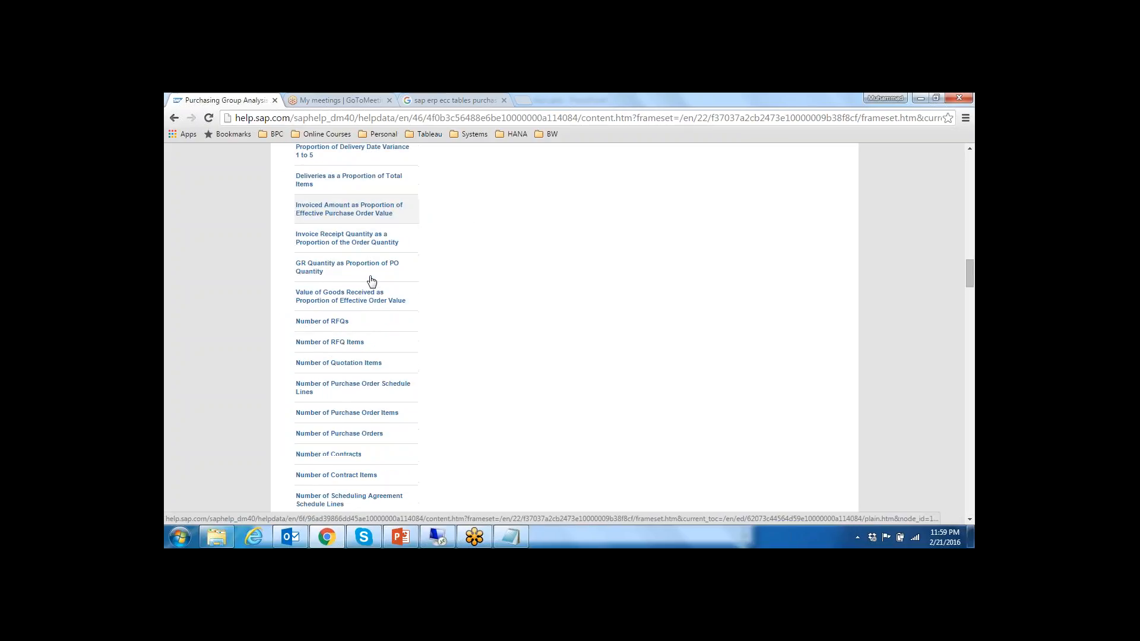
{"action": "scroll", "coordinate": [372, 280], "scroll_direction": "down", "scroll_amount": 11}
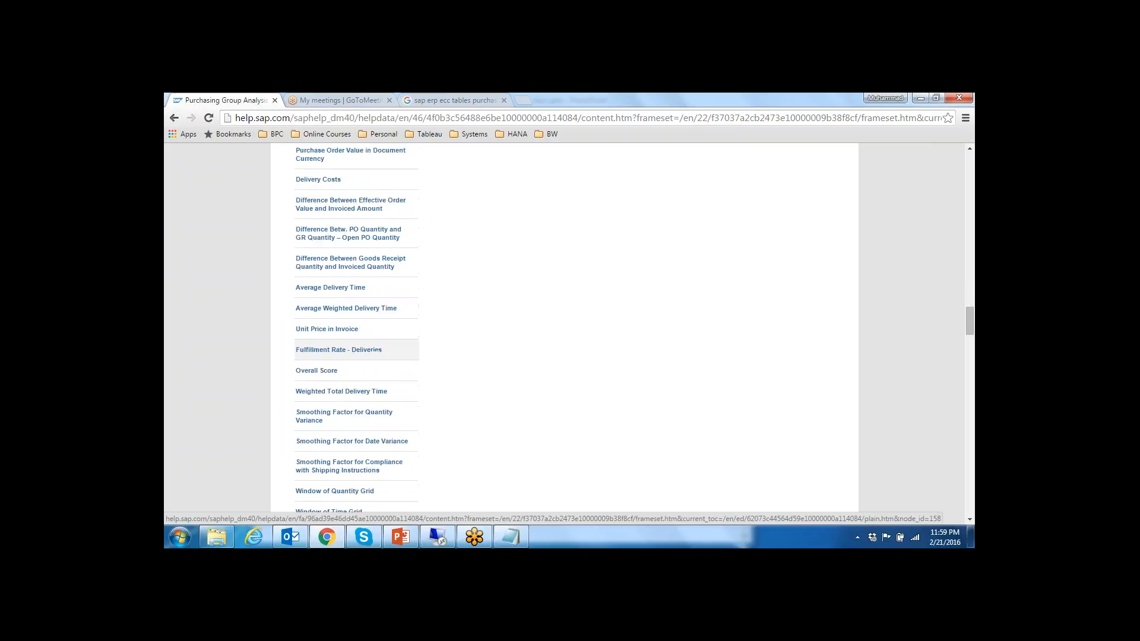
{"action": "scroll", "coordinate": [380, 350], "scroll_direction": "down", "scroll_amount": 7}
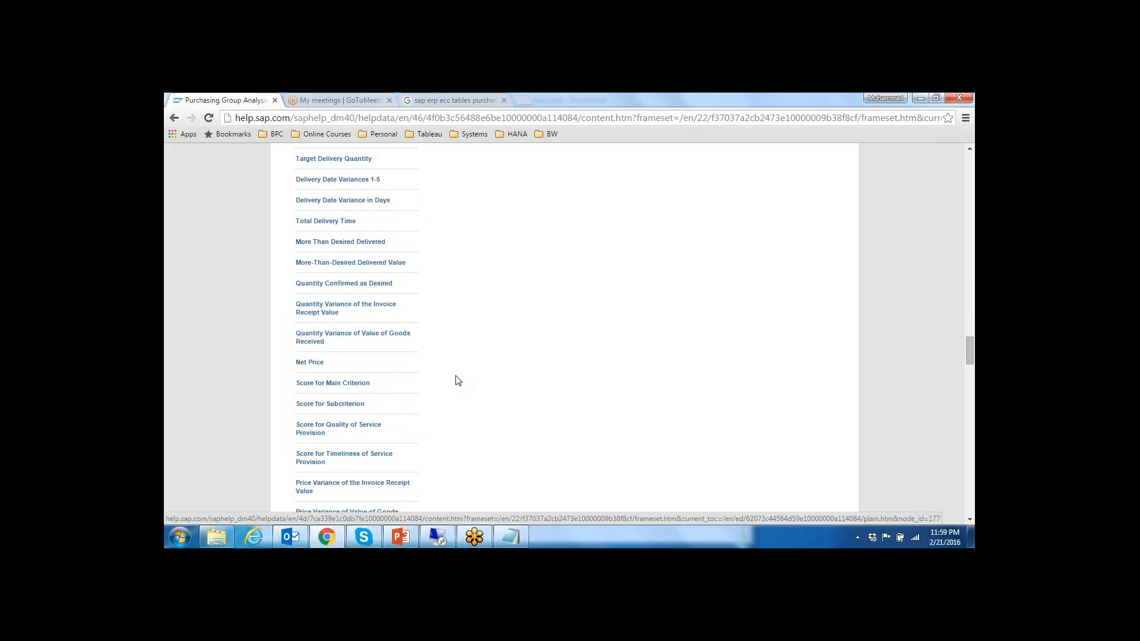
{"action": "scroll", "coordinate": [458, 381], "scroll_direction": "up", "scroll_amount": 10}
{"action": "scroll", "coordinate": [458, 380], "scroll_direction": "up", "scroll_amount": 3}
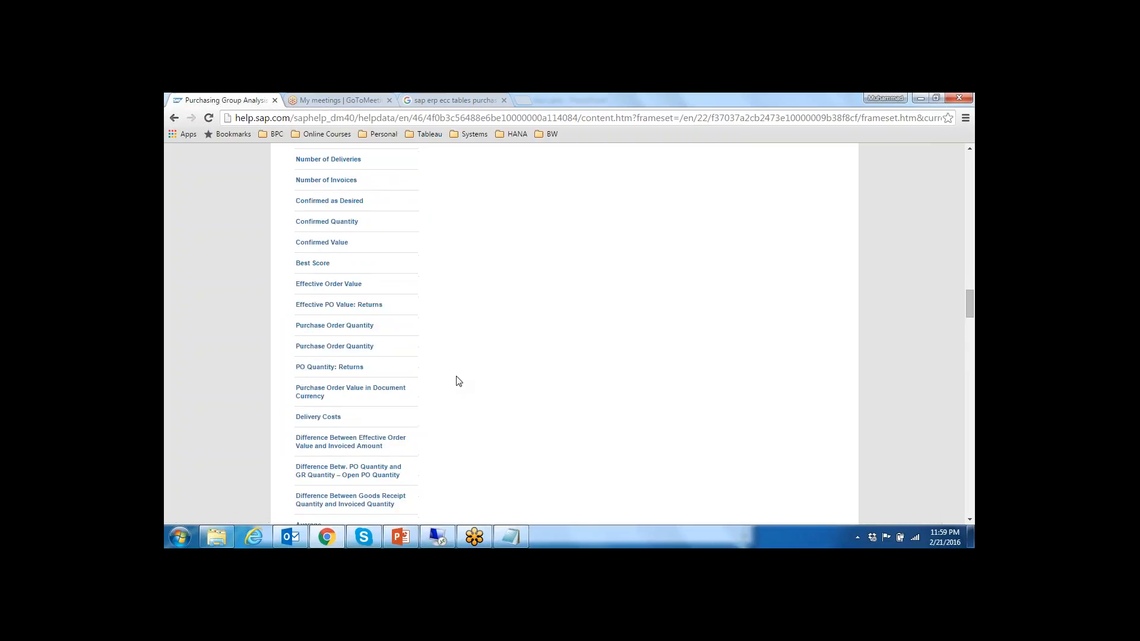
{"action": "scroll", "coordinate": [458, 381], "scroll_direction": "down", "scroll_amount": 11}
{"action": "scroll", "coordinate": [458, 380], "scroll_direction": "down", "scroll_amount": 20}
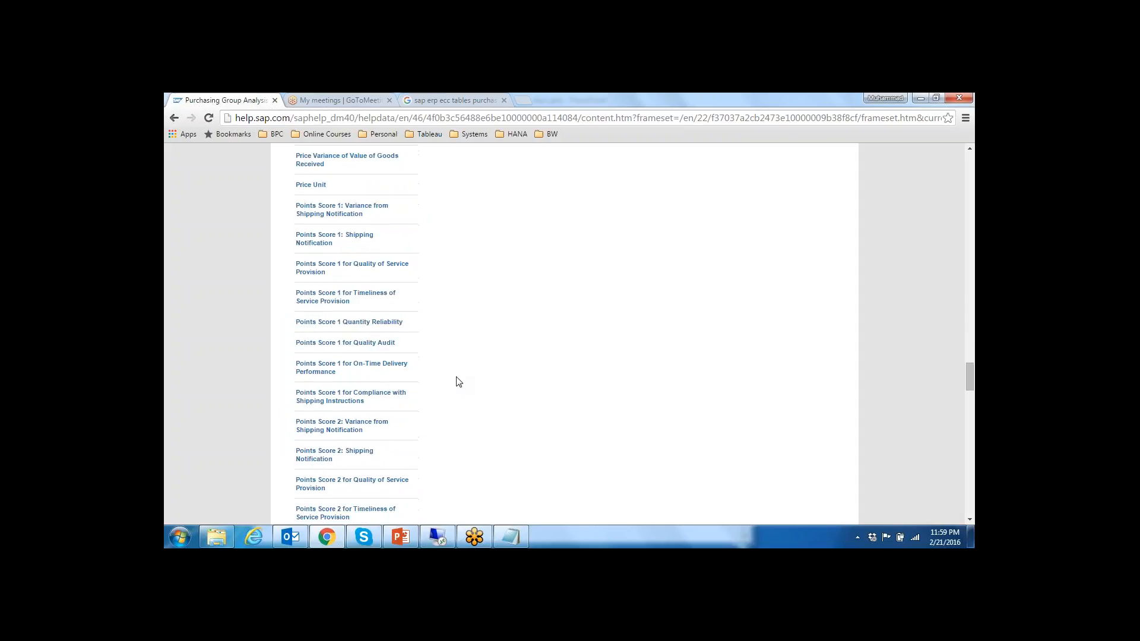
{"action": "scroll", "coordinate": [458, 382], "scroll_direction": "down", "scroll_amount": 6}
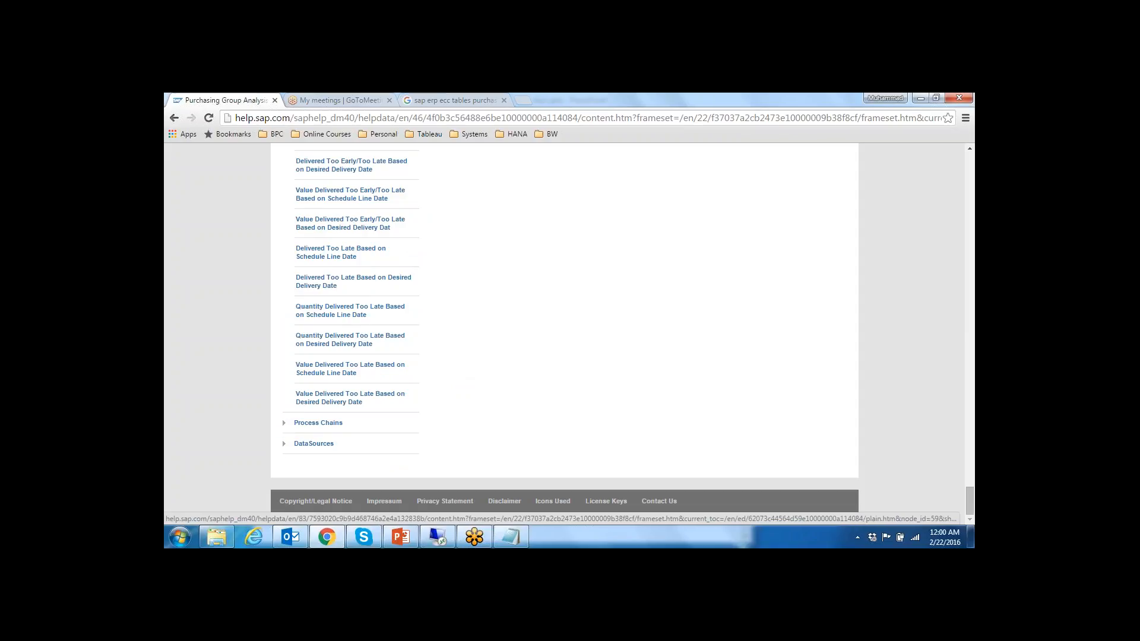
Step: Expand the Procurement DataSources topic and look through the purchasing DataSources it lists
{"action": "left_click", "coordinate": [286, 446]}
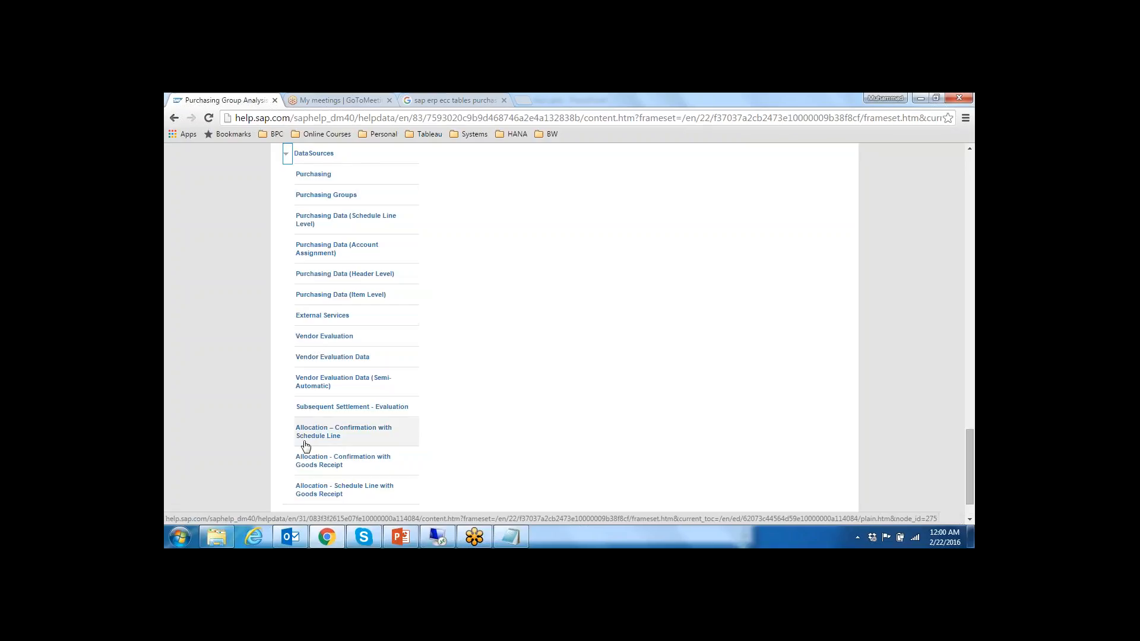
{"action": "scroll", "coordinate": [404, 487], "scroll_direction": "down", "scroll_amount": 2}
{"action": "scroll", "coordinate": [394, 469], "scroll_direction": "up", "scroll_amount": 3}
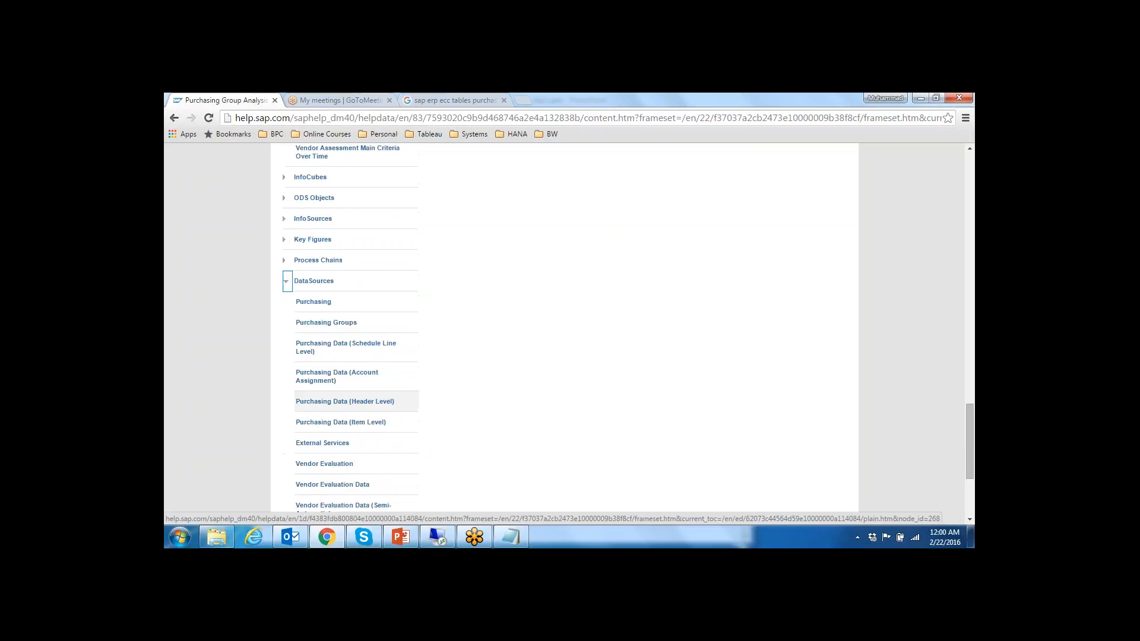
{"action": "scroll", "coordinate": [393, 461], "scroll_direction": "down", "scroll_amount": 1}
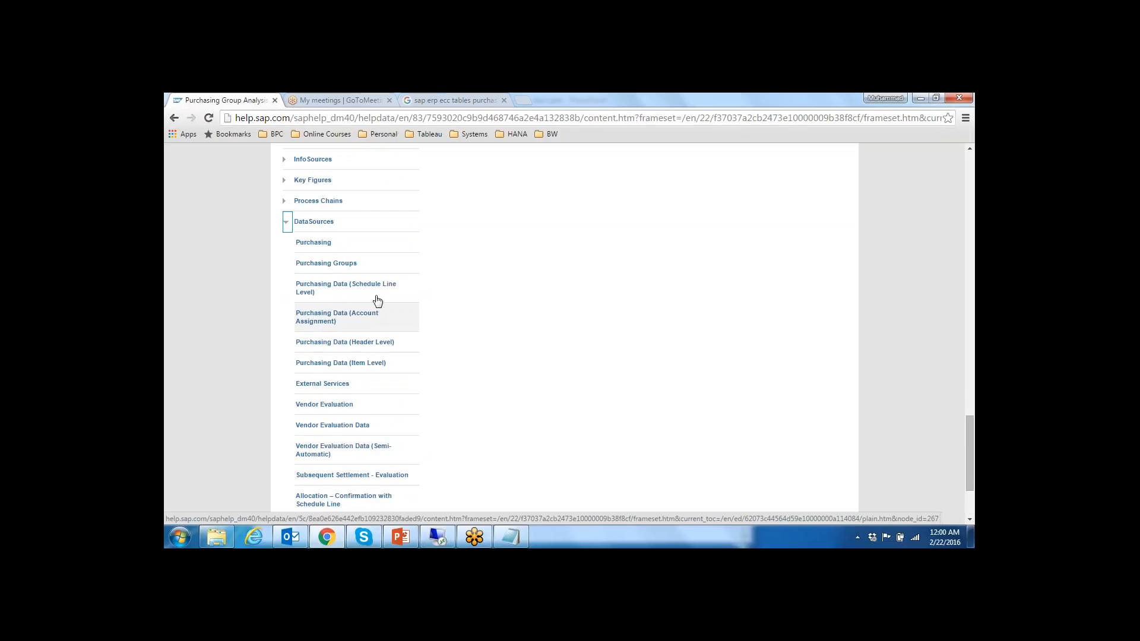
Step: Go back over the Purchasing Group Analysis query's columns, technical name, underlying InfoCube and free characteristics
{"action": "scroll", "coordinate": [381, 298], "scroll_direction": "up", "scroll_amount": 10}
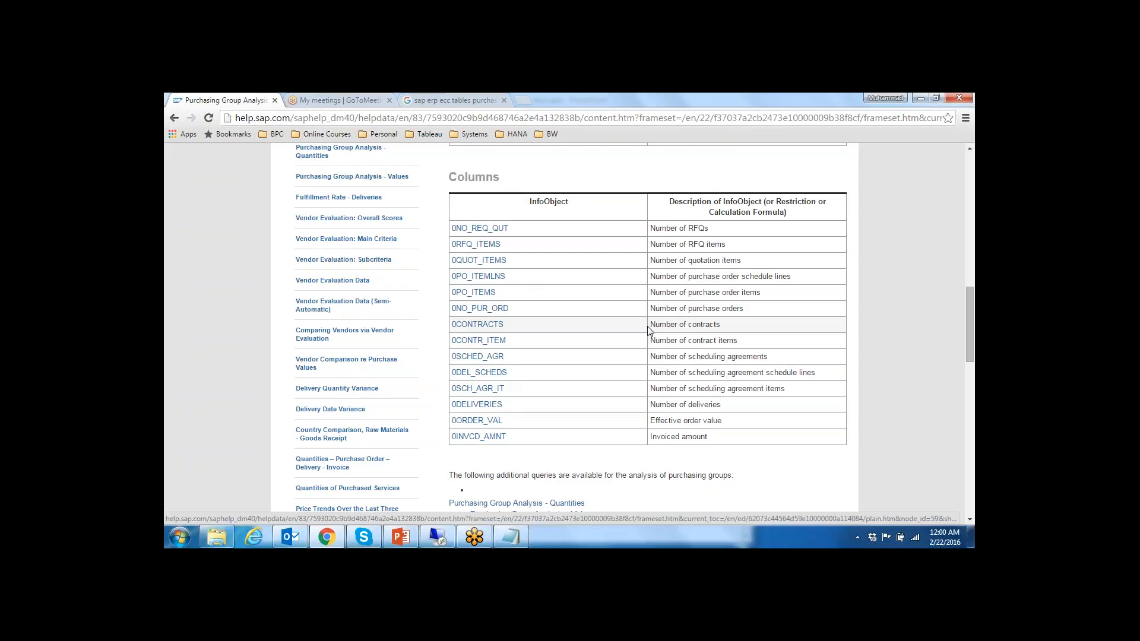
{"action": "scroll", "coordinate": [649, 331], "scroll_direction": "down", "scroll_amount": 10}
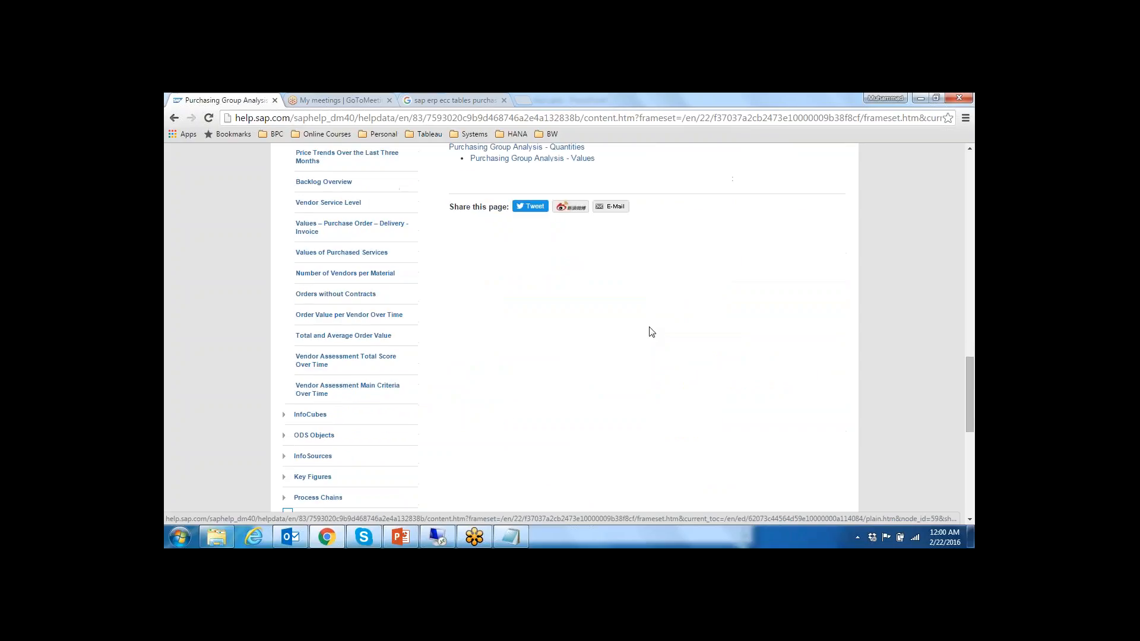
{"action": "scroll", "coordinate": [652, 331], "scroll_direction": "down", "scroll_amount": 1}
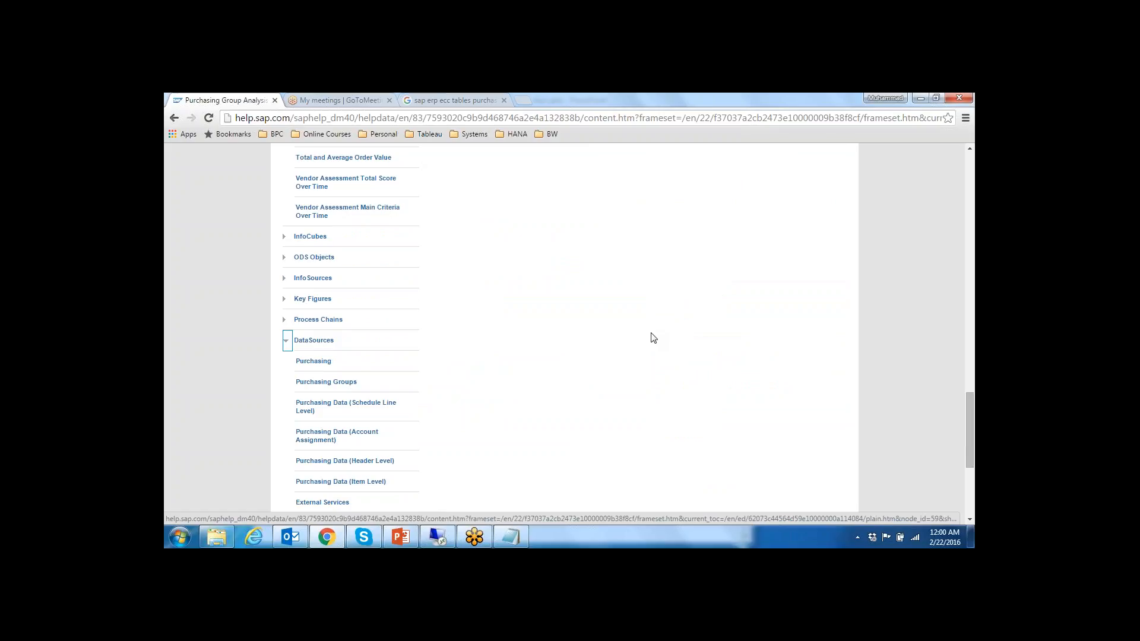
{"action": "scroll", "coordinate": [646, 340], "scroll_direction": "up", "scroll_amount": 5}
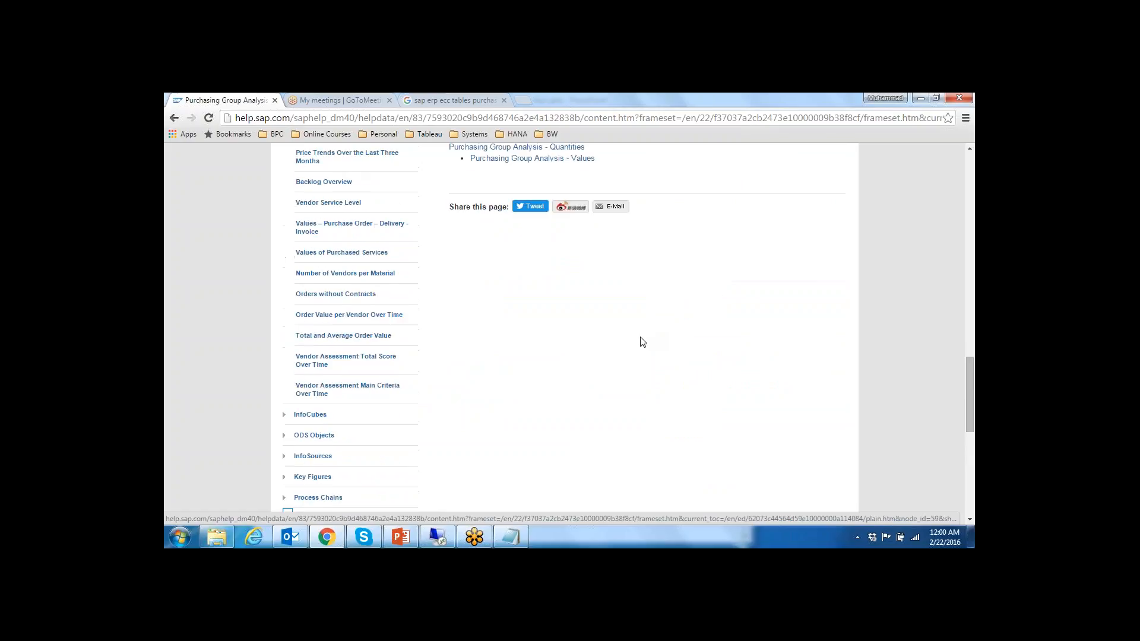
{"action": "scroll", "coordinate": [642, 342], "scroll_direction": "up", "scroll_amount": 4}
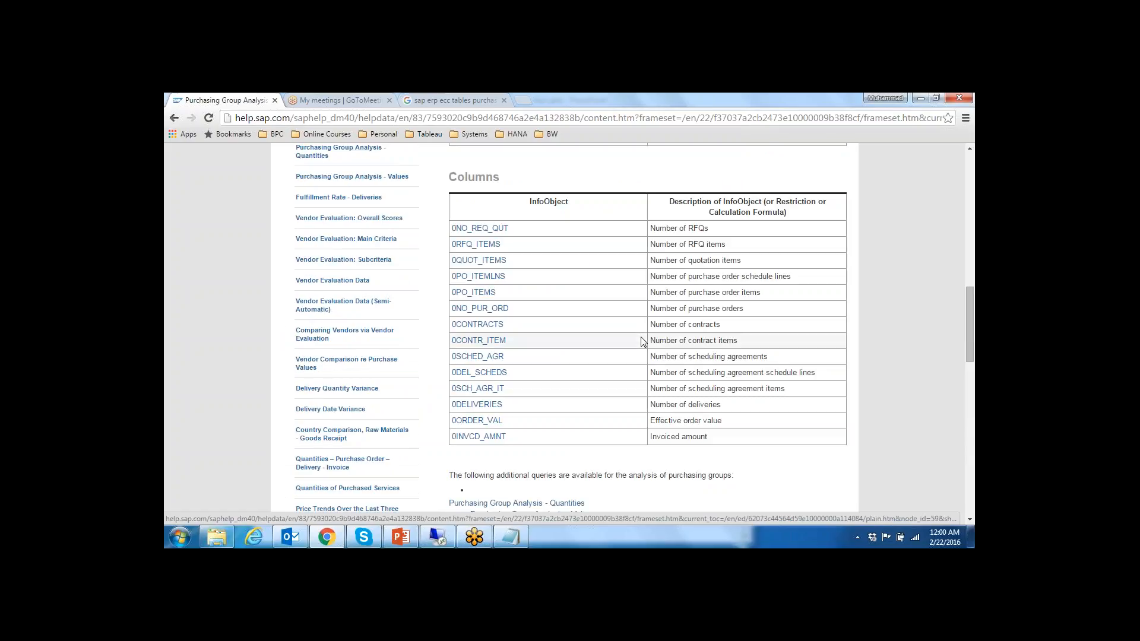
{"action": "scroll", "coordinate": [641, 341], "scroll_direction": "up", "scroll_amount": 12}
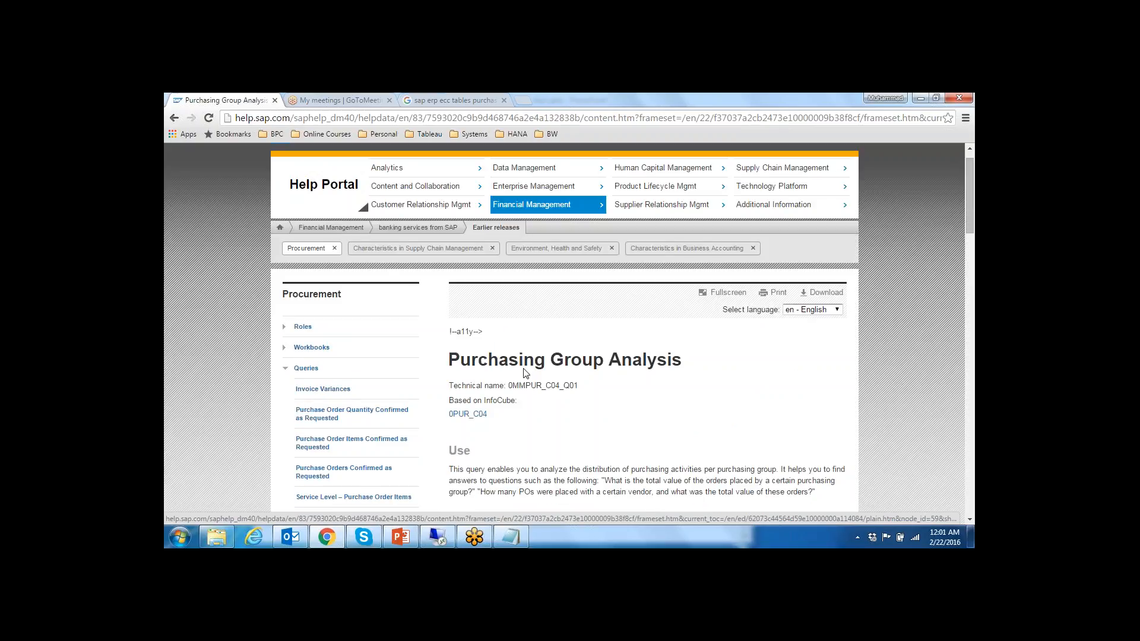
{"action": "scroll", "coordinate": [611, 381], "scroll_direction": "down", "scroll_amount": 8}
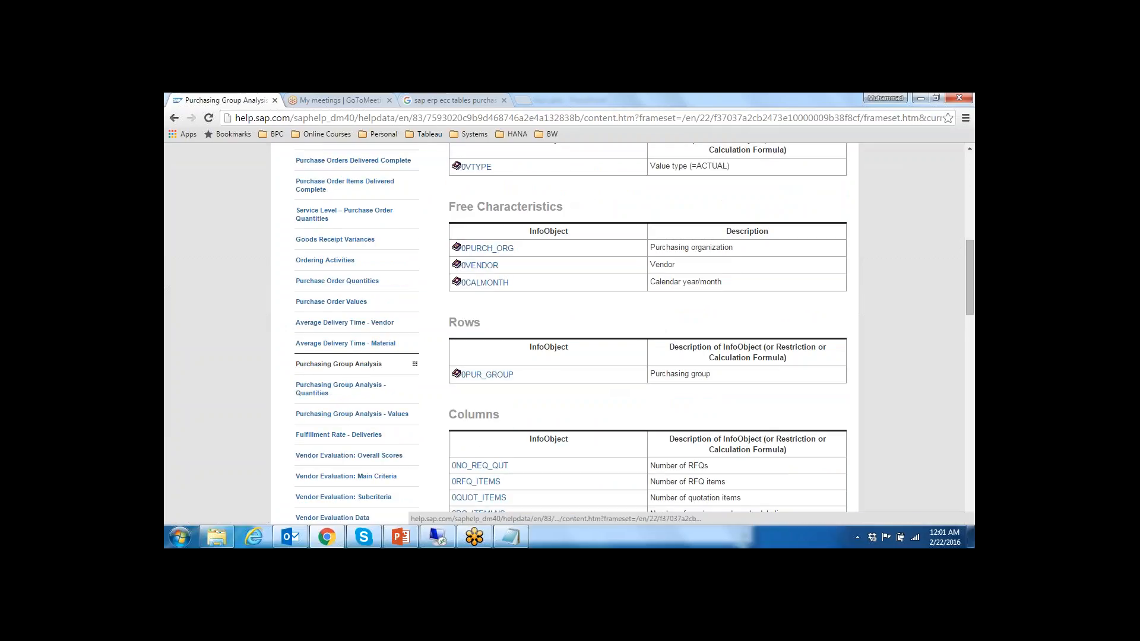
Step: Switch to the remote SAP session to check the Purchasing Groups collection in BI Content, and return to the help page
{"action": "left_click", "coordinate": [438, 537]}
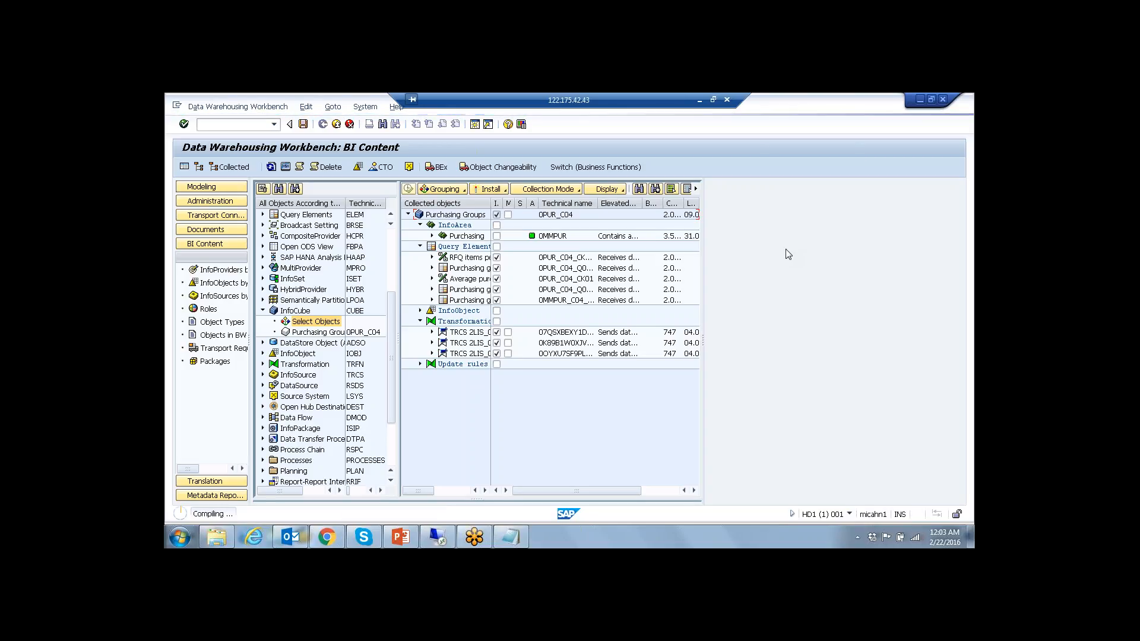
{"action": "left_click", "coordinate": [700, 100]}
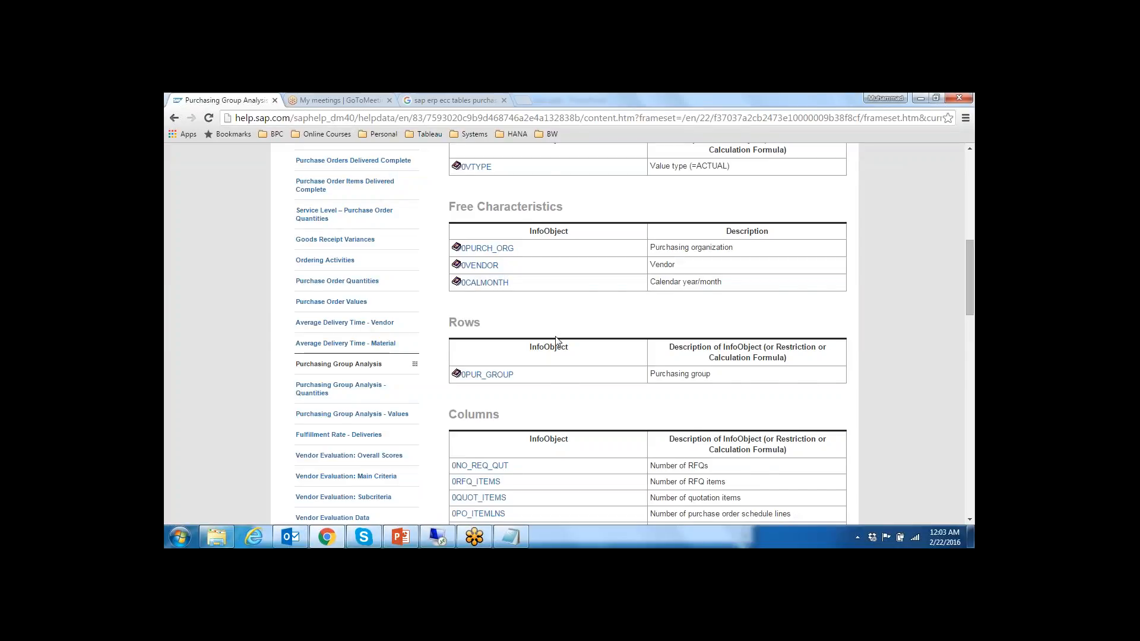
Step: Highlight part of the Purchasing Group Analysis title and review the query definition down to the remaining Procurement topics
{"action": "scroll", "coordinate": [558, 341], "scroll_direction": "up", "scroll_amount": 5}
{"action": "left_click_drag", "start_coordinate": [571, 241], "coordinate": [657, 242]}
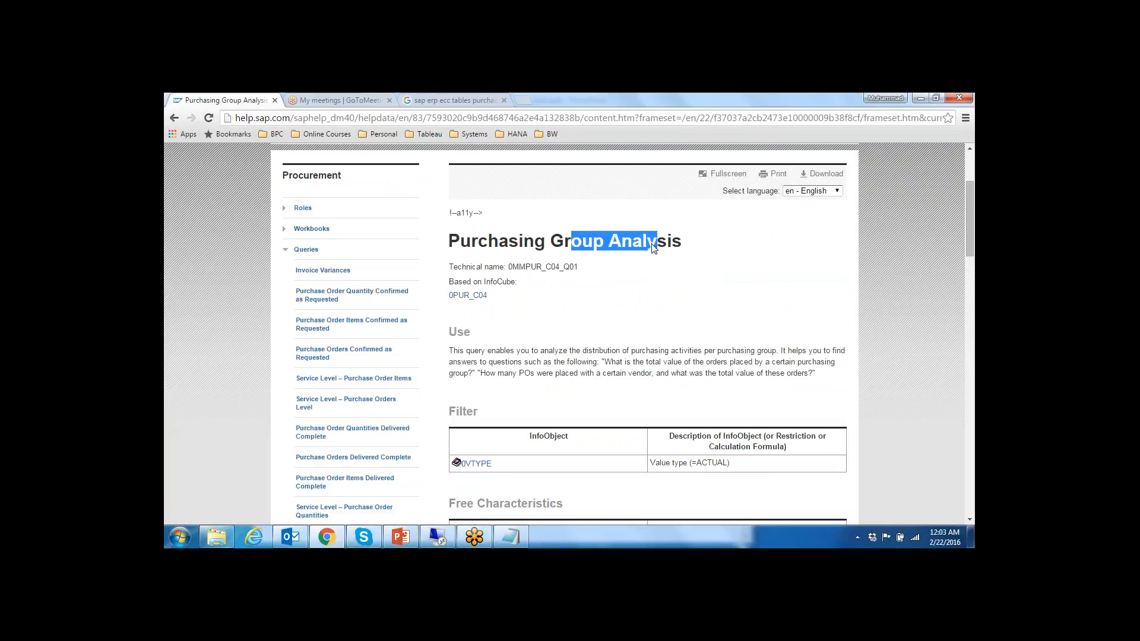
{"action": "scroll", "coordinate": [651, 304], "scroll_direction": "down", "scroll_amount": 1}
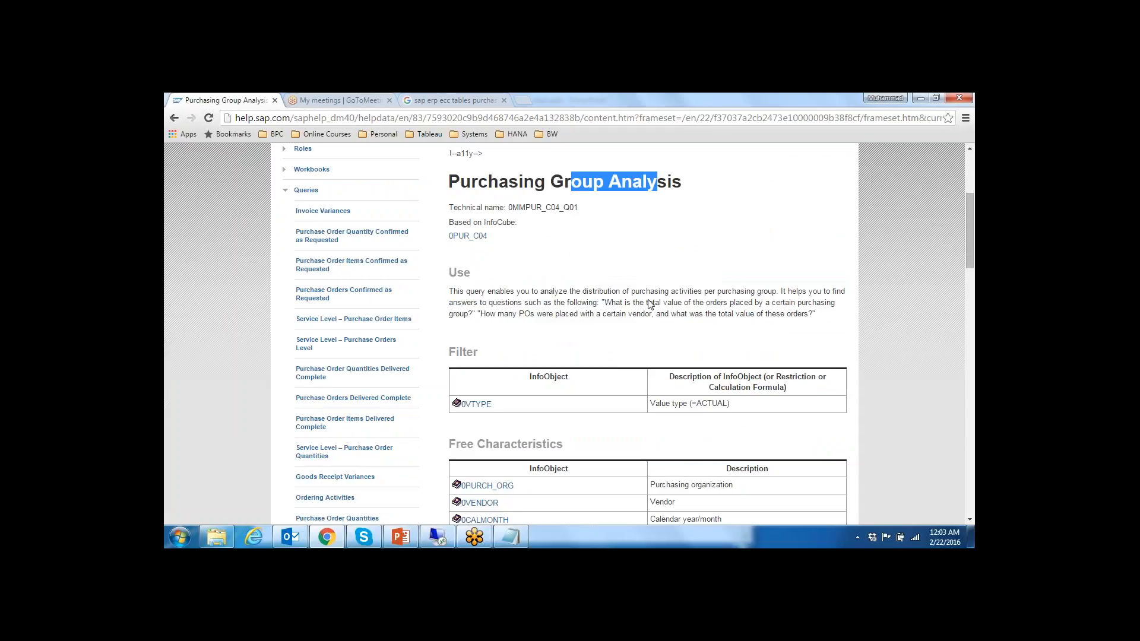
{"action": "scroll", "coordinate": [651, 304], "scroll_direction": "down", "scroll_amount": 1}
{"action": "scroll", "coordinate": [651, 304], "scroll_direction": "up", "scroll_amount": 1}
{"action": "scroll", "coordinate": [651, 304], "scroll_direction": "down", "scroll_amount": 3}
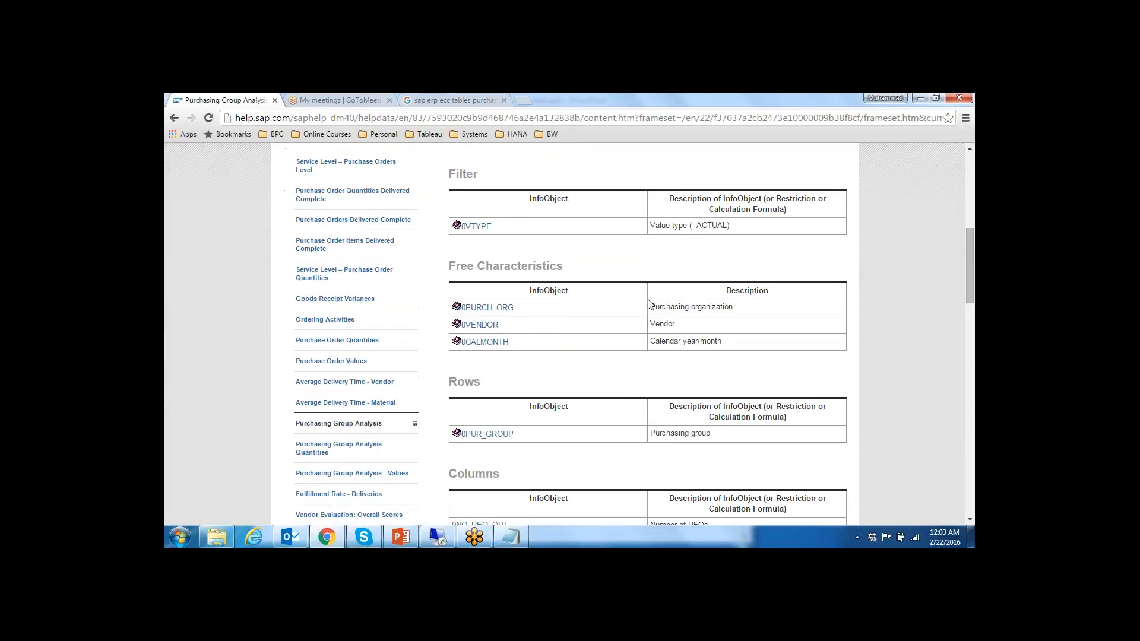
{"action": "scroll", "coordinate": [649, 304], "scroll_direction": "down", "scroll_amount": 1}
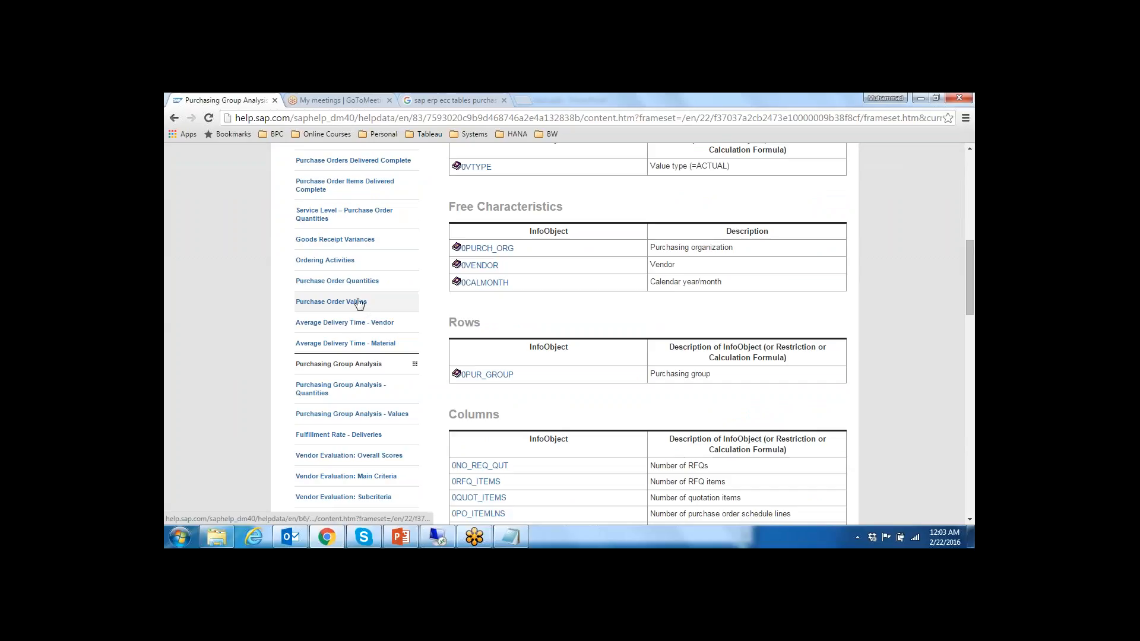
{"action": "scroll", "coordinate": [425, 305], "scroll_direction": "down", "scroll_amount": 4}
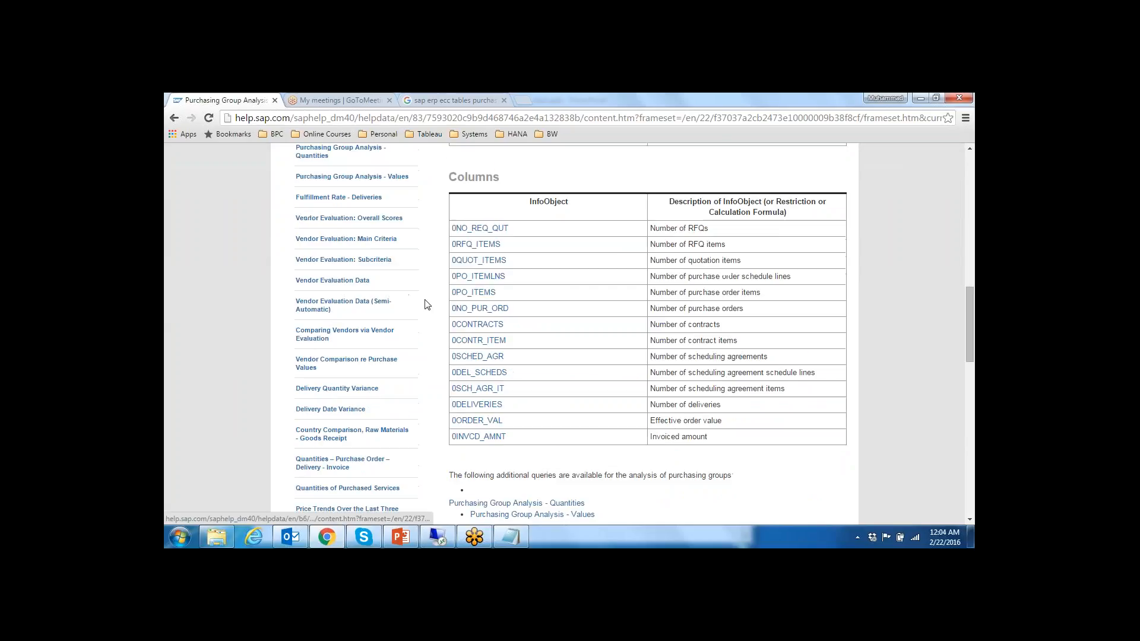
{"action": "scroll", "coordinate": [427, 318], "scroll_direction": "down", "scroll_amount": 5}
{"action": "scroll", "coordinate": [429, 321], "scroll_direction": "down", "scroll_amount": 3}
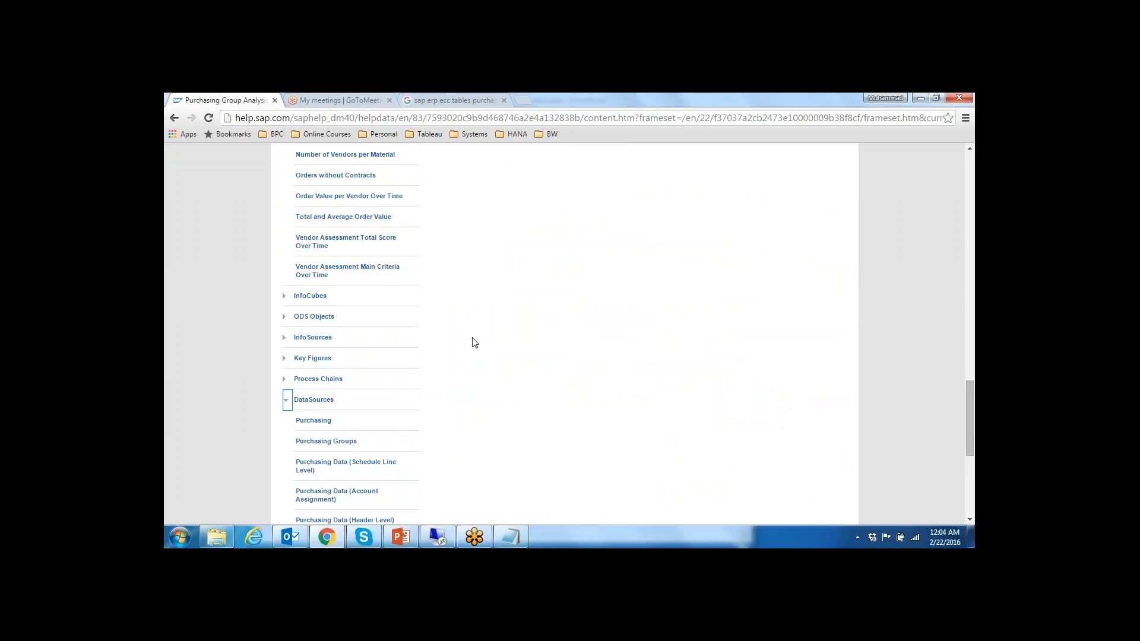
Step: Highlight the question about POs placed with a certain vendor in the query's Use section, and mark the page title
{"action": "scroll", "coordinate": [471, 339], "scroll_direction": "up", "scroll_amount": 10}
{"action": "scroll", "coordinate": [516, 261], "scroll_direction": "up", "scroll_amount": 5}
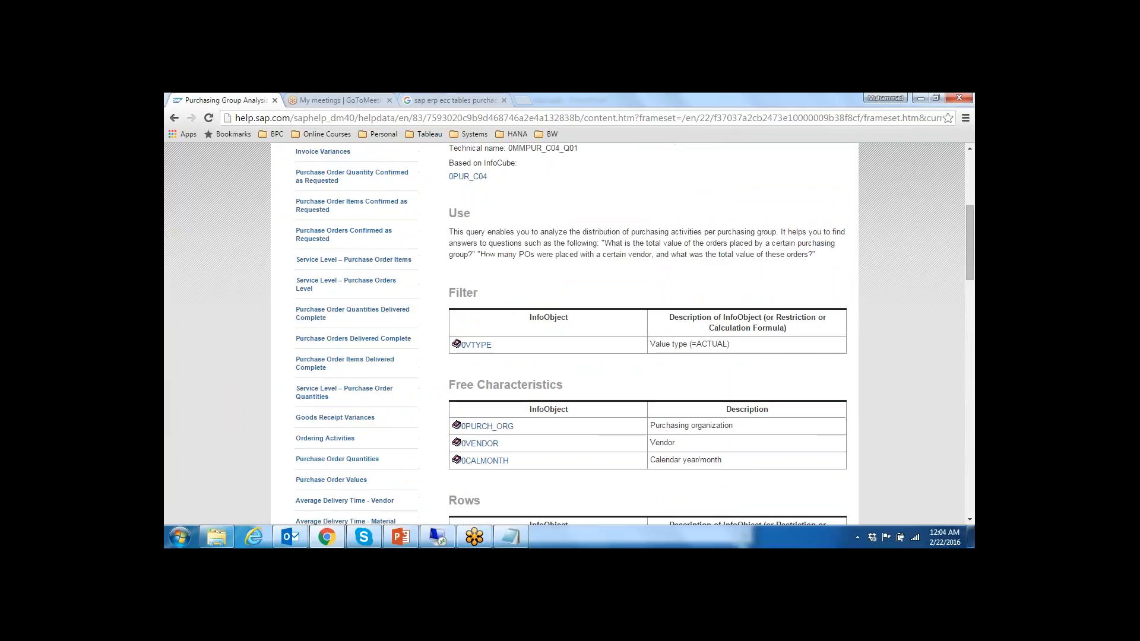
{"action": "left_click_drag", "start_coordinate": [513, 254], "coordinate": [620, 257]}
{"action": "scroll", "coordinate": [614, 258], "scroll_direction": "up", "scroll_amount": 5}
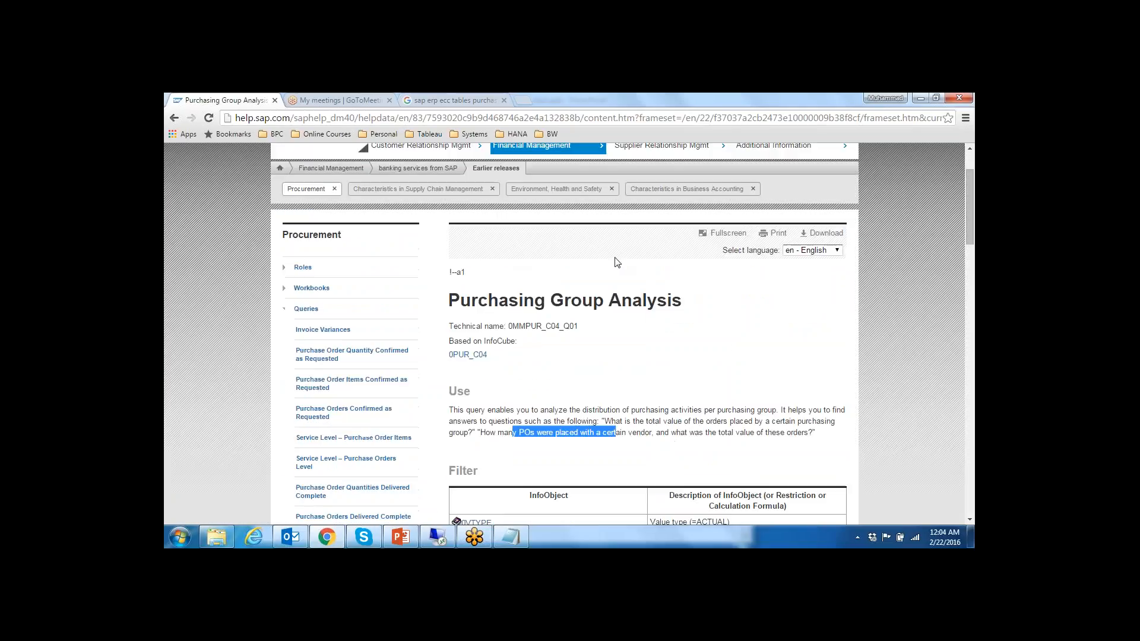
{"action": "scroll", "coordinate": [594, 261], "scroll_direction": "down", "scroll_amount": 4}
{"action": "left_click_drag", "start_coordinate": [501, 212], "coordinate": [640, 217]}
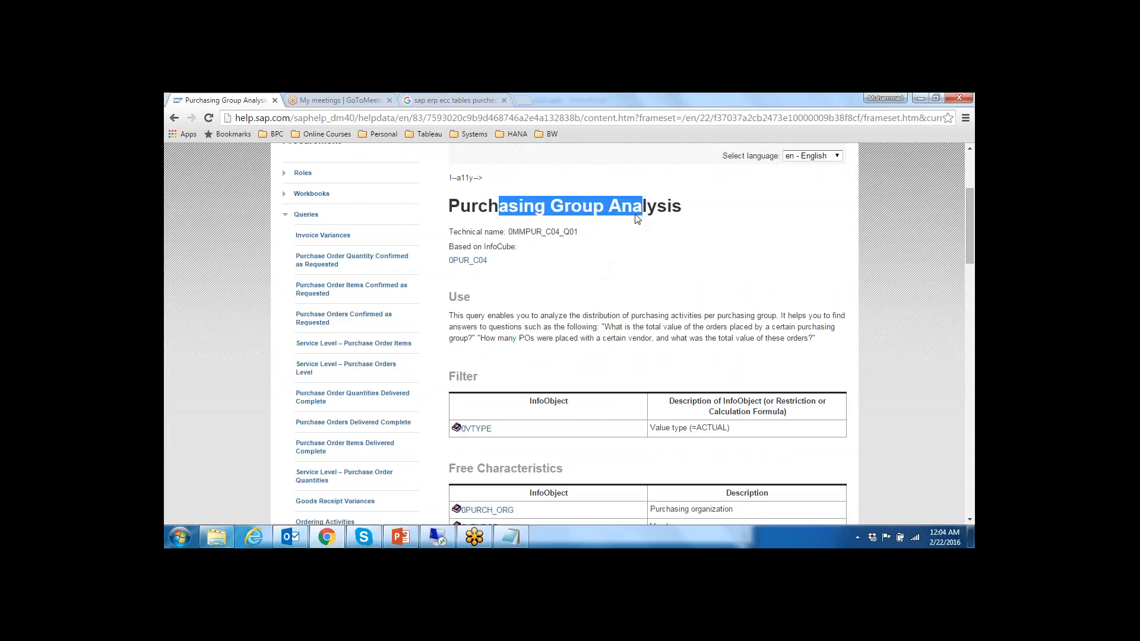